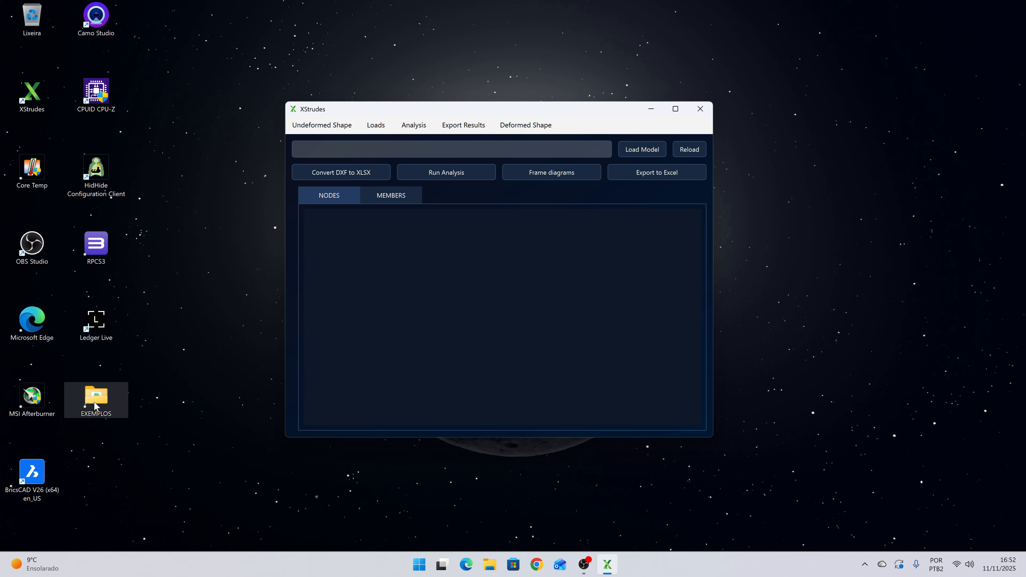
- Copy Data Template.xlsx from the desktop's EXEMPLOS folder into its EX1 subfolder
double_click(95, 402)
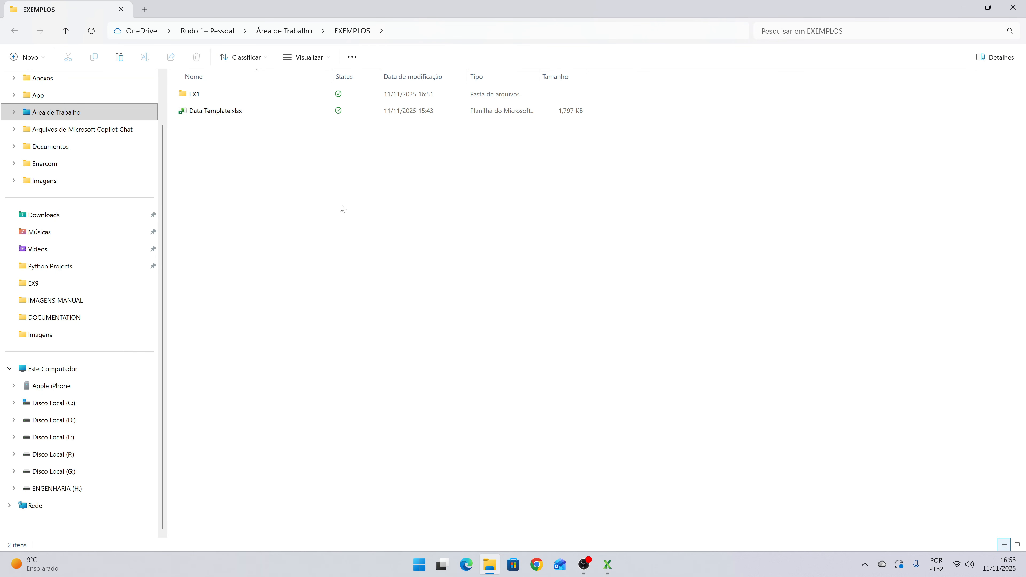
left_click(261, 113)
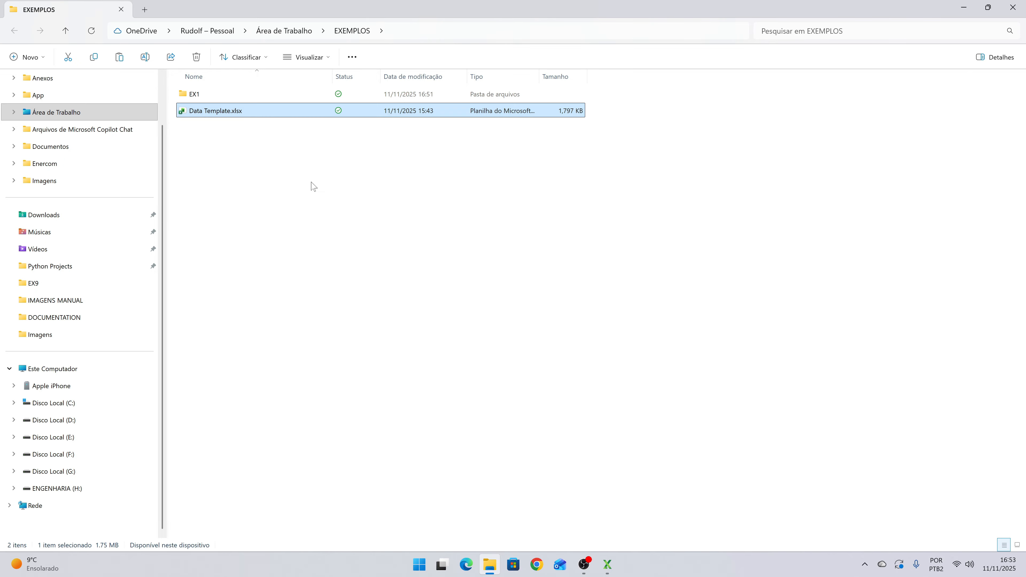
left_click(275, 148)
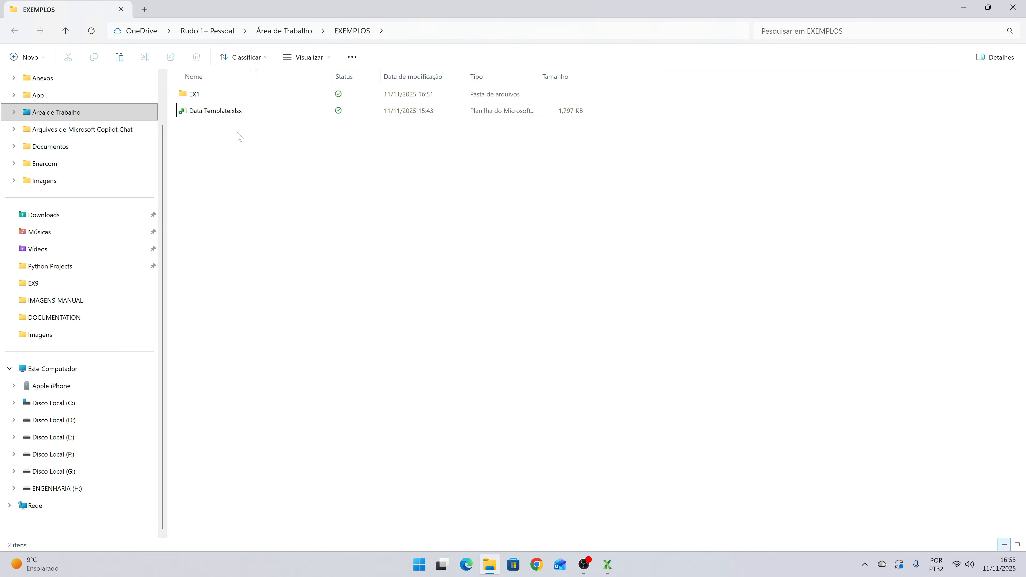
double_click(207, 101)
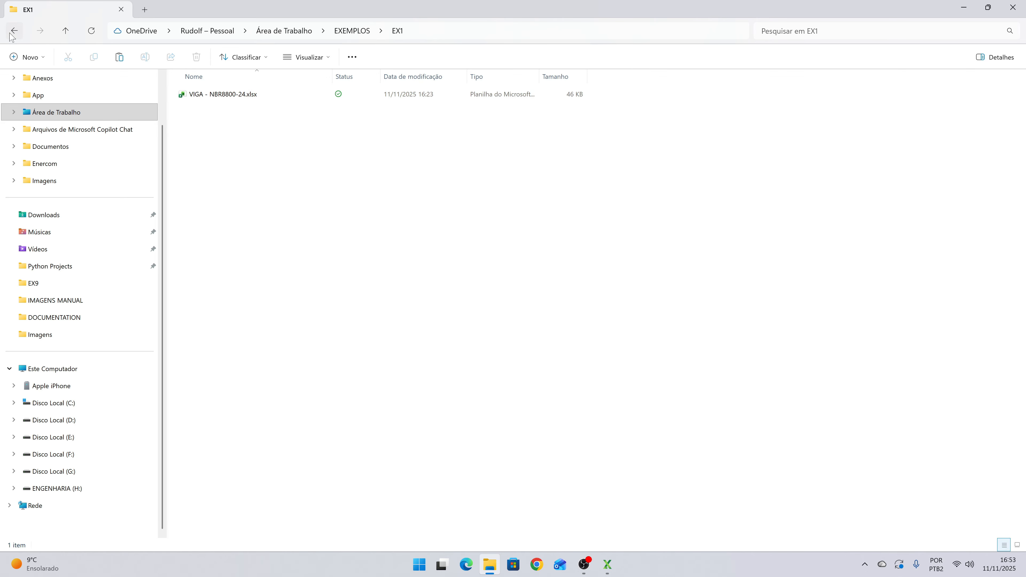
key("alt+Left")
left_click(200, 113)
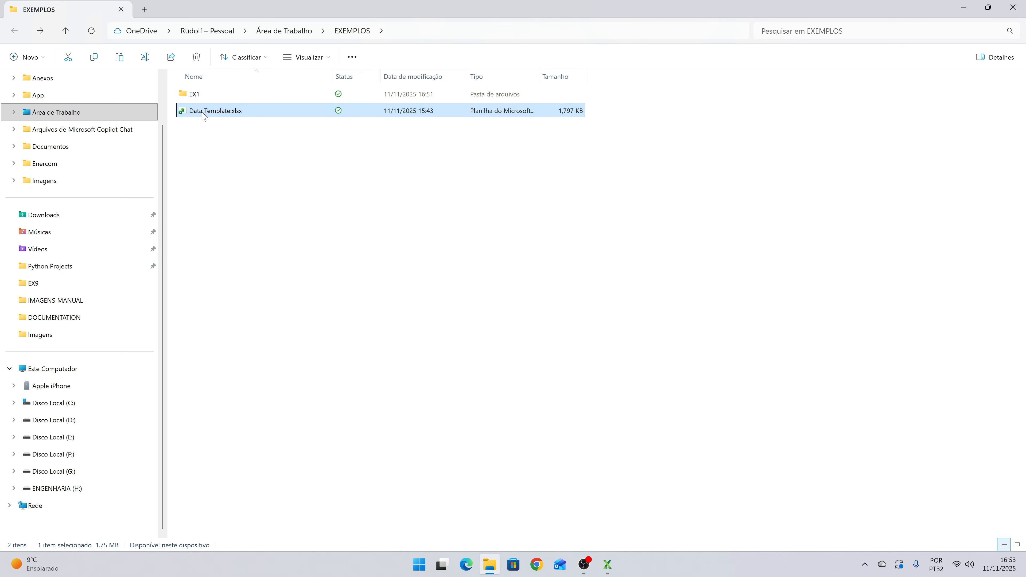
double_click(197, 99)
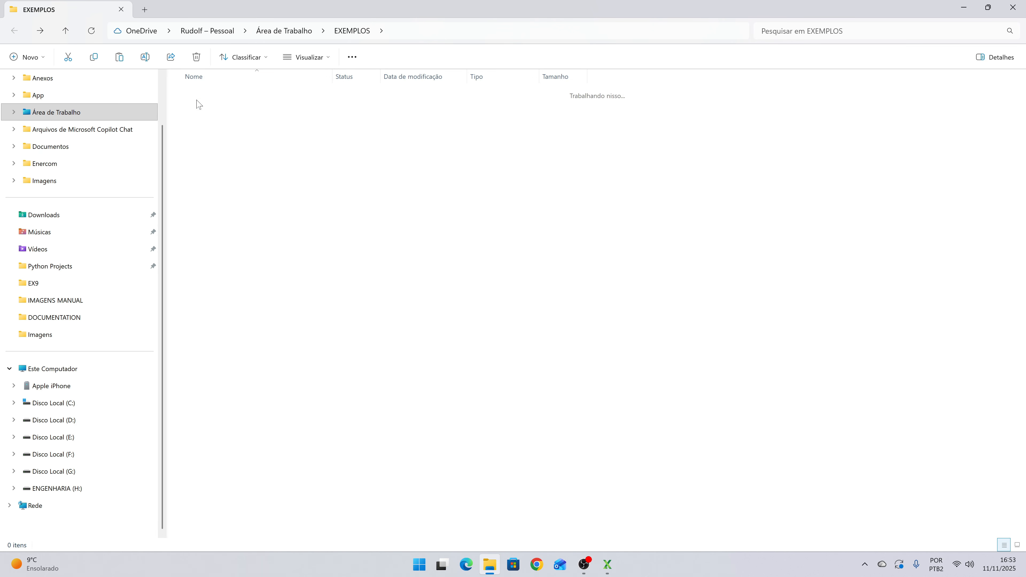
key("ctrl+v")
left_click(254, 168)
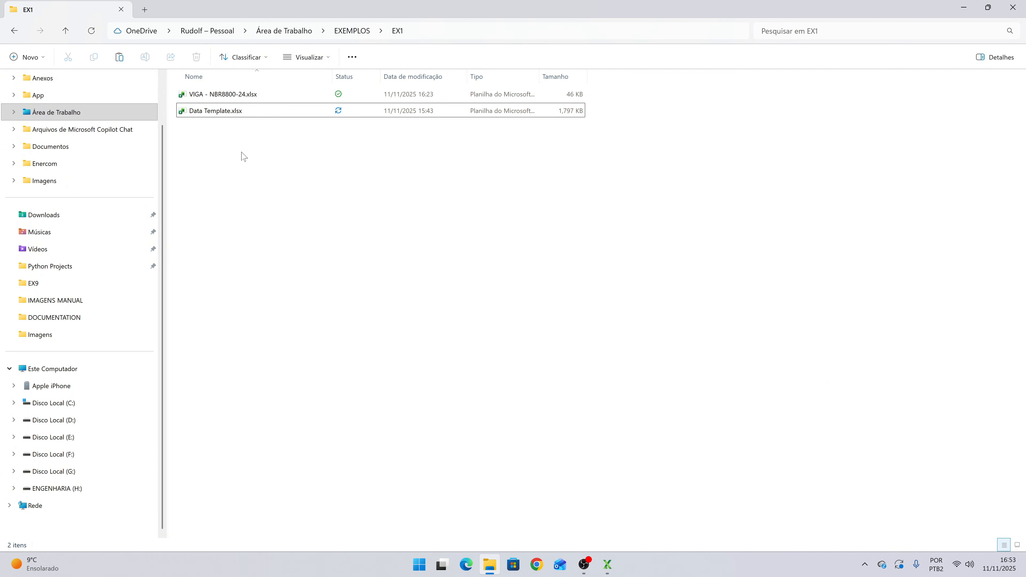
- Open the copied Data Template.xlsx from the EX1 folder in Excel
left_click(228, 111)
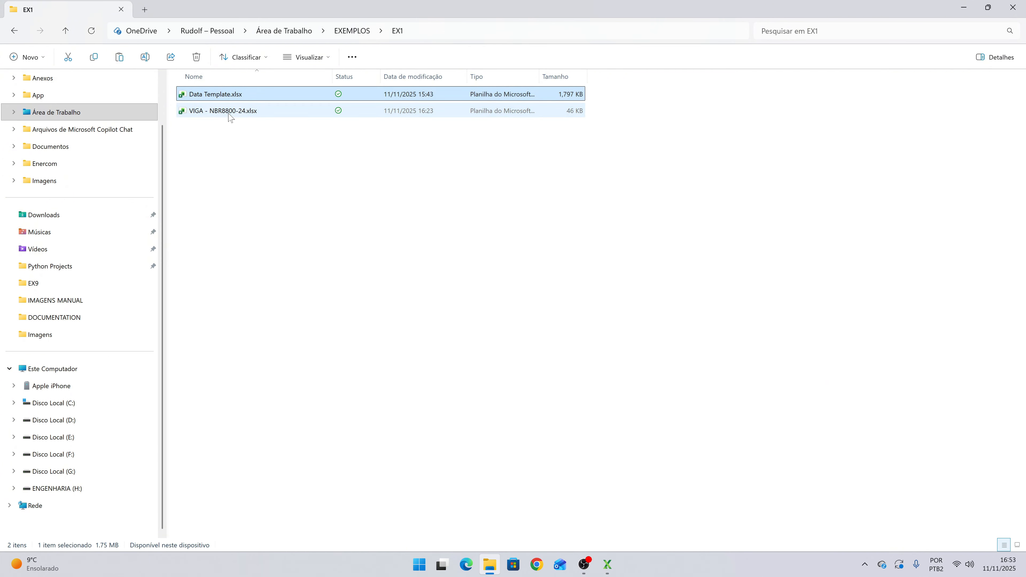
left_click(243, 172)
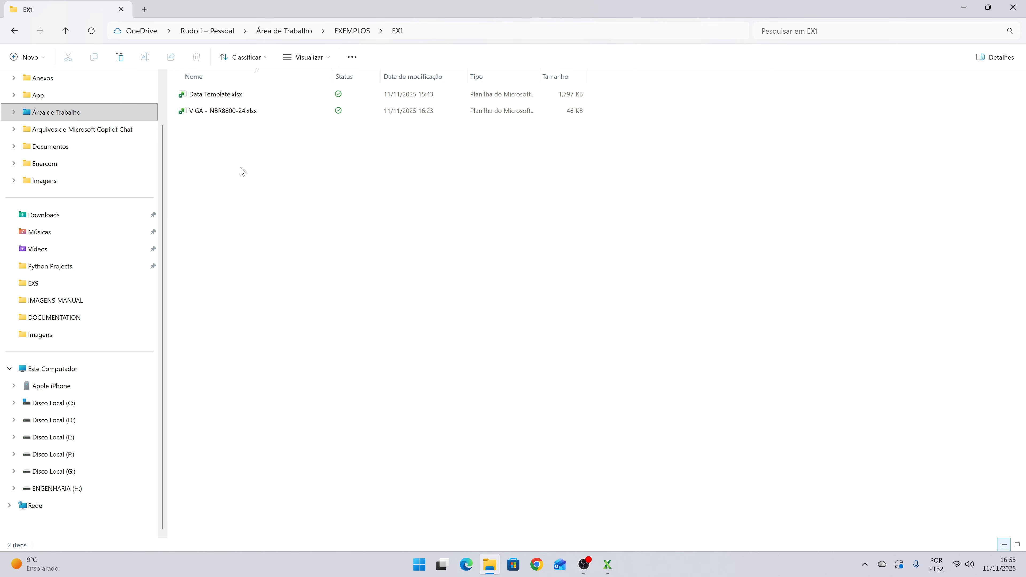
double_click(223, 96)
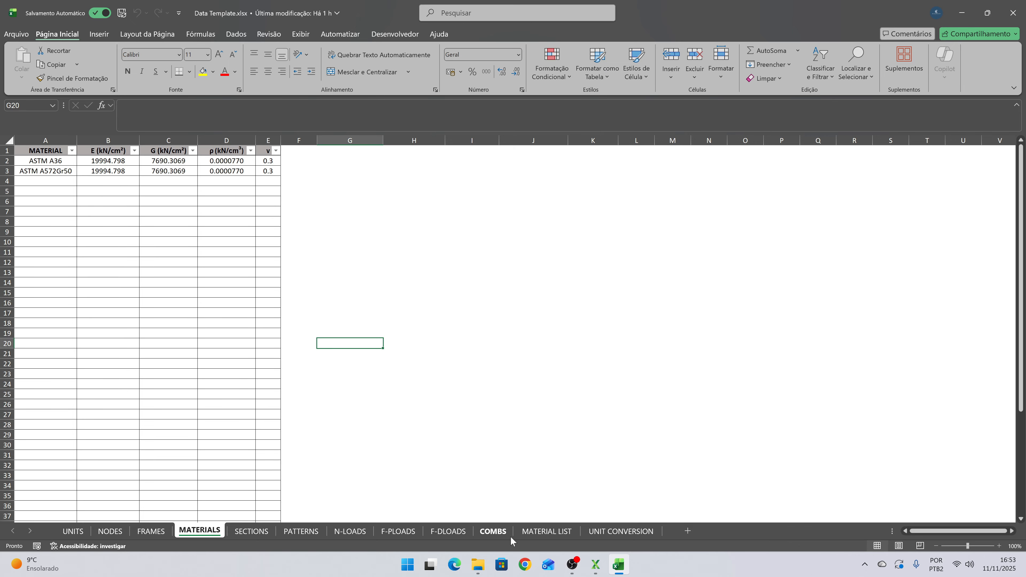
- Look through the template's PATTERNS, COMBS, MATERIALS and SECTIONS sheets
left_click(301, 532)
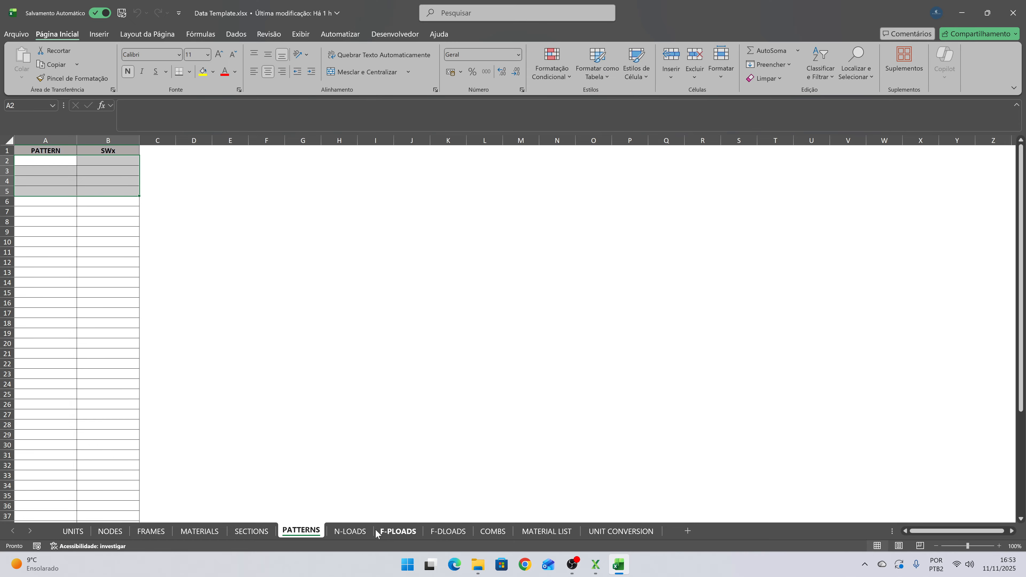
left_click(487, 531)
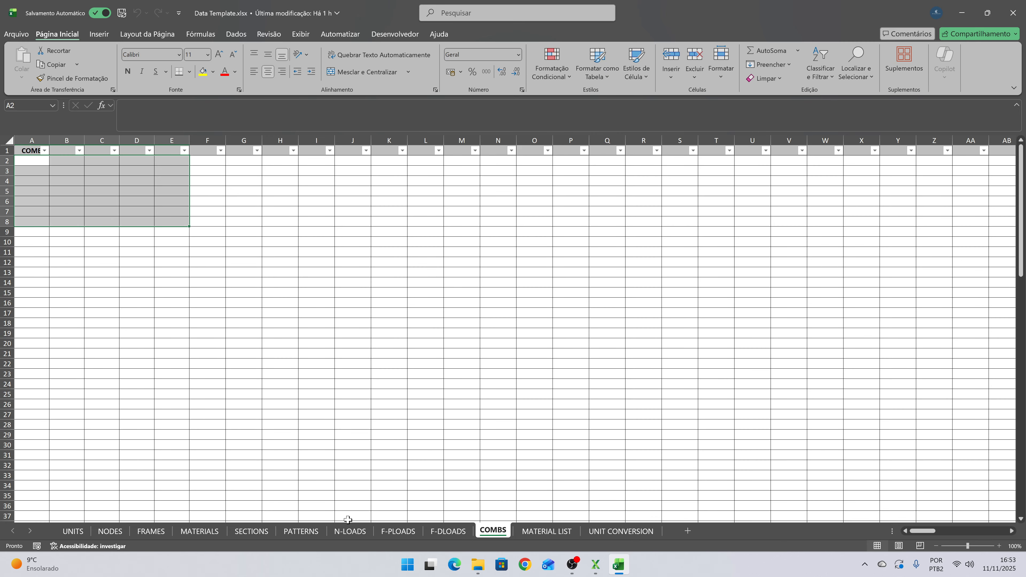
left_click(183, 532)
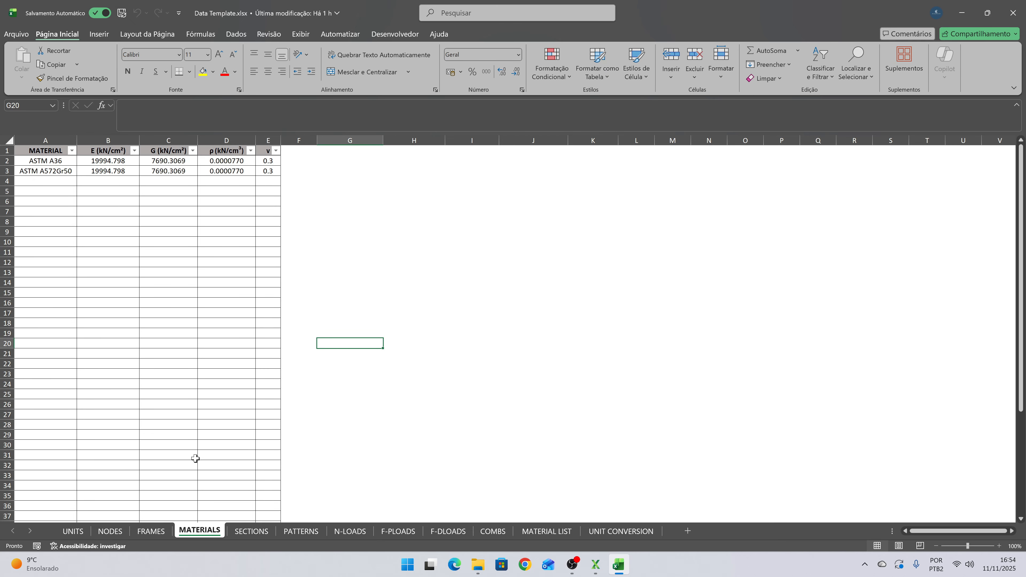
left_click(248, 531)
left_click(200, 532)
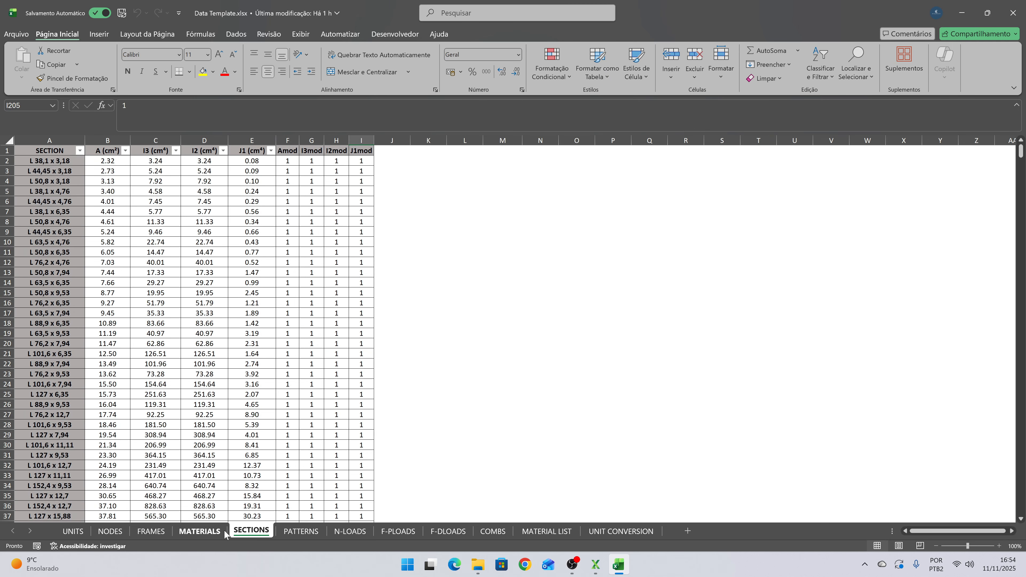
left_click(244, 532)
left_click(200, 532)
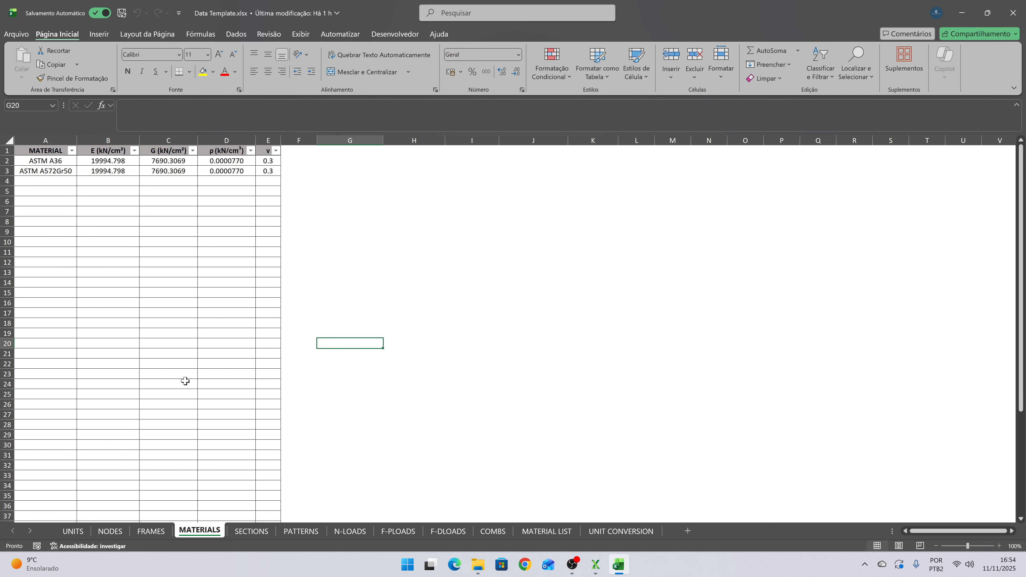
- Examine the E, G, ρ and v column headers on the MATERIALS sheet
left_click(110, 151)
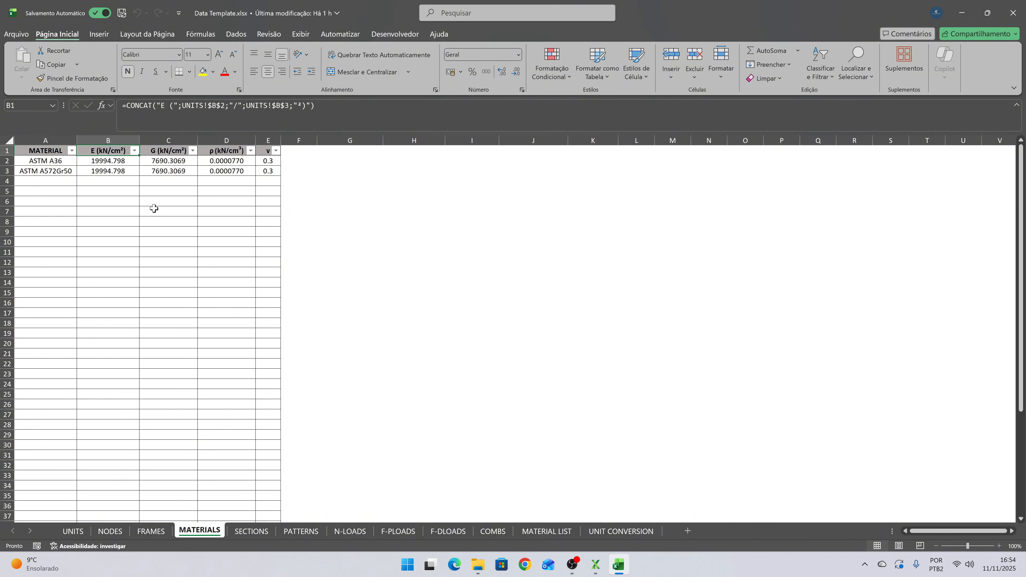
left_click(165, 147)
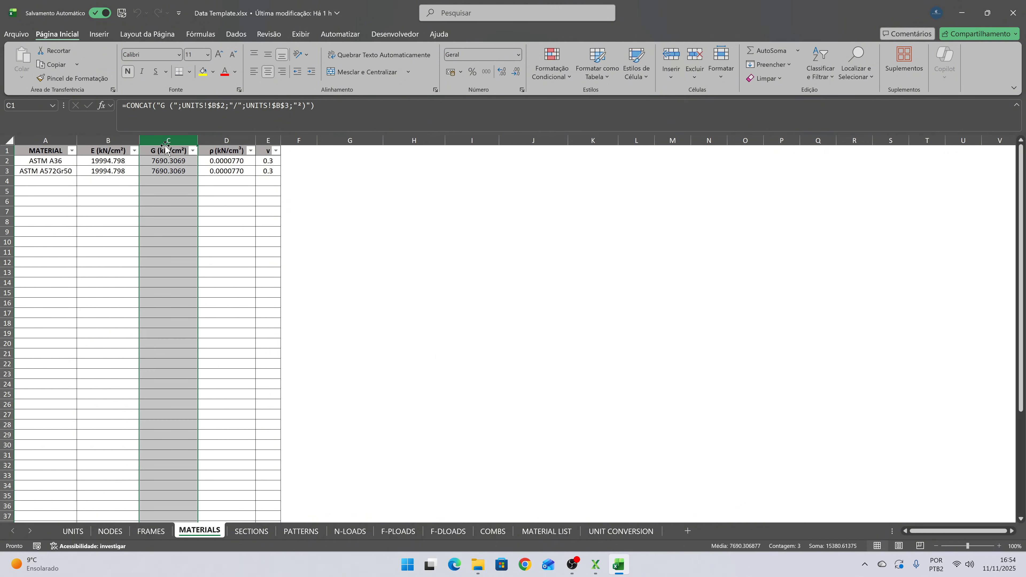
left_click(226, 152)
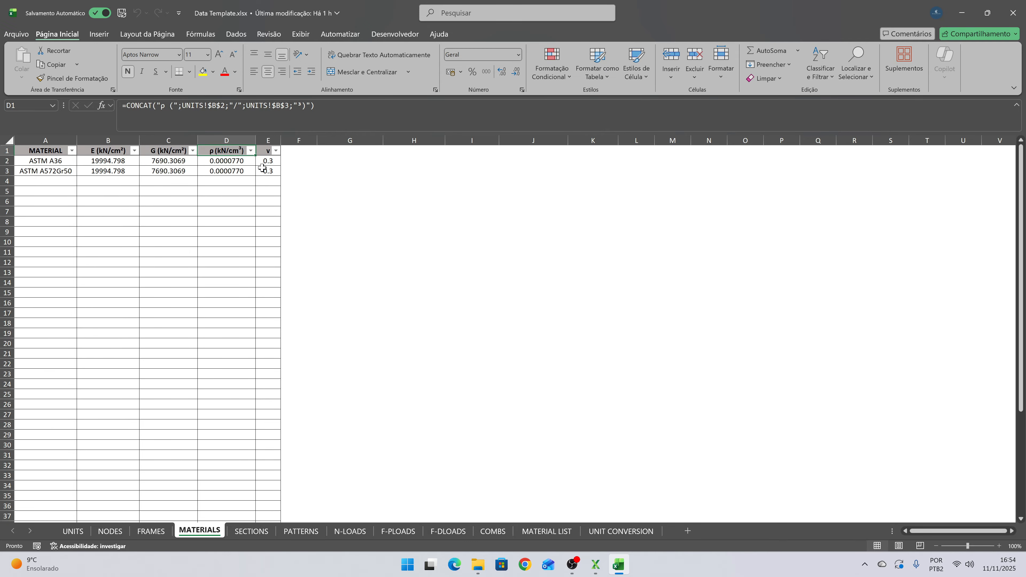
left_click(266, 151)
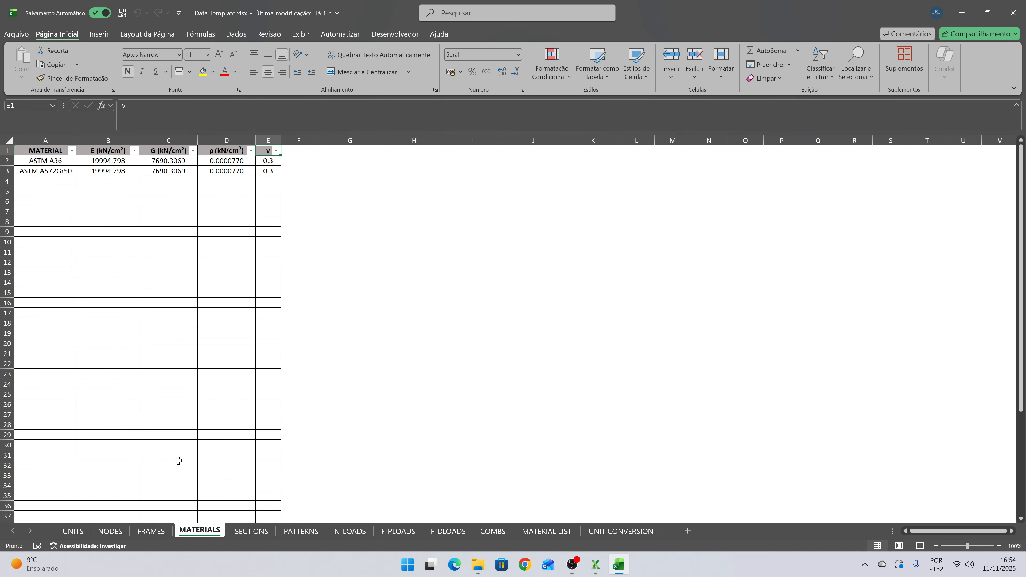
- Examine the section names and the area column header on the SECTIONS sheet, comparing with the MATERIALS sheet
left_click(251, 531)
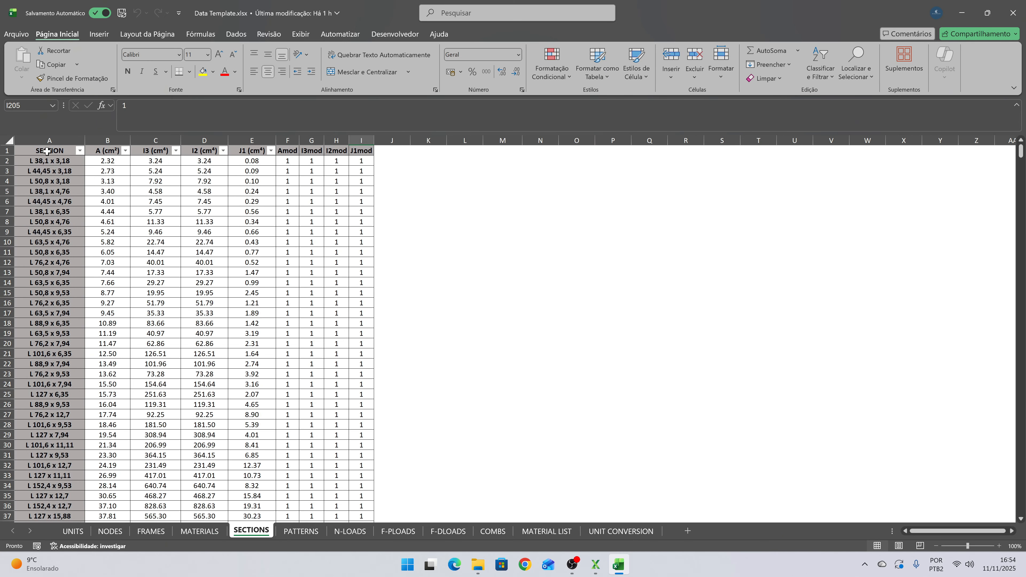
left_click(54, 159)
left_click(64, 179)
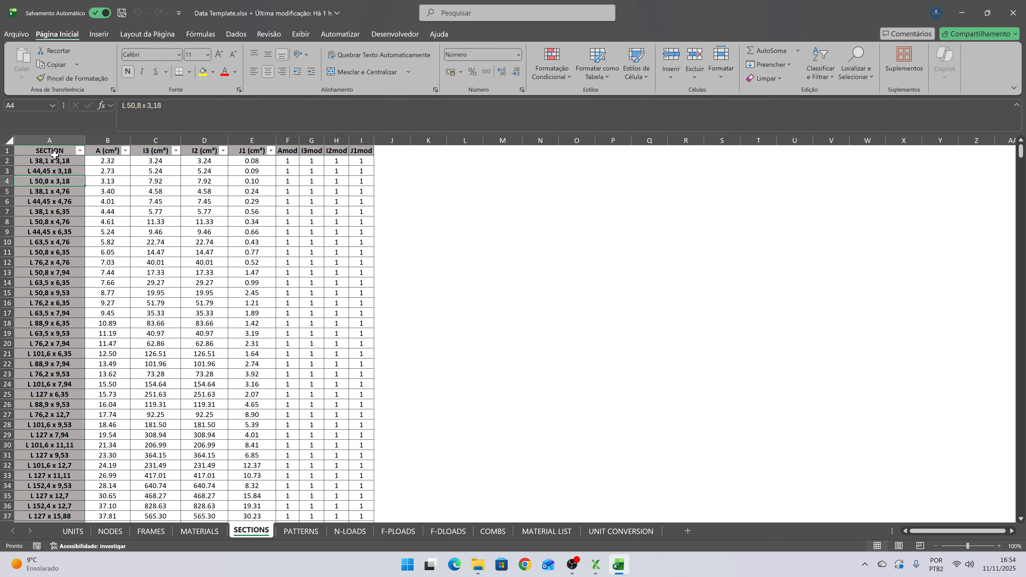
left_click(55, 157)
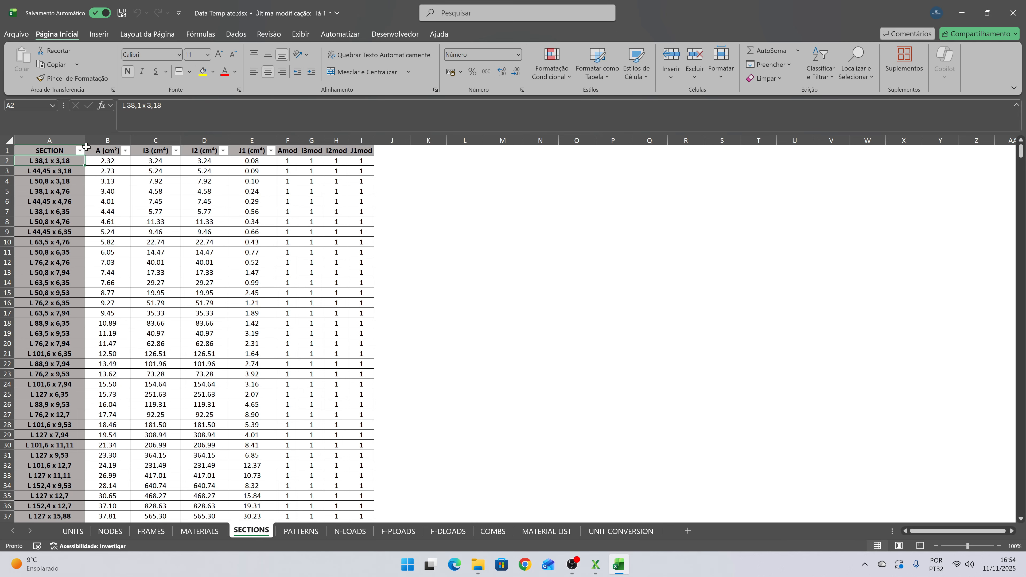
left_click(112, 149)
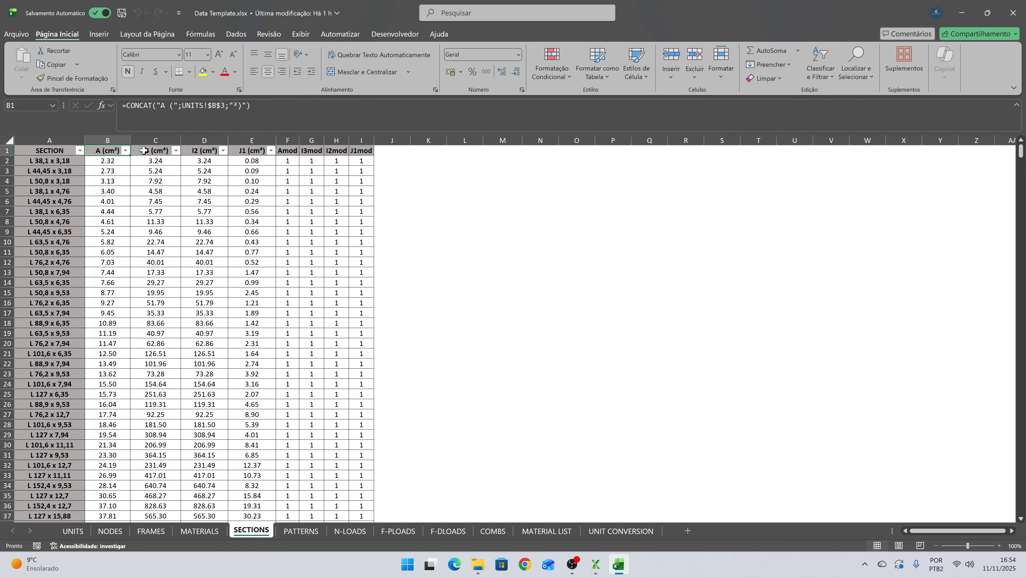
left_click(208, 533)
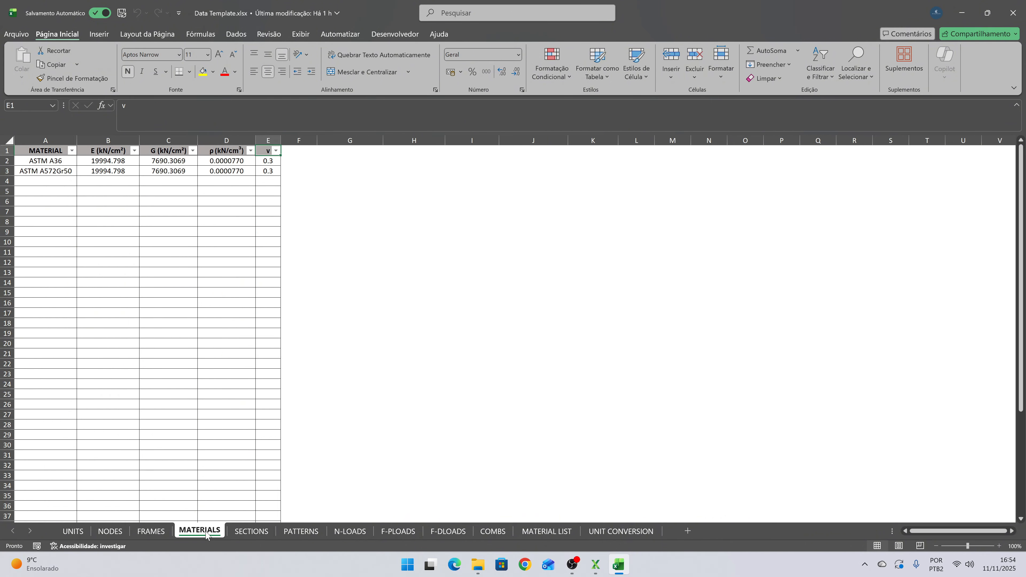
left_click(236, 526)
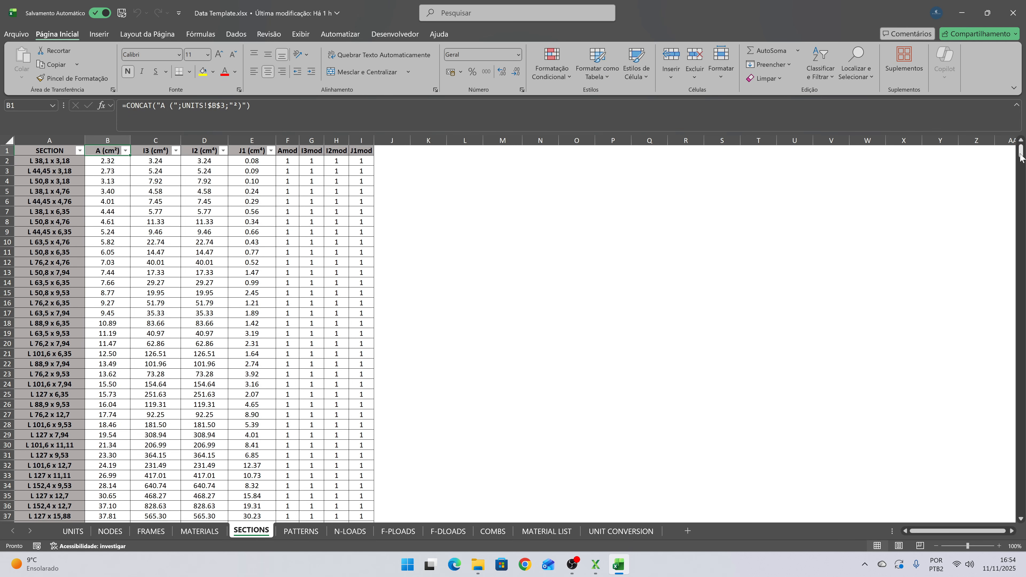
- Examine the Amod, I3mod, I2mod and J1mod modifier columns and their values on the SECTIONS sheet
mouse_move(1020, 156)
left_mouse_down()
mouse_move(1022, 246)
mouse_move(1021, 152)
left_mouse_up()
left_click_drag(287, 141, 366, 146)
left_click(345, 171)
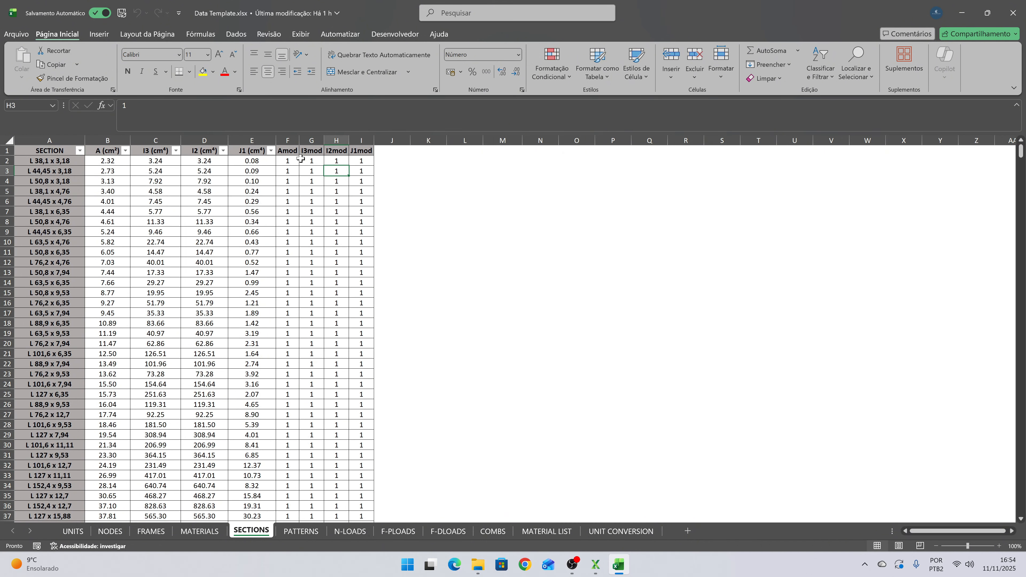
left_click(289, 150)
left_click(305, 151)
left_click(338, 152)
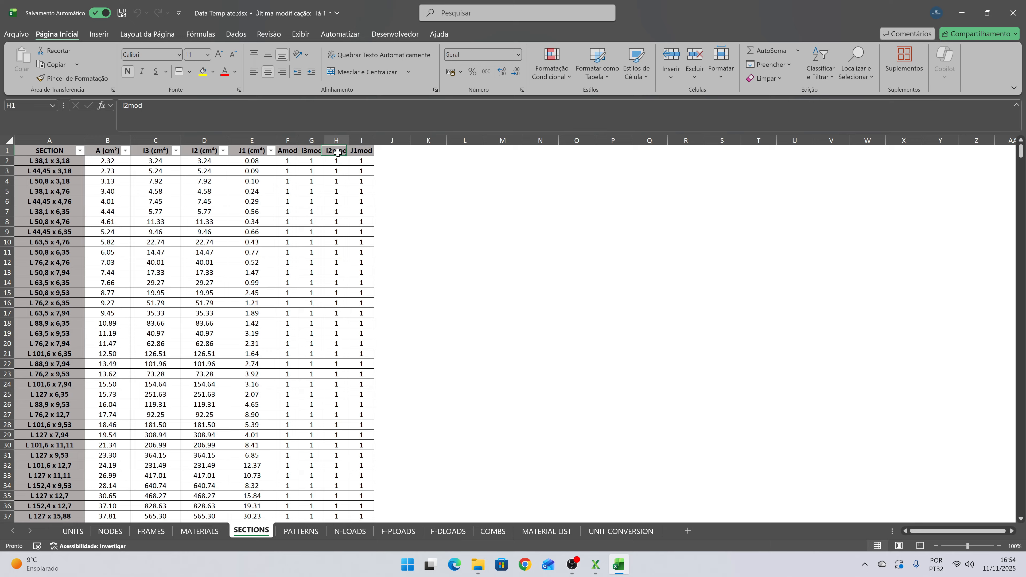
left_click(361, 151)
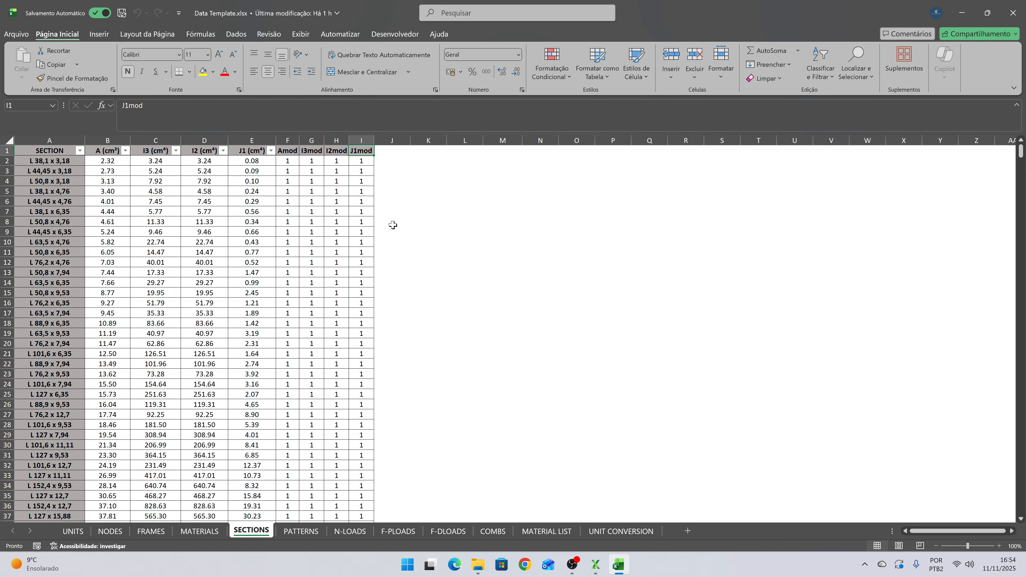
left_click_drag(287, 161, 363, 339)
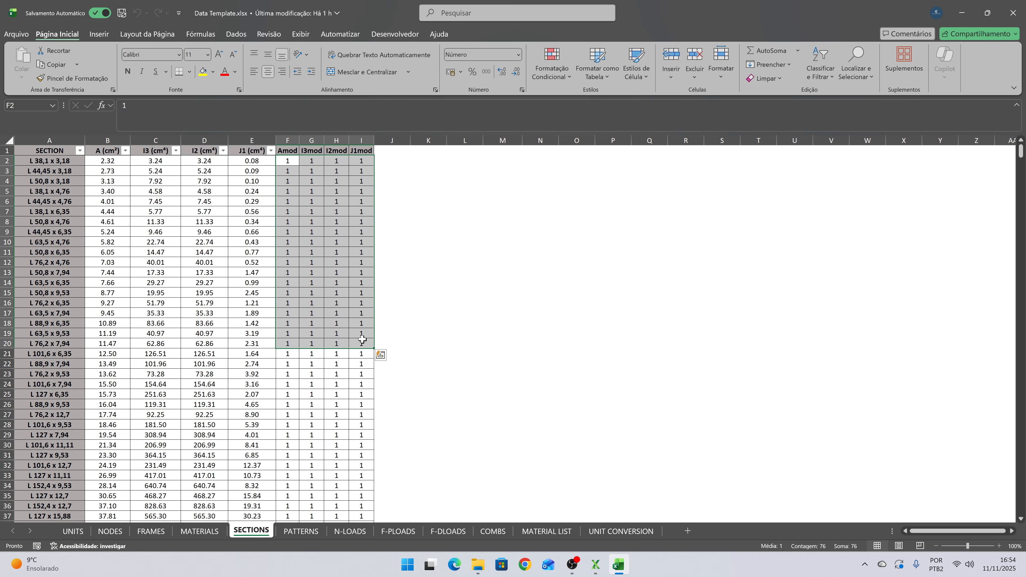
left_click(420, 205)
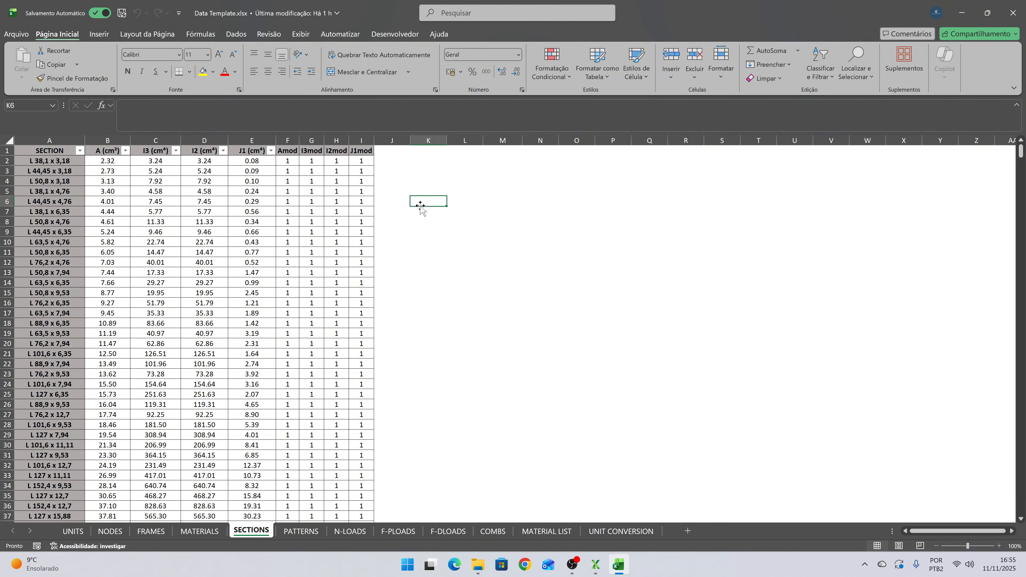
left_click(290, 163)
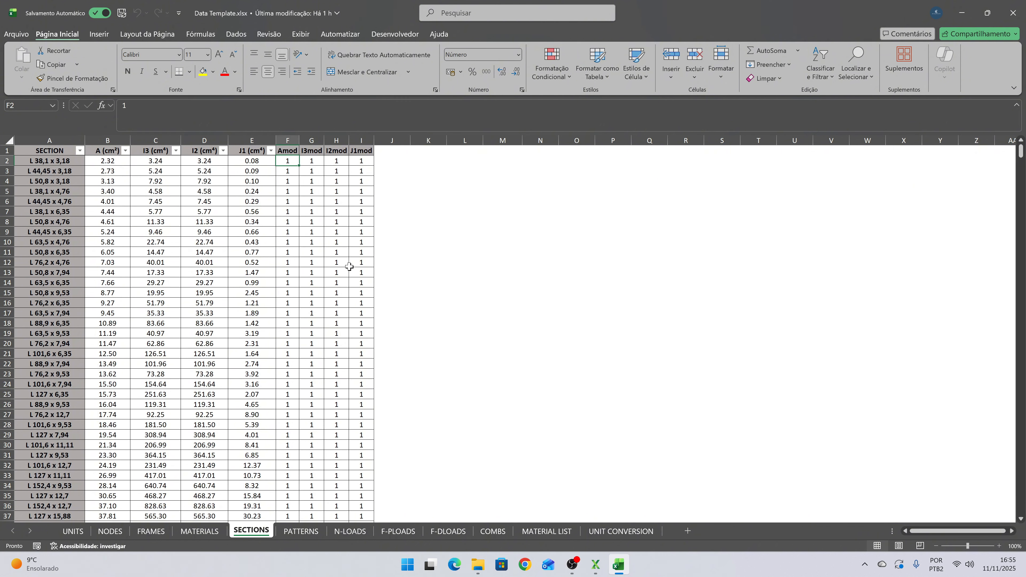
left_click_drag(314, 162, 341, 162)
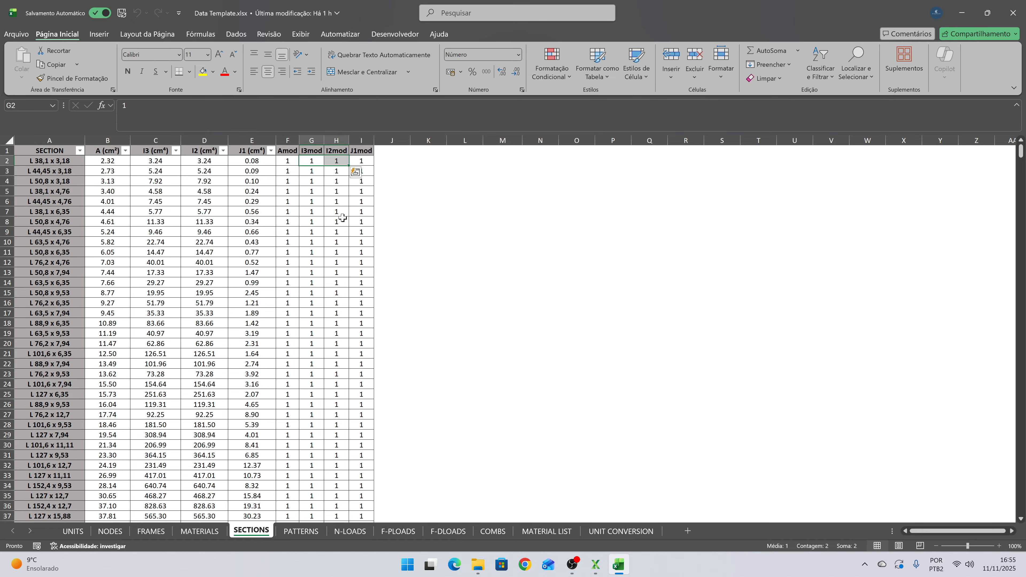
- Inspect the E values of the two steels on the MATERIALS sheet
left_click(200, 531)
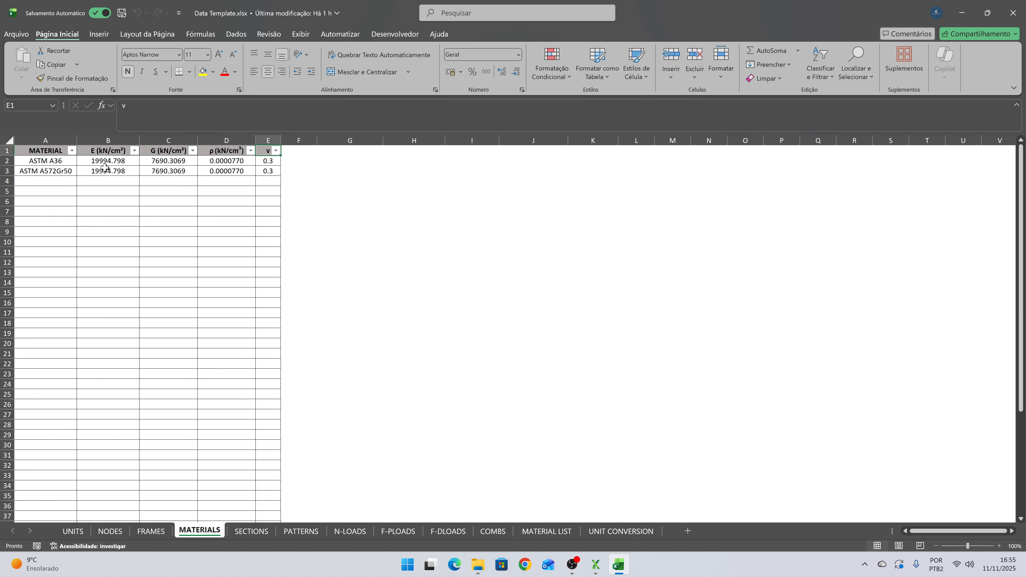
left_click_drag(107, 160, 107, 170)
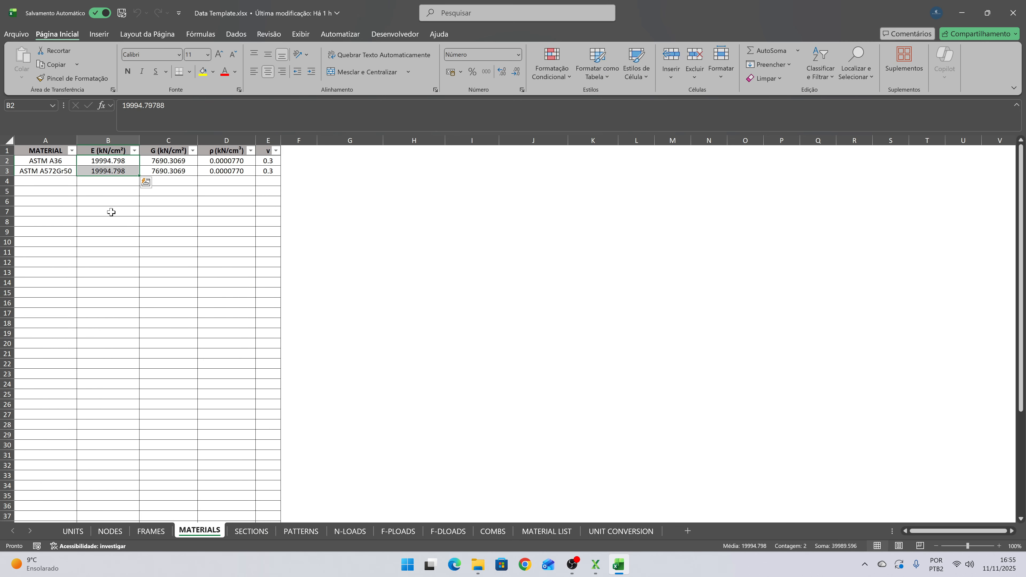
left_click(110, 221)
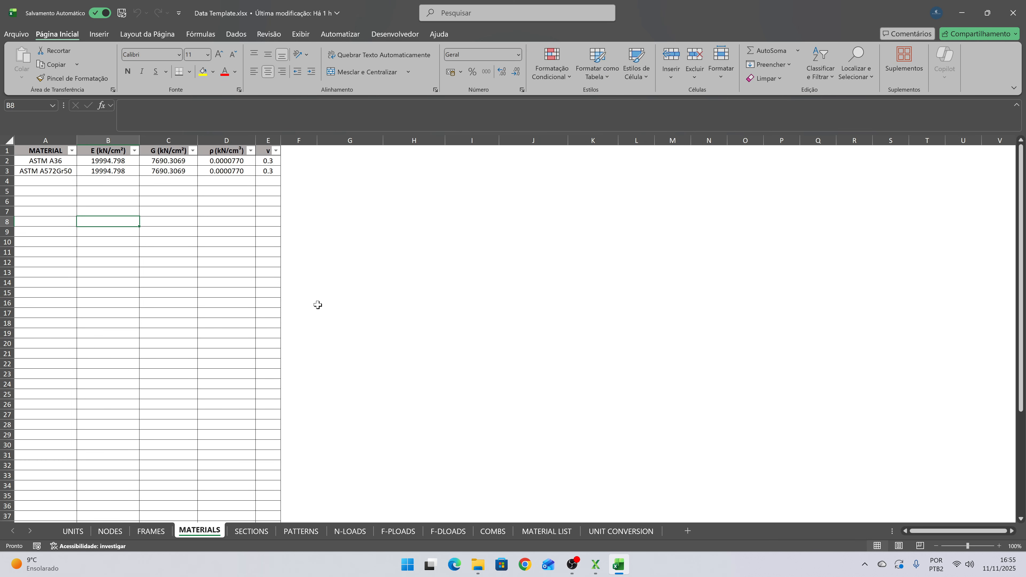
- Compare the MATERIALS and SECTIONS sheets, alternating between their property columns
left_click(247, 531)
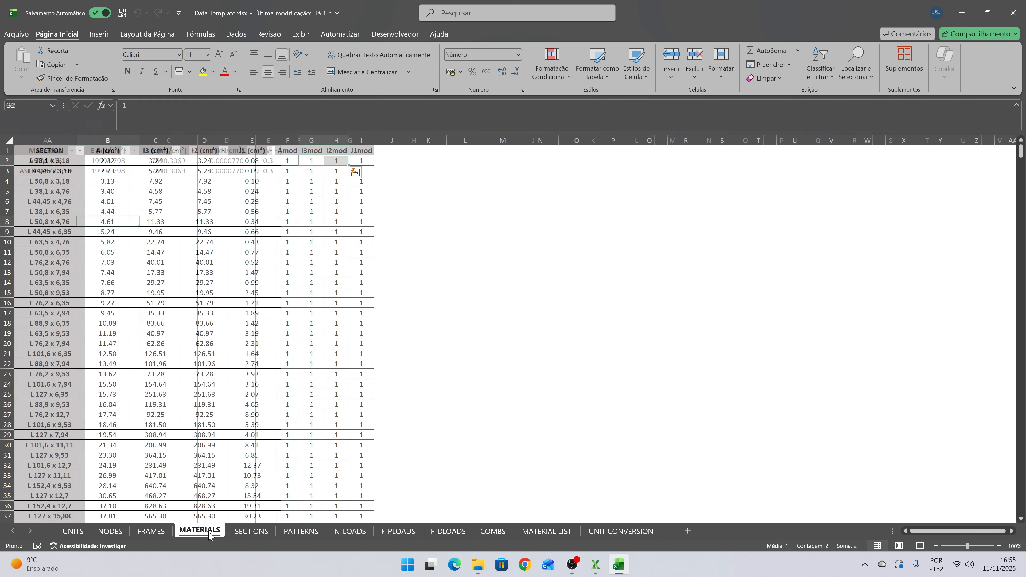
left_click(218, 532)
left_click(240, 532)
left_click(214, 532)
left_click(243, 532)
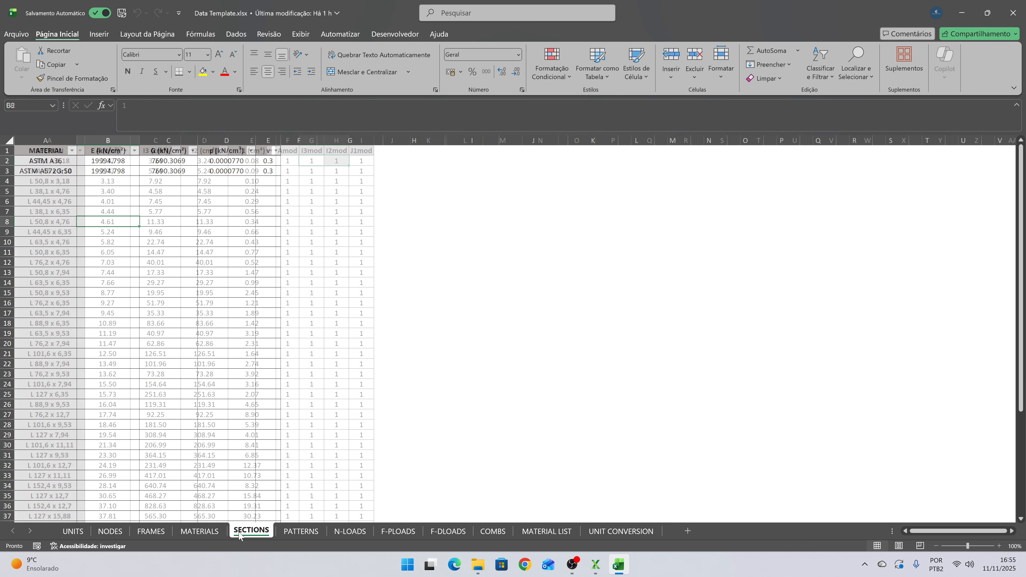
left_click(221, 532)
left_click(243, 532)
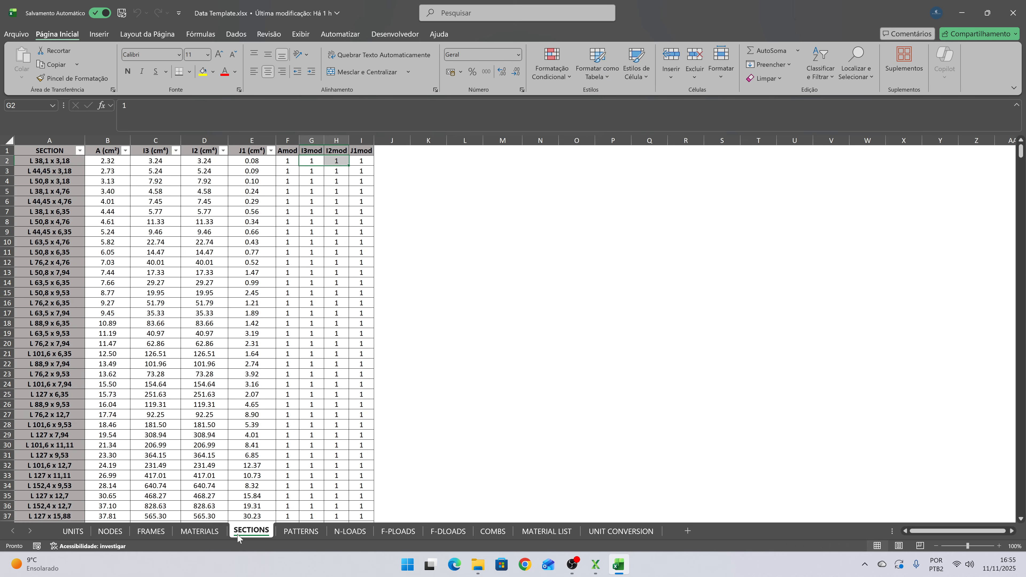
left_click(207, 532)
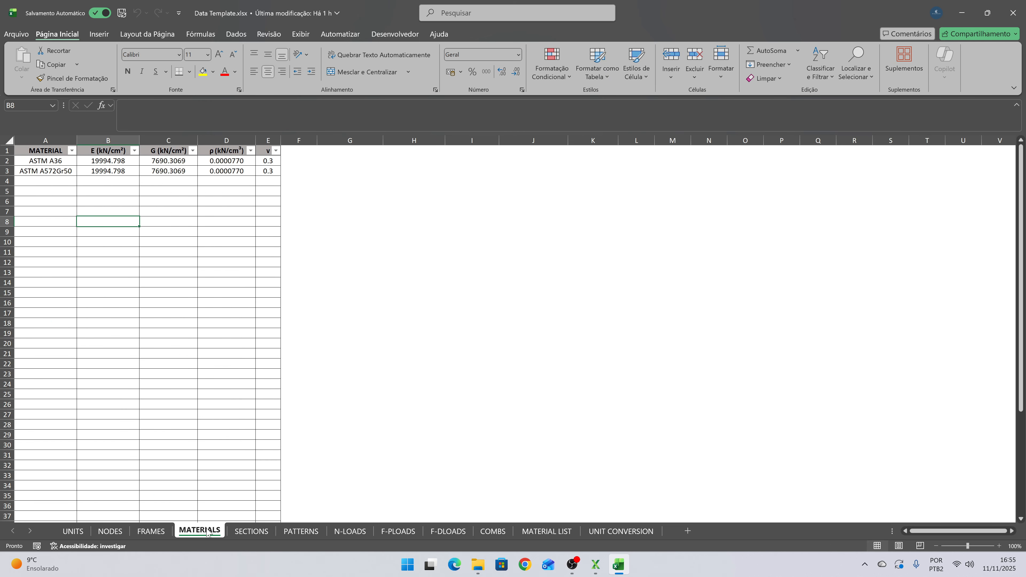
left_click(246, 532)
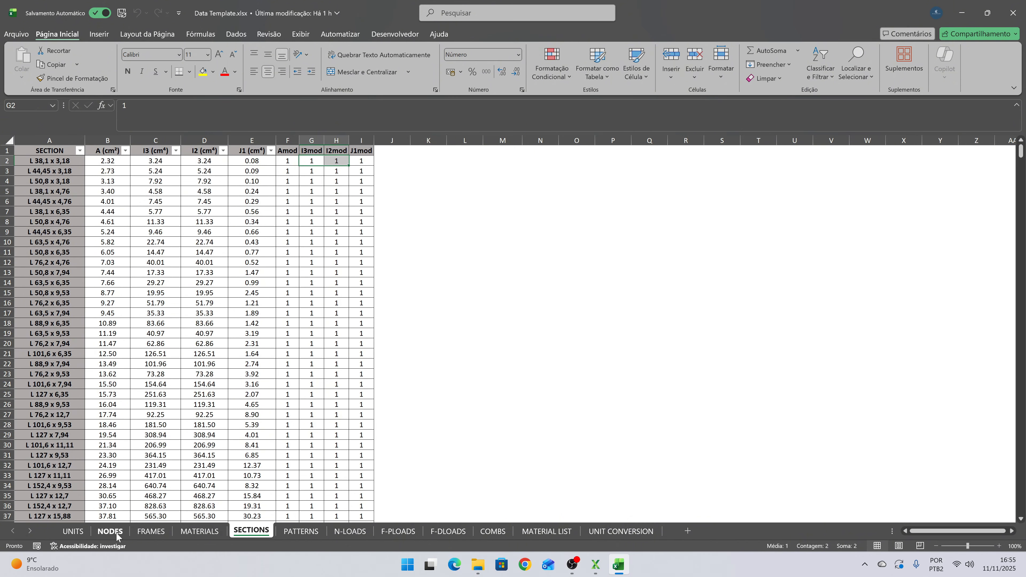
- Inspect the Force and Measurement unit cells and their available options on the UNITS sheet
left_click(71, 535)
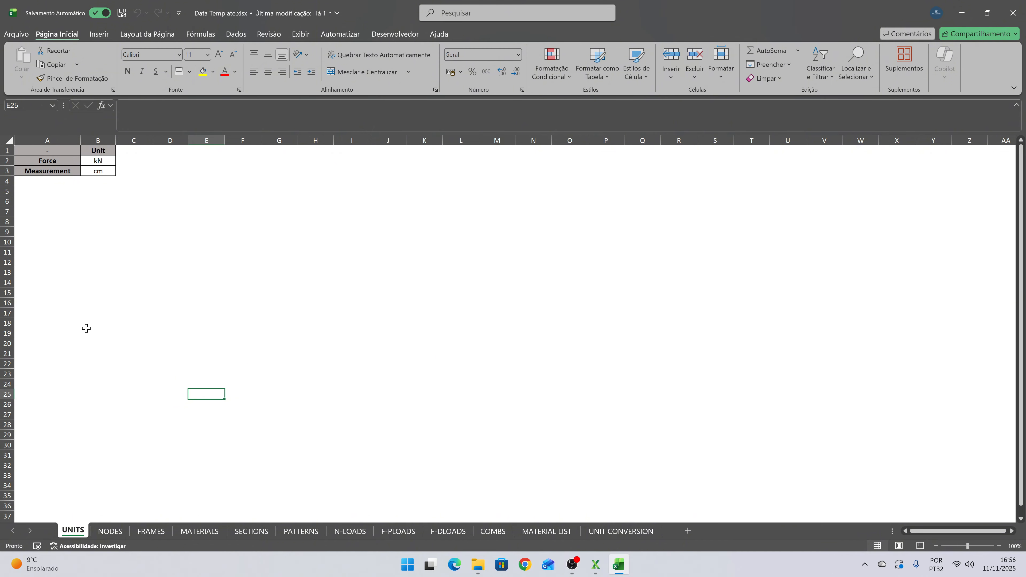
left_click(109, 161)
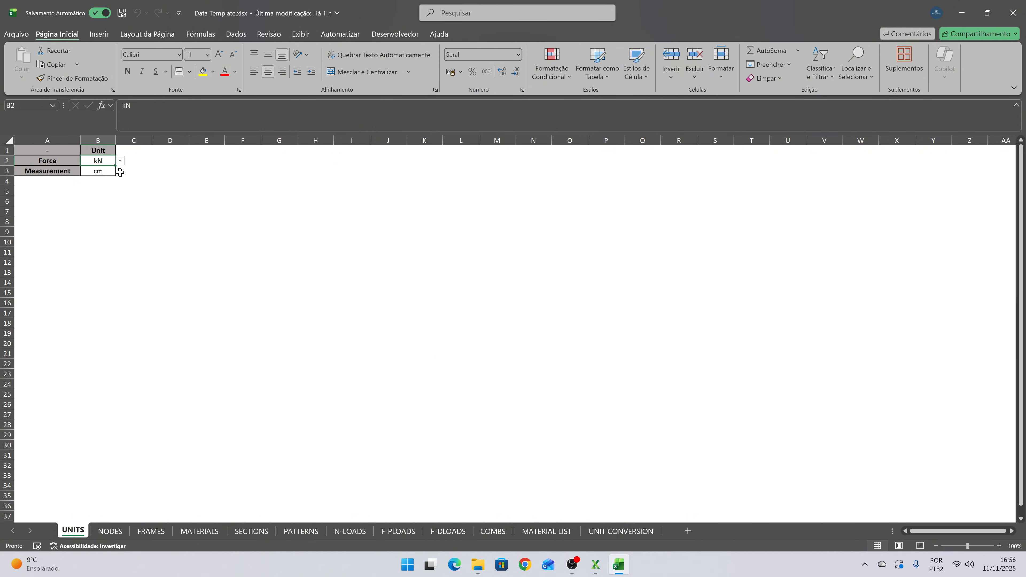
left_click(113, 173)
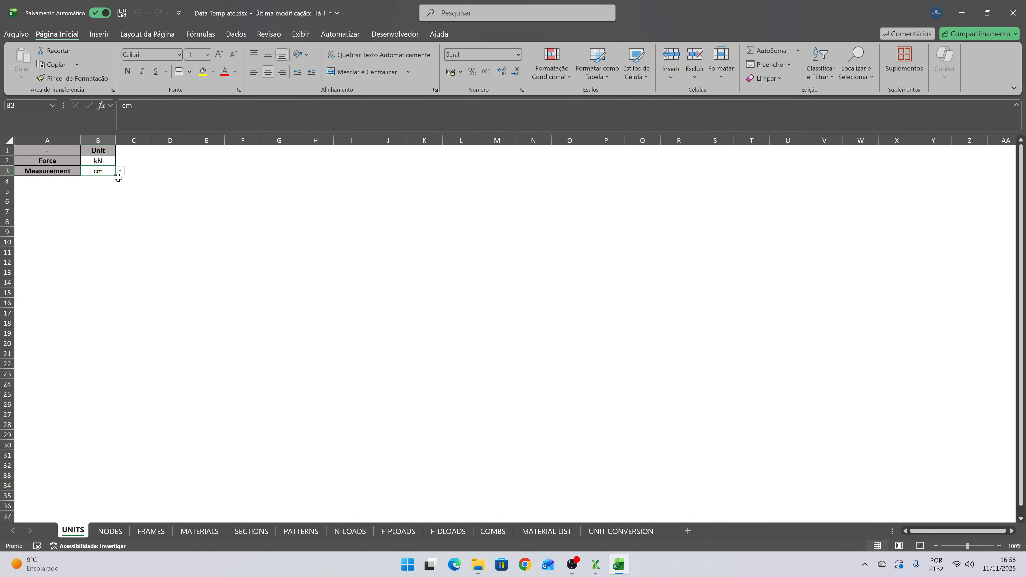
left_click(105, 161)
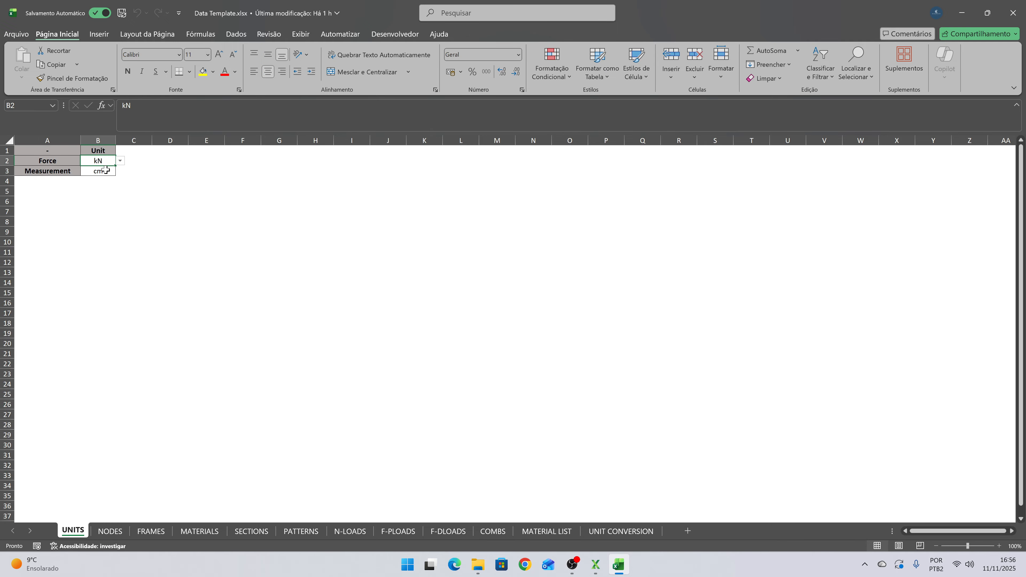
left_click(105, 171)
left_click(109, 160)
left_click(119, 160)
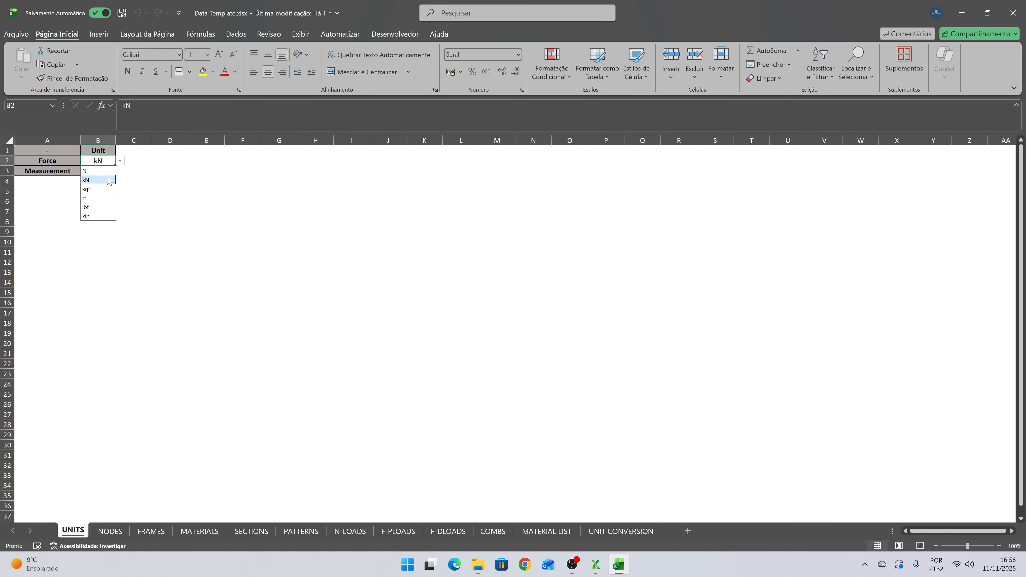
key("Escape")
key("Down")
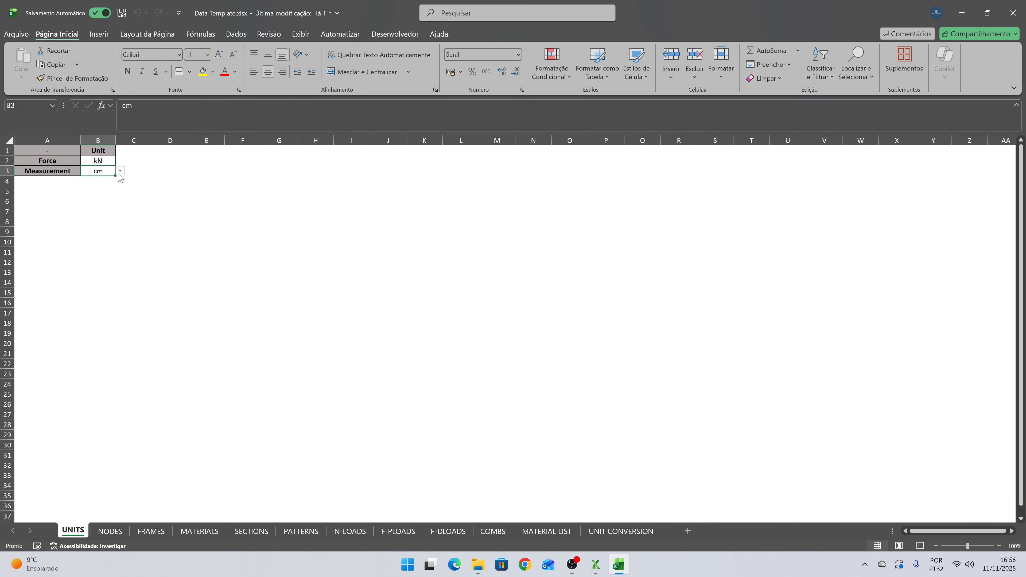
left_click(120, 171)
- Set the force unit to kgf and the measurement unit to m on the UNITS sheet
left_click(100, 160)
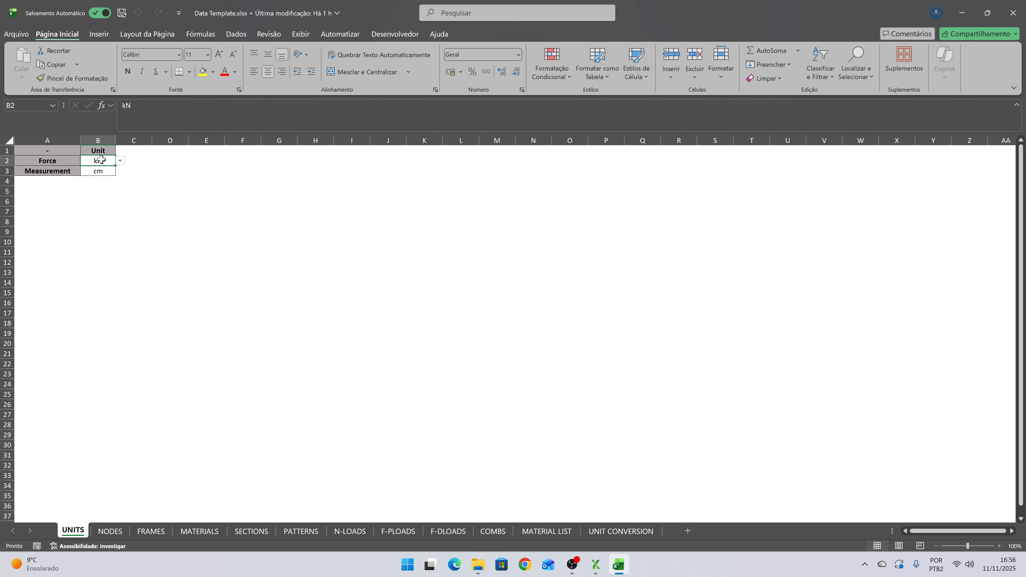
left_click(120, 161)
left_click(103, 193)
left_click(106, 169)
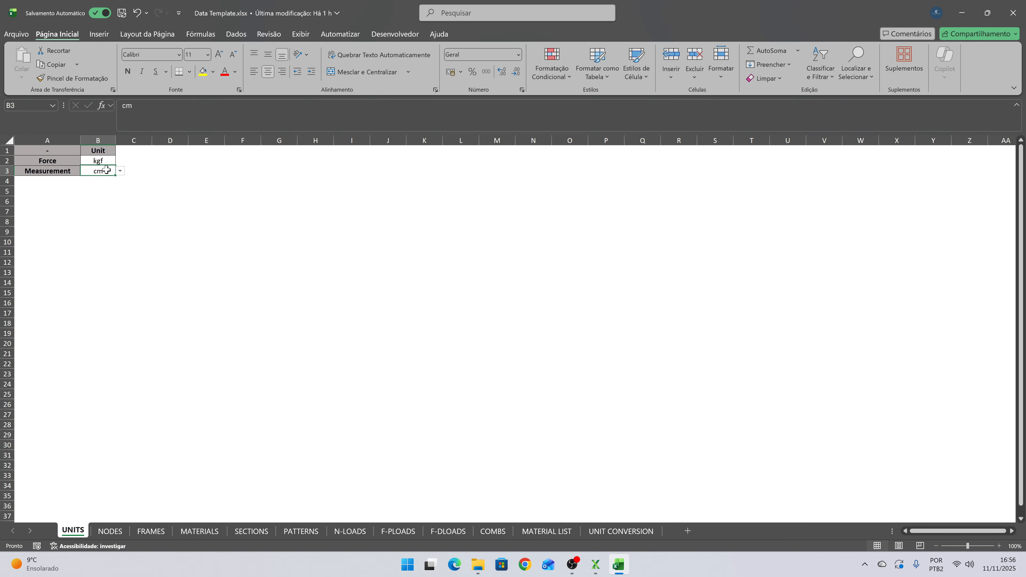
left_click(120, 170)
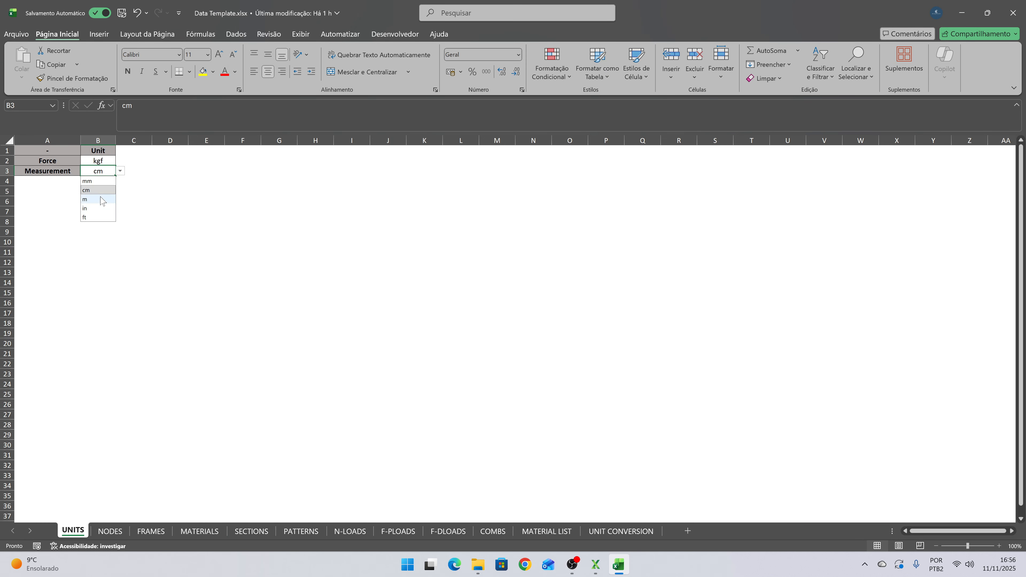
left_click(100, 199)
- Set the force unit to N and the measurement unit to mm on the UNITS sheet
left_click(101, 160)
left_click(120, 161)
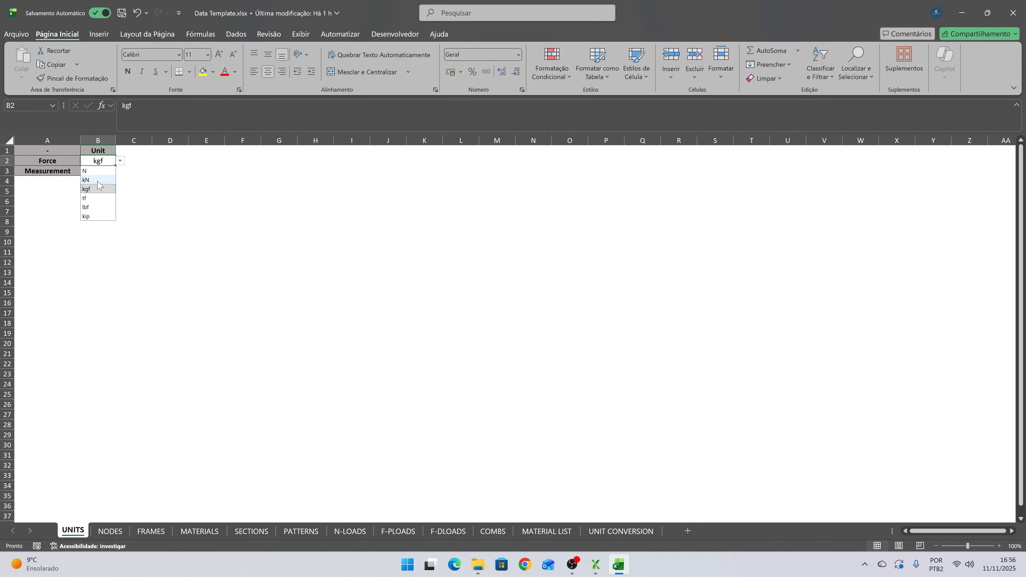
left_click(85, 171)
left_click(101, 171)
left_click(120, 170)
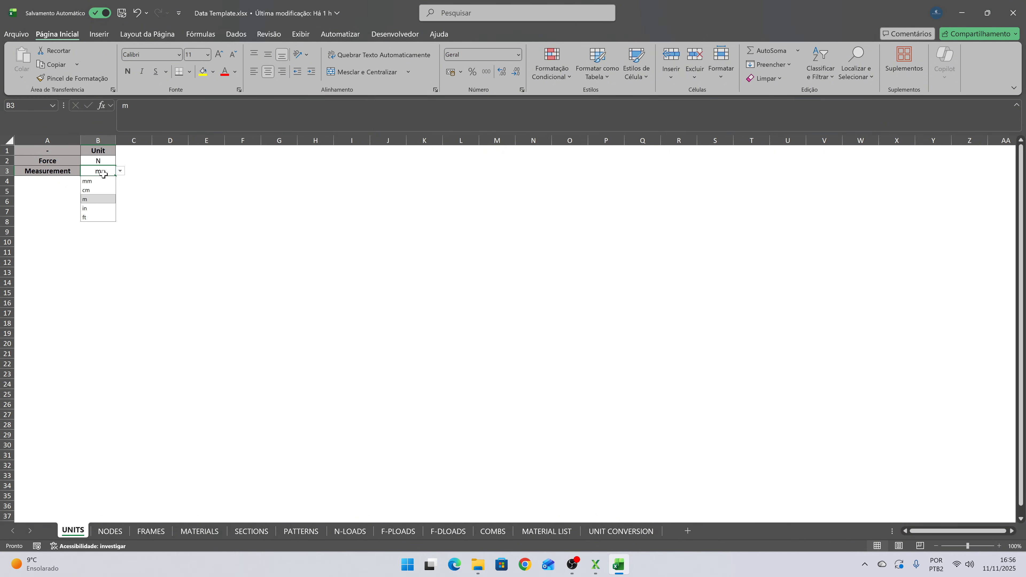
left_click(92, 181)
left_click(124, 183)
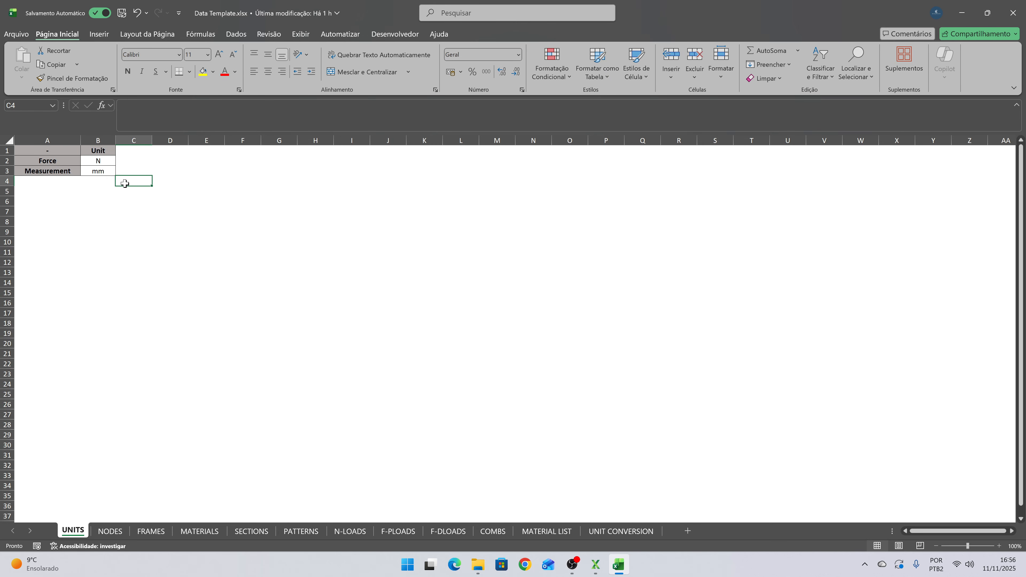
left_click_drag(88, 161, 94, 172)
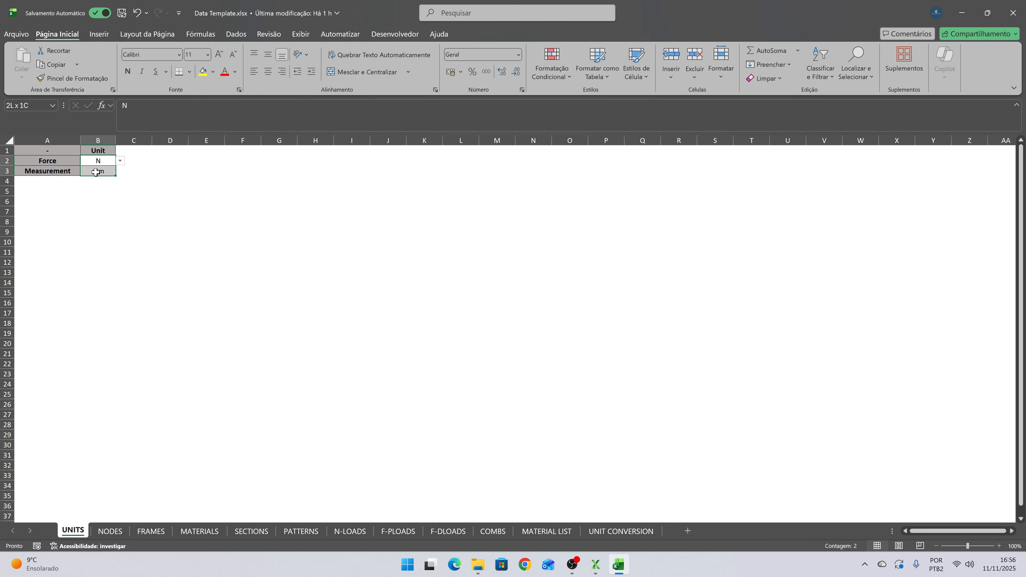
left_click(94, 209)
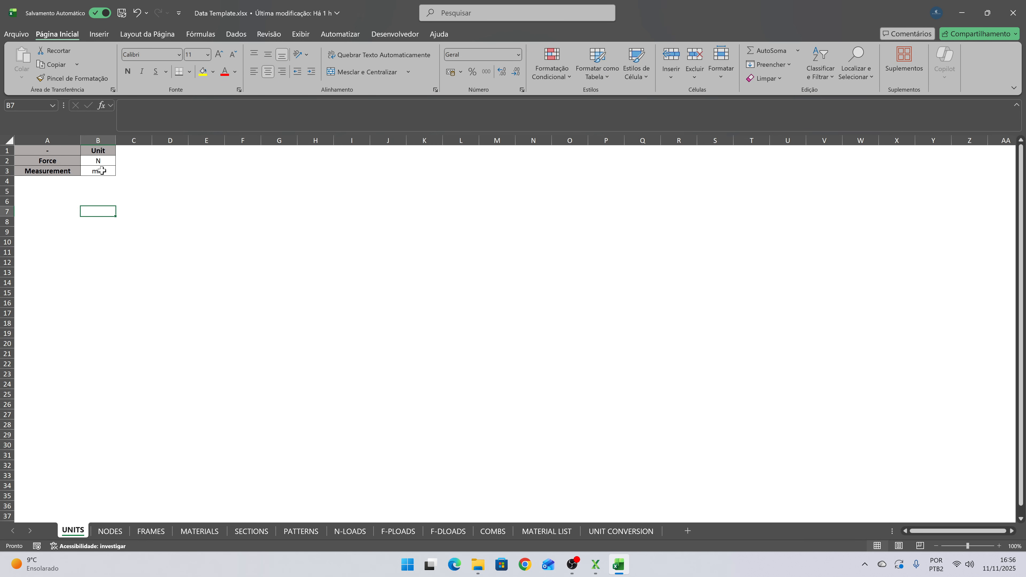
- Check the units in the coordinate headers on NODES and in the LENGTH and LWEIGHT headers on FRAMES
left_click(113, 531)
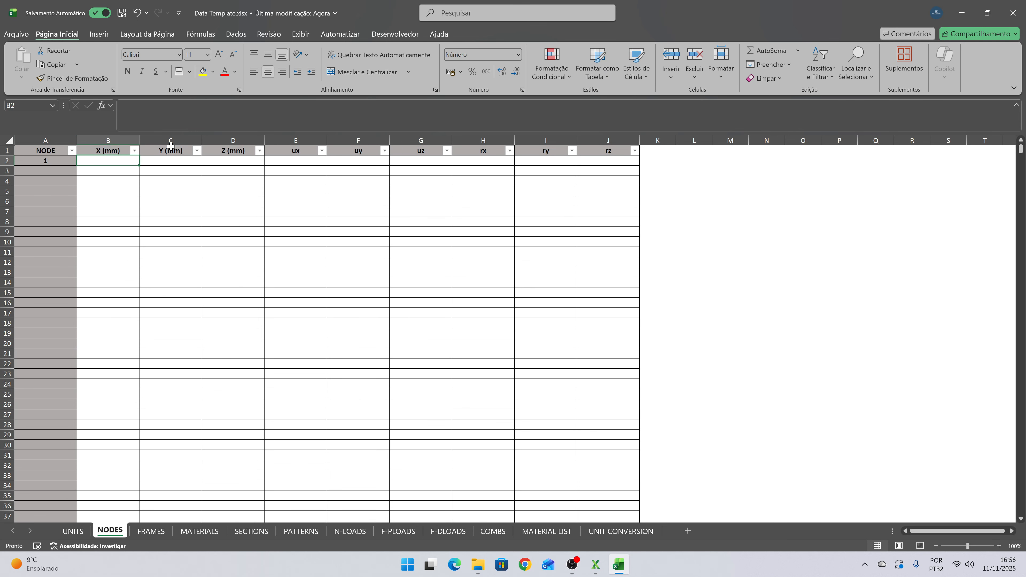
left_click(151, 531)
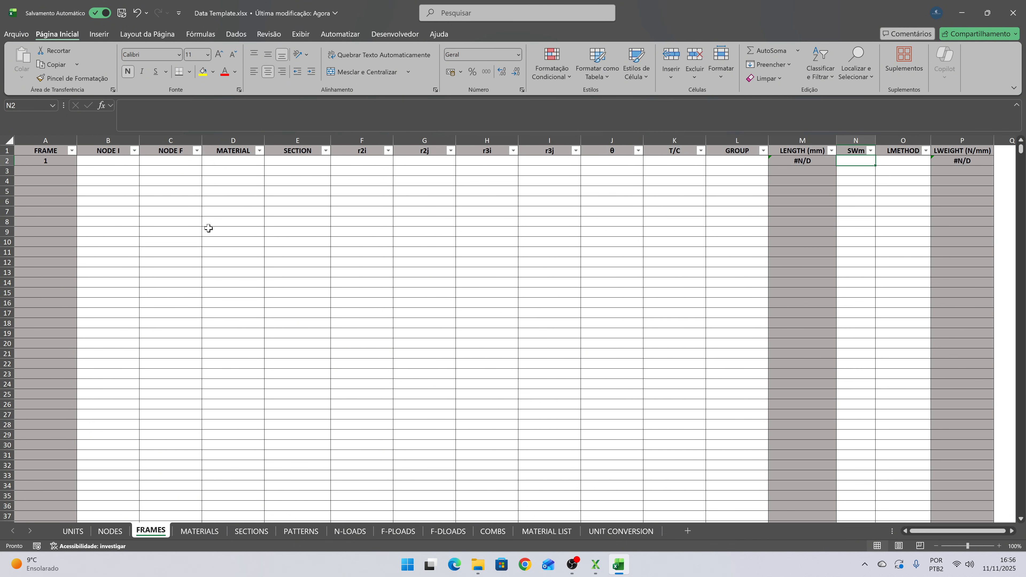
left_click(812, 152)
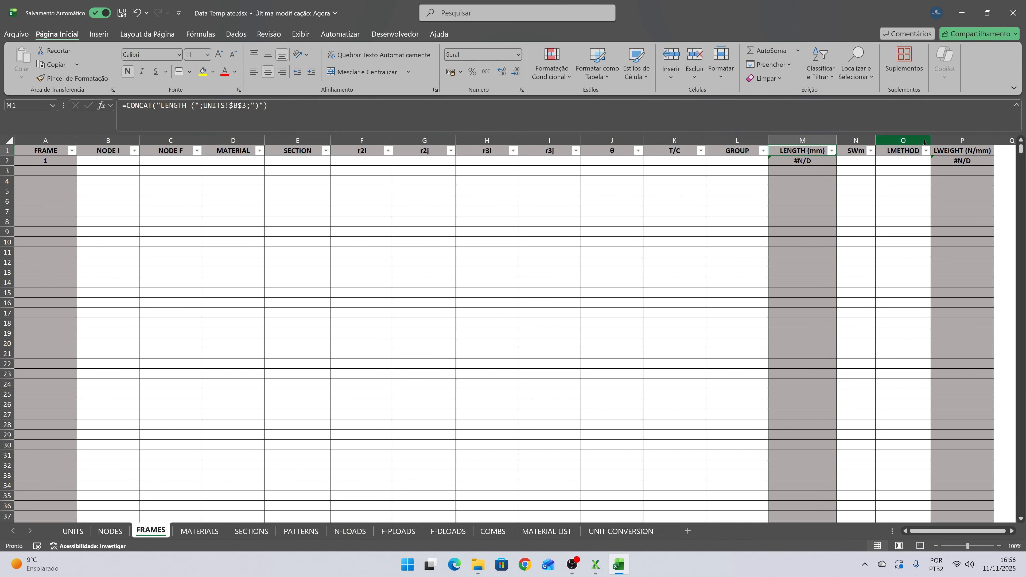
left_click(944, 150)
left_click(106, 155)
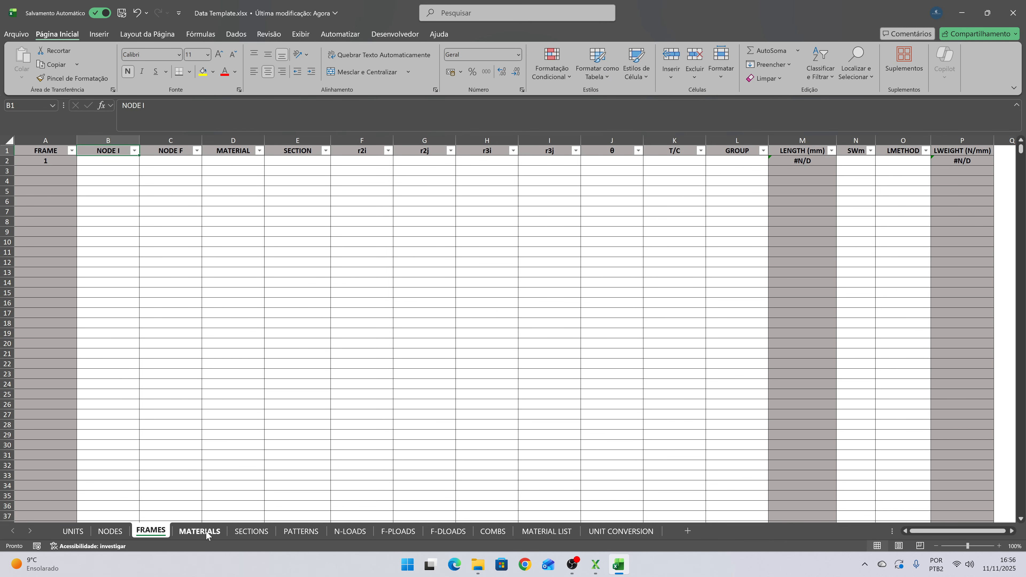
- Check the units in the E, G and ρ column headers on the MATERIALS sheet against the UNITS sheet
left_click(85, 531)
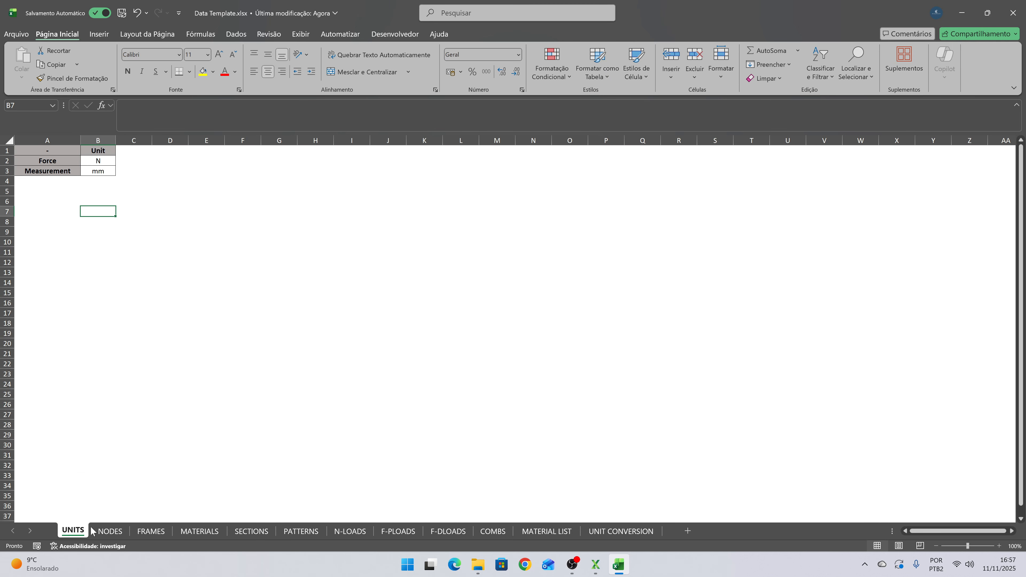
left_click(199, 531)
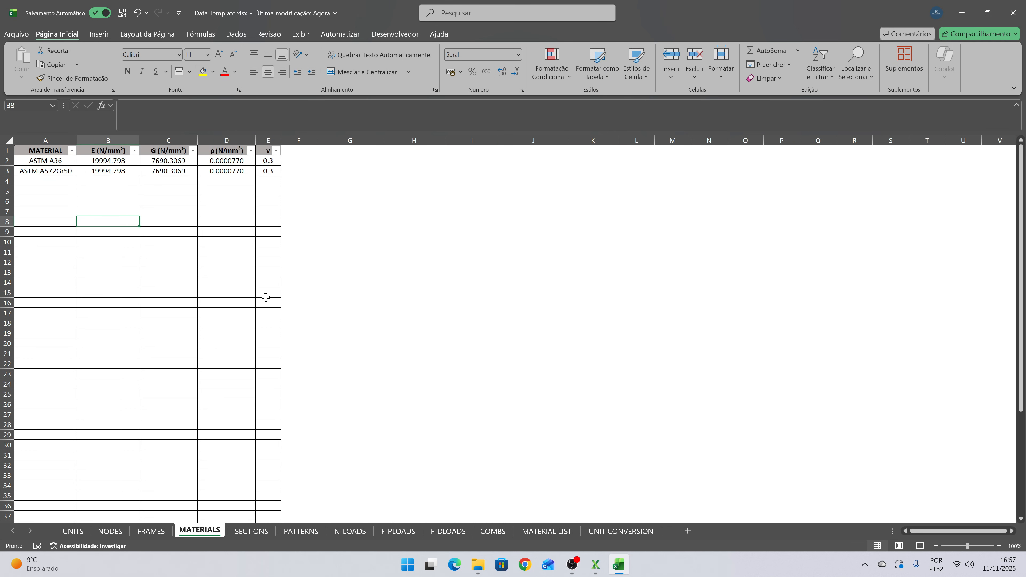
left_click(112, 152)
left_click(174, 155)
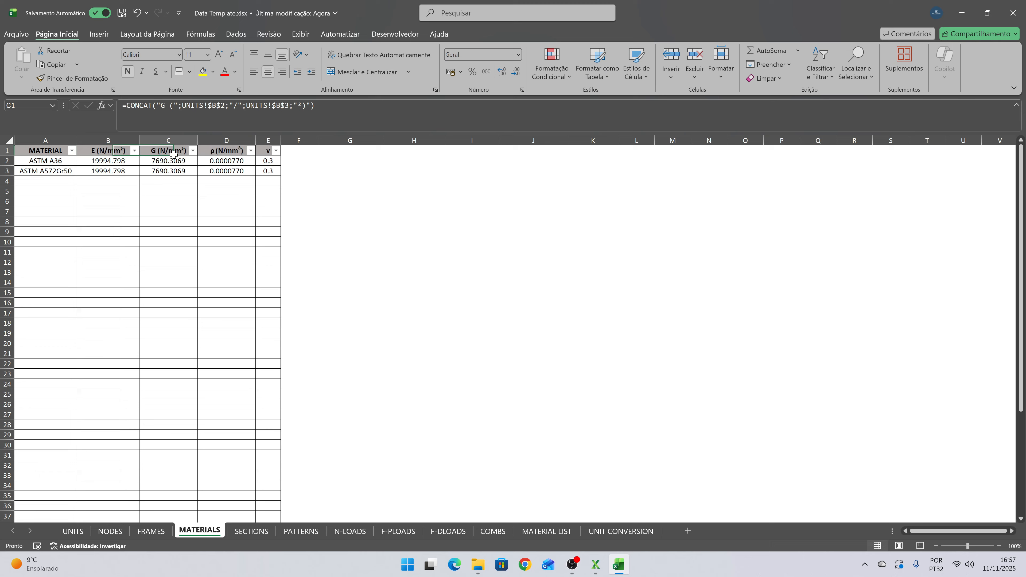
left_click(227, 152)
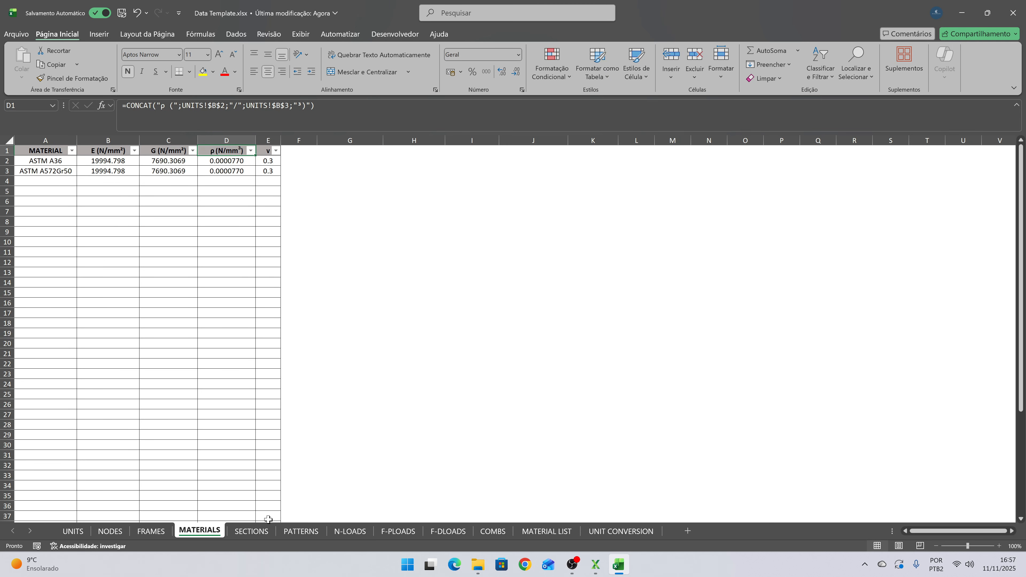
- Check the units in the force and moment headers on N-LOADS and in the column headers on F-DLOADS
left_click(347, 531)
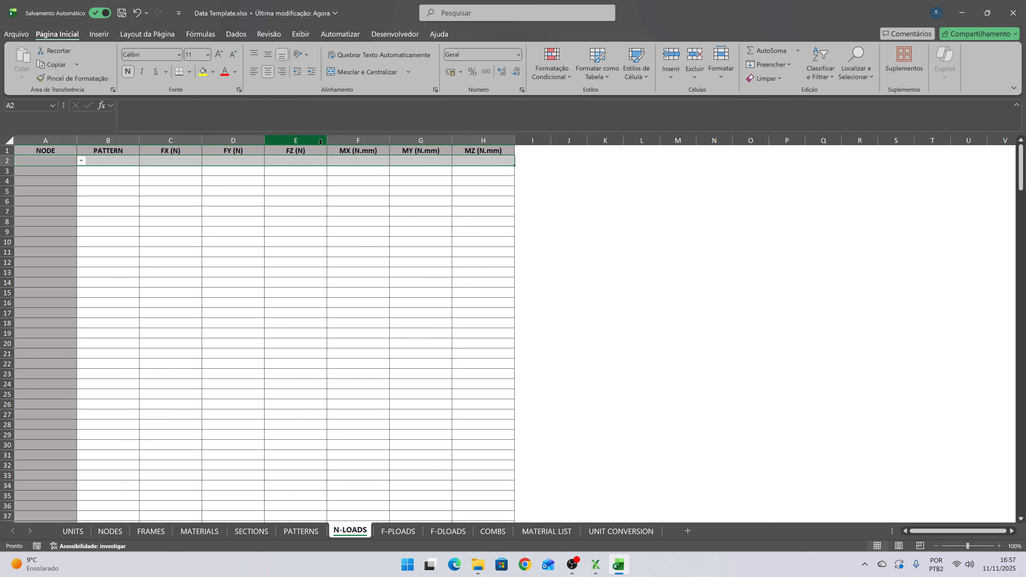
left_click(143, 151)
left_click_drag(184, 151, 298, 153)
left_click_drag(365, 151, 470, 151)
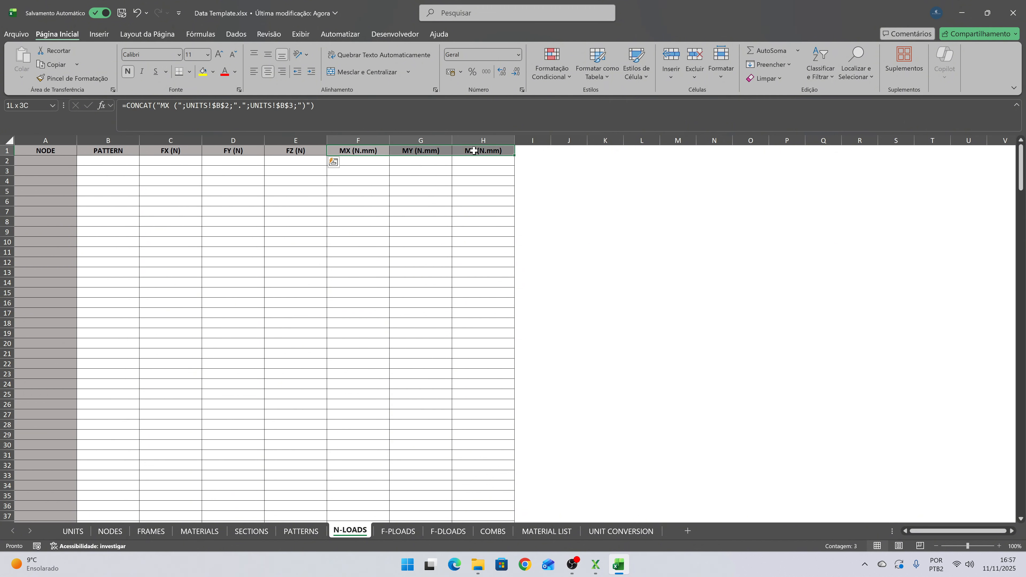
left_click(443, 213)
left_click(448, 531)
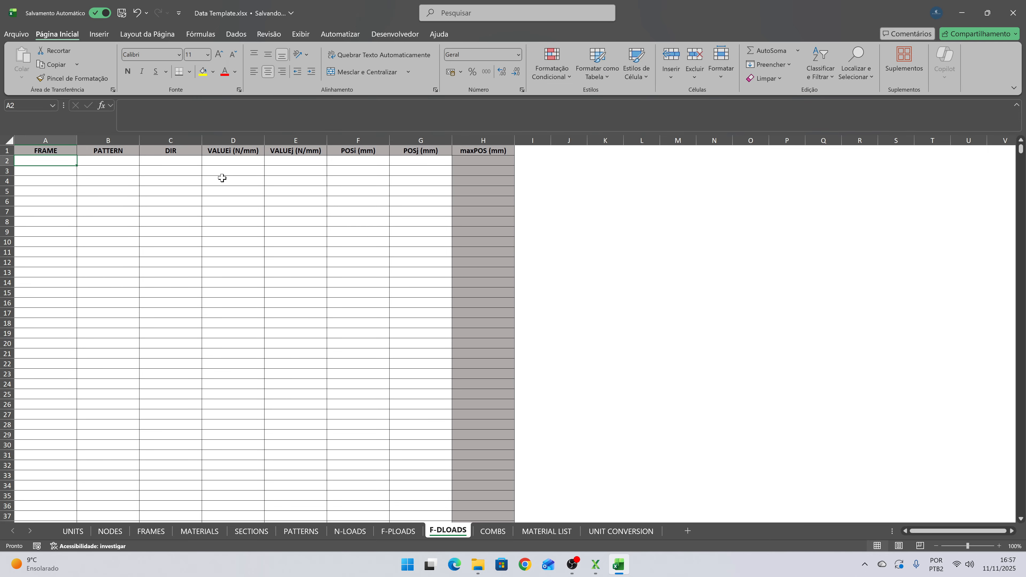
- Set the force unit to kN and the measurement unit to cm on the UNITS sheet
left_click(75, 532)
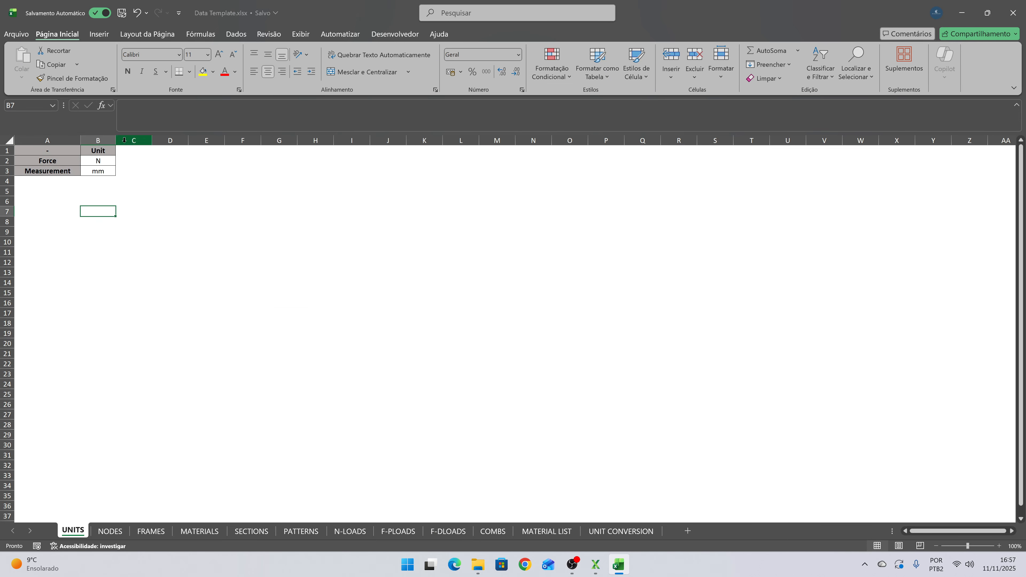
left_click(106, 160)
left_click(119, 160)
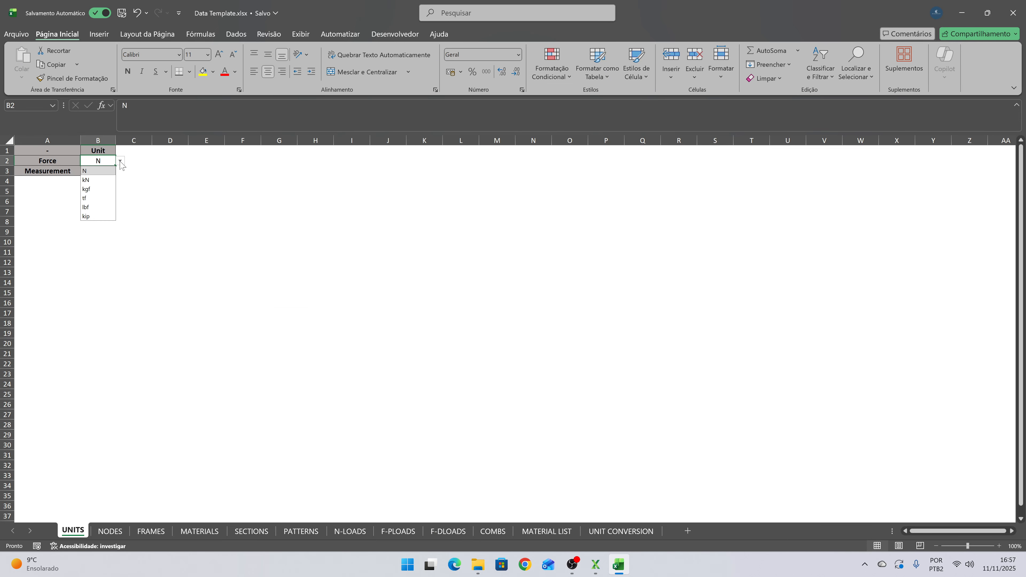
left_click(103, 180)
left_click(106, 173)
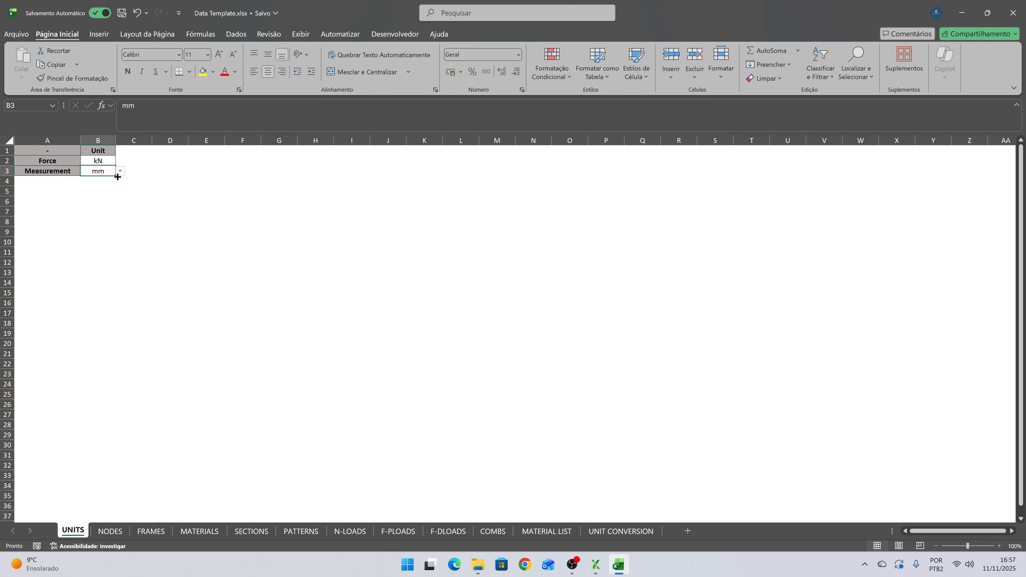
left_click(121, 171)
left_click(98, 190)
left_click_drag(90, 162, 98, 171)
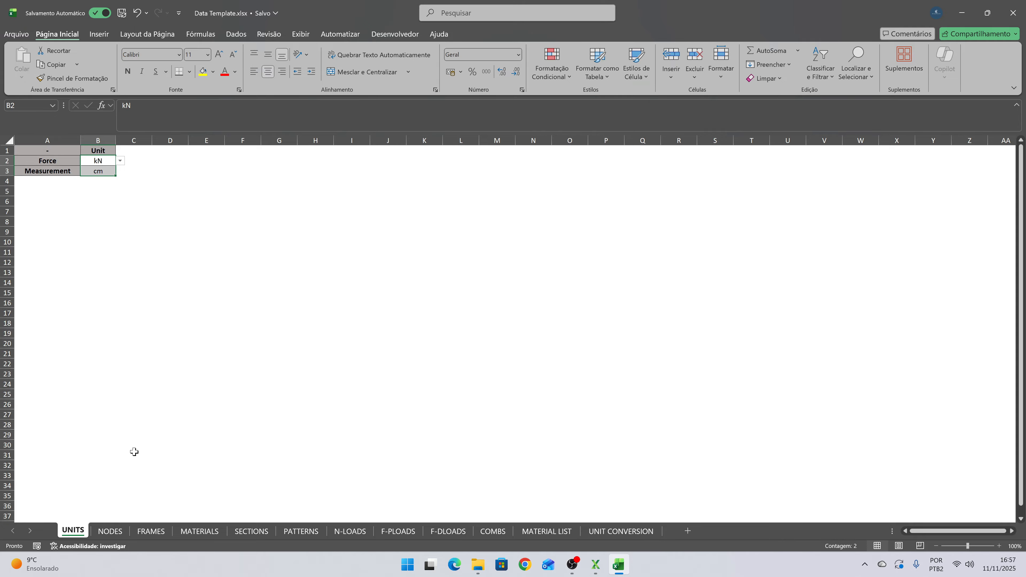
- Set the X, Y and Z coordinates of node 1 to 0 on the NODES sheet
left_click(116, 532)
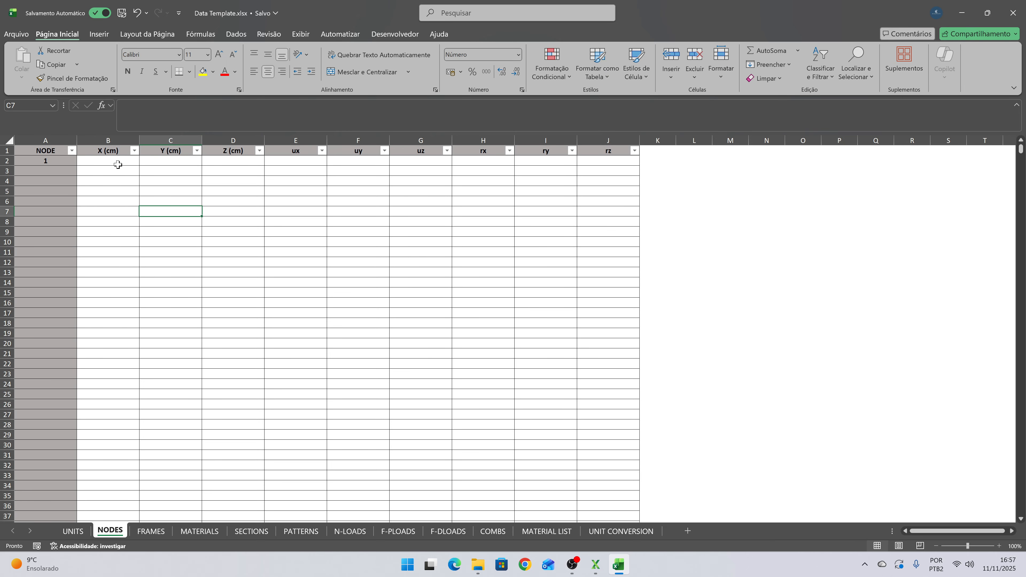
left_click_drag(120, 164, 227, 158)
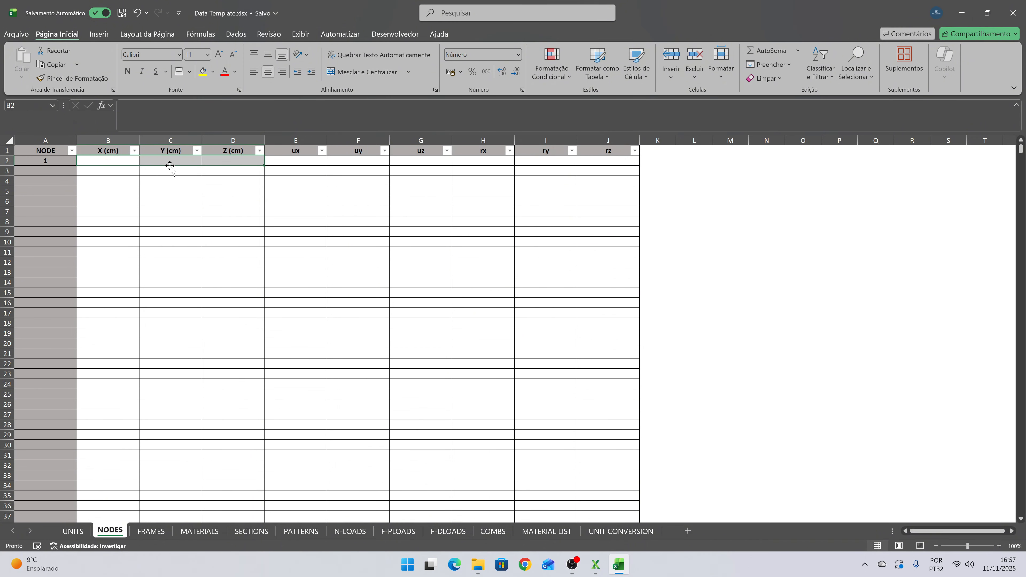
key("Down")
key("Down")
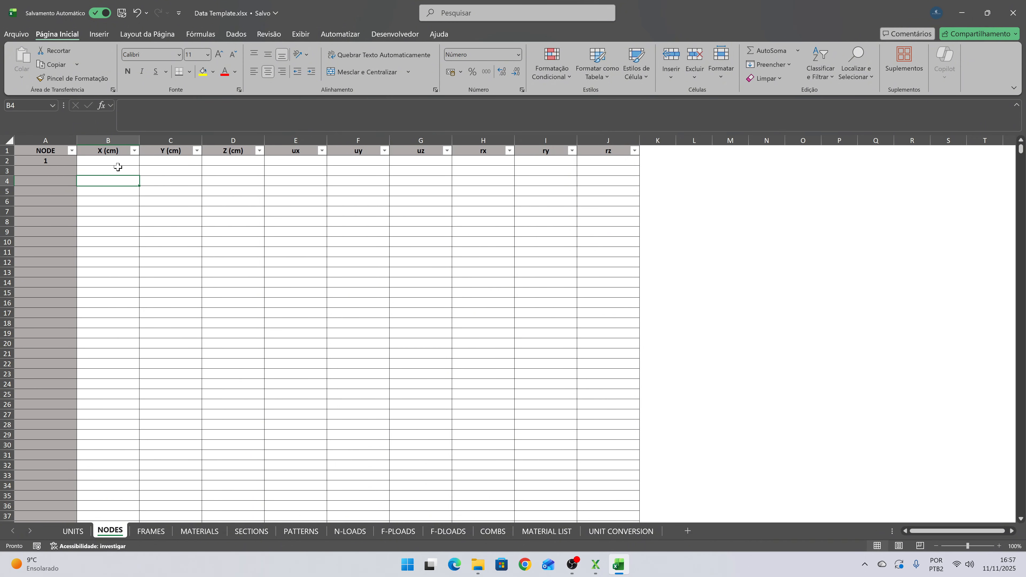
left_click_drag(118, 166, 229, 161)
type("0")
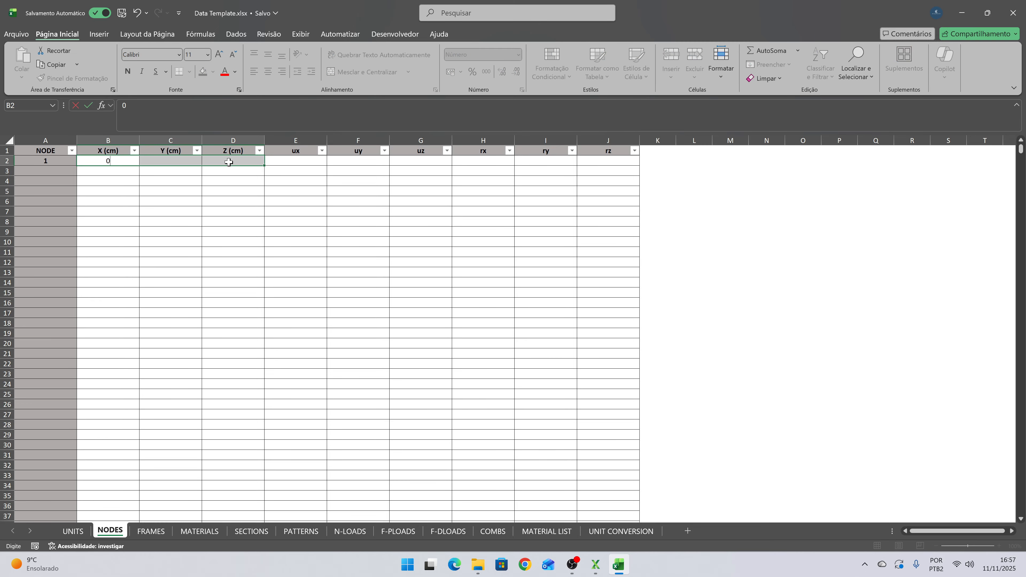
key("ctrl+Return")
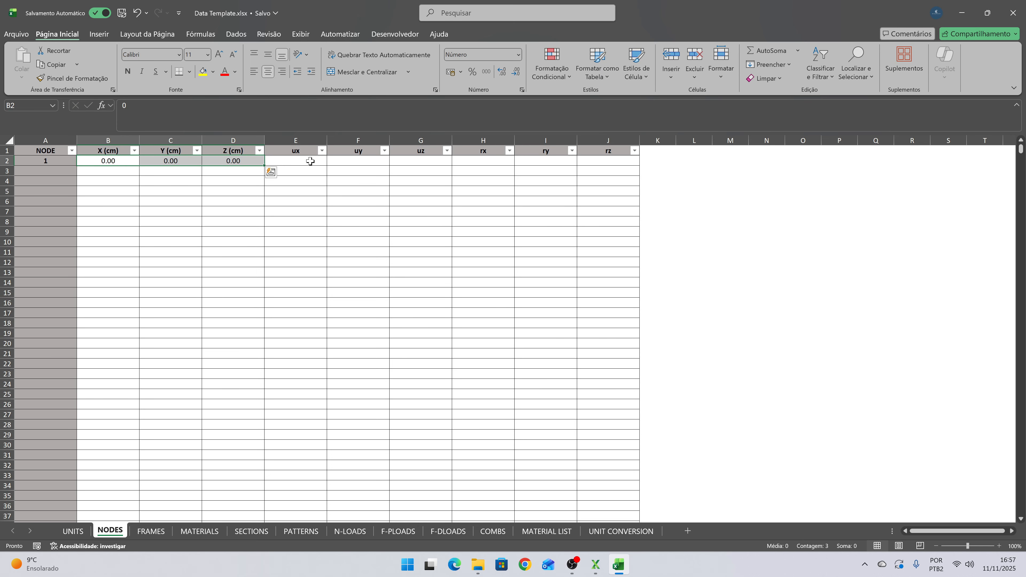
- Examine node 1's translation restraint cells ux, uy, uz and its rotation restraint cells rx, ry, rz
left_click_drag(311, 161, 624, 162)
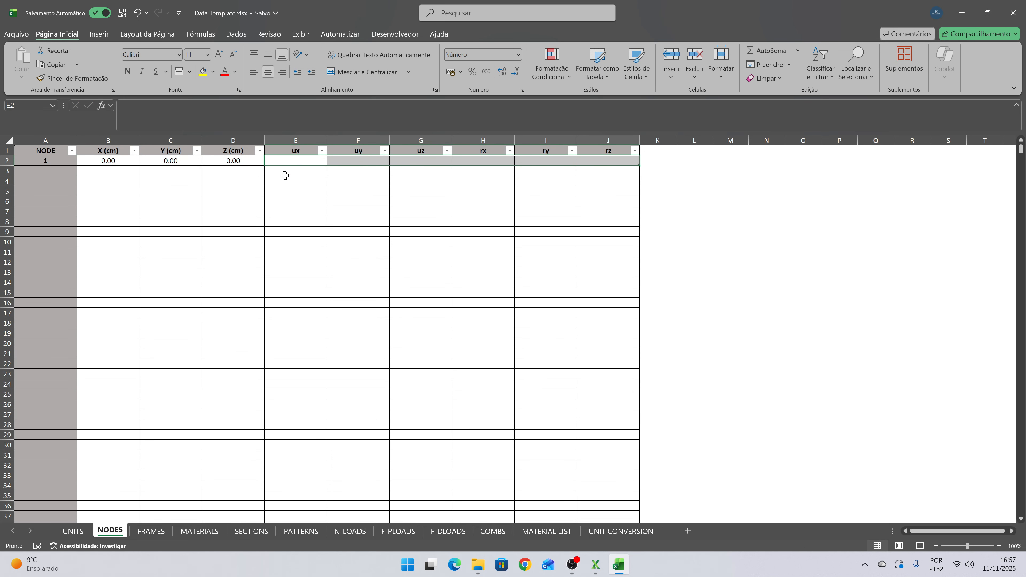
left_click_drag(291, 163, 606, 160)
key("Left")
key("Right")
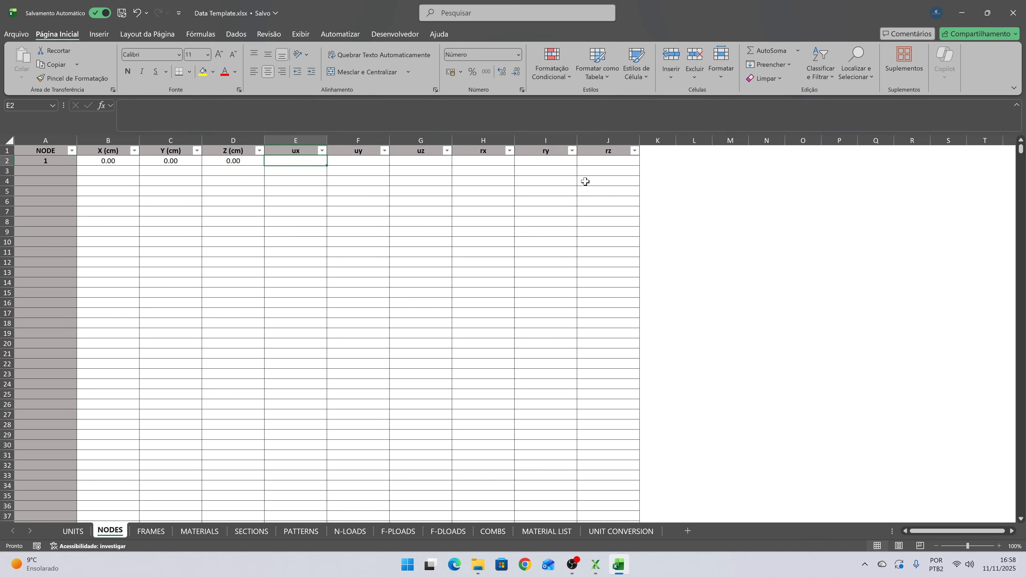
key("shift+Right")
key("shift+Right")
key("shift+Left")
key("Left")
key("Right")
key("shift+Right")
key("shift+Right")
key("Right")
key("Right")
key("Right")
key("shift+Right")
key("shift+Right")
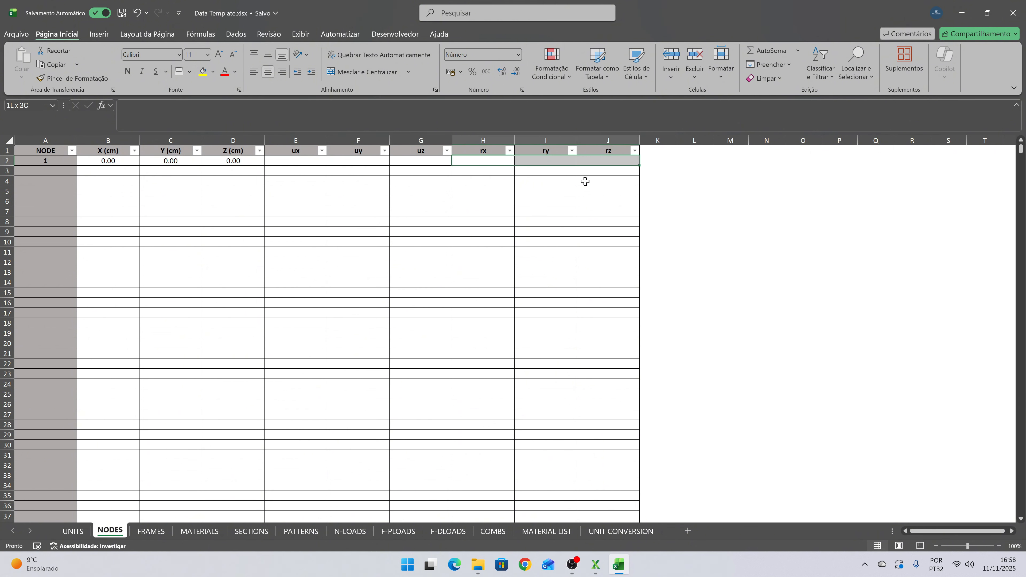
left_click(422, 201)
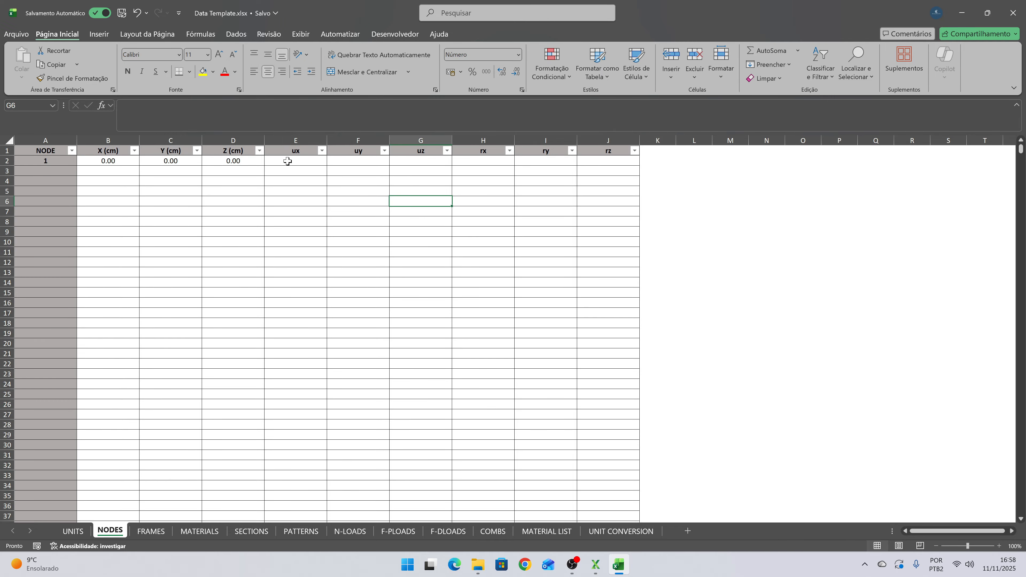
- Restrain all translations of node 1 by setting ux, uy and uz to 1
left_click_drag(286, 161, 408, 161)
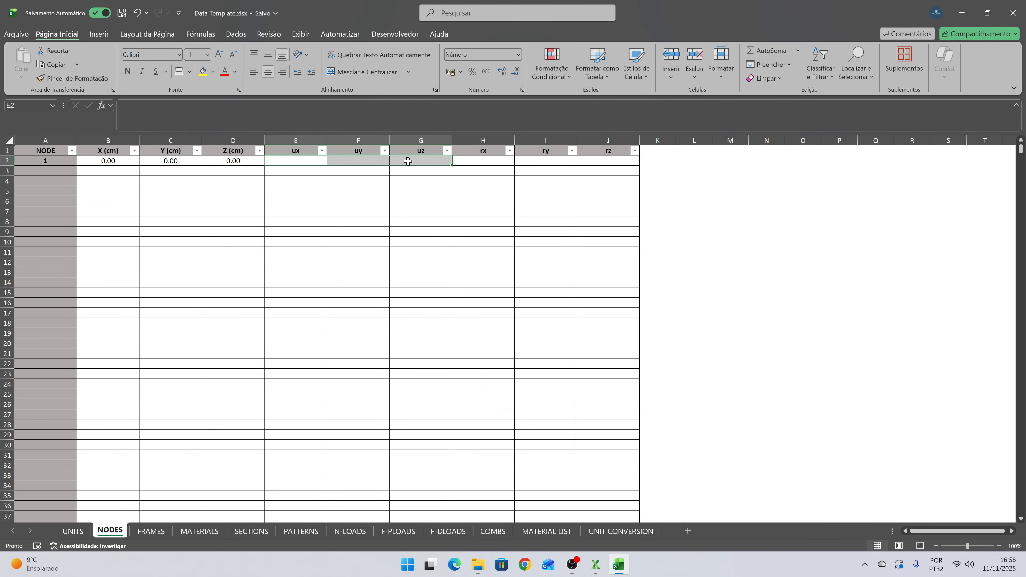
type("1")
key("ctrl+Return")
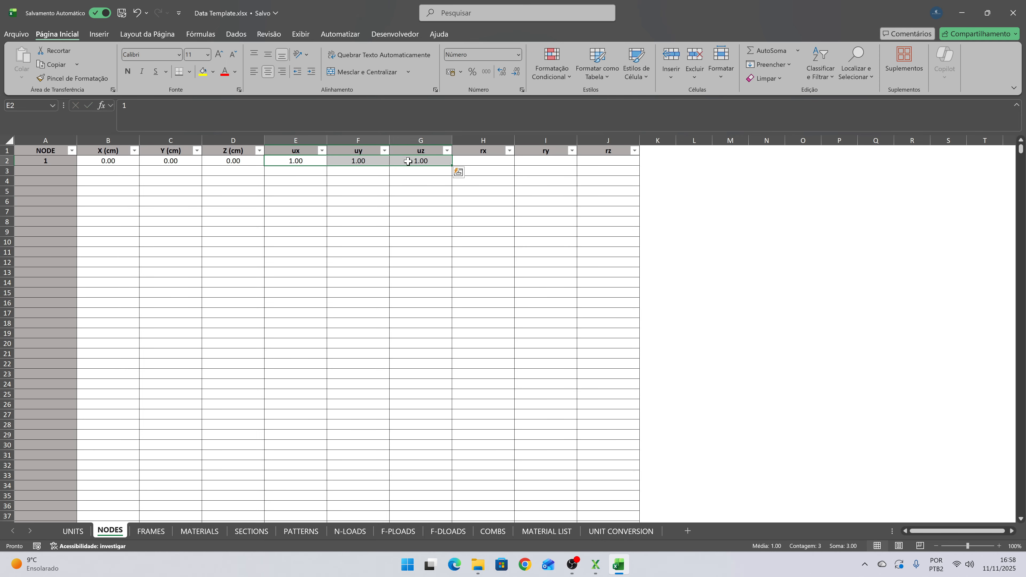
- Set node 1's rotation restraints rx and rz to 1 and ry to 0
left_click(408, 161)
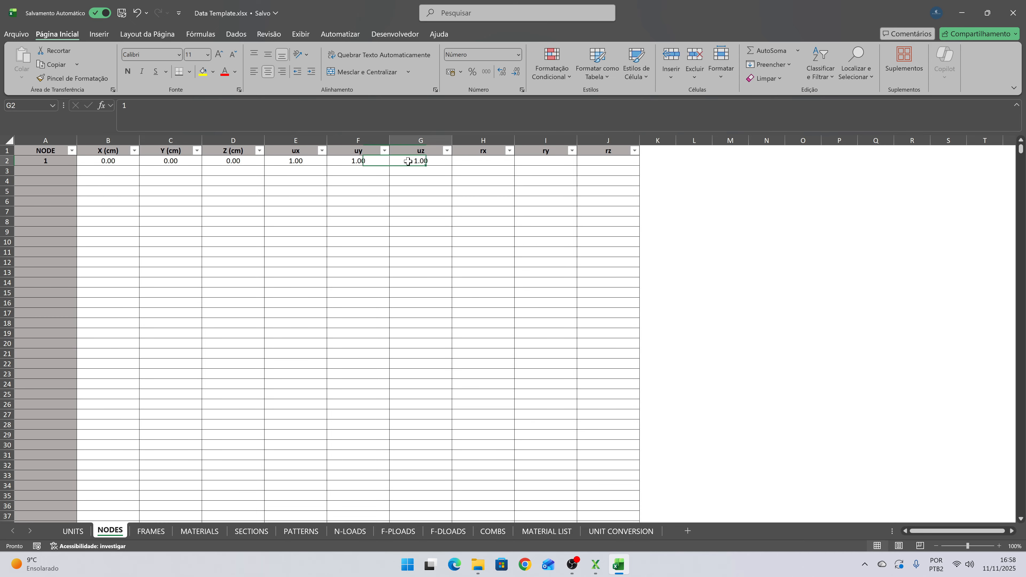
key("Tab")
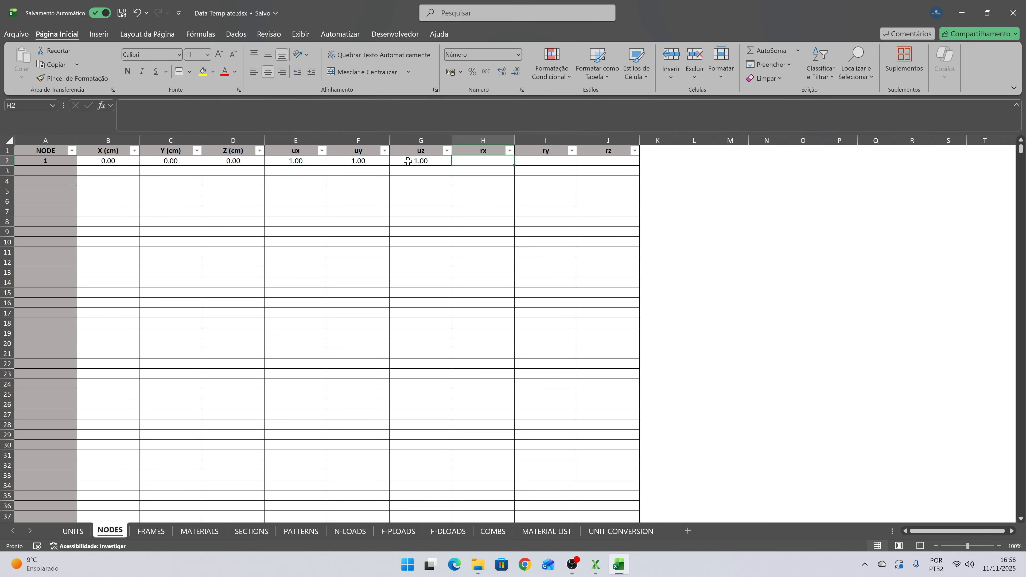
type("1")
key("Return")
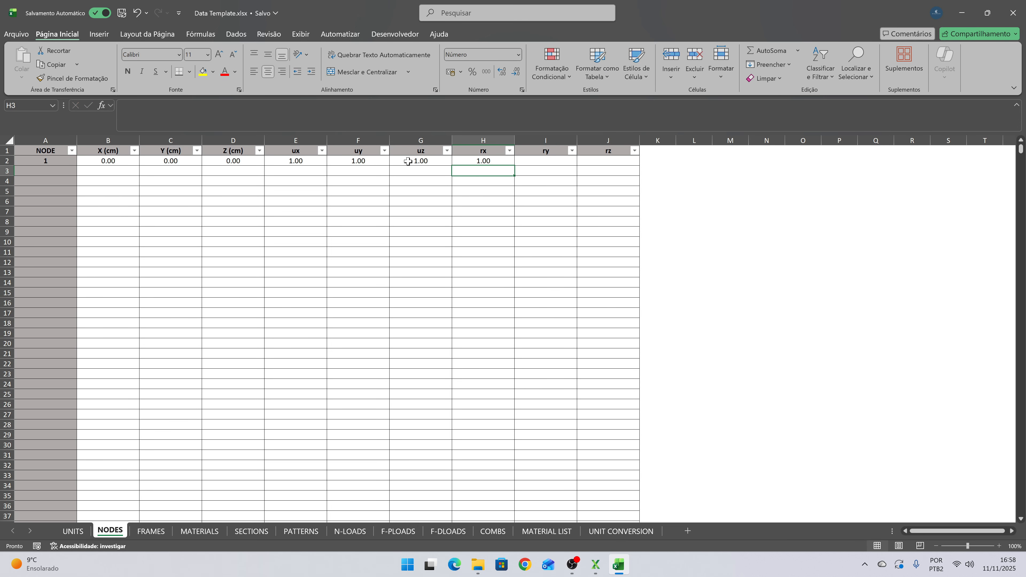
key("Up")
key("Right")
key("Right")
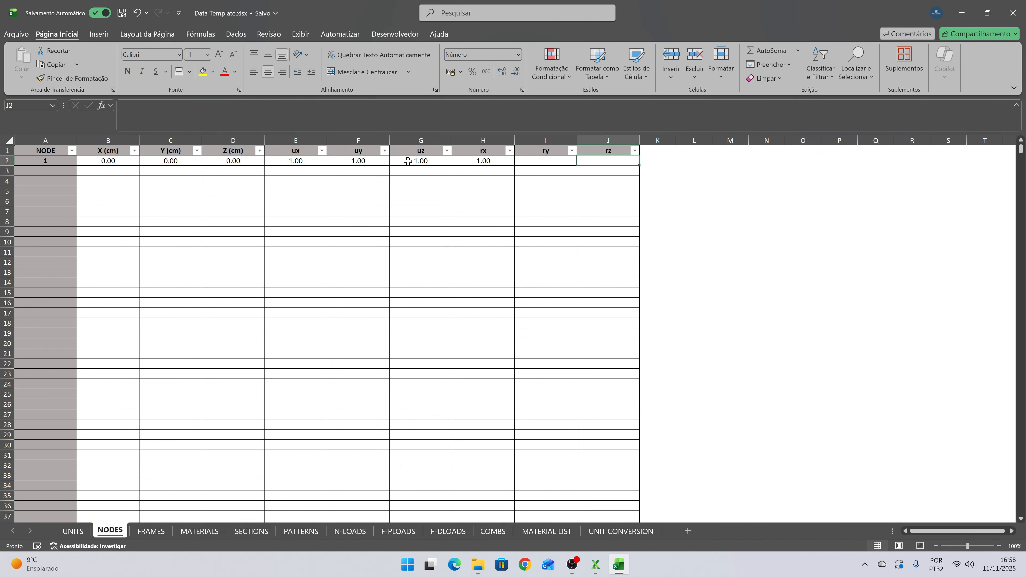
type("1")
key("Return")
key("Left")
key("Up")
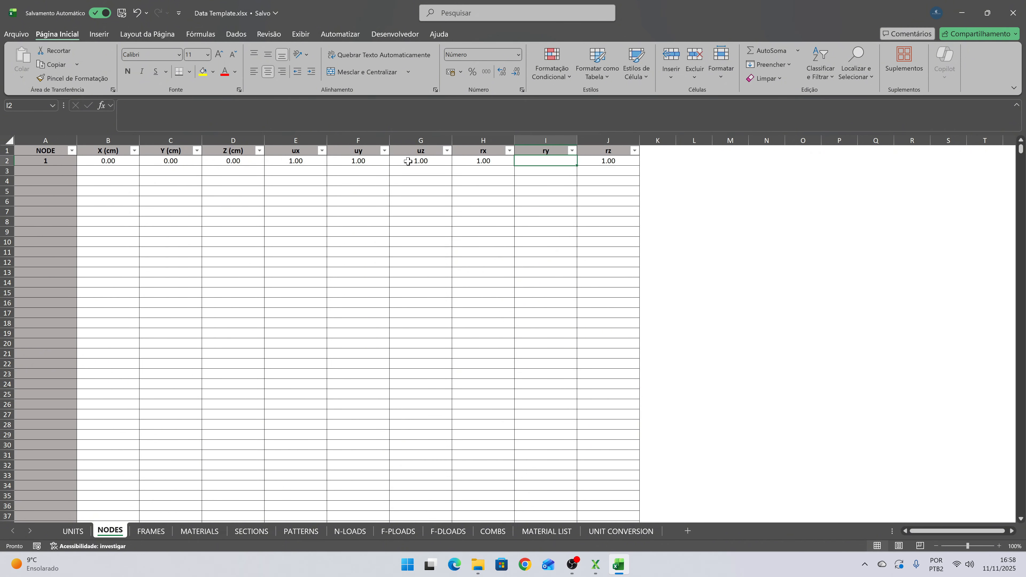
type("0")
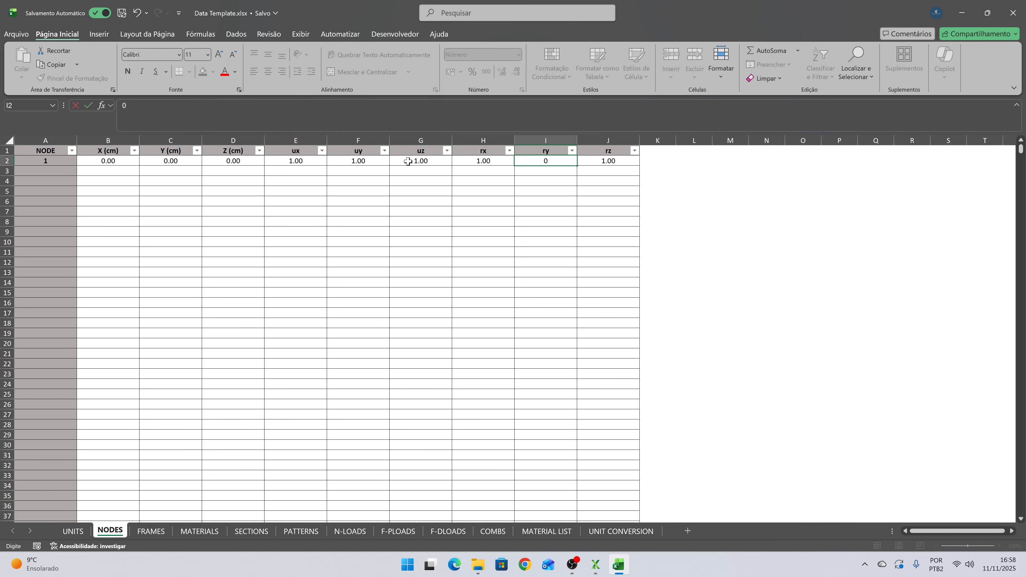
key("Return")
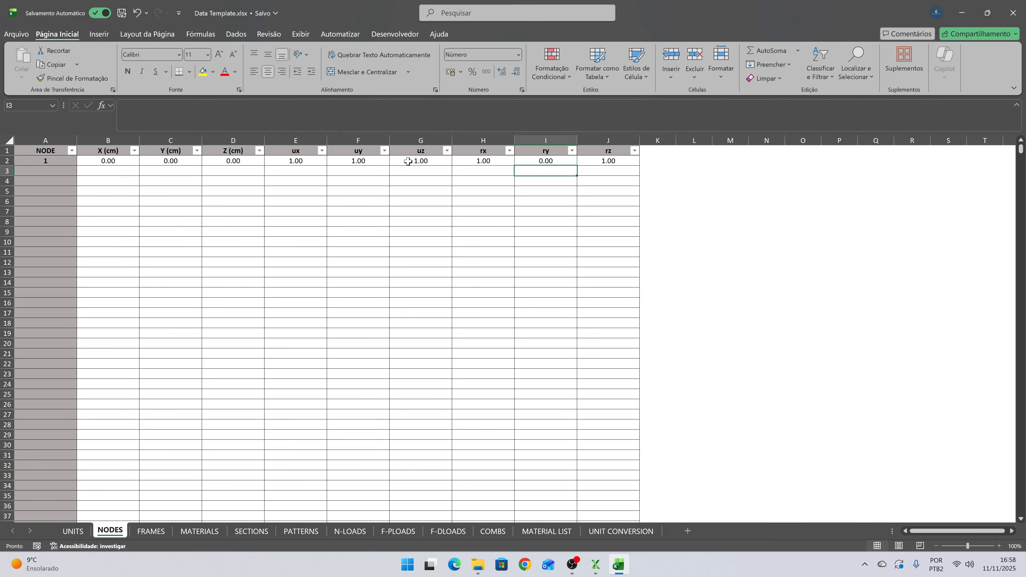
- Release all rotations of node 1 by setting rx, ry and rz to 0
key("Left")
key("Left")
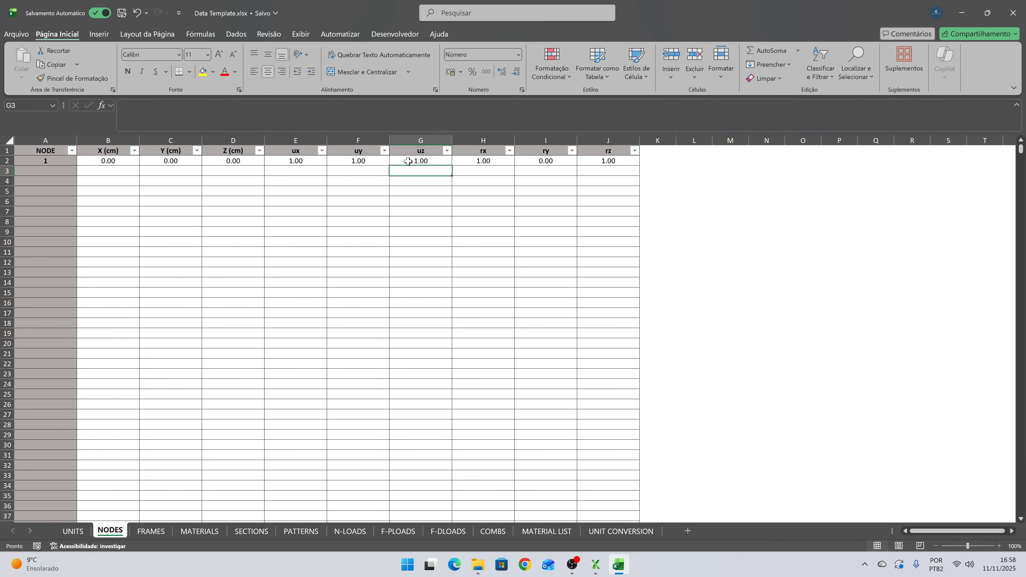
key("Up")
key("Right")
key("shift+Right")
key("shift+Right")
type("0")
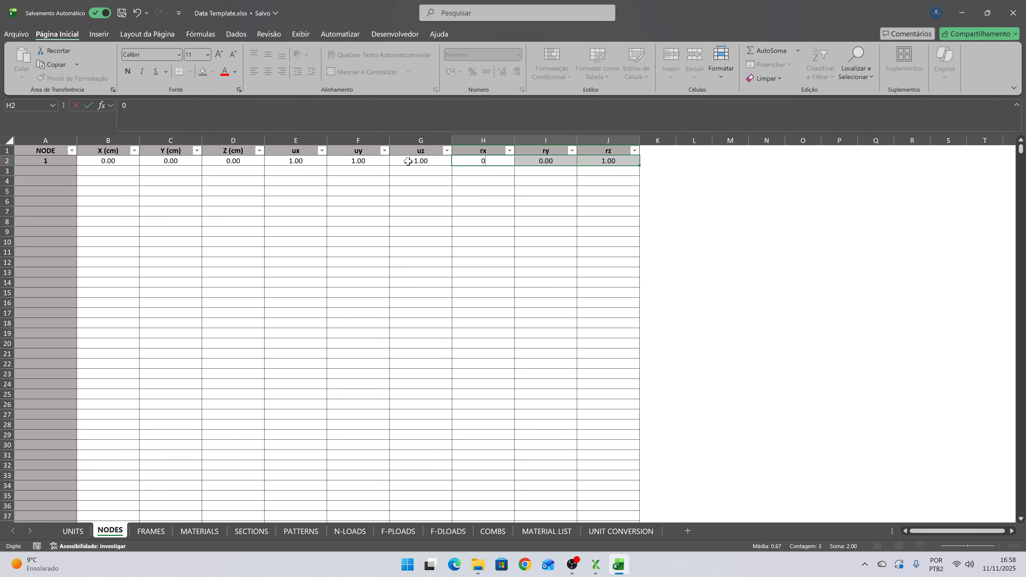
key("ctrl+Return")
- Add a second node with X at 600 cm and both Y and Z at 0
key("Down")
key("Left")
key("Left")
key("Left")
key("Left")
key("Left")
key("Left")
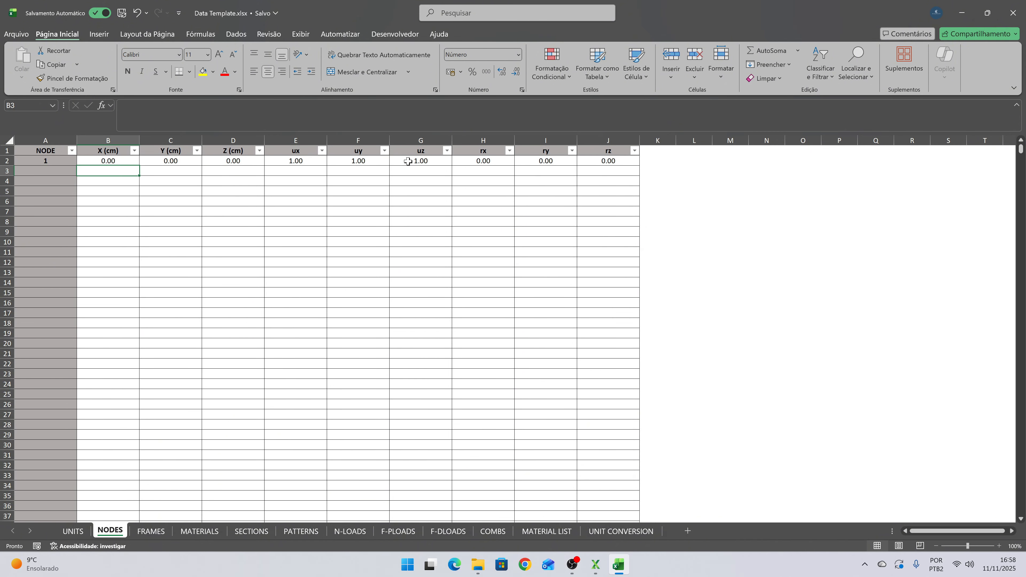
key("Right")
key("Right")
key("Left")
key("Left")
type("600")
key("Tab")
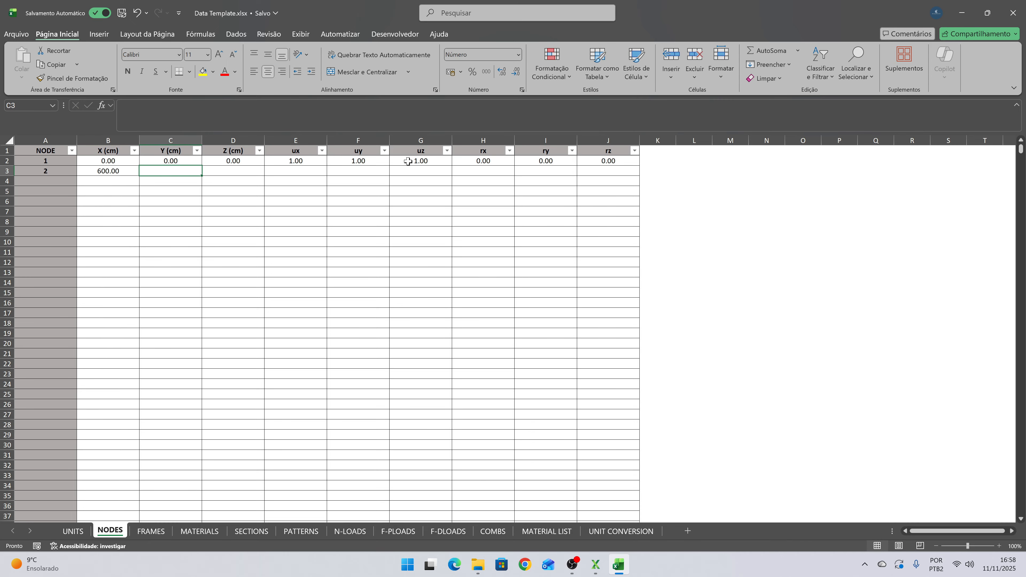
key("shift+Right")
type("0")
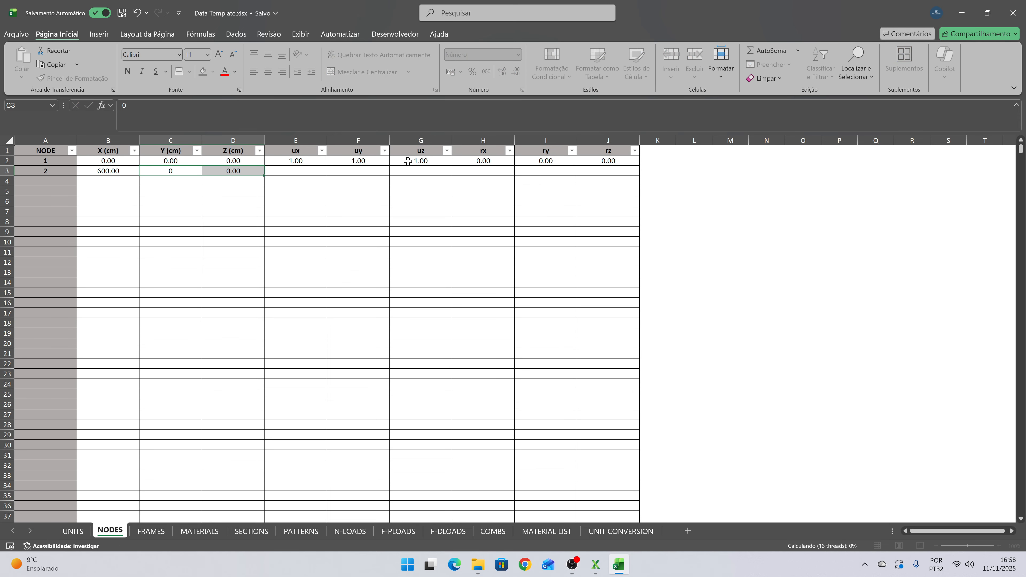
key("ctrl+Return")
- Compare the X coordinates of nodes 1 and 2
key("Left")
key("Up")
key("Down")
key("Up")
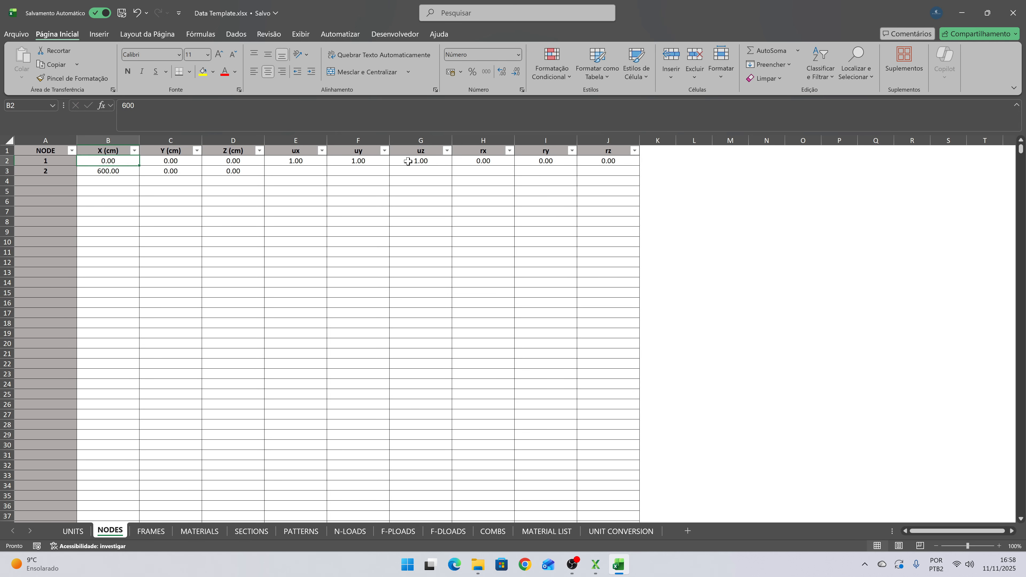
key("Down")
key("Up")
key("Up")
key("Down")
key("Down")
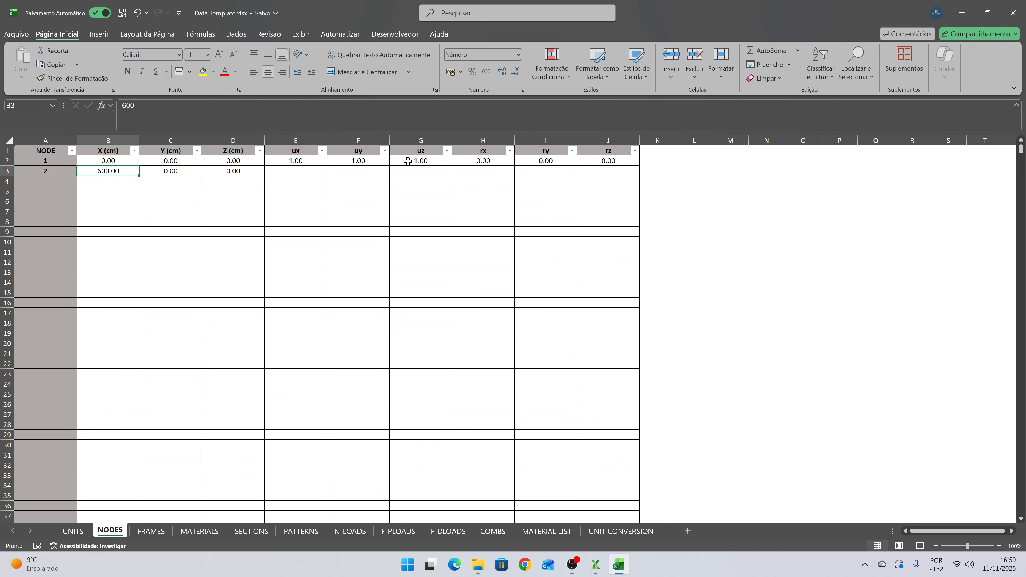
- Copy node 1's restraint values from ux through rz to node 2
key("Right")
key("Right")
key("Right")
key("Up")
key("shift+Right")
key("shift+Right")
key("shift+Right")
key("shift+Right")
key("shift+Right")
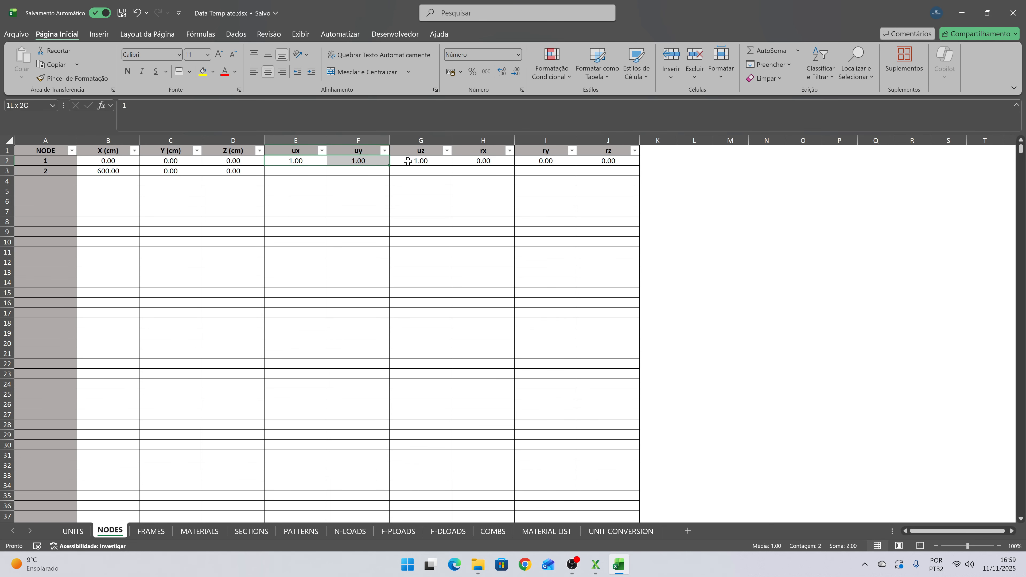
key("ctrl+c")
key("Down")
key("ctrl+v")
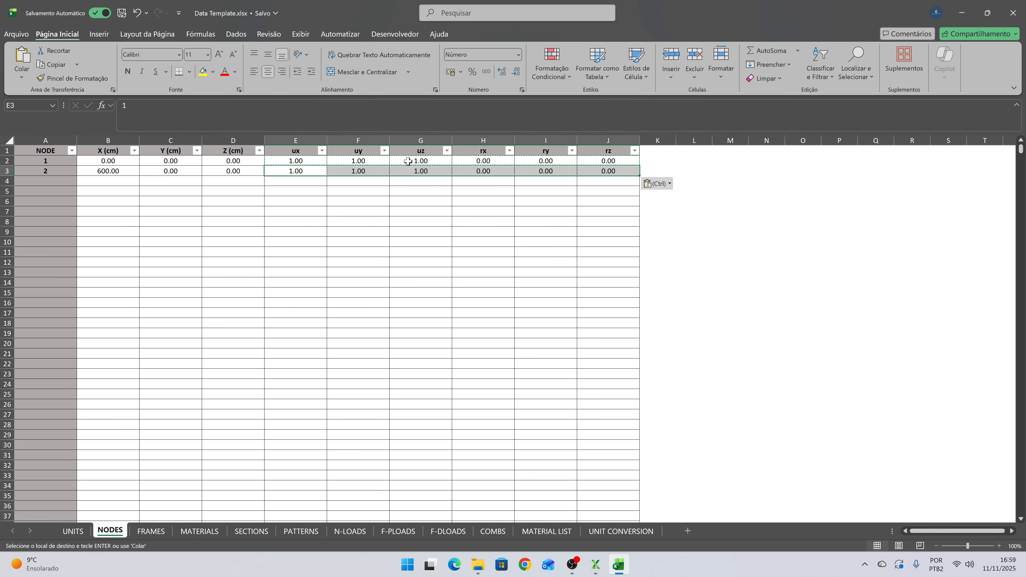
key("Escape")
- Review the translation restraints, X coordinates and node numbering formula for nodes 1 and 2
key("Right")
key("Right")
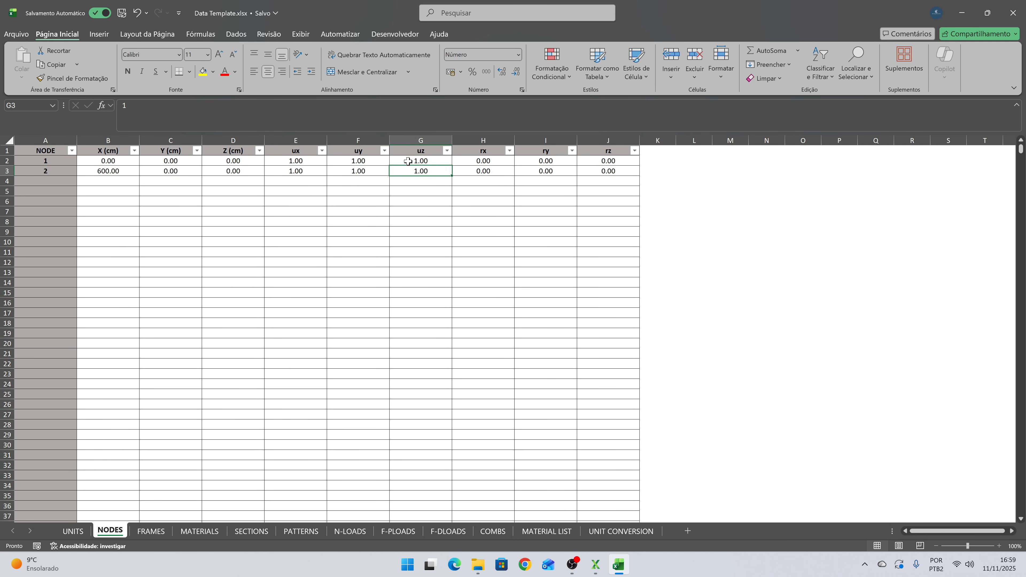
key("Left")
key("Left")
key("Right")
key("Right")
key("Up")
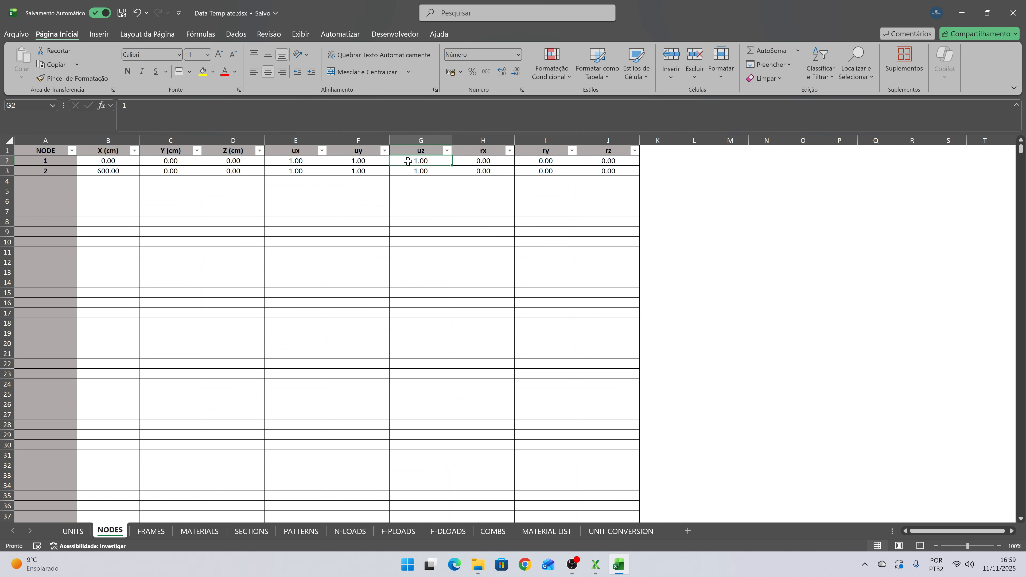
key("Left")
key("Left")
key("Left")
key("Left")
key("Left")
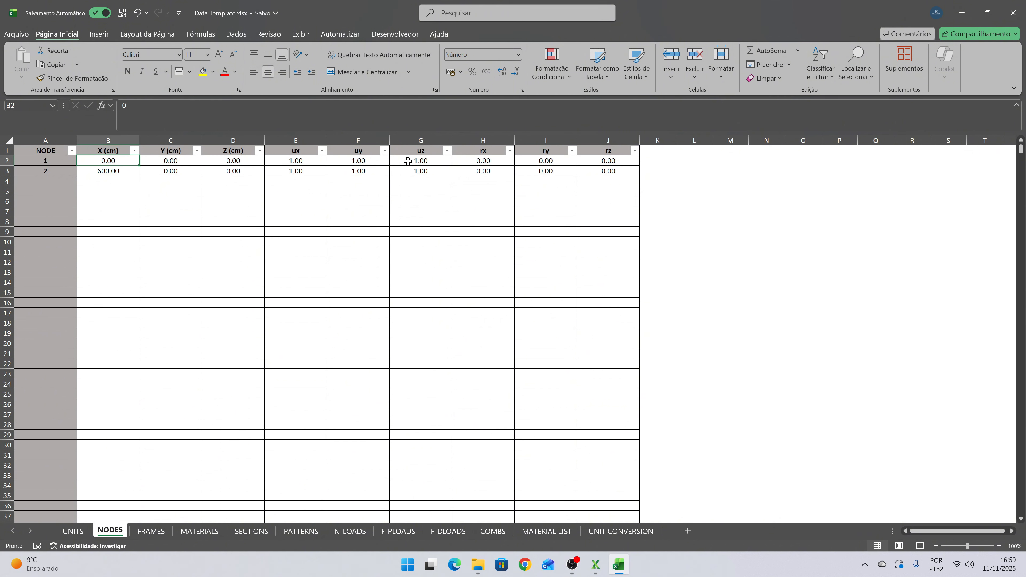
key("Down")
key("Left")
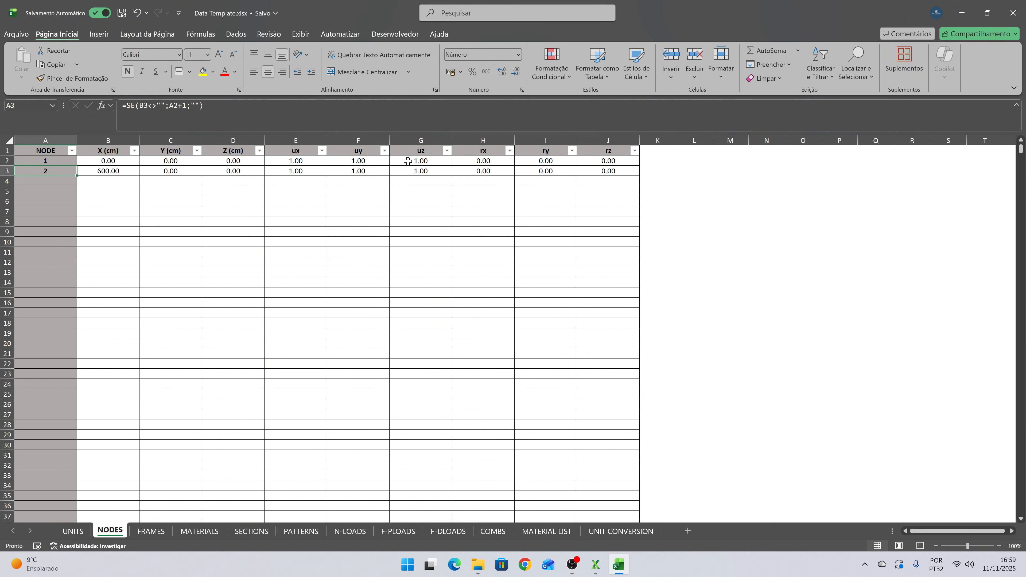
key("Up")
key("Right")
left_click(408, 162)
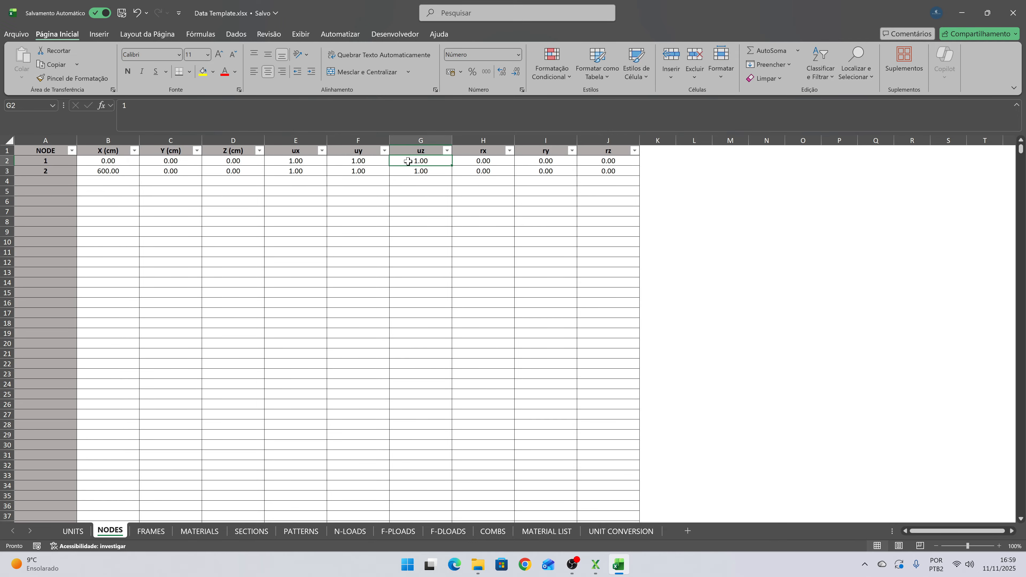
- Restrain the rotation about X at both nodes by setting rx to 1
key("Right")
key("Right")
key("Left")
key("Down")
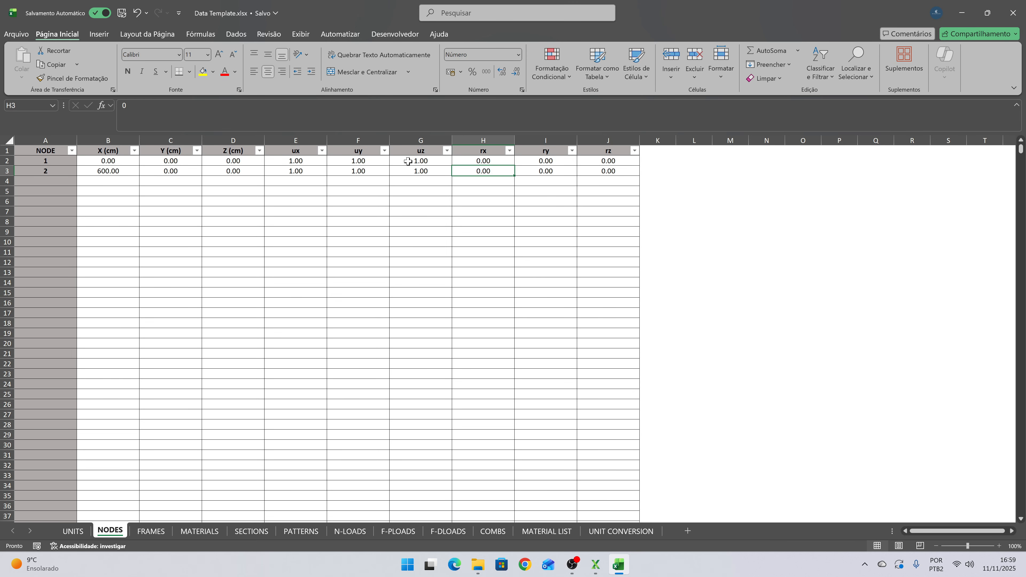
key("Up")
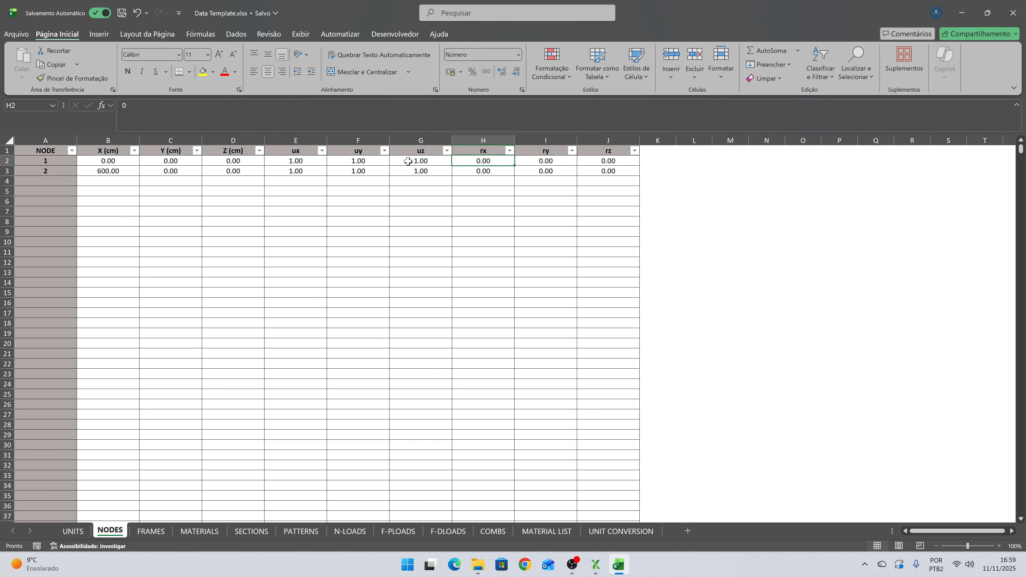
key("shift+Down")
type("1.00 1.00")
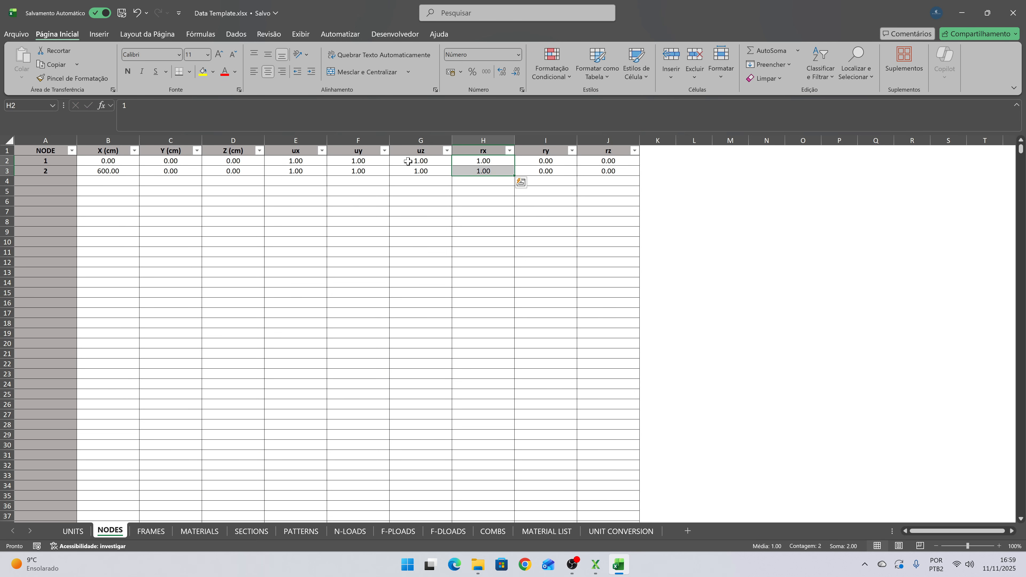
- Restrain the rotation about Z at nodes 1 and 2 by setting rz to 1
key("Up")
key("Down")
key("Down")
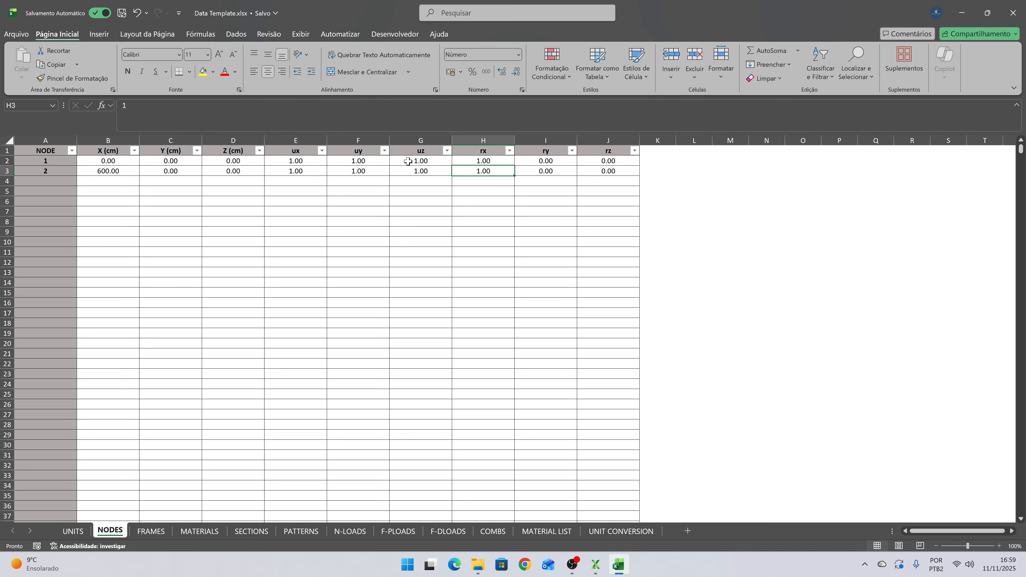
key("Up")
key("Down")
key("Up")
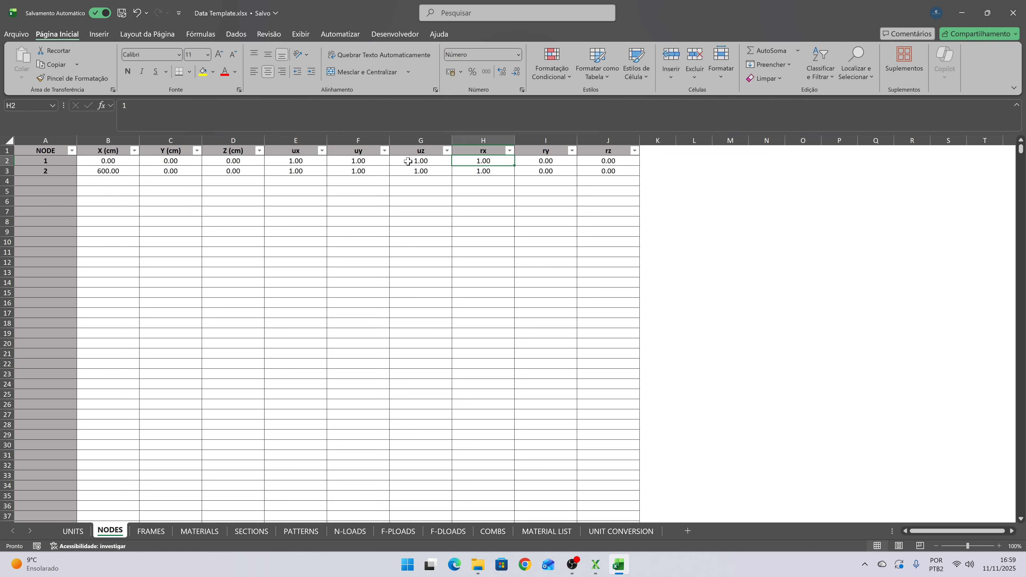
key("Right")
key("Right")
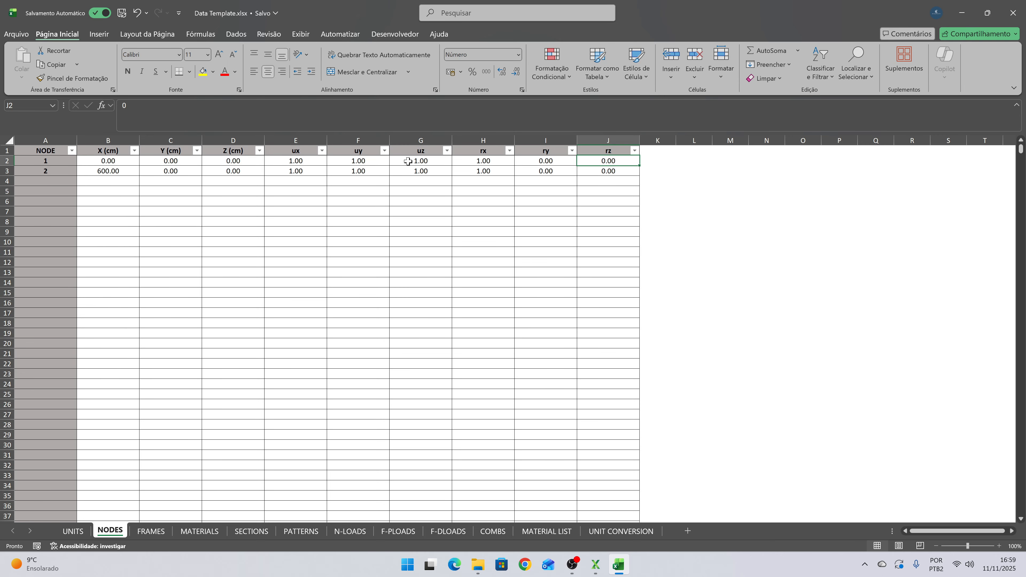
key("shift+Down")
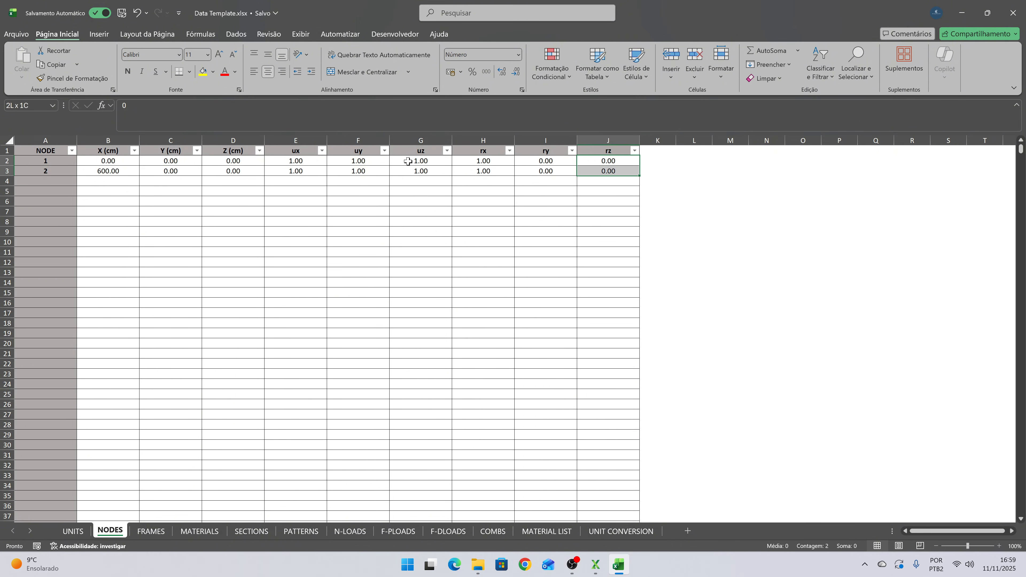
type("1")
key("ctrl+Return")
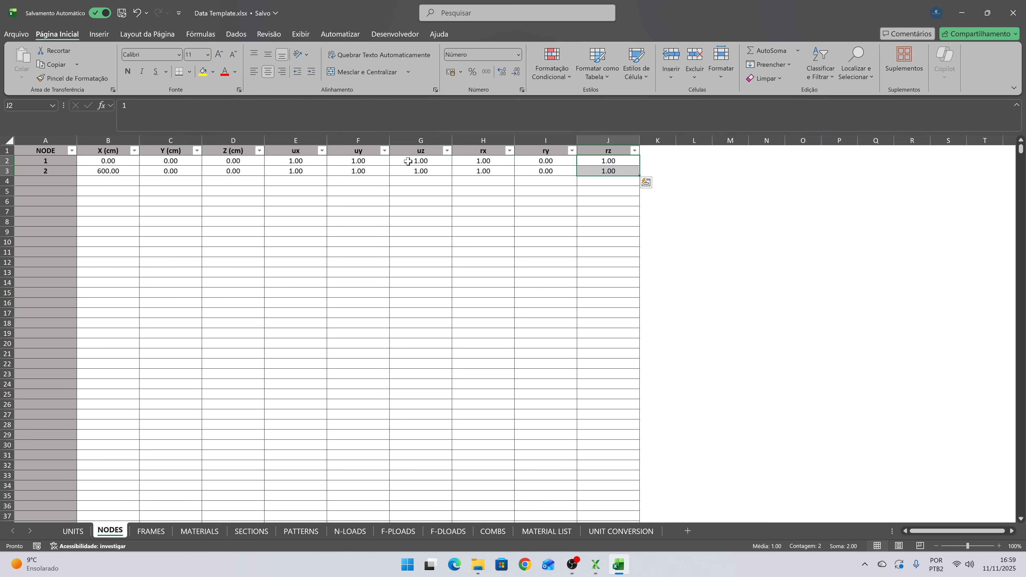
- Review the uy restraints at both nodes and node 1's restraint values from ux through rz
key("Left")
key("Left")
key("Left")
key("Left")
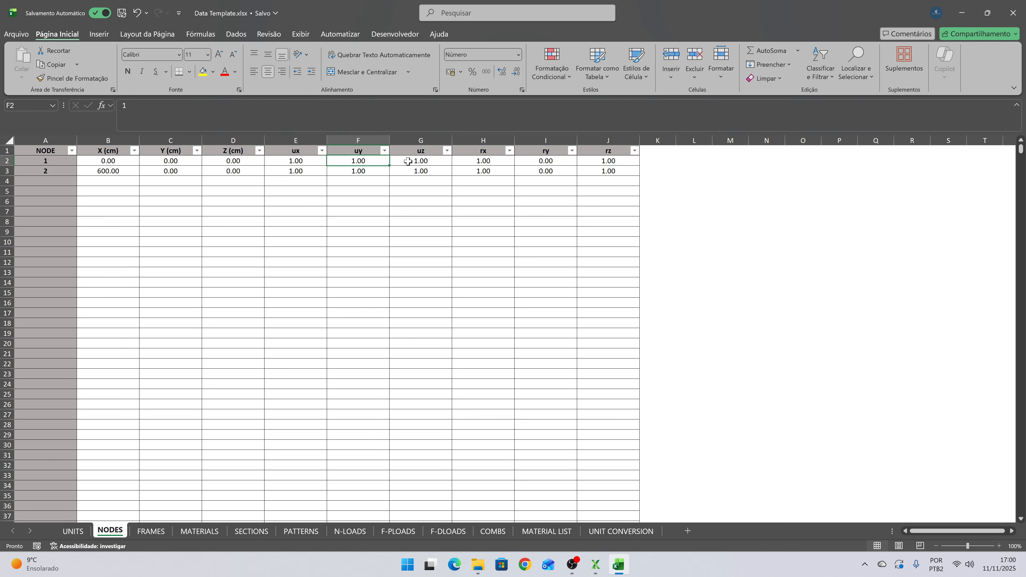
key("Up")
key("Down")
key("Down")
key("Up")
key("Up")
key("Down")
key("Down")
key("Up")
key("Up")
key("Down")
key("Up")
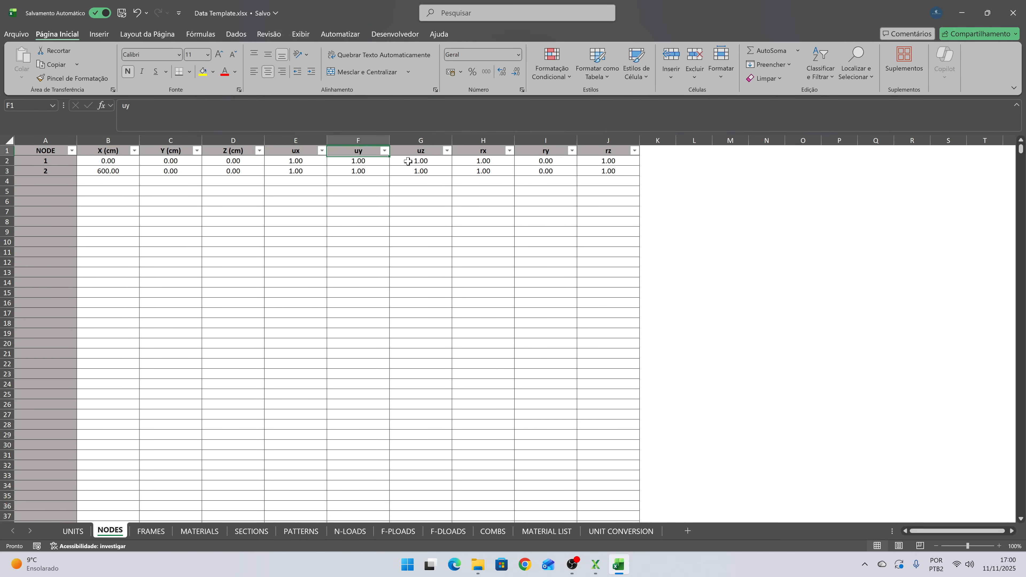
key("Down")
key("Down")
key("Up")
key("Up")
key("Down")
key("Down")
key("Up")
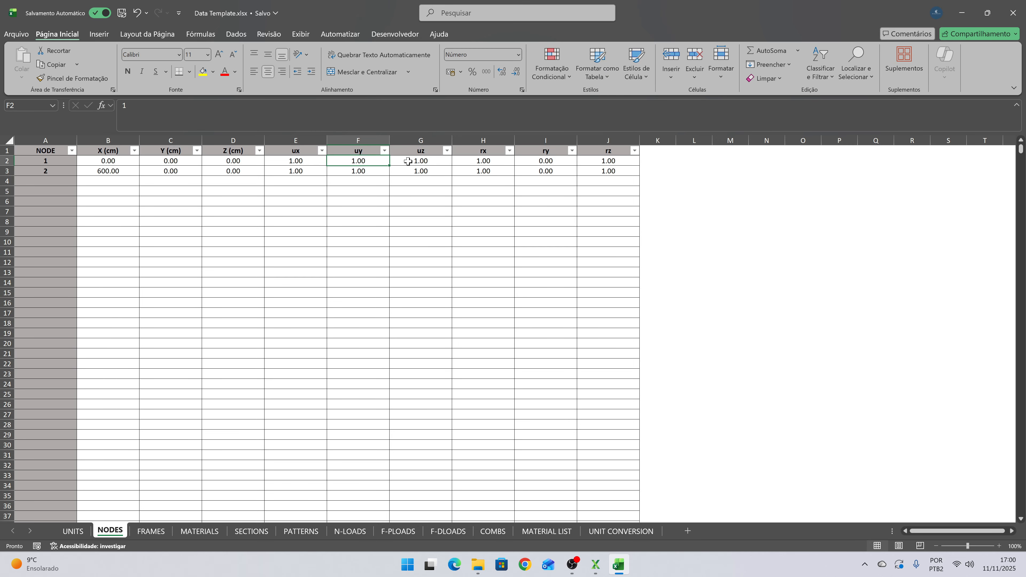
key("Up")
key("Down")
key("Down")
key("Up")
key("Down")
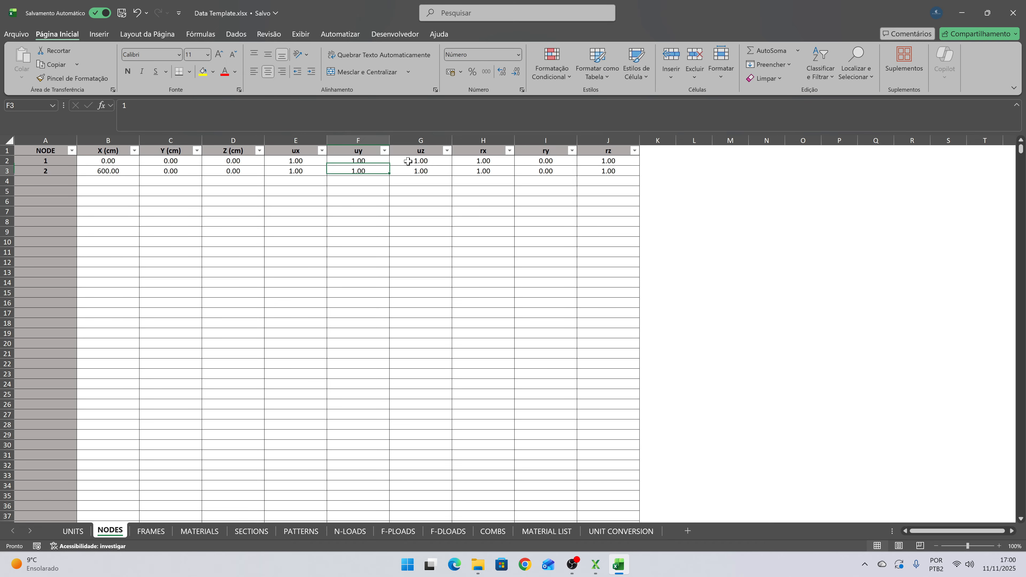
key("Up")
key("Down")
key("Up")
key("Left")
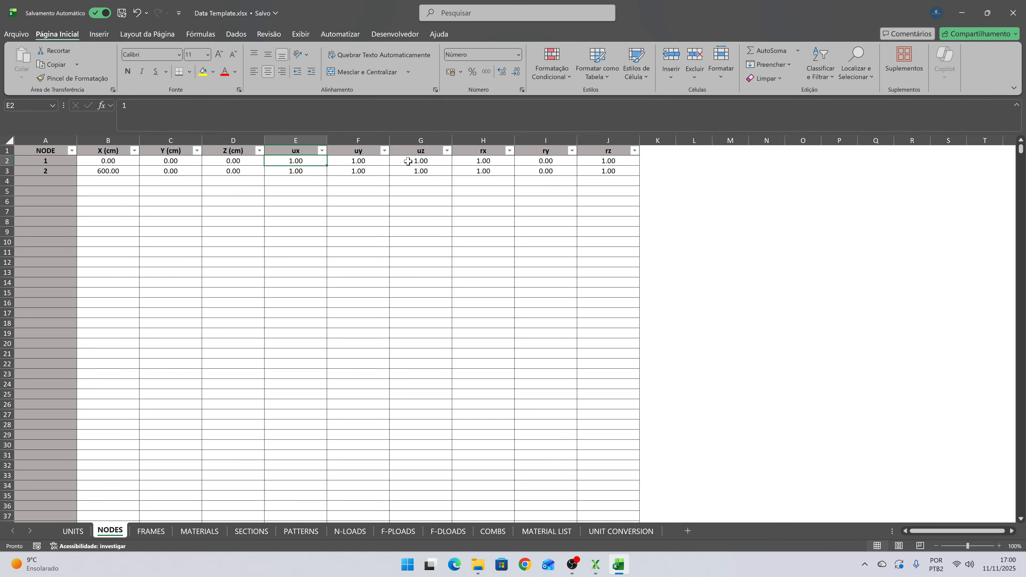
key("Right")
key("Right")
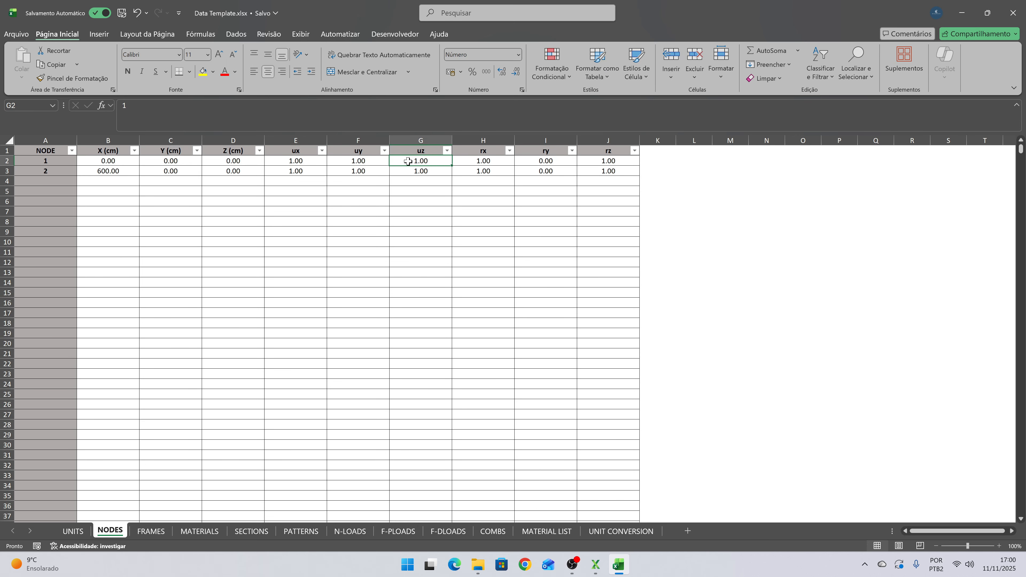
key("Right")
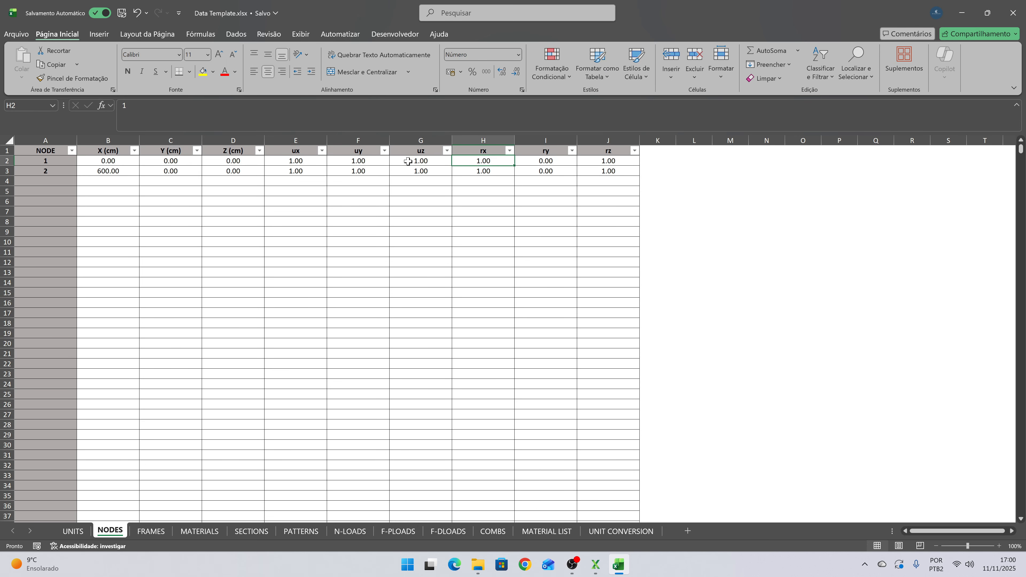
key("Right")
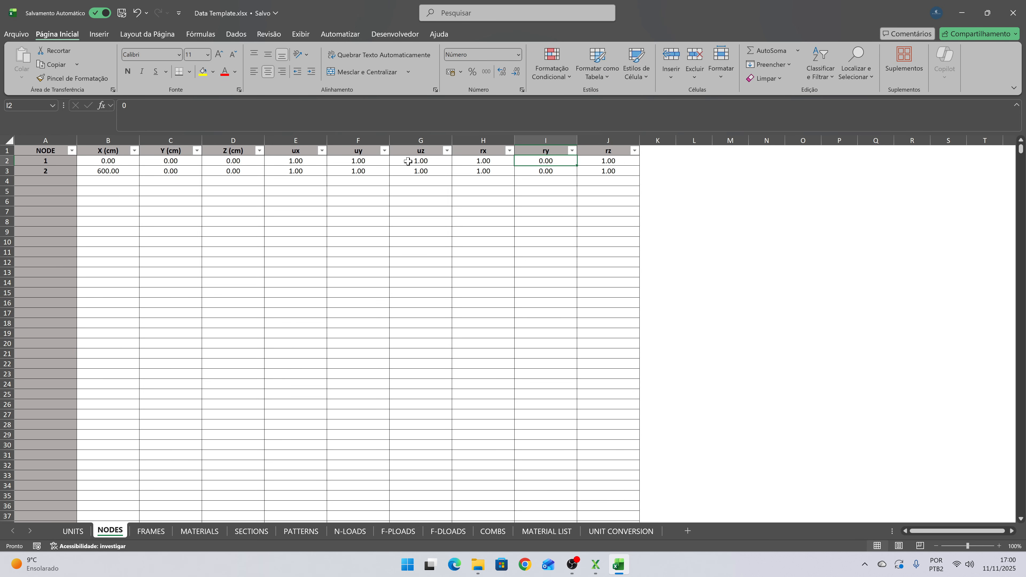
key("Right")
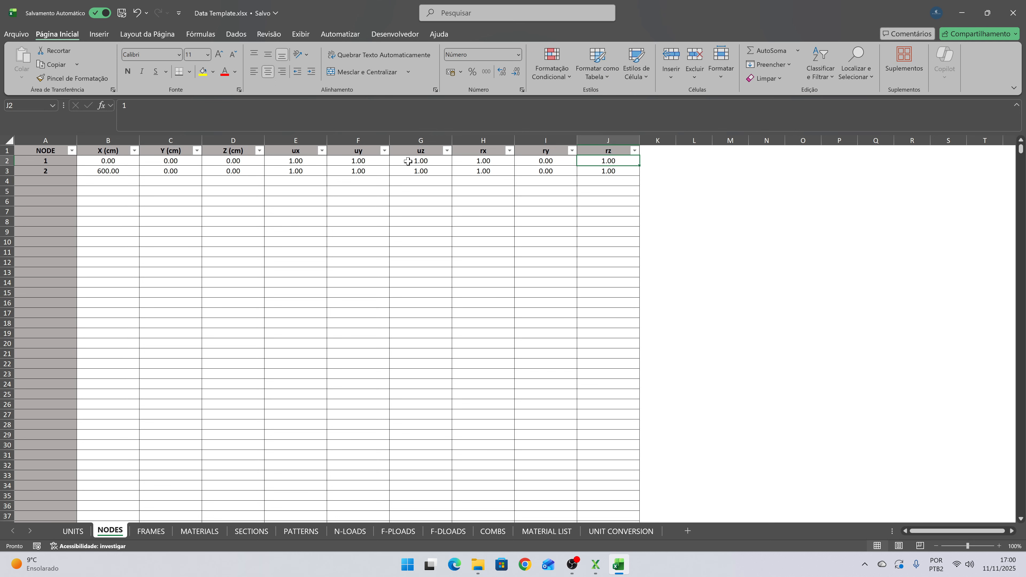
- Free node 2's translation along X by setting its ux value to 0
key("Down")
key("Left")
key("Left")
key("Left")
key("Left")
key("Left")
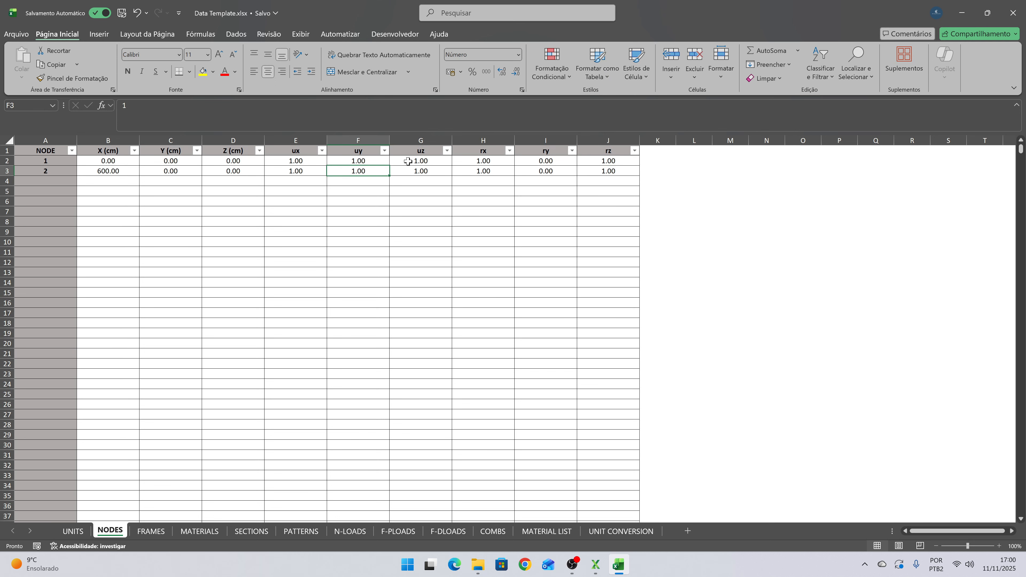
type("0")
key("Return")
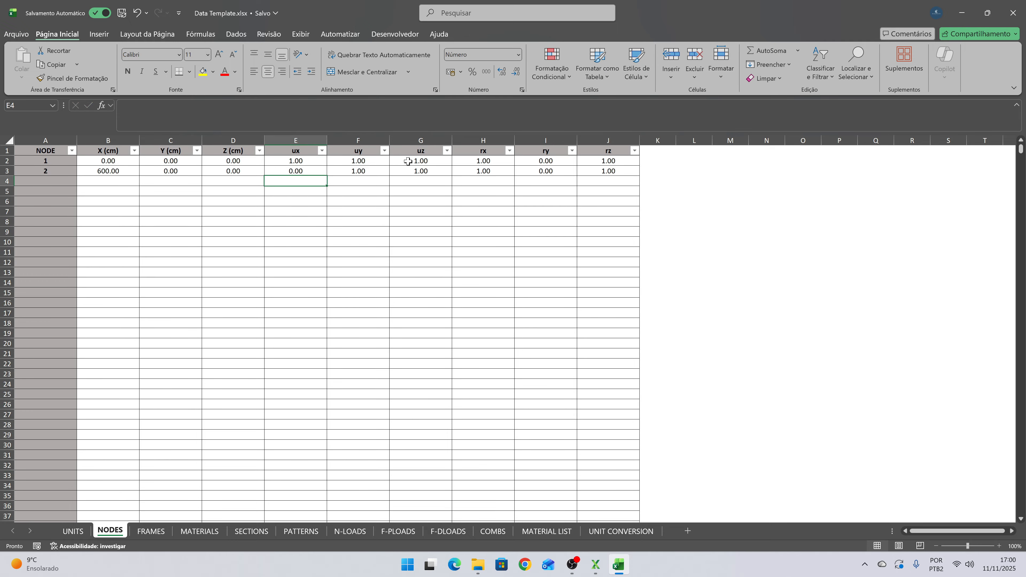
- Review node 2's restraint values, the filled-in node table and the formula that numbers node 2
key("Up")
key("Down")
key("Right")
key("Up")
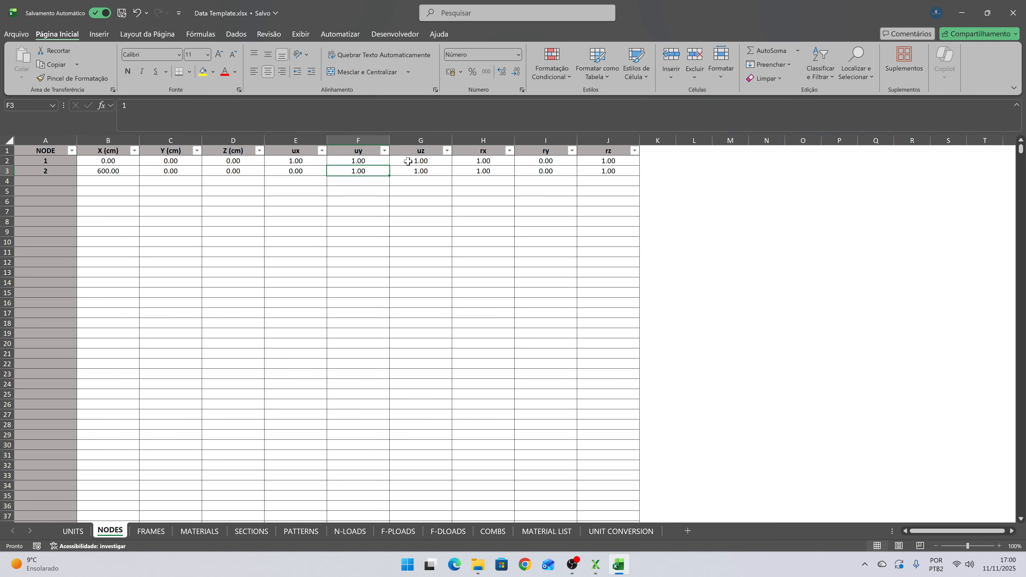
key("Right")
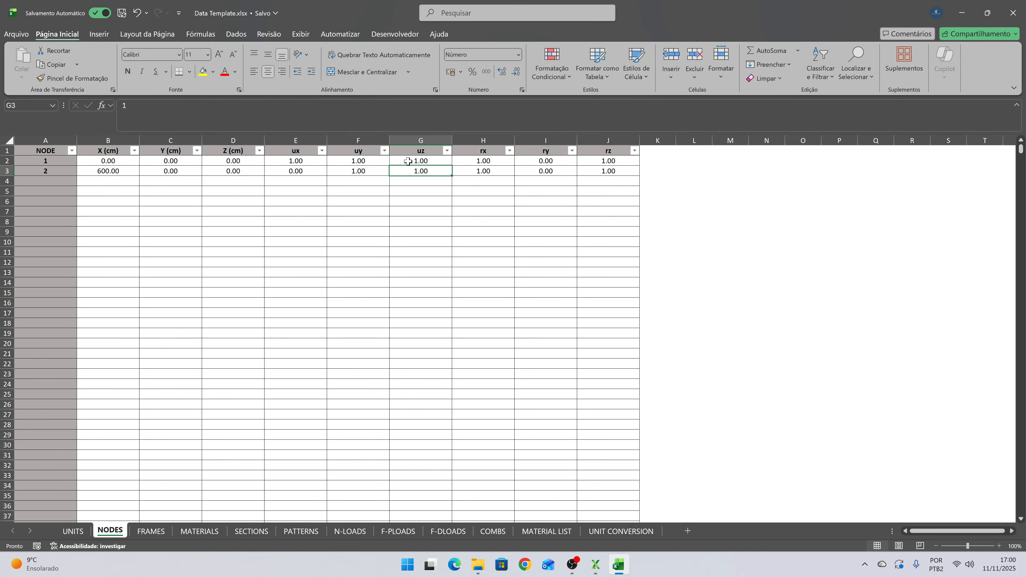
key("Right")
key("Right")
key("Right")
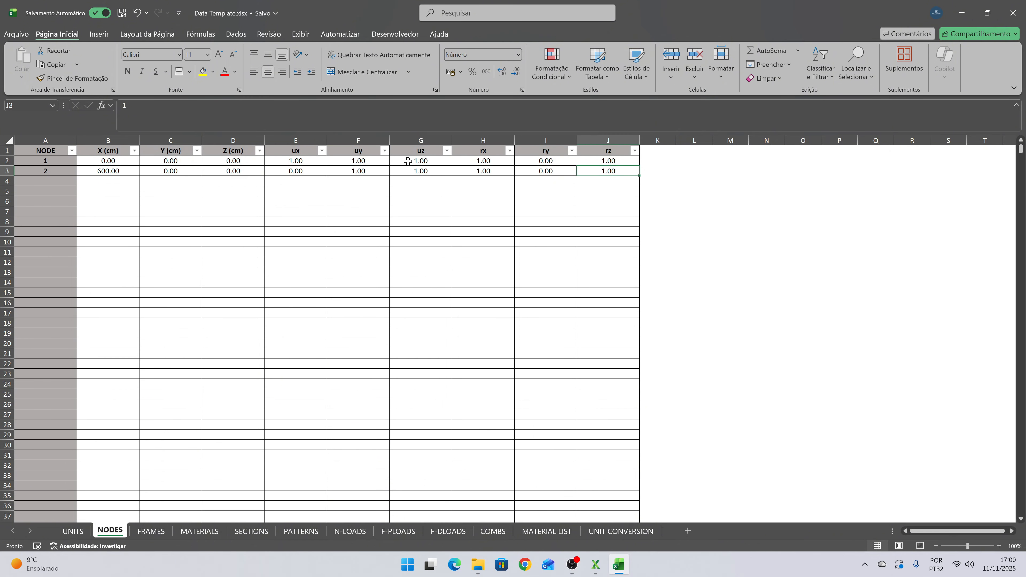
key("Left")
key("Left")
key("Left")
key("Left")
key("Left")
key("Left")
key("Left")
key("Left")
key("Left")
key("Up")
key("Up")
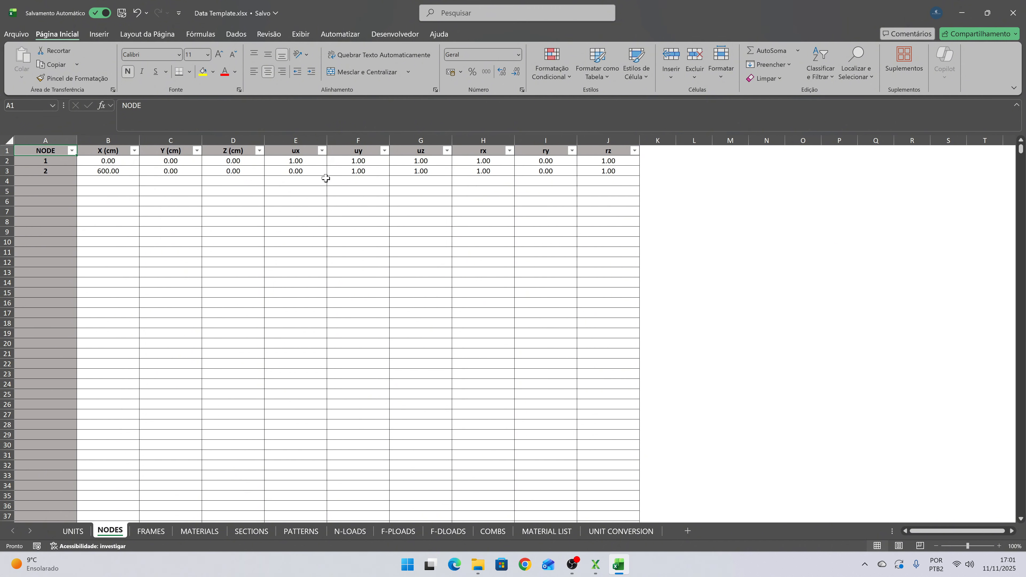
left_click(89, 182)
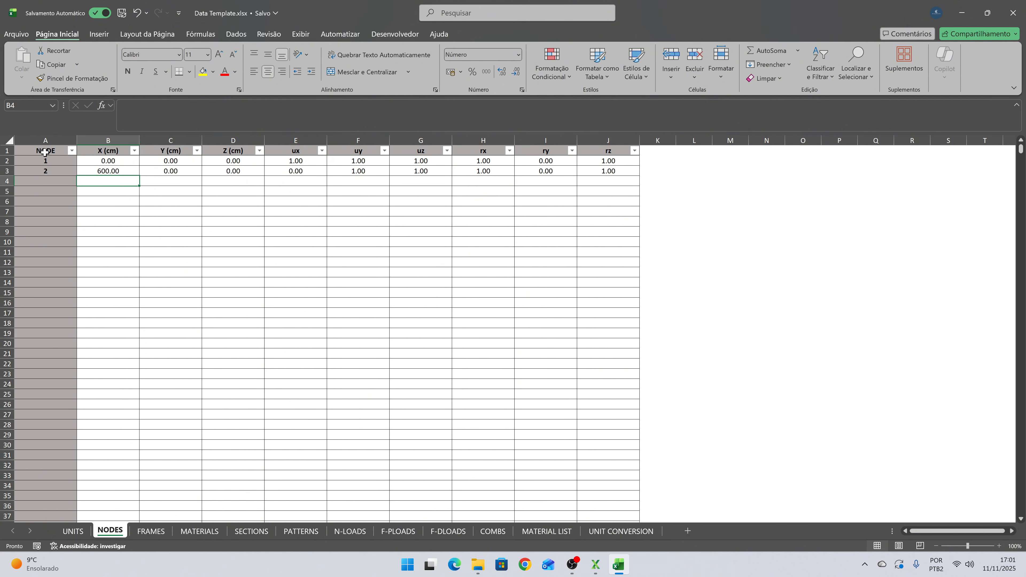
left_click_drag(45, 152, 622, 172)
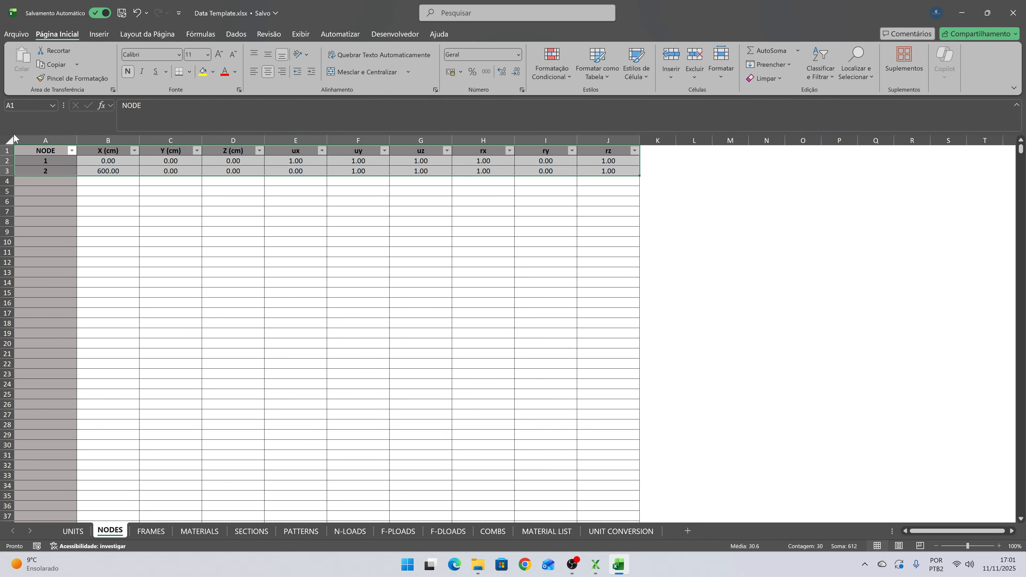
left_click(46, 167)
left_click(52, 162)
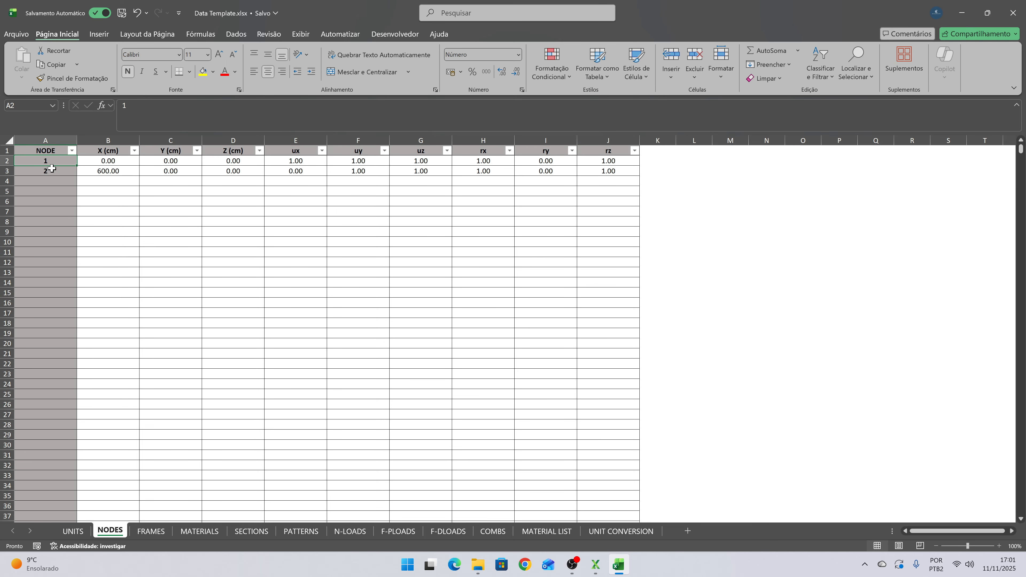
left_click(50, 170)
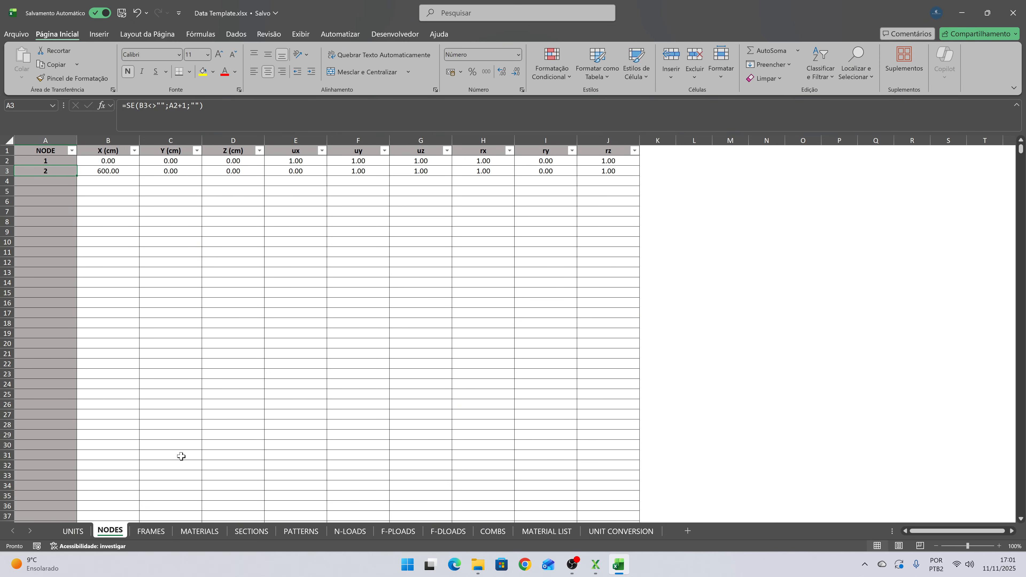
- On the FRAMES sheet, define frame 1 with NODE I set to 1 and NODE F set to 2
left_click(154, 533)
left_click(141, 315)
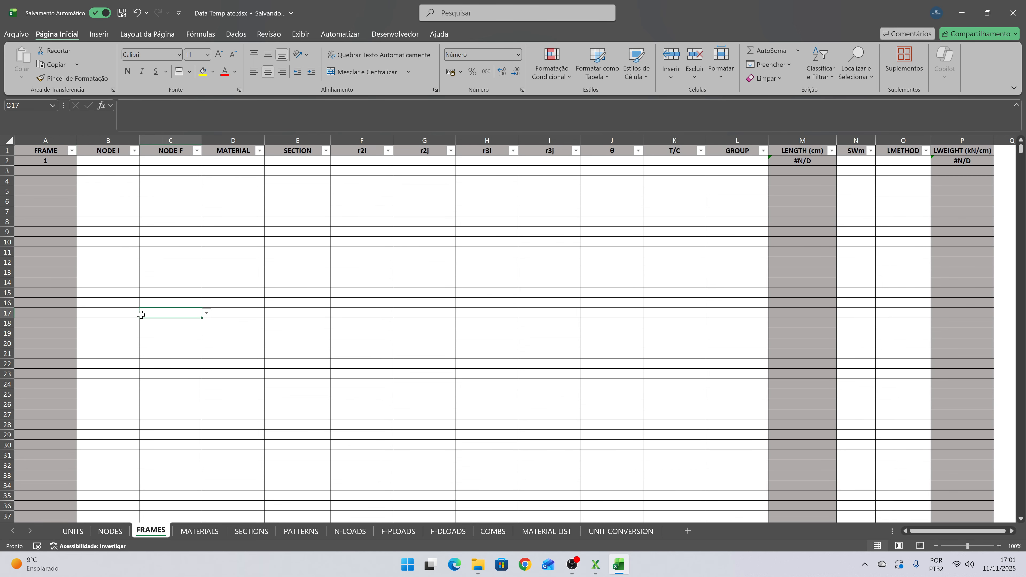
left_click(127, 164)
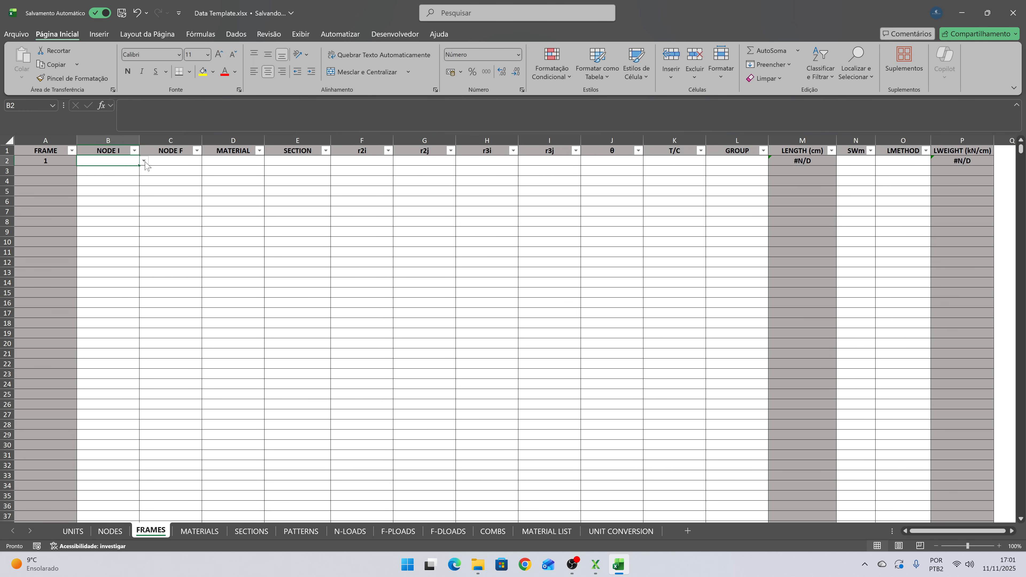
type("1")
key("Tab")
type("2")
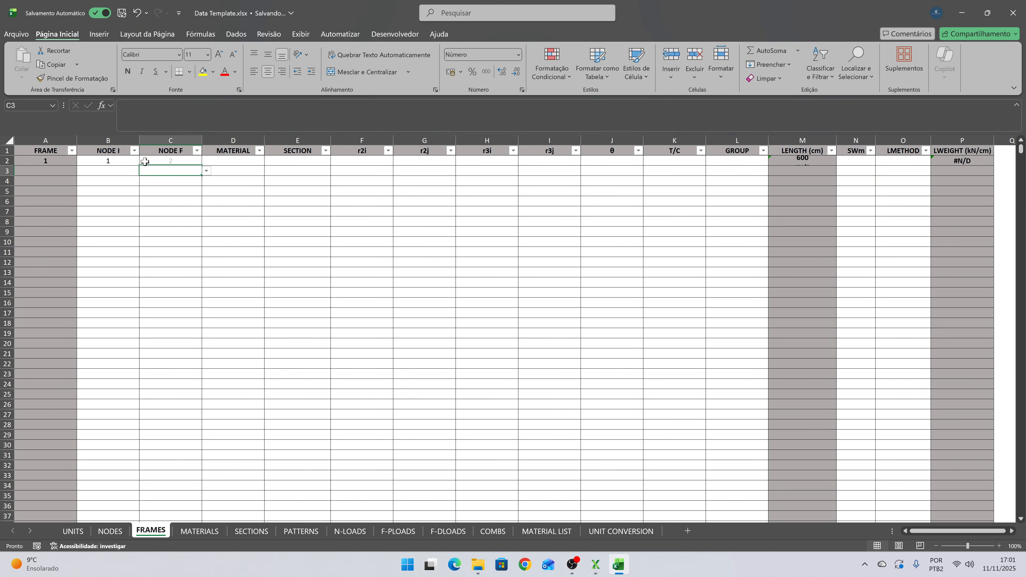
- Assign material ASTM A572Gr50 and section W 250 x 17,9 to frame 1
left_click(251, 162)
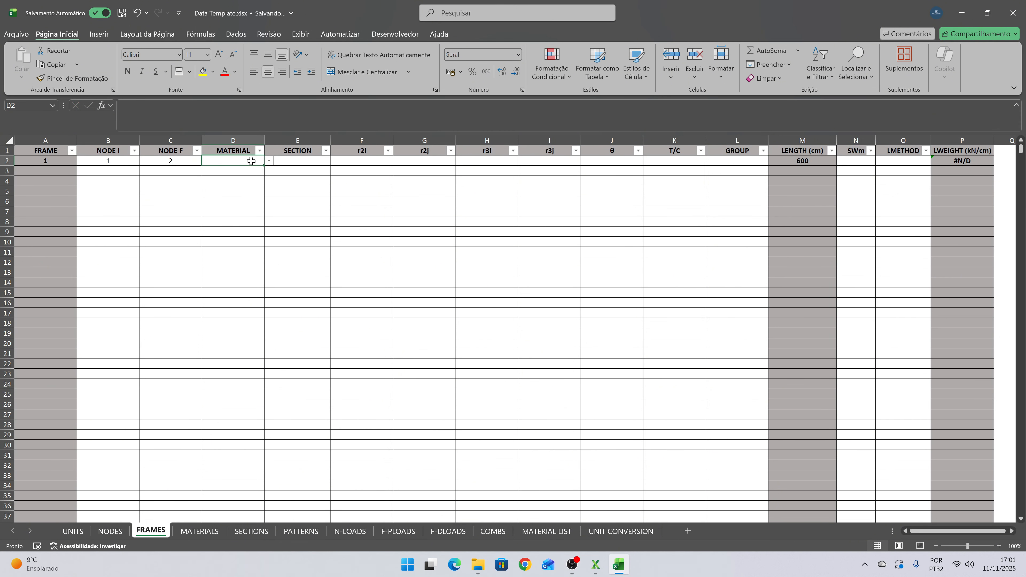
left_click(268, 161)
left_click(247, 180)
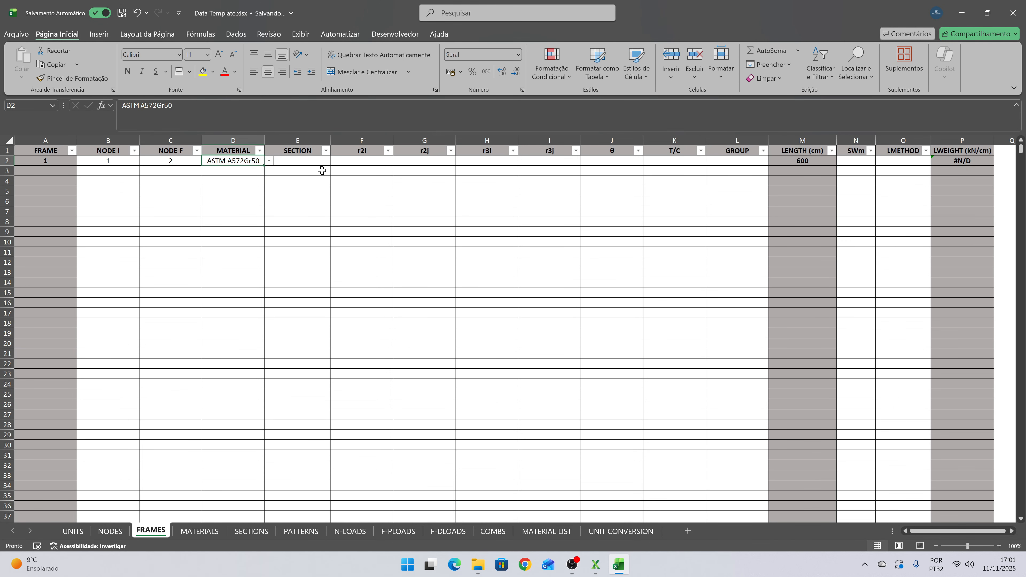
left_click(319, 162)
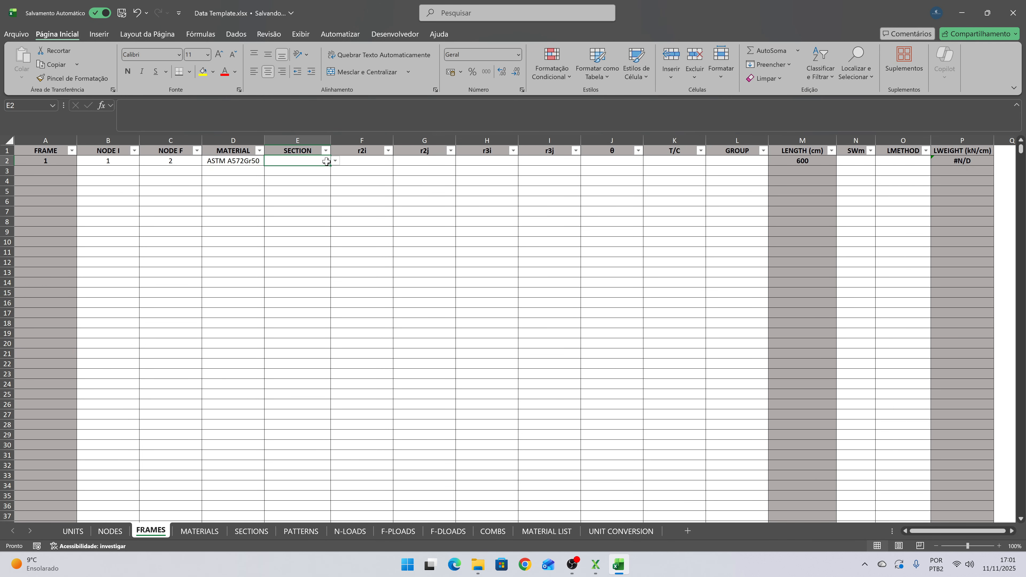
left_click(334, 162)
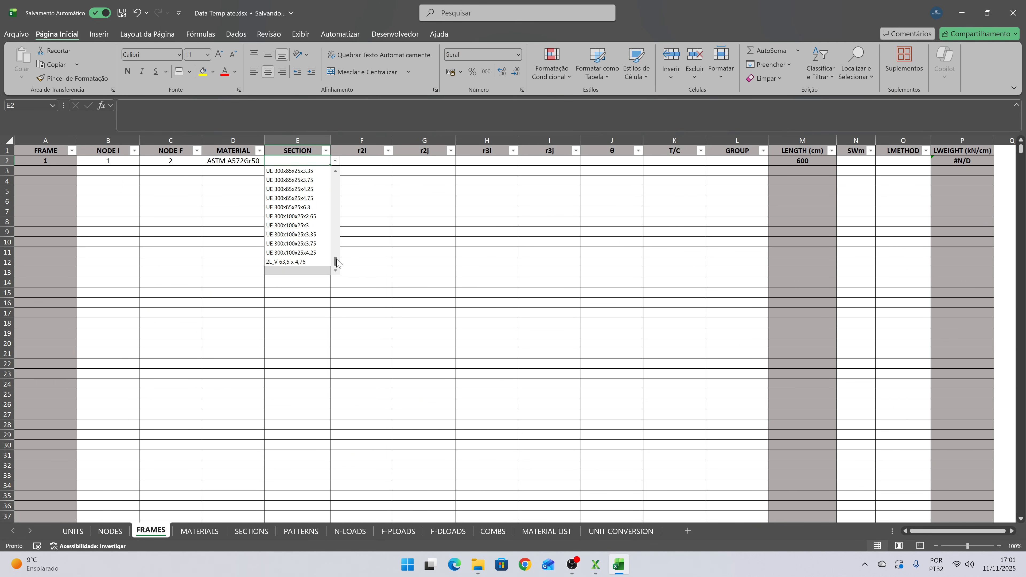
left_click_drag(337, 262, 336, 202)
left_click(319, 198)
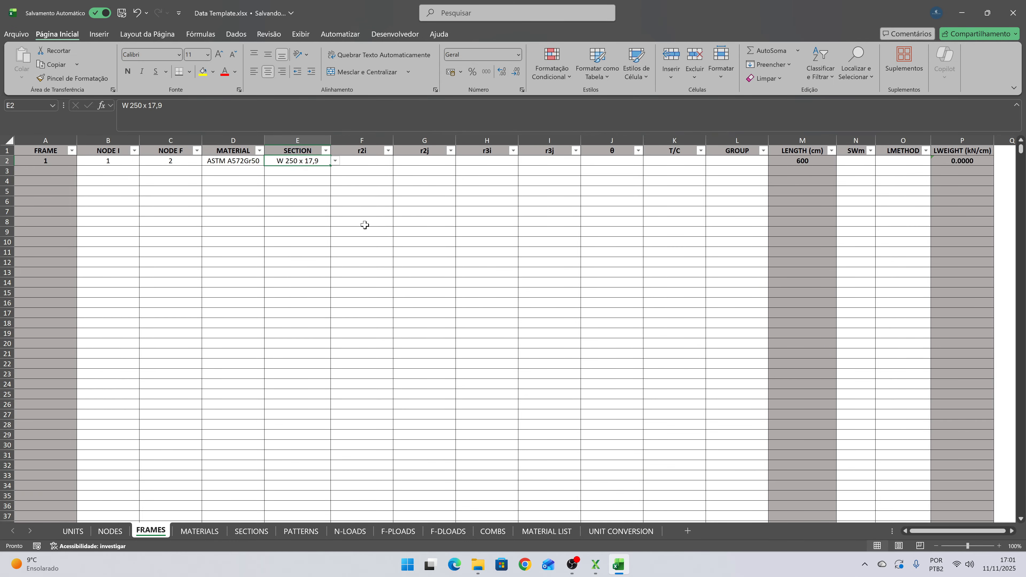
- Check the ry restraint on the NODES sheet, and set frame 1's r2i, r2j, r3i and r3j values to 0
left_click(372, 191)
left_click(366, 161)
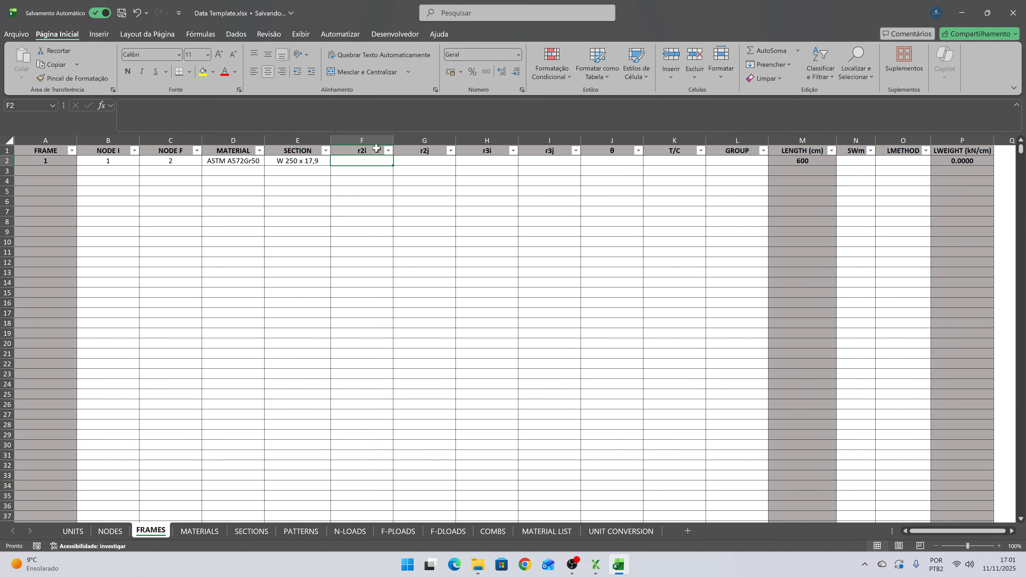
left_click_drag(376, 150, 543, 146)
left_click(370, 160)
left_click(109, 531)
mouse_move(544, 160)
left_mouse_down()
mouse_move(542, 174)
mouse_move(543, 164)
left_mouse_up()
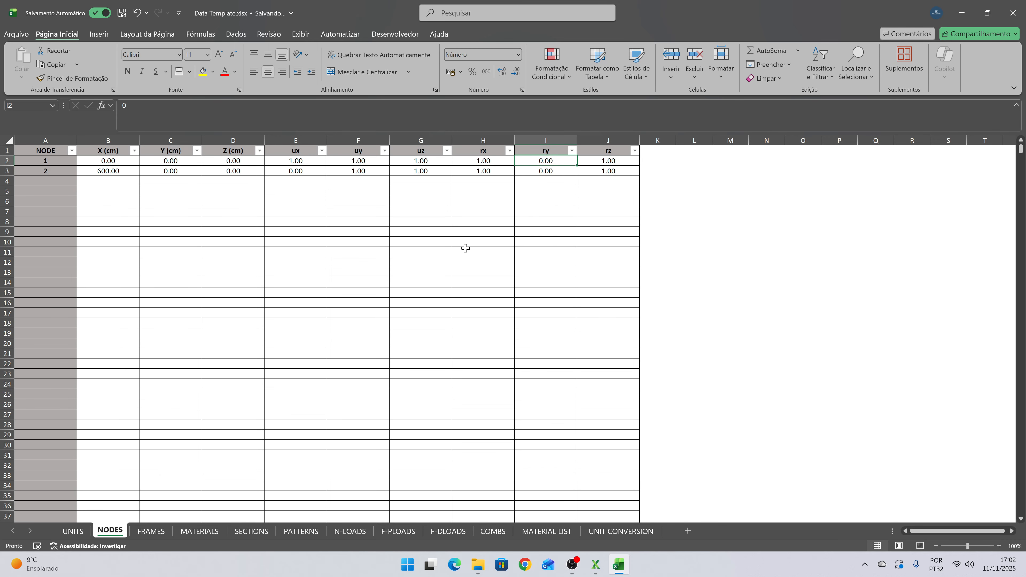
left_click(150, 530)
left_click_drag(365, 162, 535, 157)
type("0")
key("ctrl+Return")
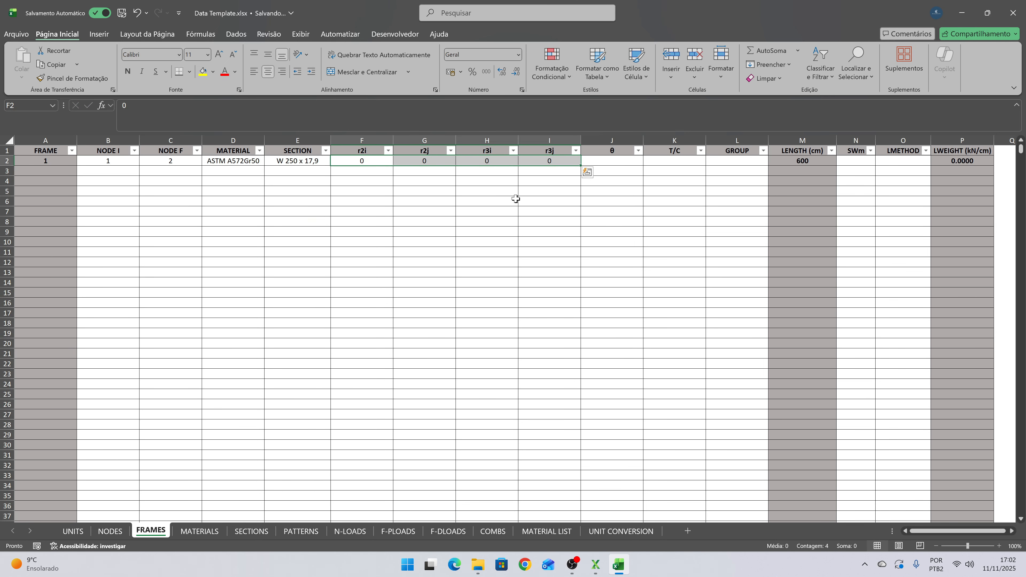
- Set frame 1's θ, T/C and GROUP values to 0 on the FRAMES sheet
left_click_drag(367, 161, 534, 162)
left_click(370, 161)
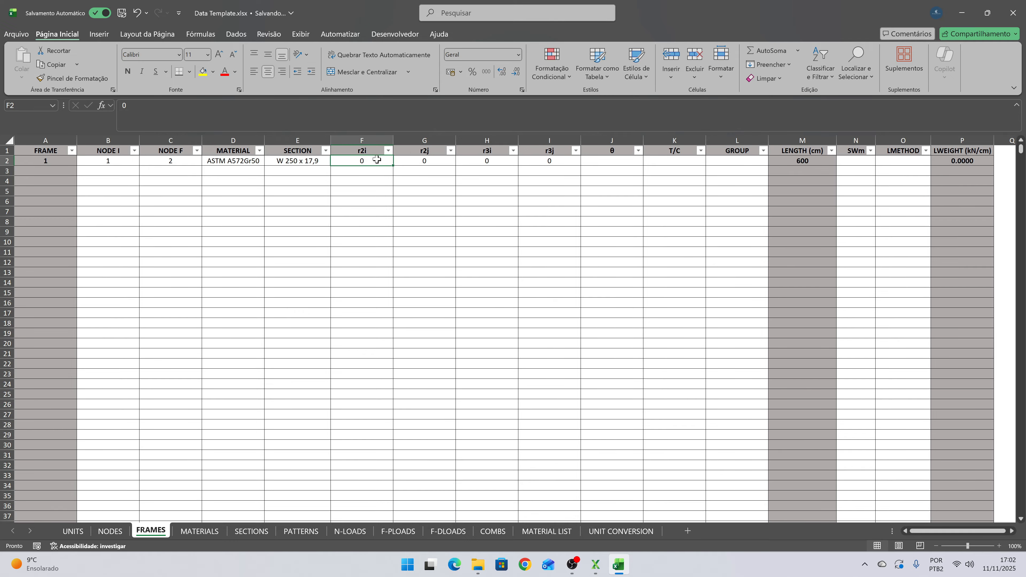
left_click(513, 163)
left_click(532, 162)
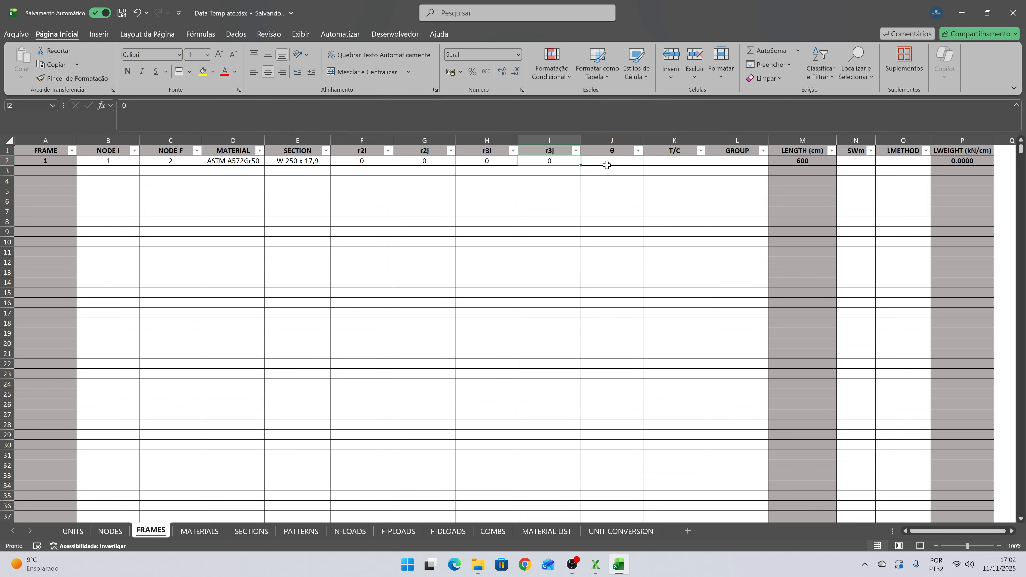
left_click(613, 161)
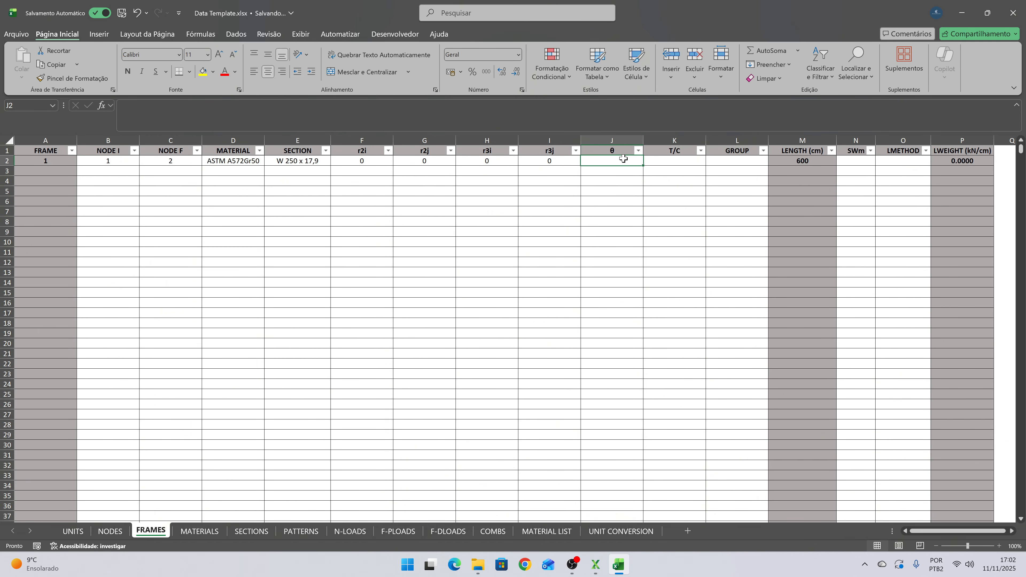
type("0")
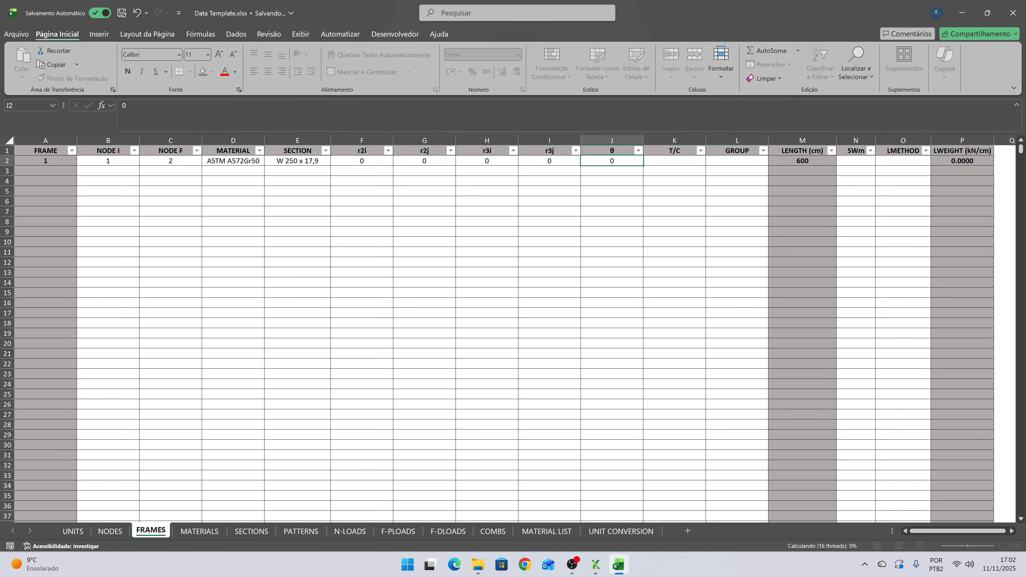
key("Return")
key("Up")
key("Right")
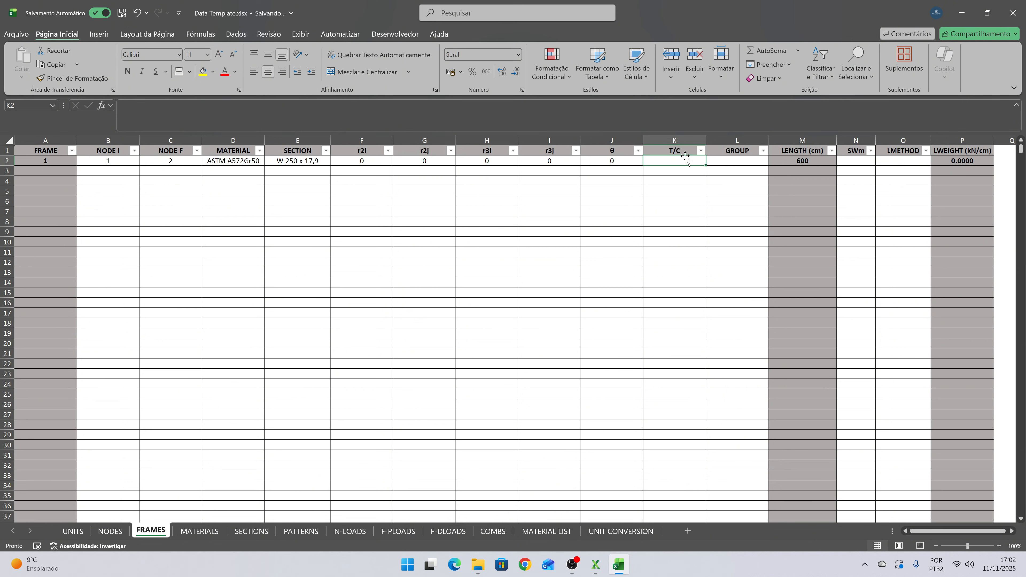
type("0")
key("Tab")
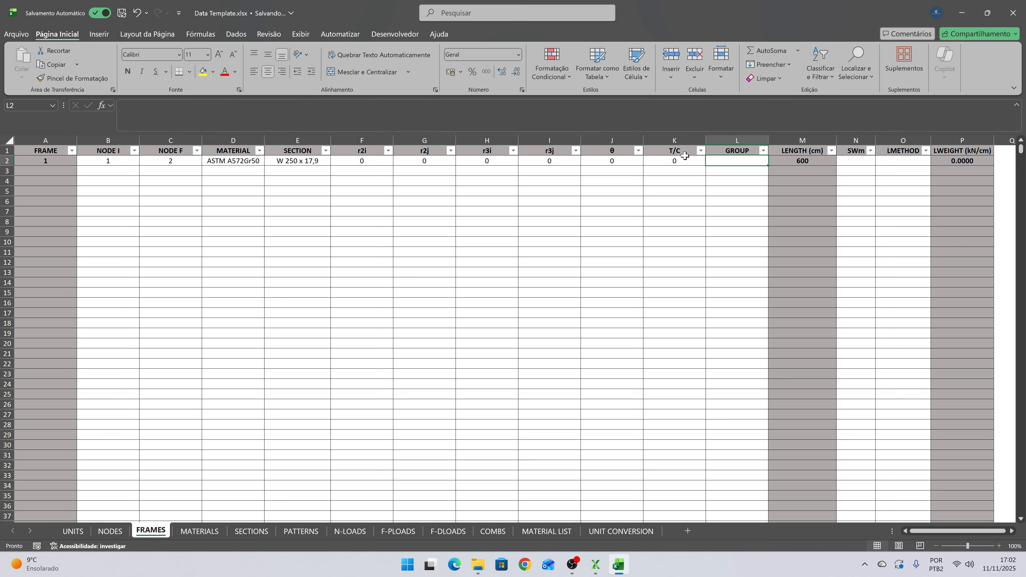
type("0")
key("Return")
- Review frame 1's filled-in values across the row, from FRAME through LENGTH
key("Up")
key("Left")
key("Left")
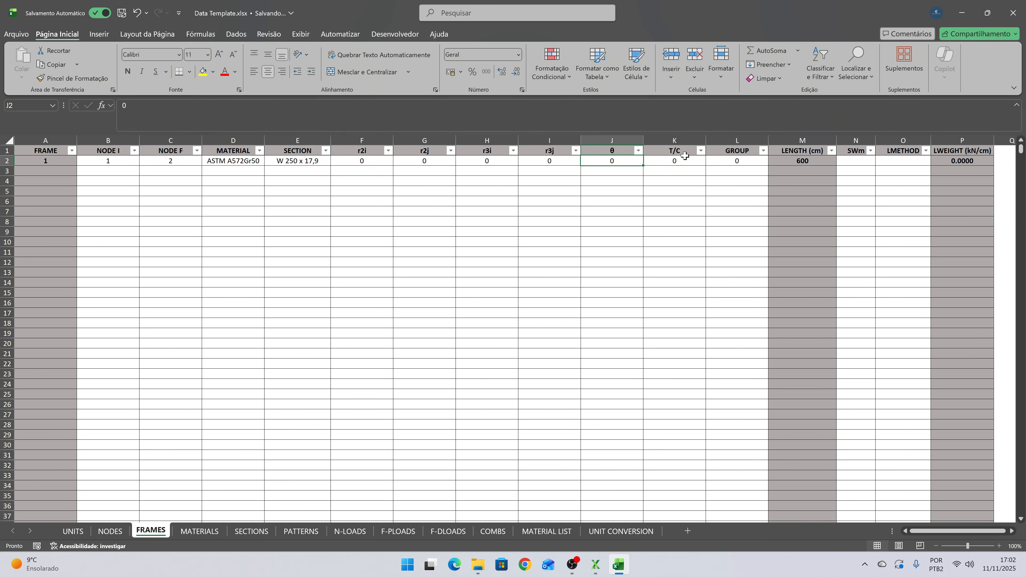
key("Right")
key("Right")
key("Right")
key("Right")
key("Right")
key("Left")
key("Left")
key("Left")
key("Left")
key("Left")
key("Left")
key("Left")
key("Left")
key("Left")
key("Left")
key("Left")
key("Left")
key("Left")
key("Left")
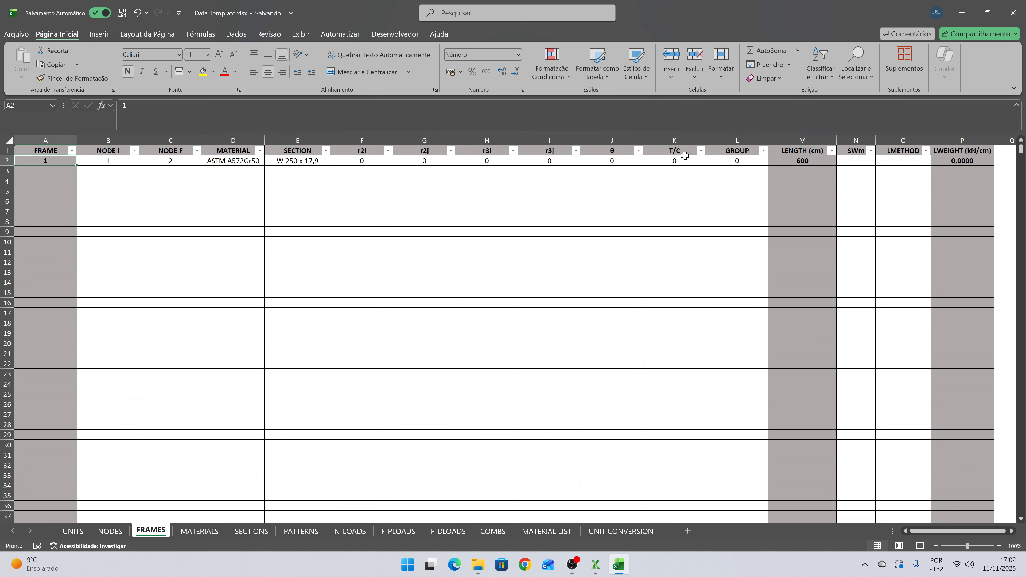
key("Right")
key("Right")
key("Right")
key("Right")
key("Right")
key("Right")
key("Right")
key("Right")
key("Right")
key("Right")
key("Right")
key("Right")
key("Left")
key("Left")
key("Left")
key("Left")
key("Left")
key("Left")
key("Left")
key("Left")
key("Left")
key("Left")
key("Left")
key("Left")
- Set frame 1's self-weight multiplier SWm to 1
key("Right")
key("Right")
key("Right")
key("Right")
key("Right")
key("Right")
key("Right")
key("Right")
key("Right")
key("Right")
key("Right")
key("Right")
key("Right")
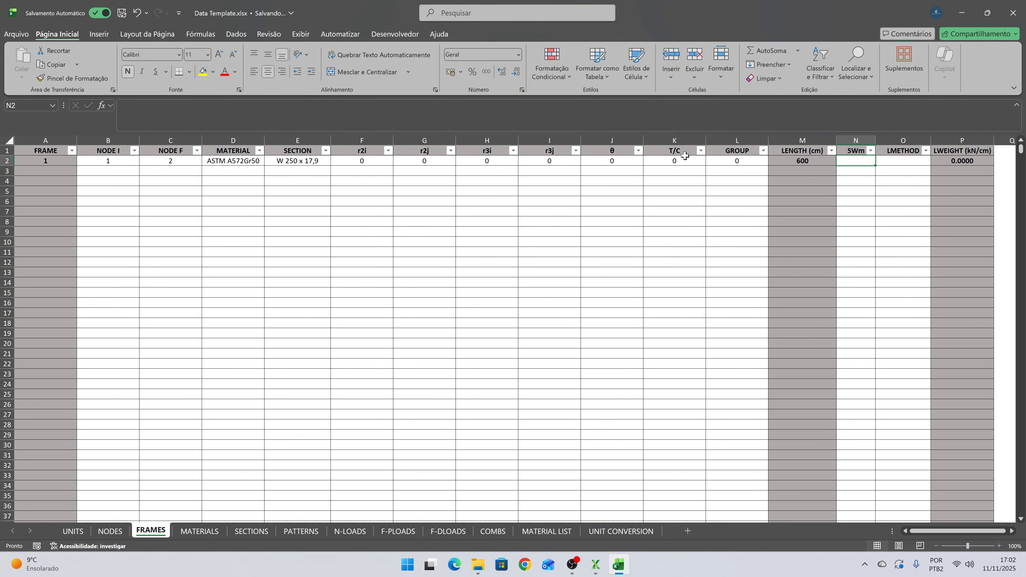
type("1")
key("ctrl+Return")
- Choose F as the LMETHOD for frame 1
key("Right")
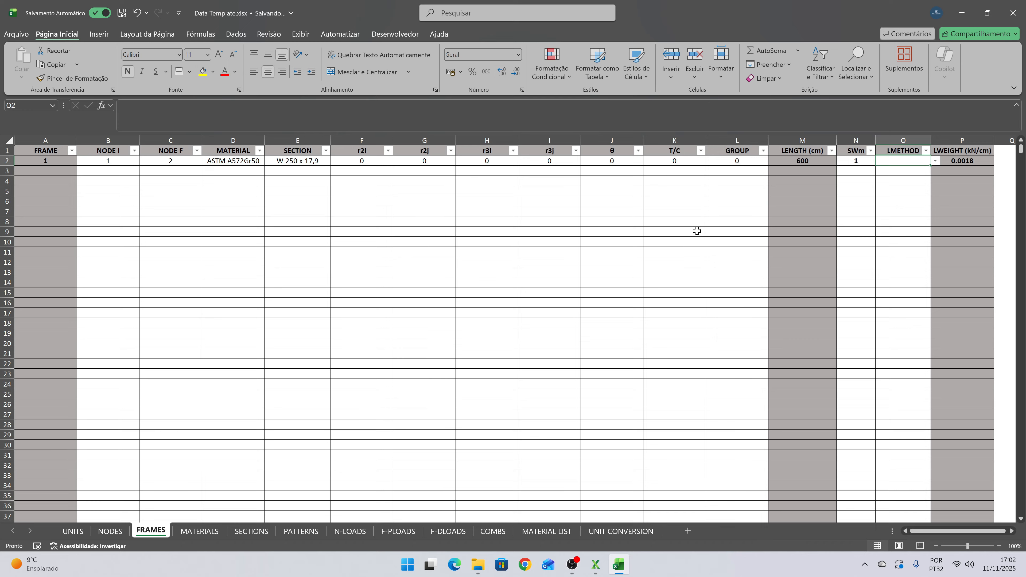
left_click(935, 161)
left_click(906, 171)
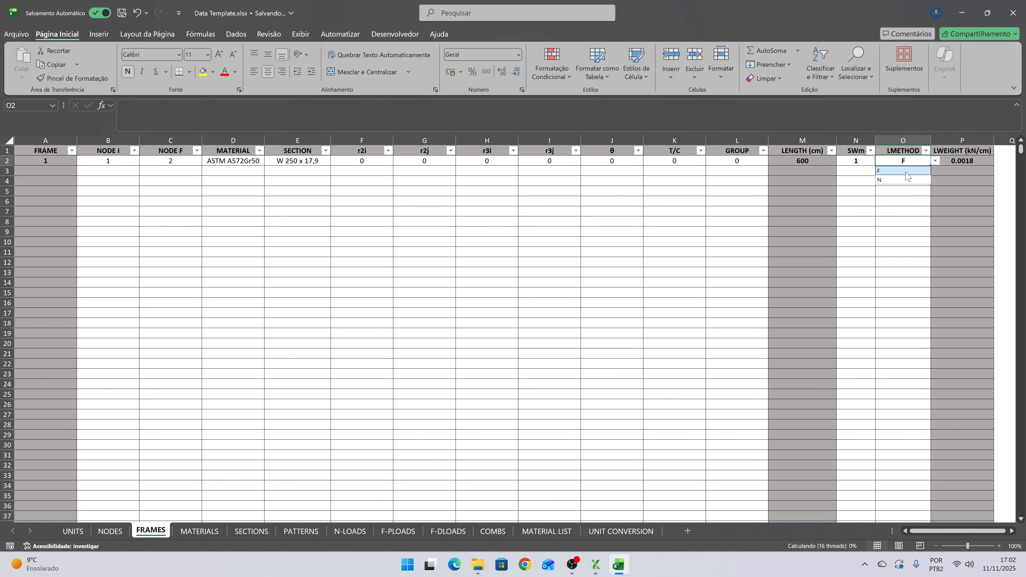
left_click(935, 161)
left_click(936, 161)
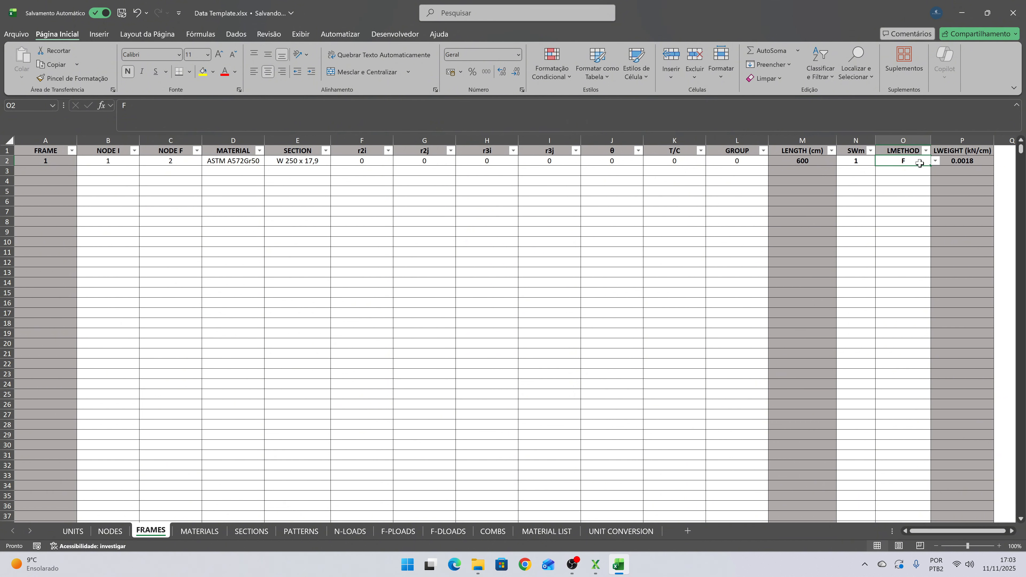
- Try the N option for frame 1's LMETHOD and switch it back to F
left_click(935, 161)
left_click(908, 181)
left_click(935, 162)
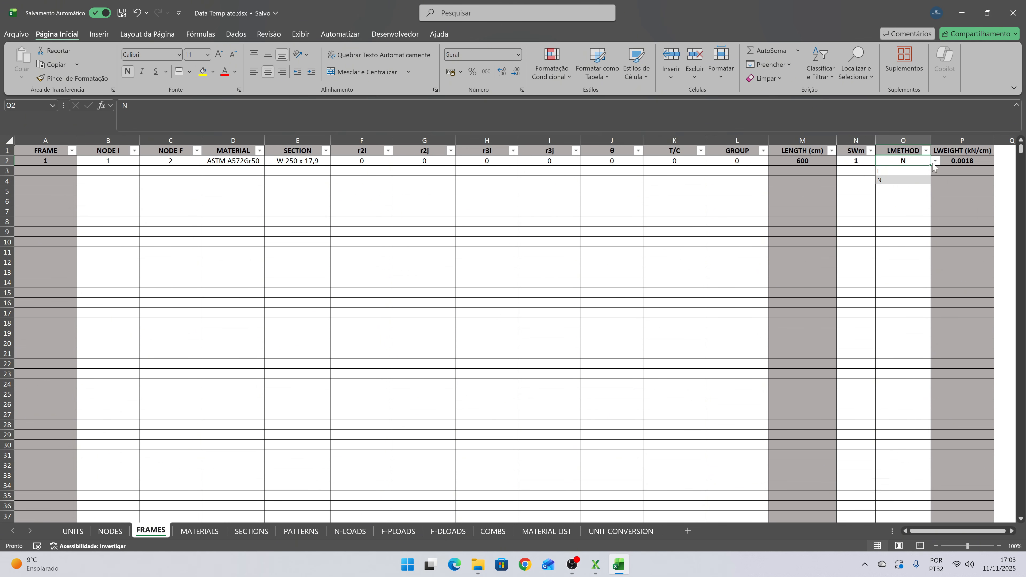
left_click(904, 170)
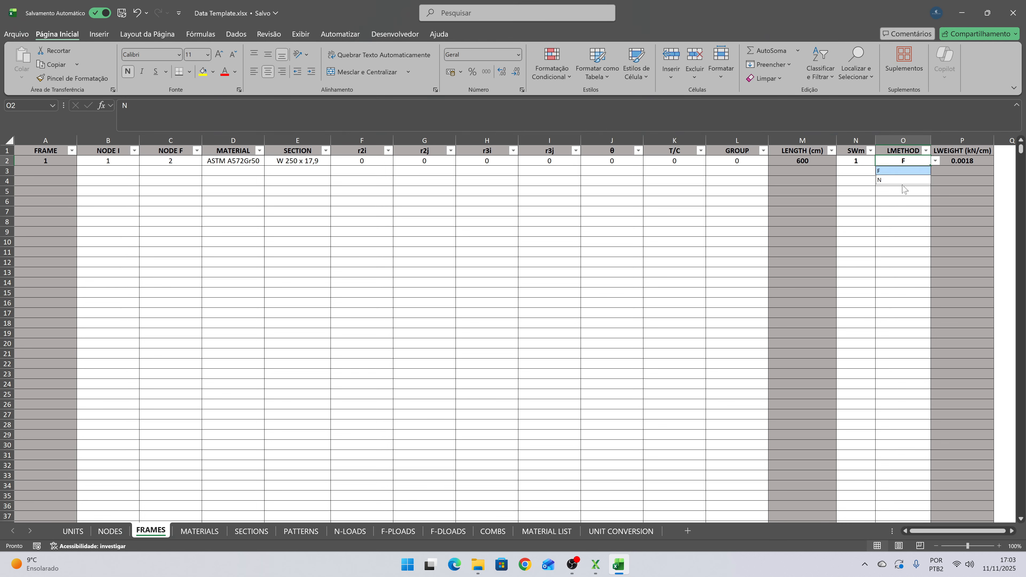
left_click(382, 265)
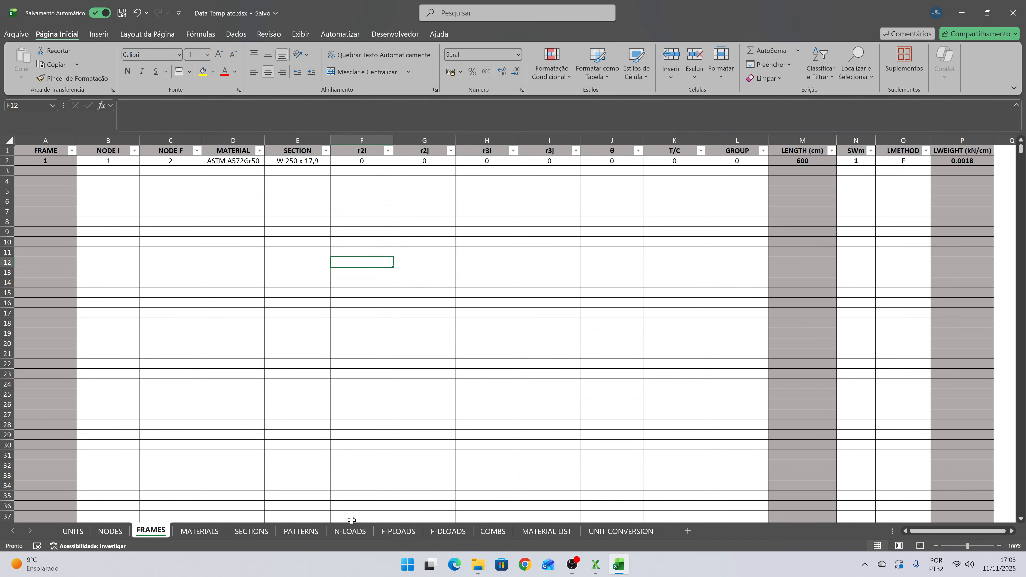
- On the PATTERNS sheet, add a load pattern named PP in the first row
left_click(293, 532)
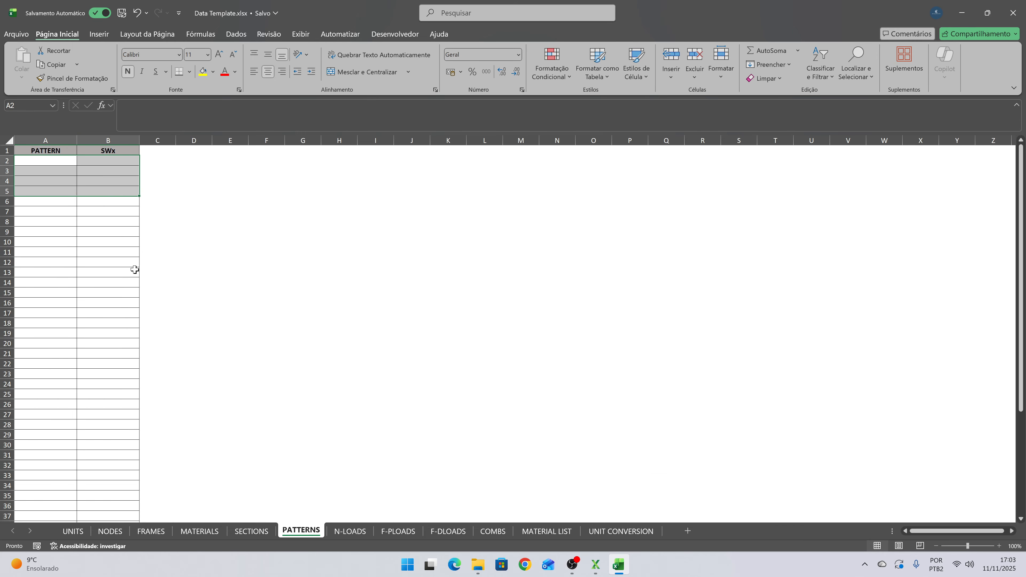
left_click(110, 229)
left_click(43, 162)
type("PP")
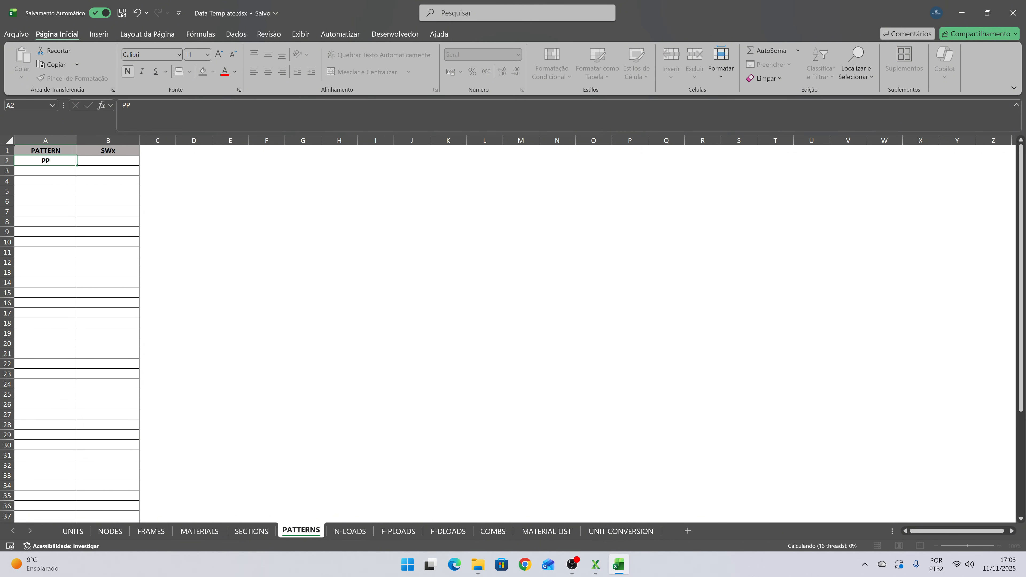
key("Return")
key("Up")
key("Right")
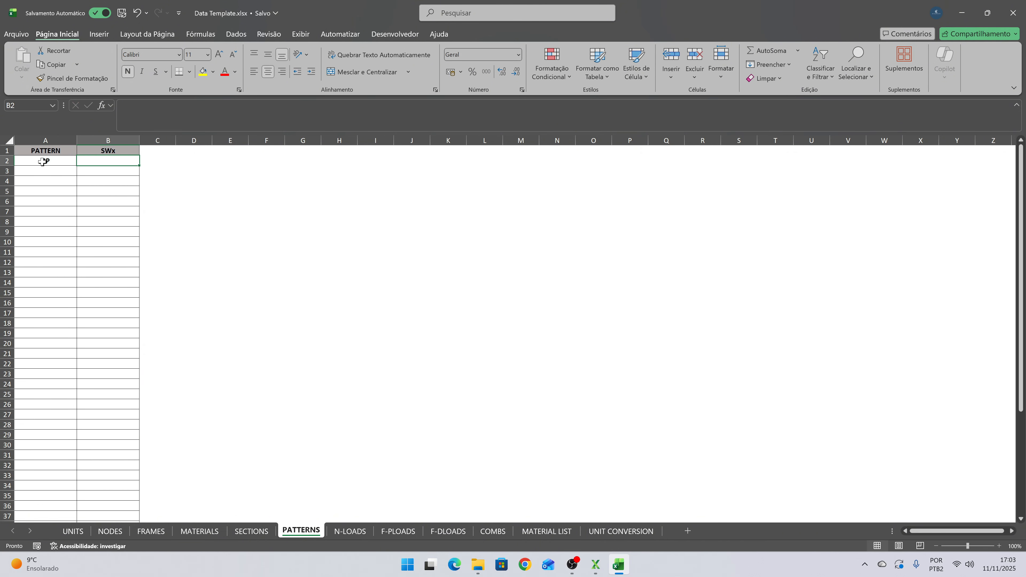
- Try SWx values of 1.1, 1 and 0 for the PP pattern
key("Up")
key("Down")
key("Down")
key("Up")
key("Up")
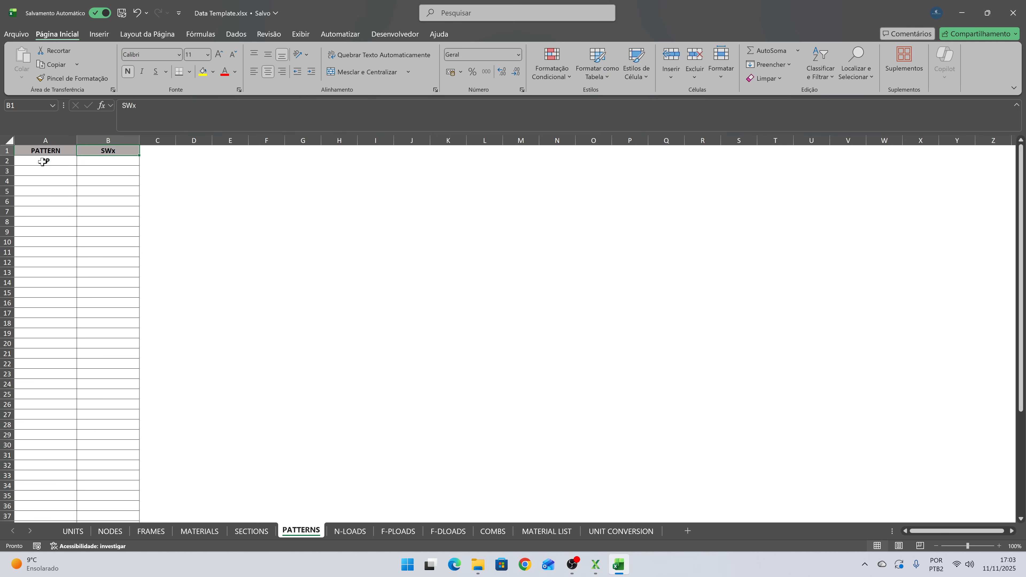
key("Down")
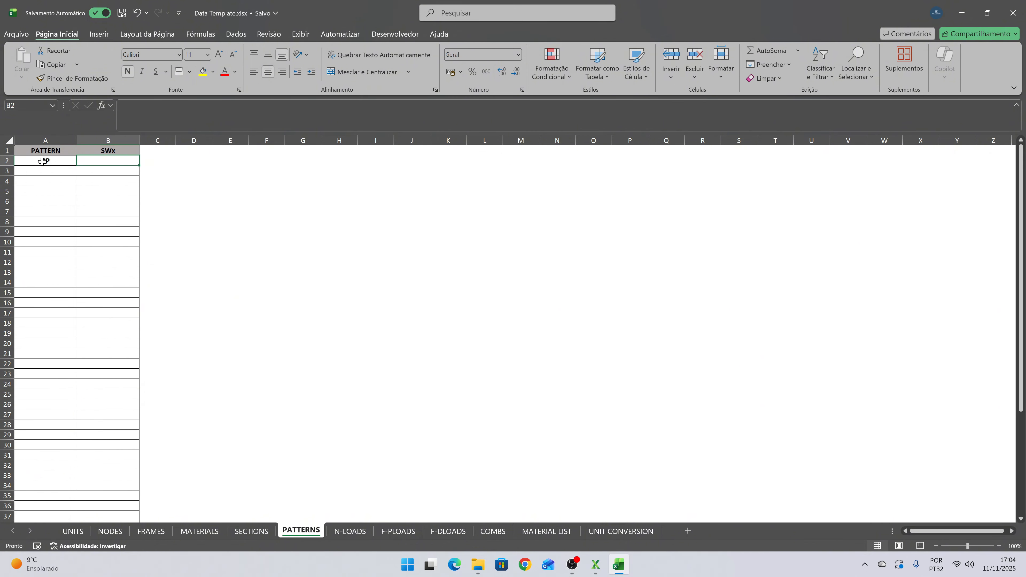
type("1.1")
key("Return")
key("Up")
type("1")
key("Return")
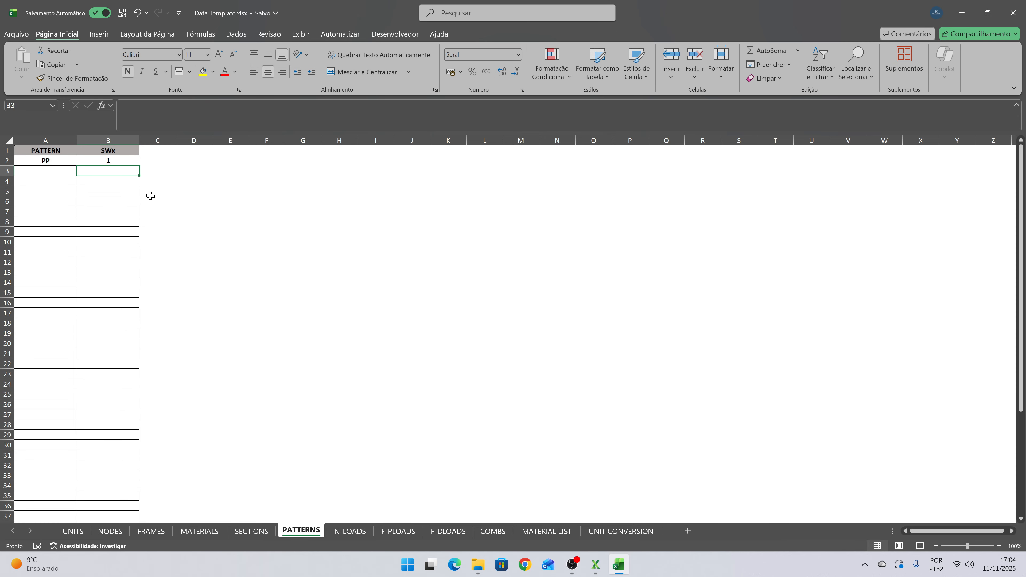
key("Up")
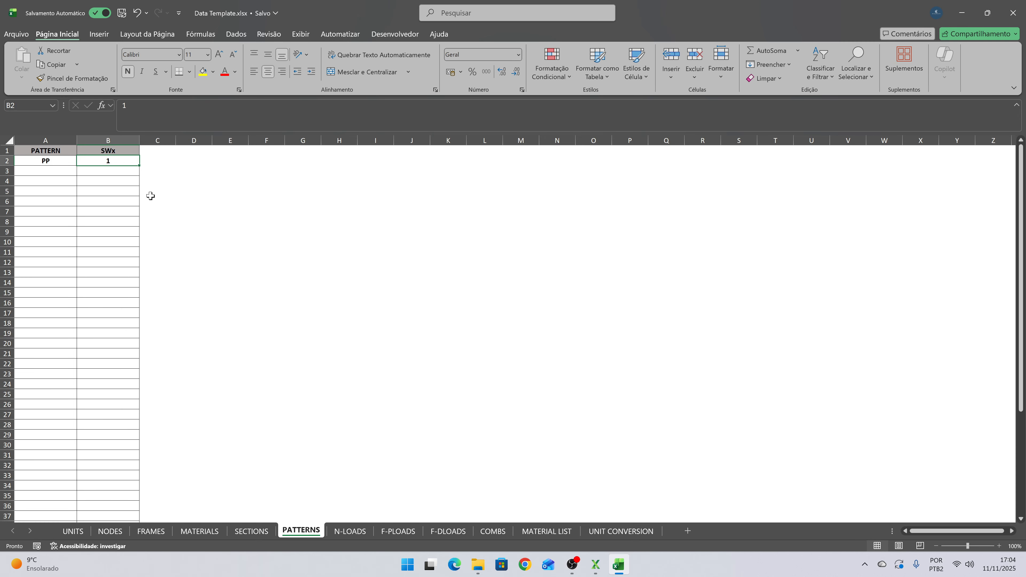
type("0")
key("Return")
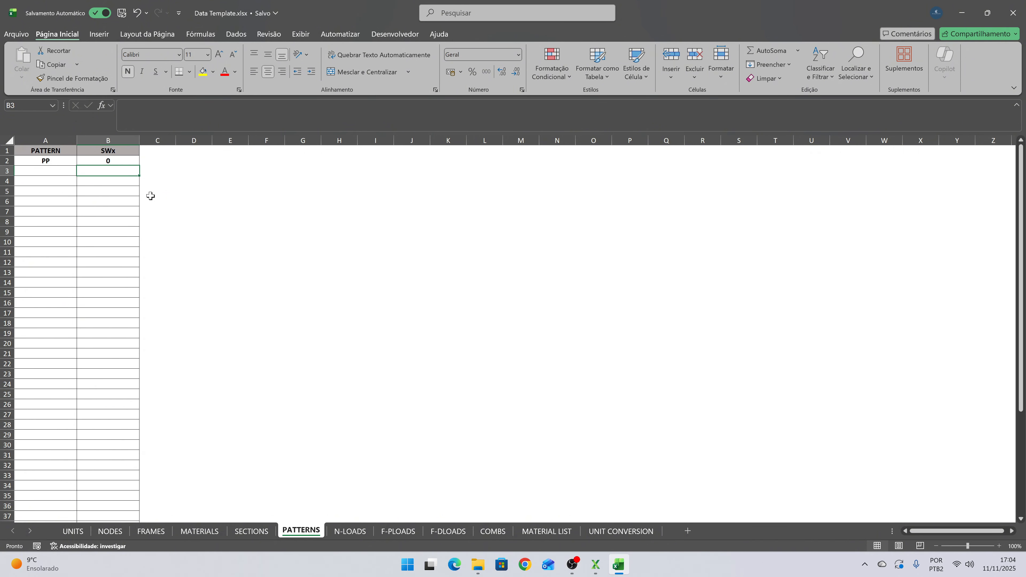
- Set the PP pattern's SWx self-weight factor to 1.1
key("Up")
type("1.1")
key("Return")
- Add a second load pattern named SC with an SWx of 0
key("Left")
type("SC")
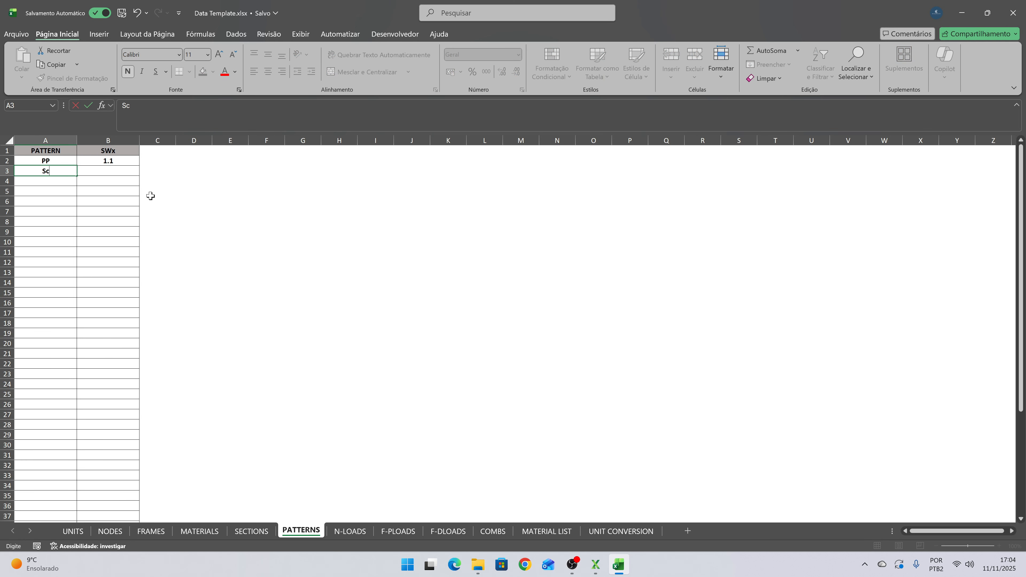
key("Tab")
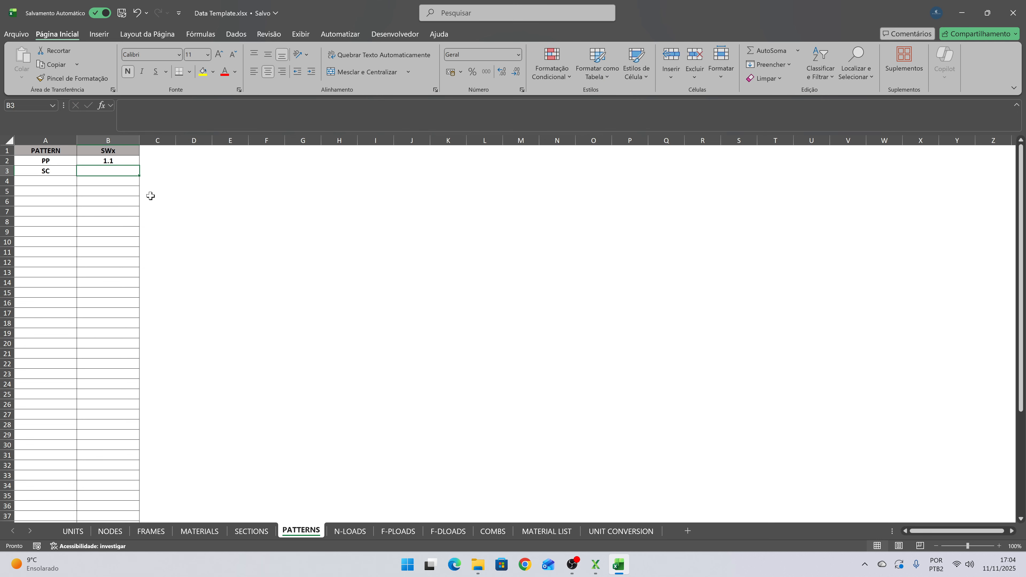
type("0")
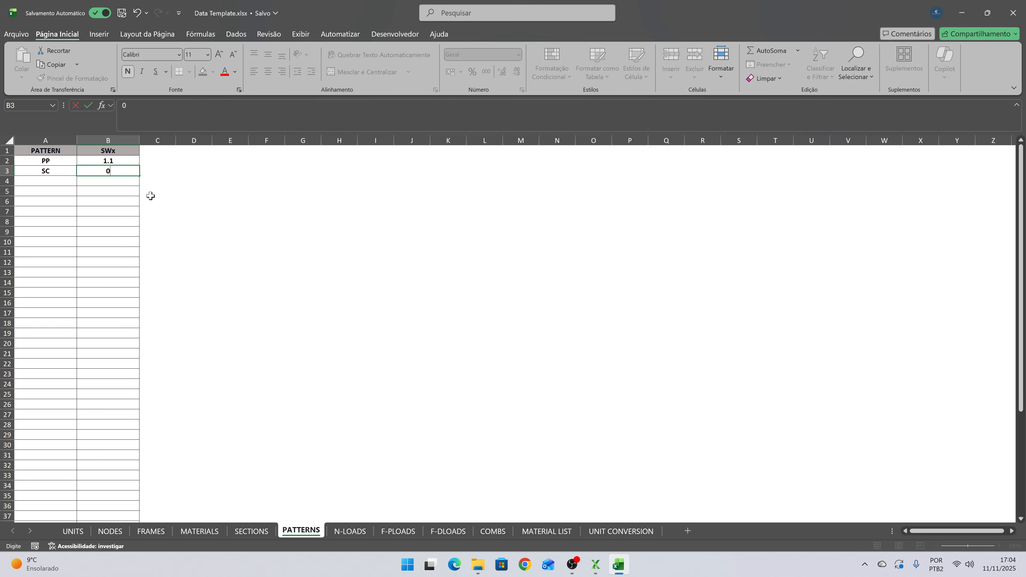
key("Return")
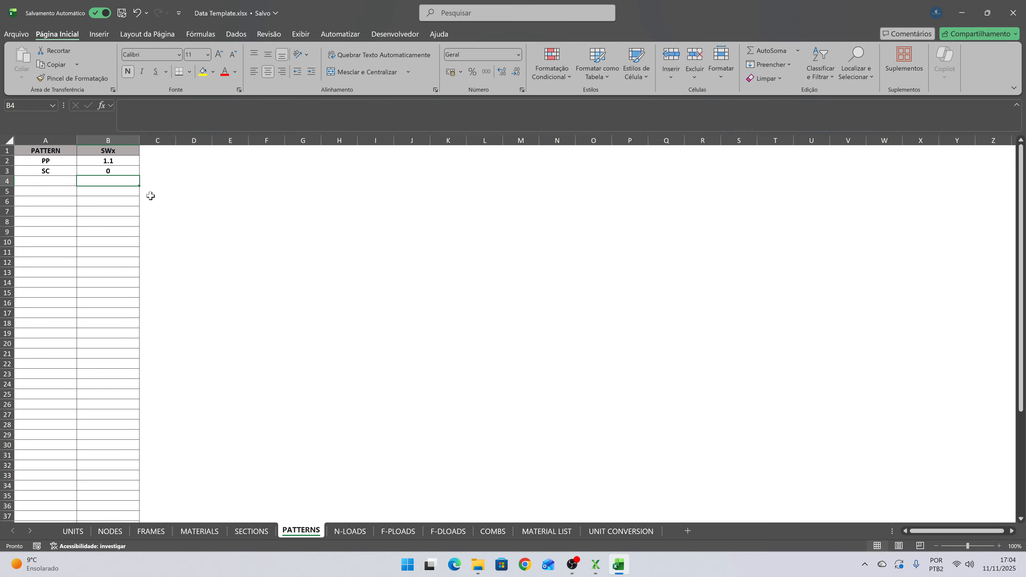
key("Up")
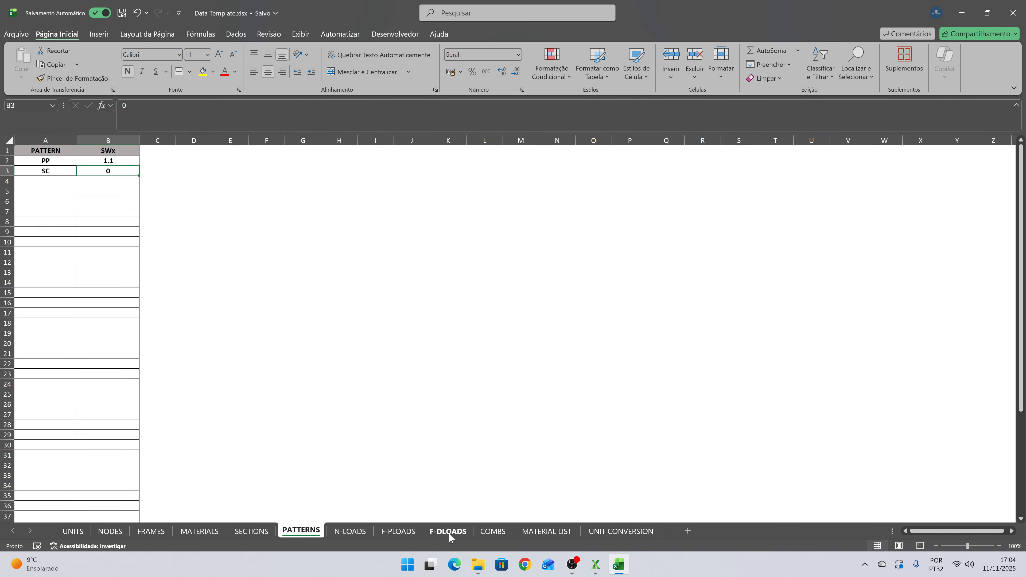
- Look over the load input columns on the N-LOADS and F-PLOADS sheets
left_click(356, 532)
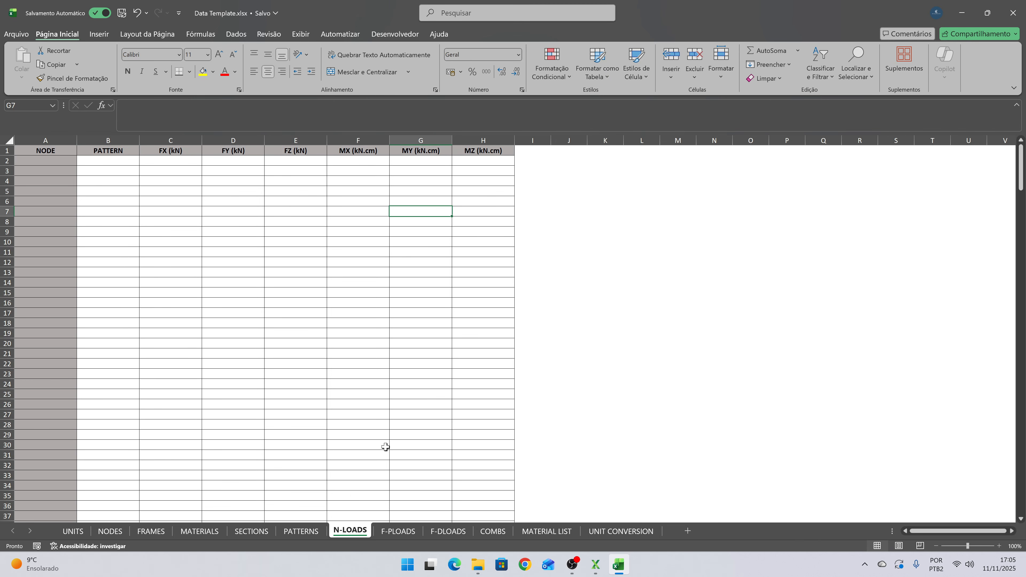
left_click(389, 532)
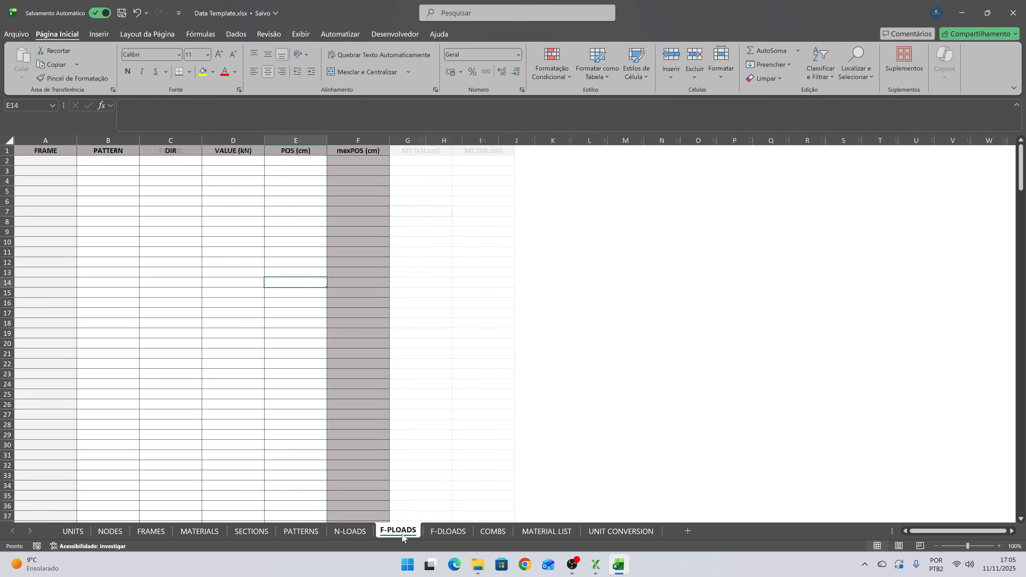
left_click(169, 171)
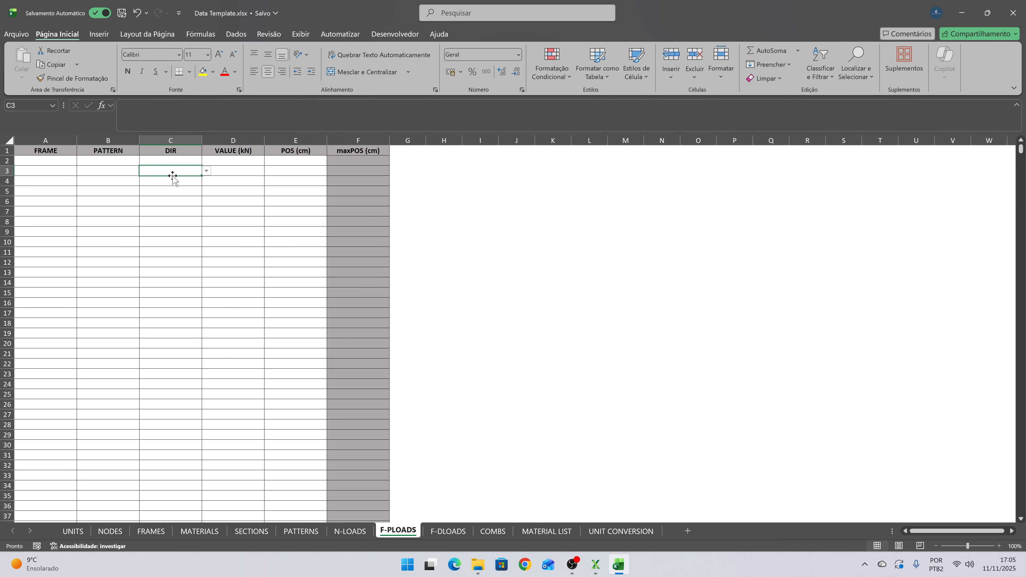
left_click(149, 197)
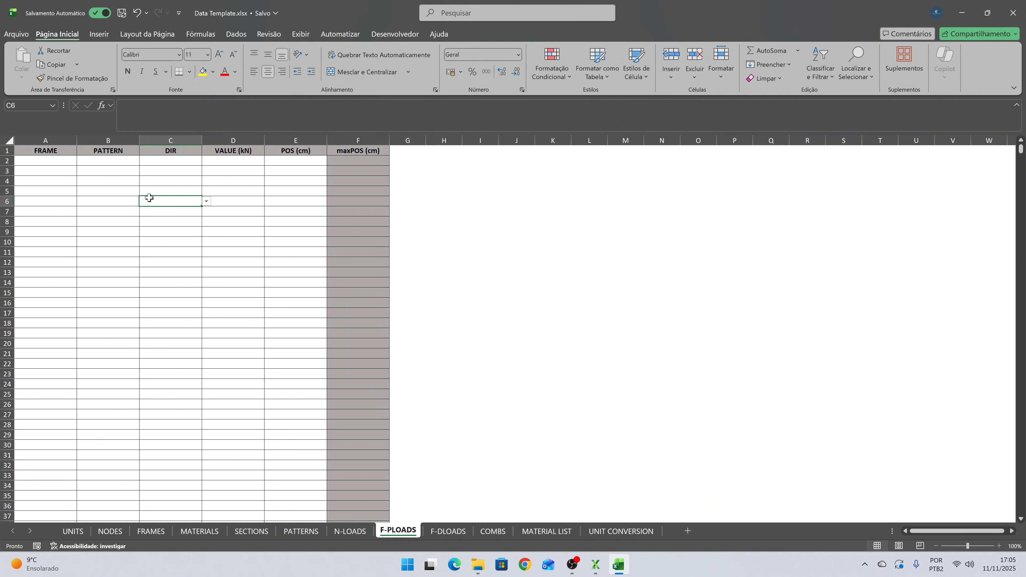
- On the F-DLOADS sheet, enter frame 1 in the first load row, checking the frame number on the FRAMES sheet
left_click(442, 532)
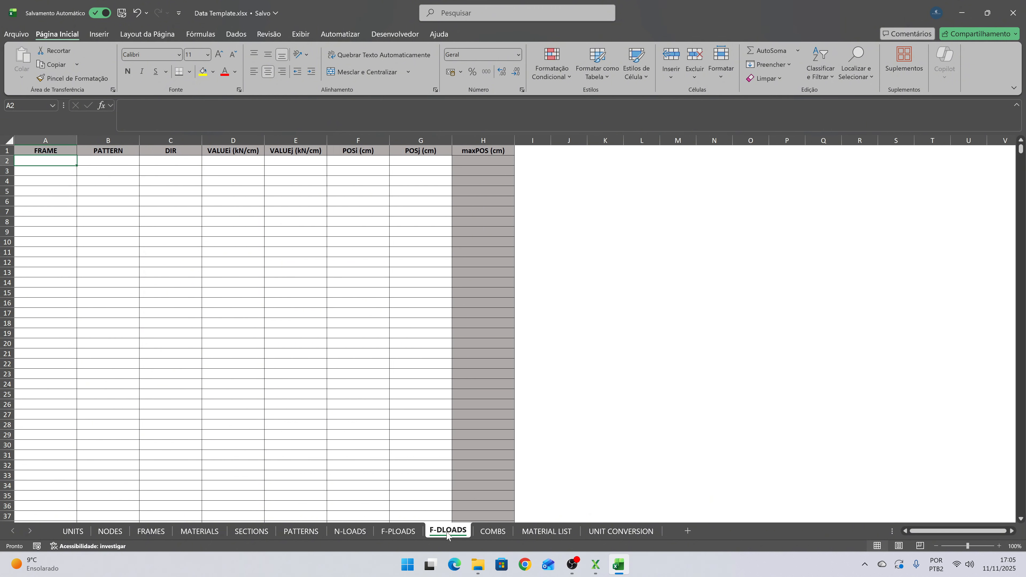
left_click(192, 179)
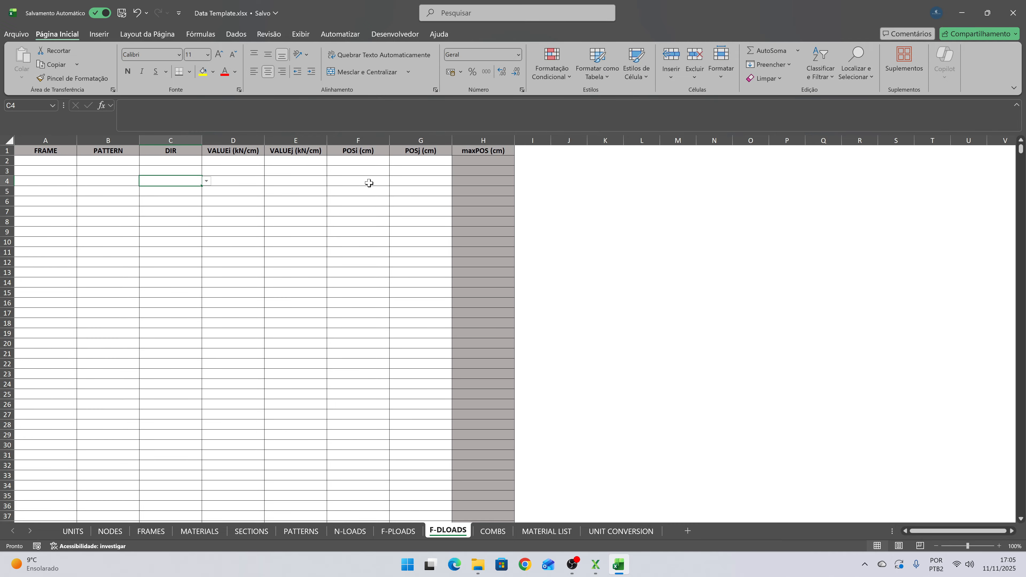
left_click(57, 161)
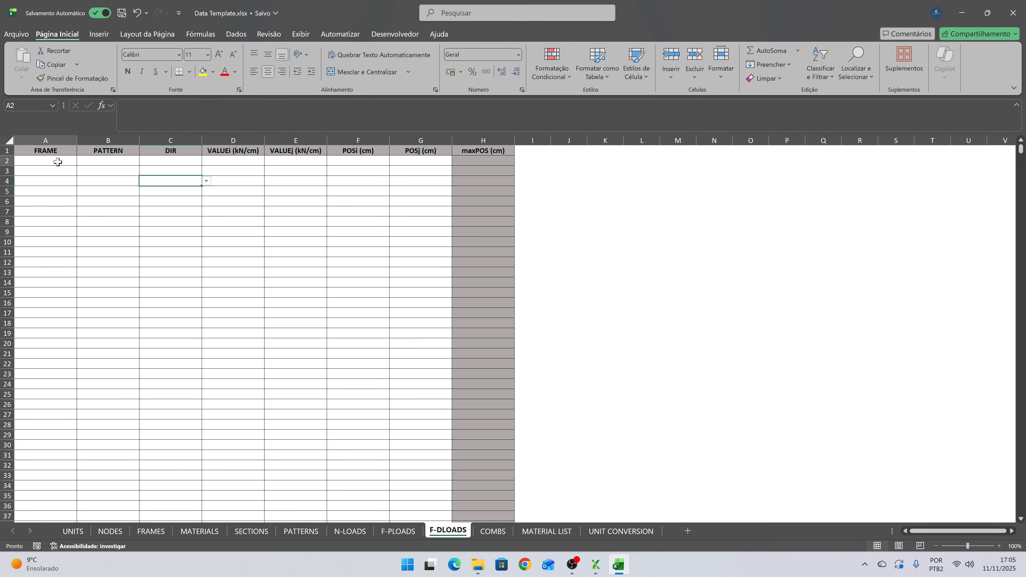
left_click(109, 532)
left_click(150, 531)
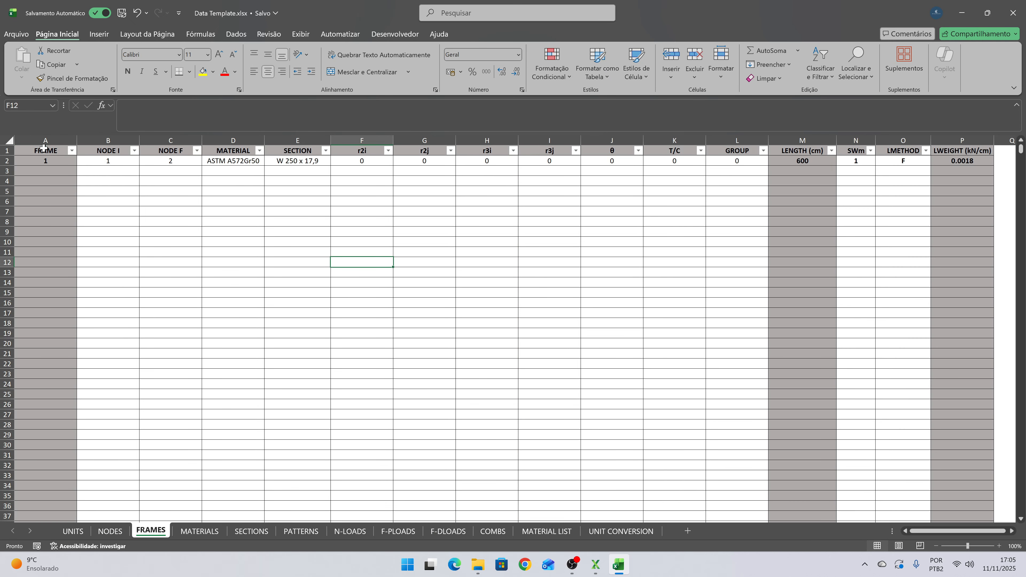
left_click(44, 160)
left_click(447, 531)
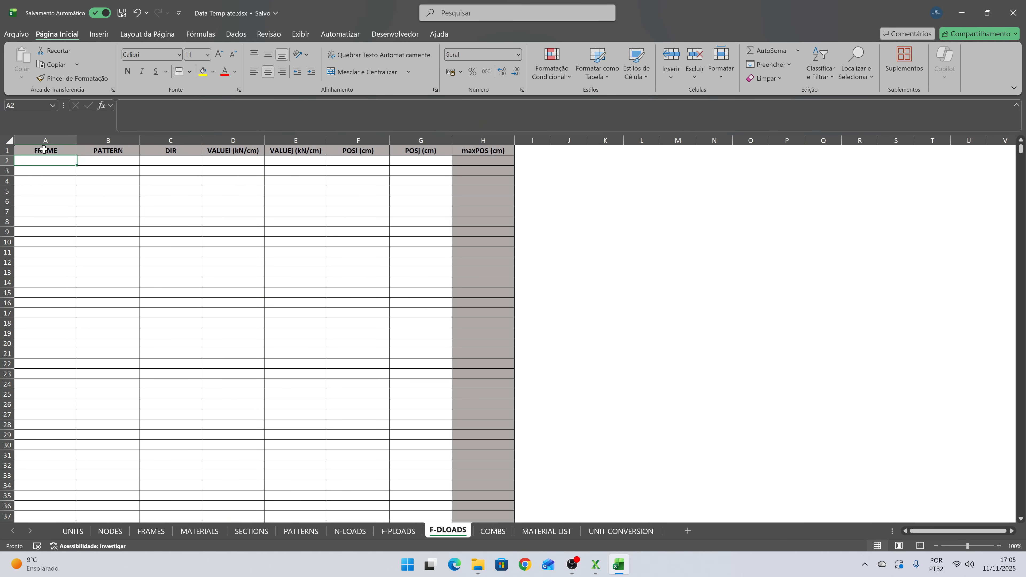
key("Return")
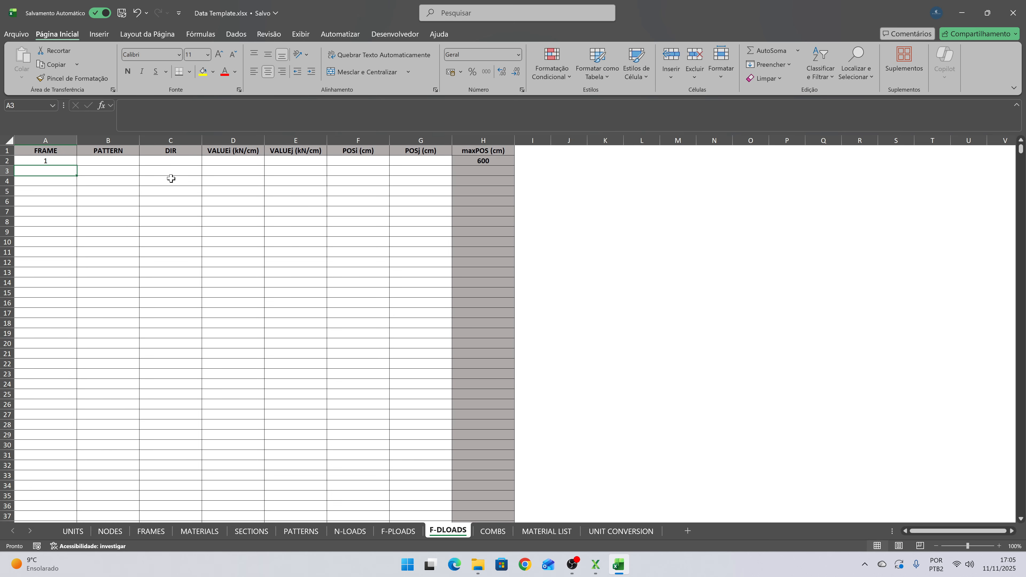
- Examine the first row's maxPOS formula and the POSi and POSj cells
left_click(481, 162)
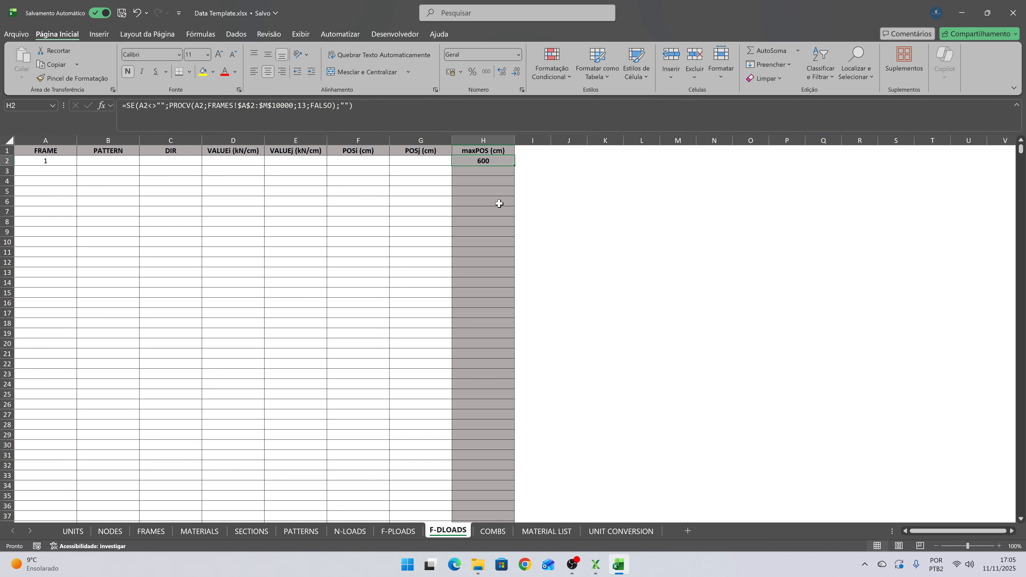
left_click(440, 163)
left_click(368, 162)
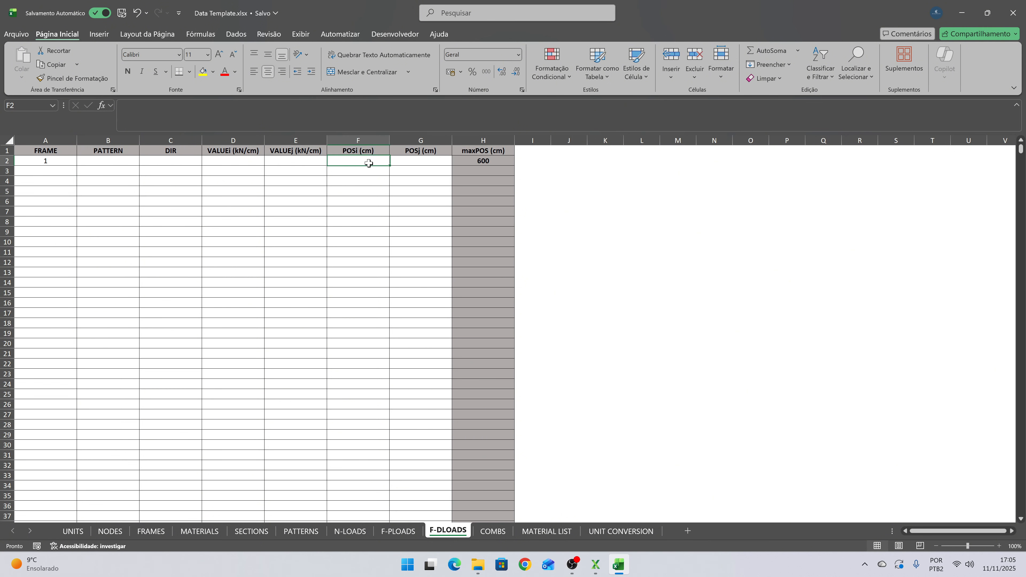
left_click(412, 159)
left_click(387, 162)
left_click(422, 157)
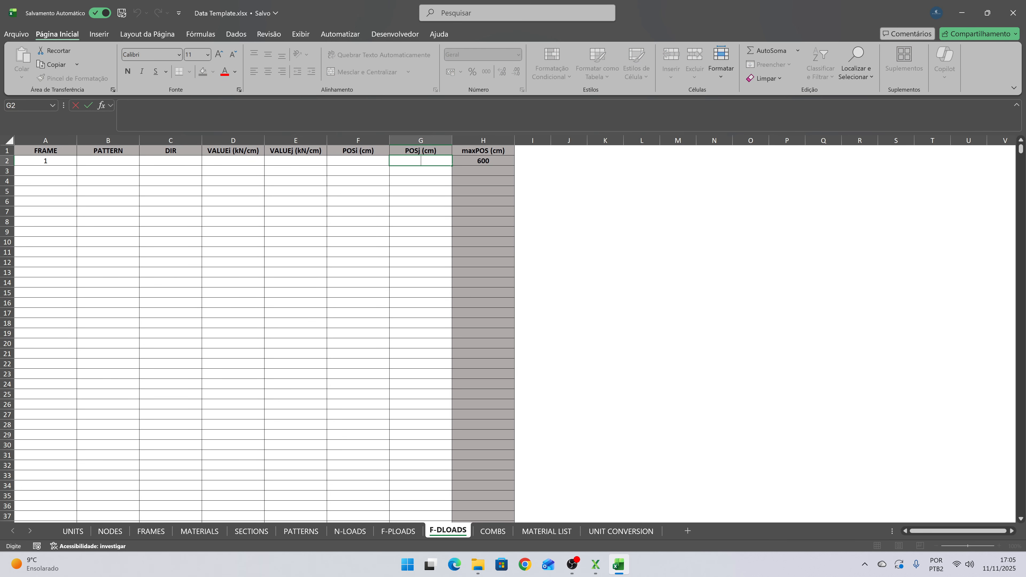
left_click(309, 177)
- Choose SC as the load pattern for frame 1's distributed load, checking the names on the PATTERNS sheet
left_click(130, 162)
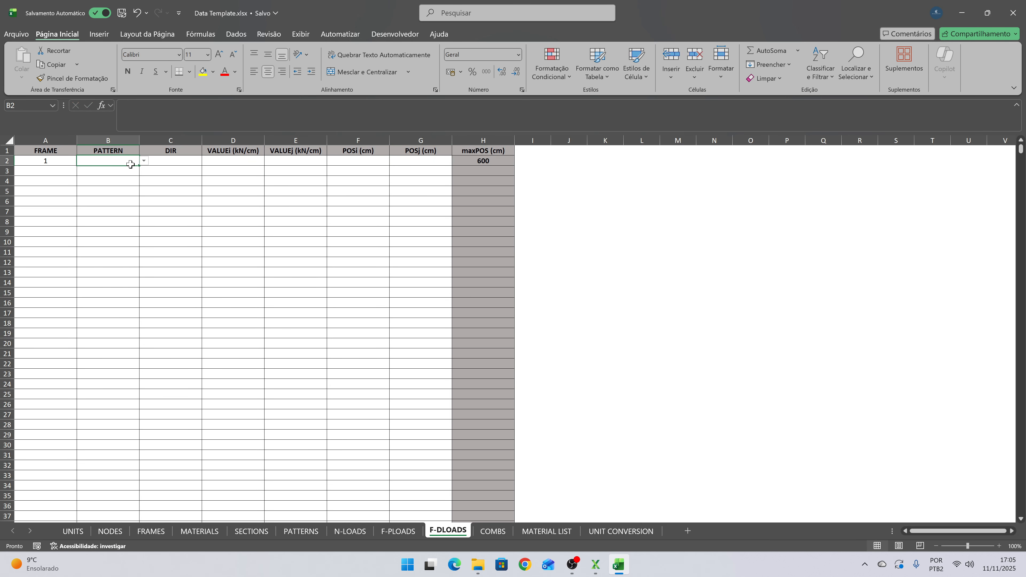
left_click(144, 161)
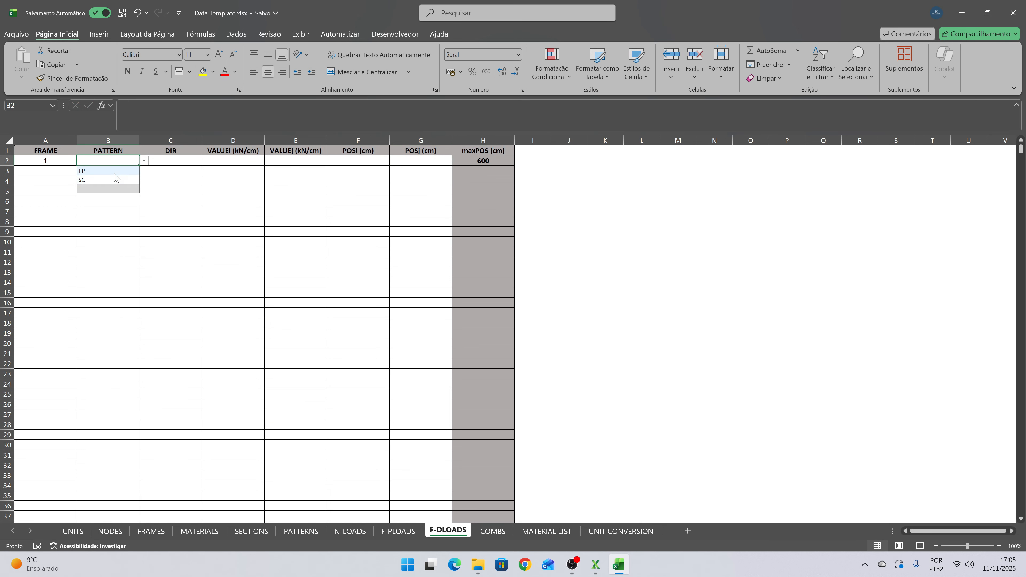
left_click(206, 194)
left_click(300, 531)
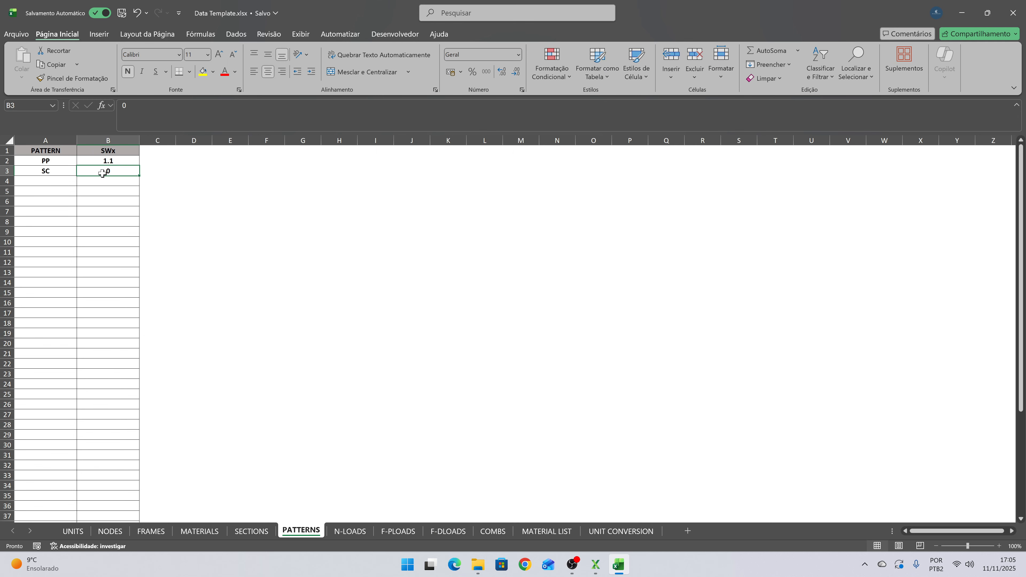
mouse_move(52, 160)
left_mouse_down()
mouse_move(62, 168)
mouse_move(54, 171)
left_mouse_up()
left_click(66, 205)
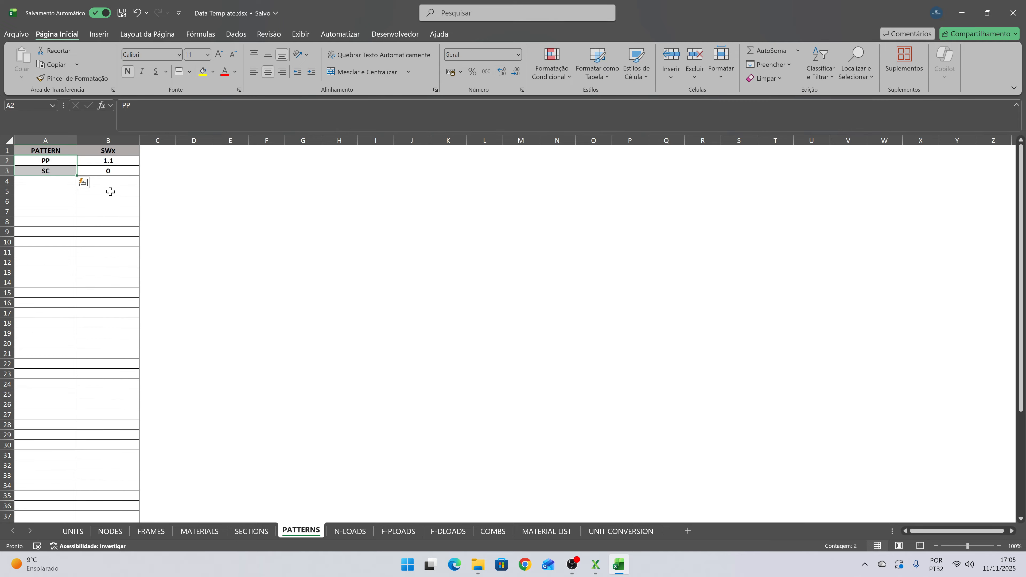
left_click(443, 535)
left_click(122, 161)
left_click(143, 161)
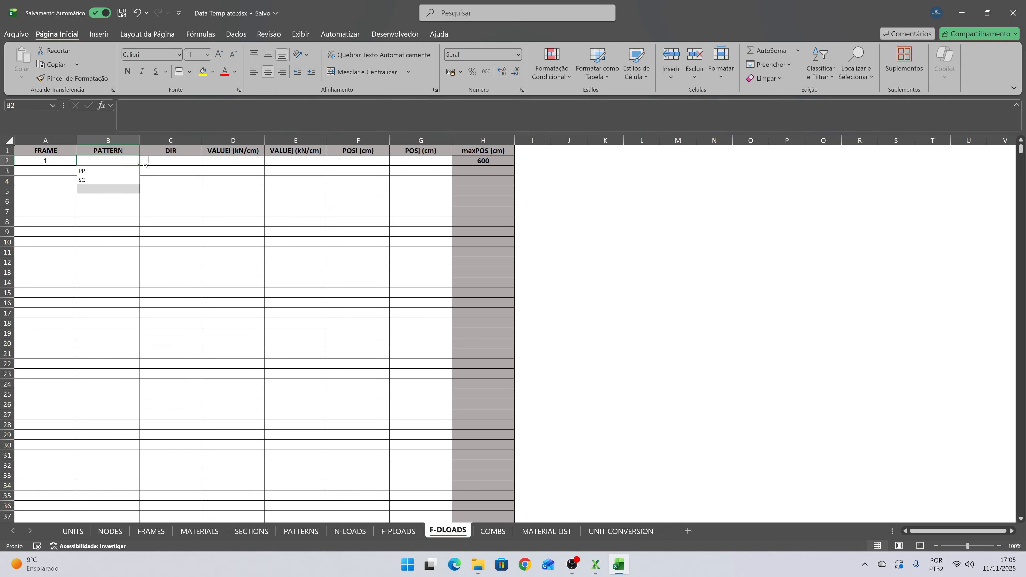
left_click(123, 180)
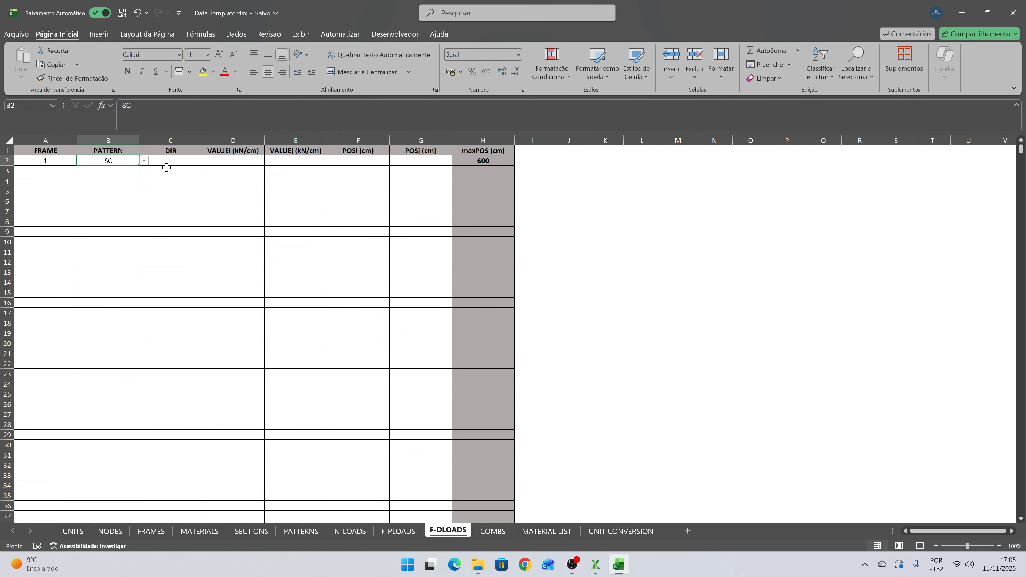
- Set the direction of frame 1's distributed load to FZ
left_click(176, 160)
left_click(206, 161)
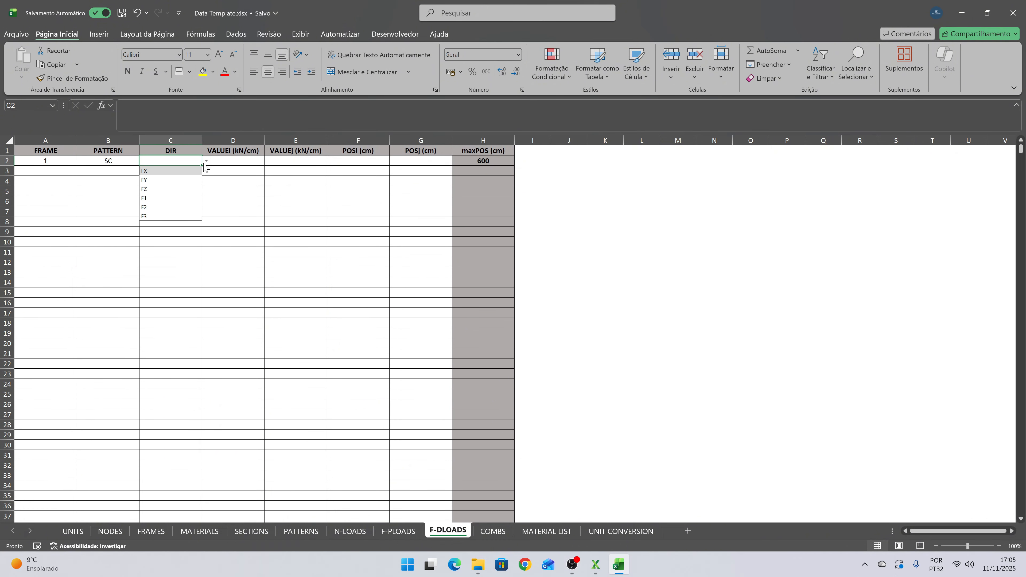
left_click(185, 188)
- Enter the formula =10/100 as the VALUEi load in kN/cm for frame 1
left_click(234, 163)
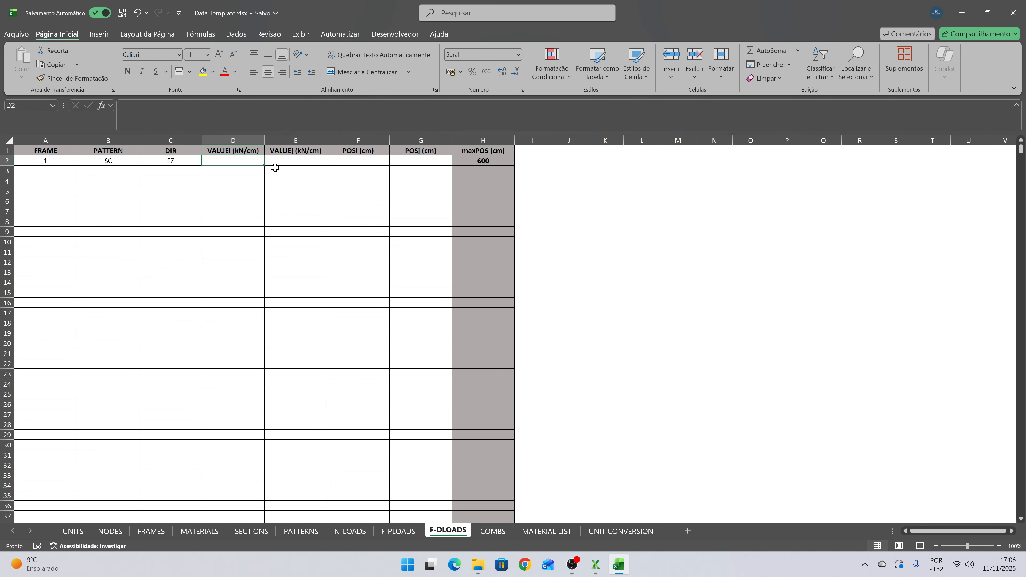
left_click_drag(247, 152, 319, 151)
left_click(295, 162)
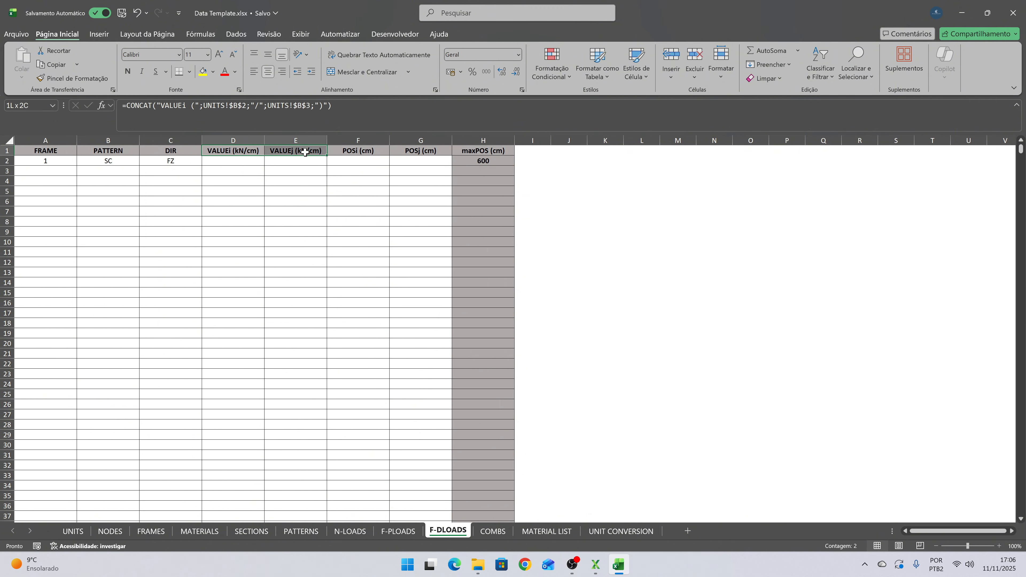
left_click(291, 163)
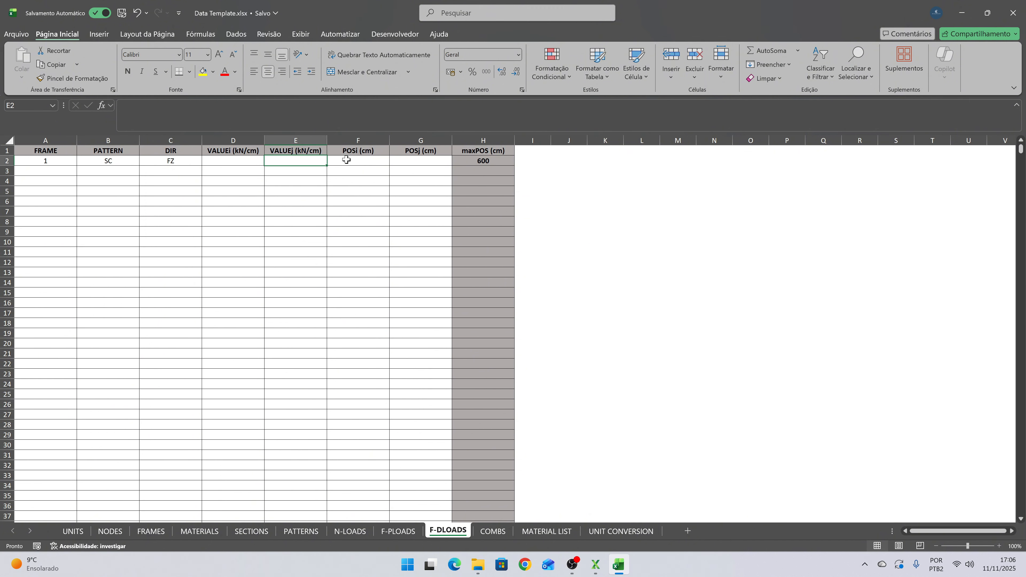
left_click(258, 160)
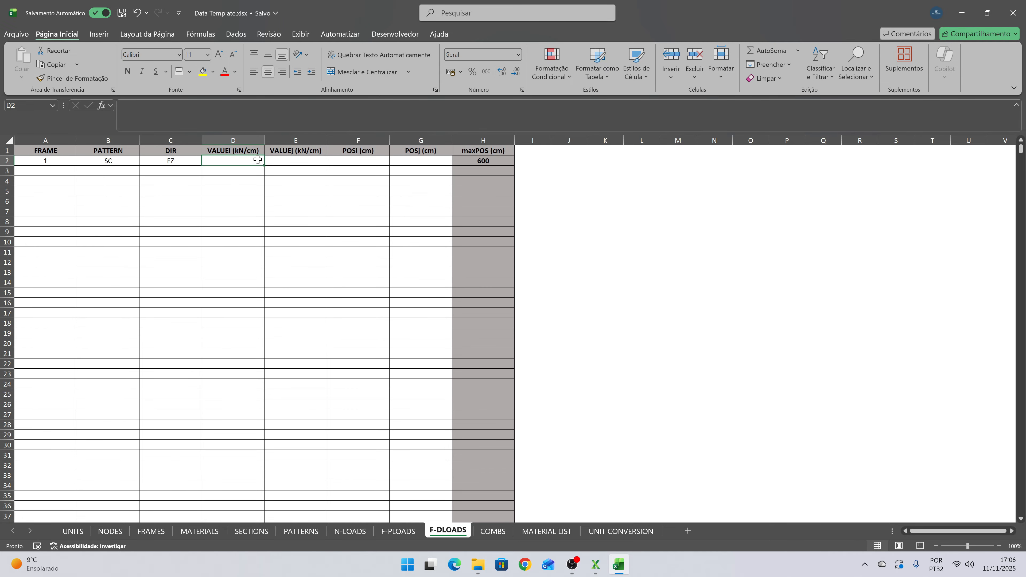
type("=")
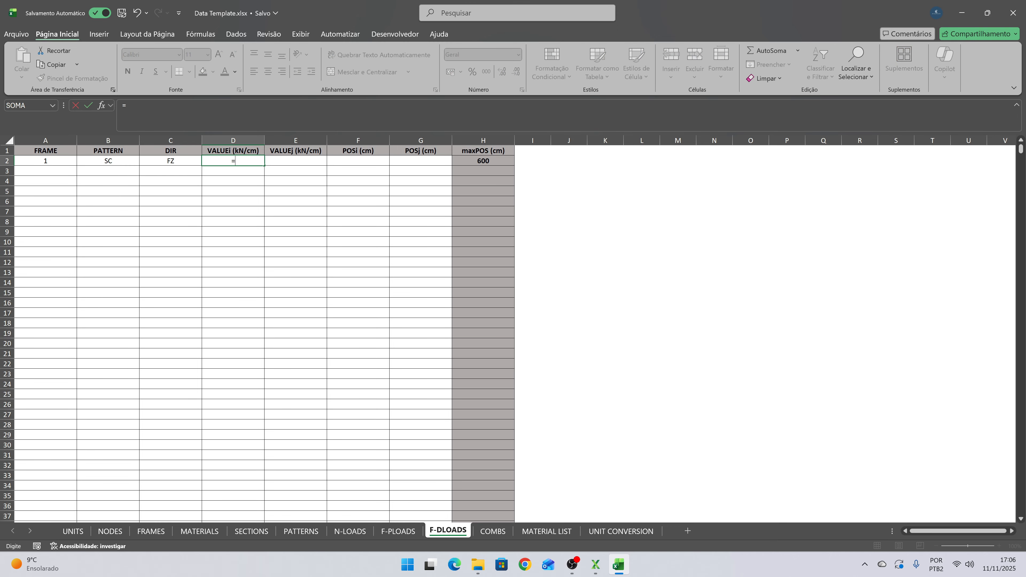
type("10/100")
key("Return")
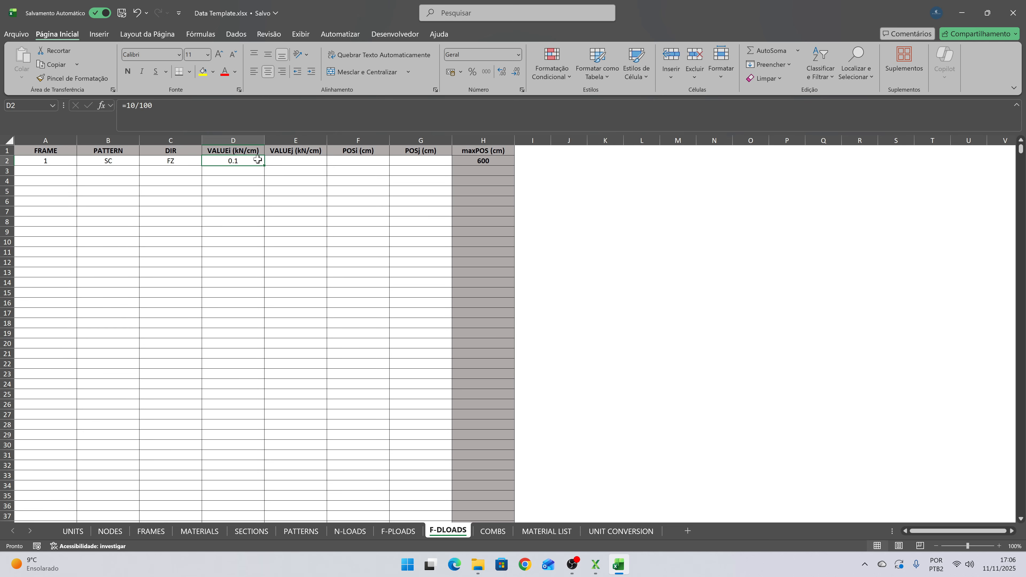
- Copy frame 1's VALUEi formula into its VALUEj cell
key("ctrl+c")
key("Right")
key("ctrl+v")
key("Up")
key("Escape")
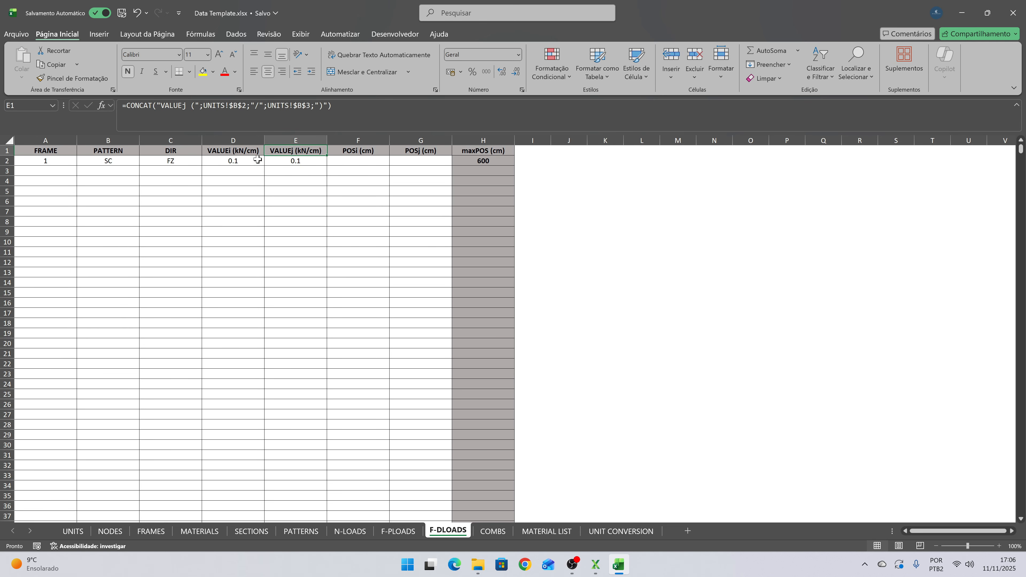
- Examine the VALUEi and VALUEj headers together with the load values entered beneath them
key("Left")
key("Right")
key("Left")
key("Right")
key("Down")
key("Left")
key("Up")
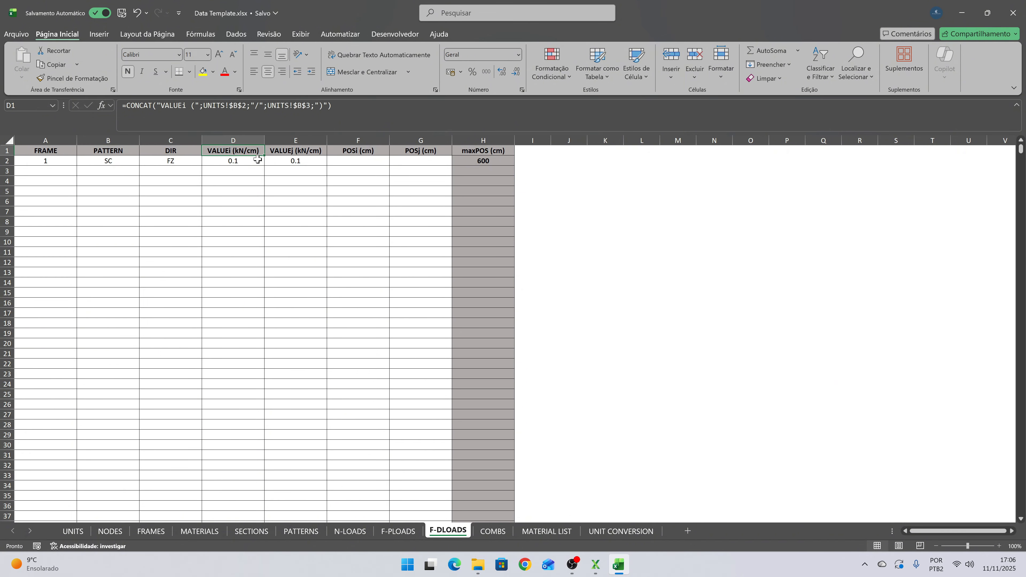
key("Down")
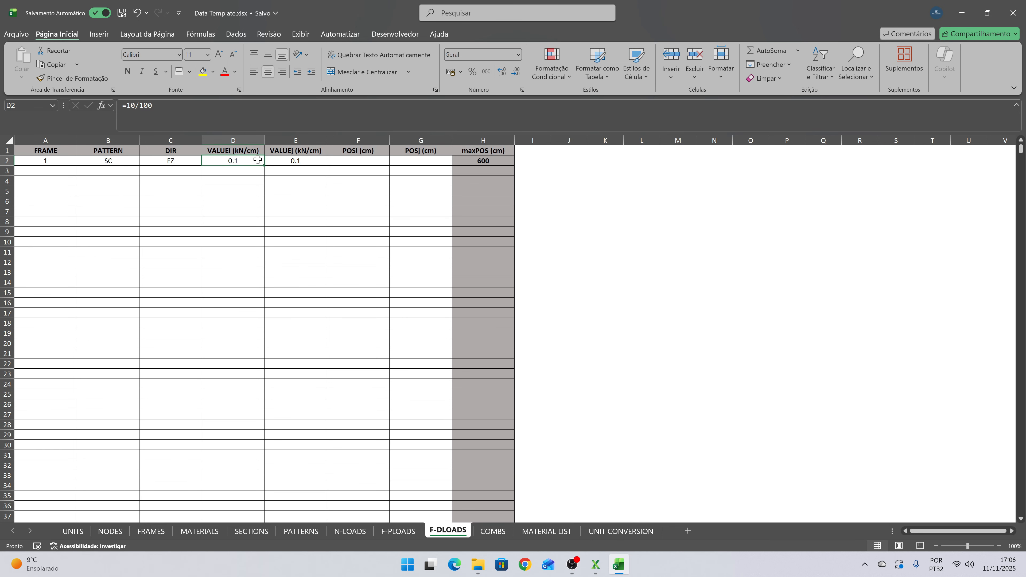
key("Up")
key("Down")
key("Up")
key("Down")
key("Up")
key("Down")
- Change frame 1's VALUEj load to 0.2 kN/cm
key("Right")
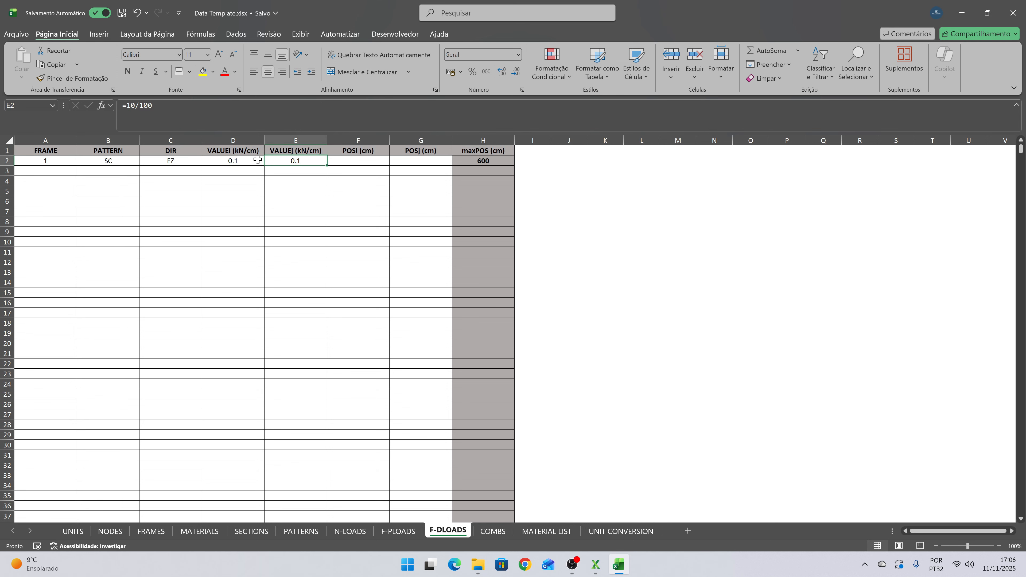
type("=20/100")
key("Return")
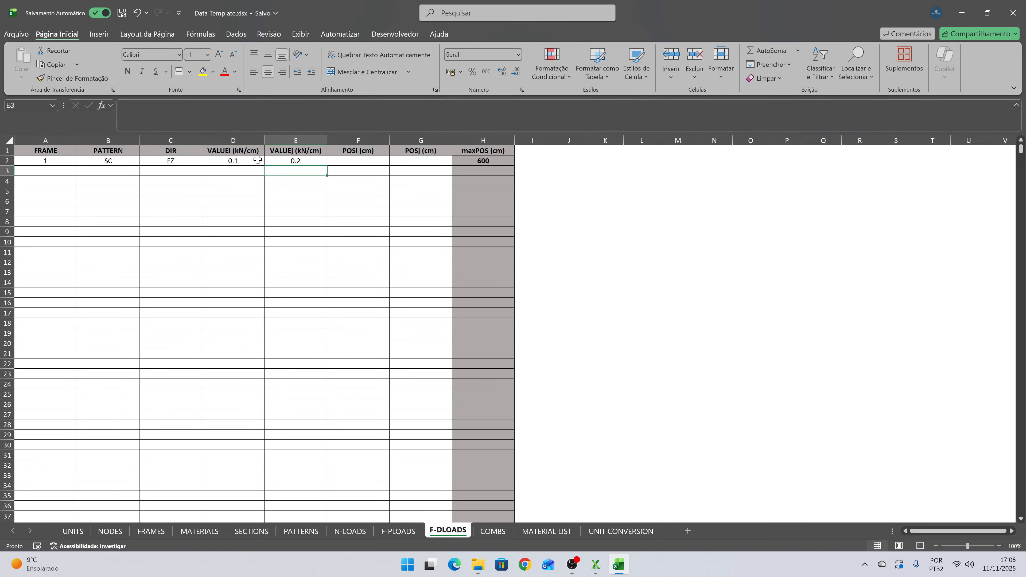
- Set the start position POSi of frame 1's distributed load to 0 cm
key("Up")
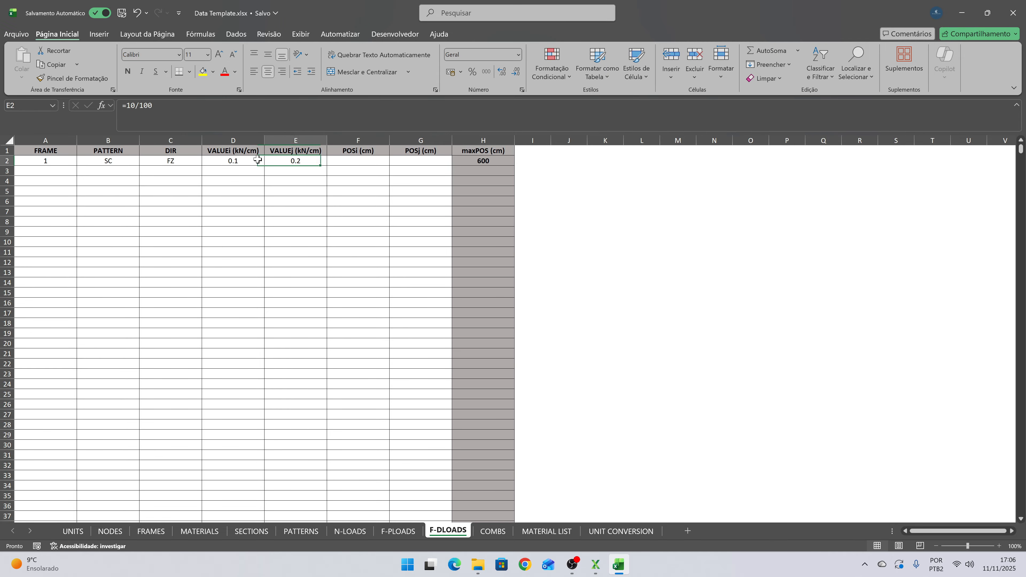
key("Right")
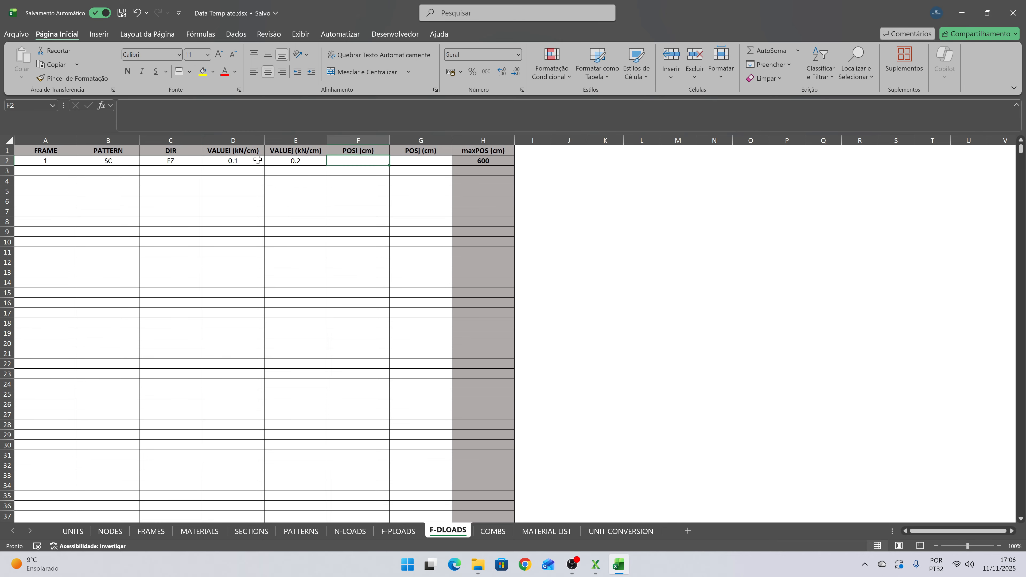
key("Left")
key("Left")
key("Up")
key("Down")
key("Up")
key("Down")
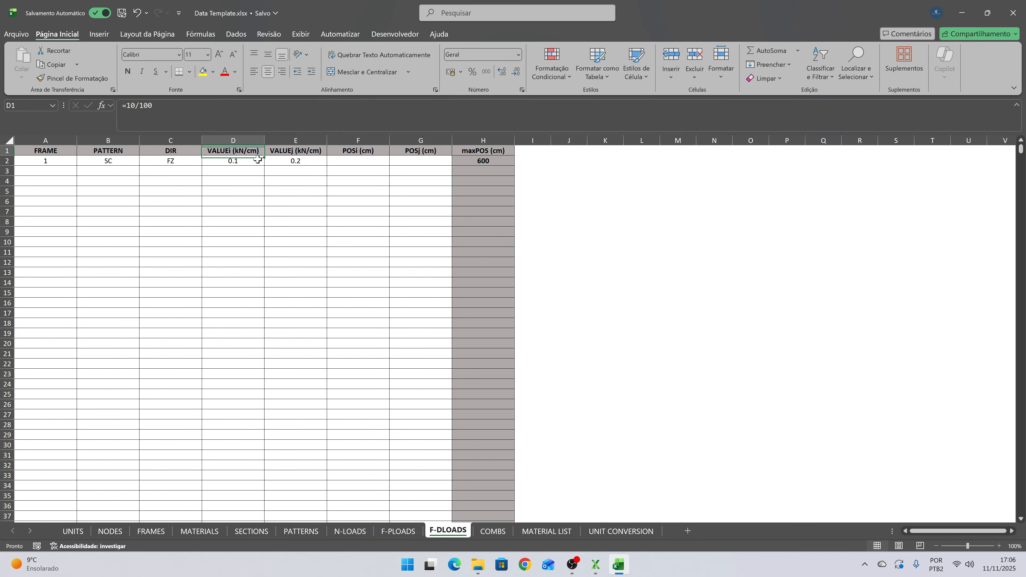
key("Right")
key("Right")
type("0")
key("Return")
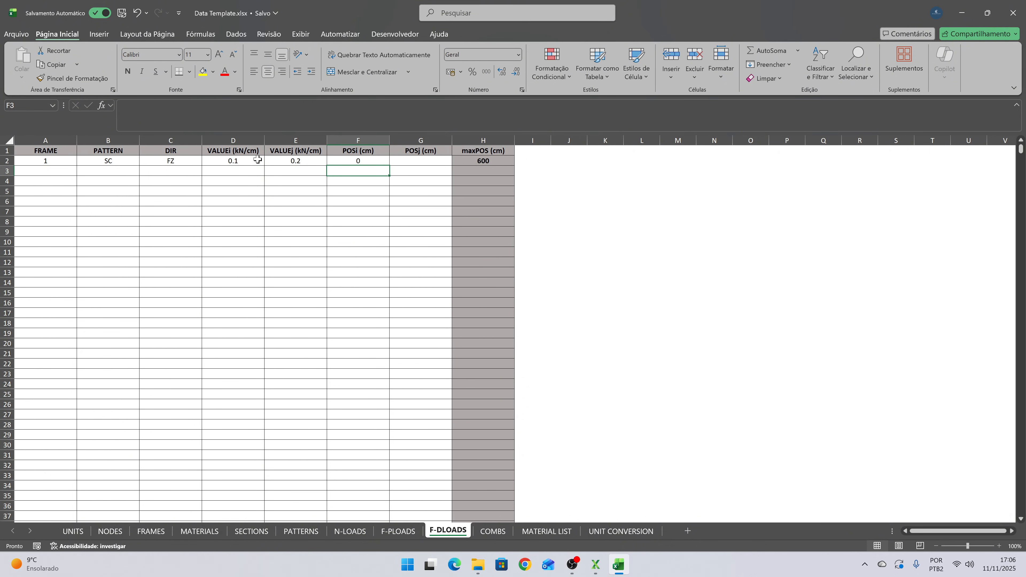
- Set the end position POSj of frame 1's distributed load by a formula referencing its maxPOS cell
key("Up")
key("Right")
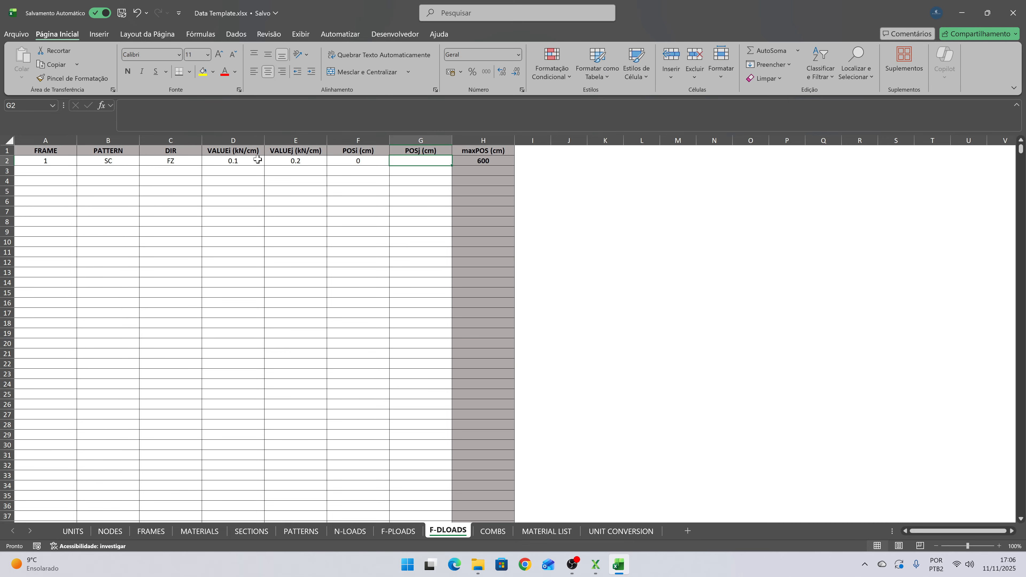
key("Left")
key("Left")
key("Up")
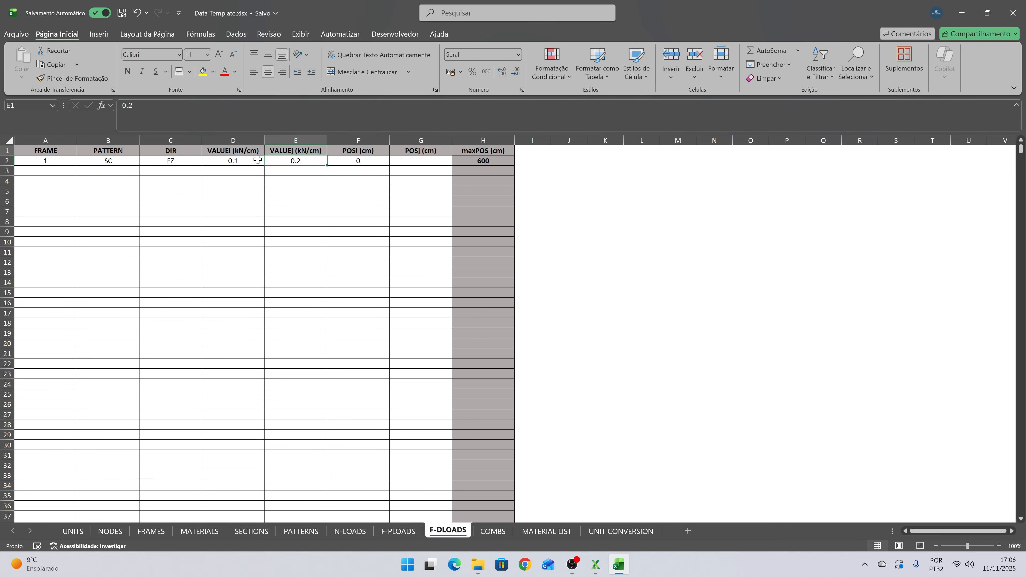
key("Down")
key("Right")
key("Right")
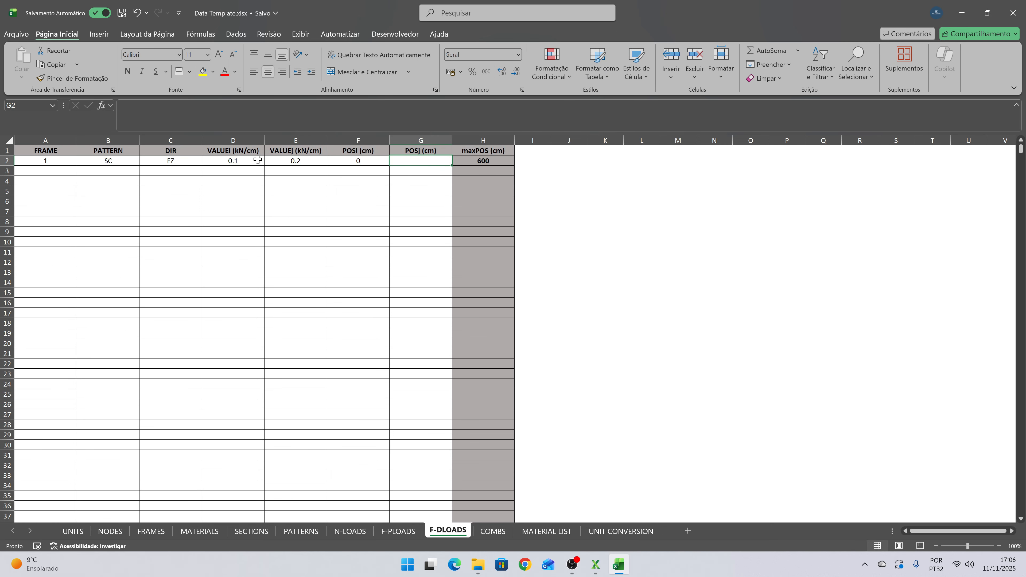
type("=")
key("Right")
key("Return")
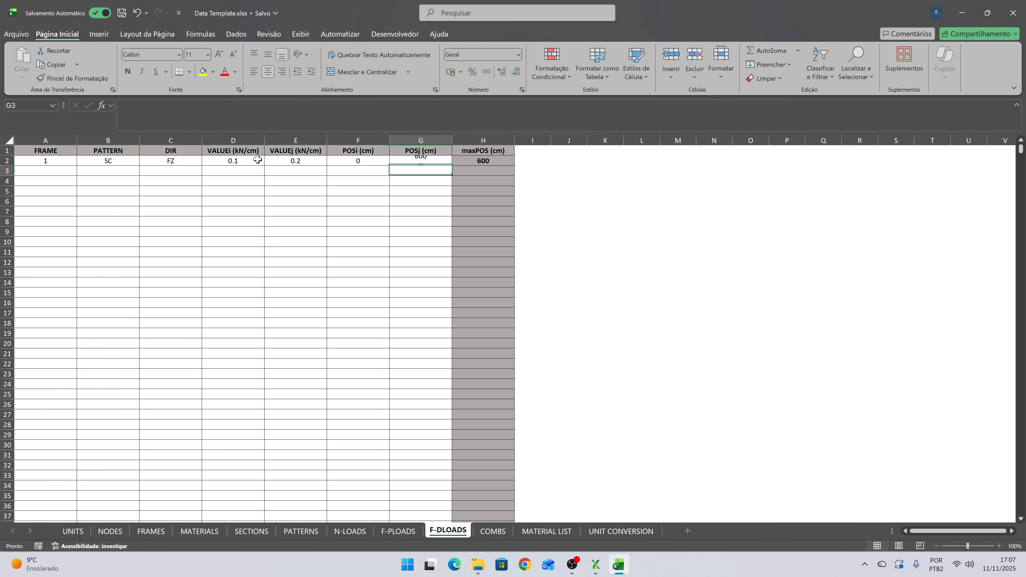
- Set the end position POSj of frame 1's distributed load to 300 cm
key("Up")
key("Right")
key("Left")
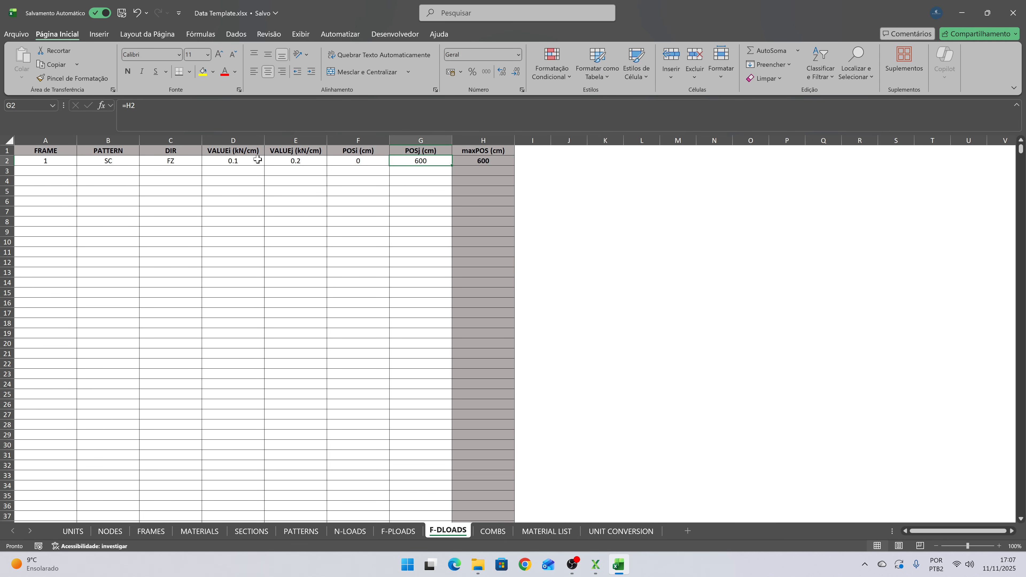
type("300")
key("Return")
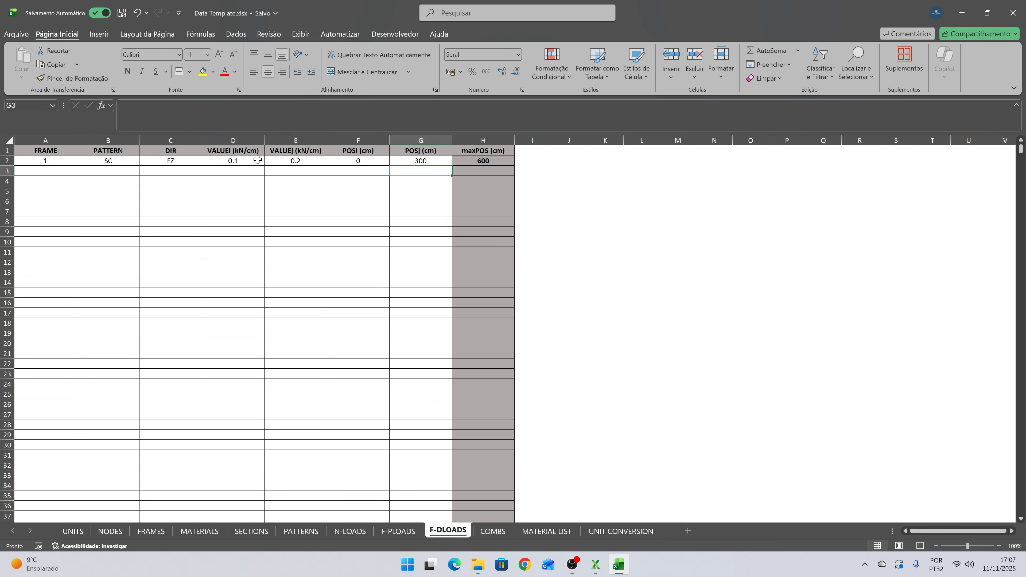
key("Up")
key("Right")
key("Left")
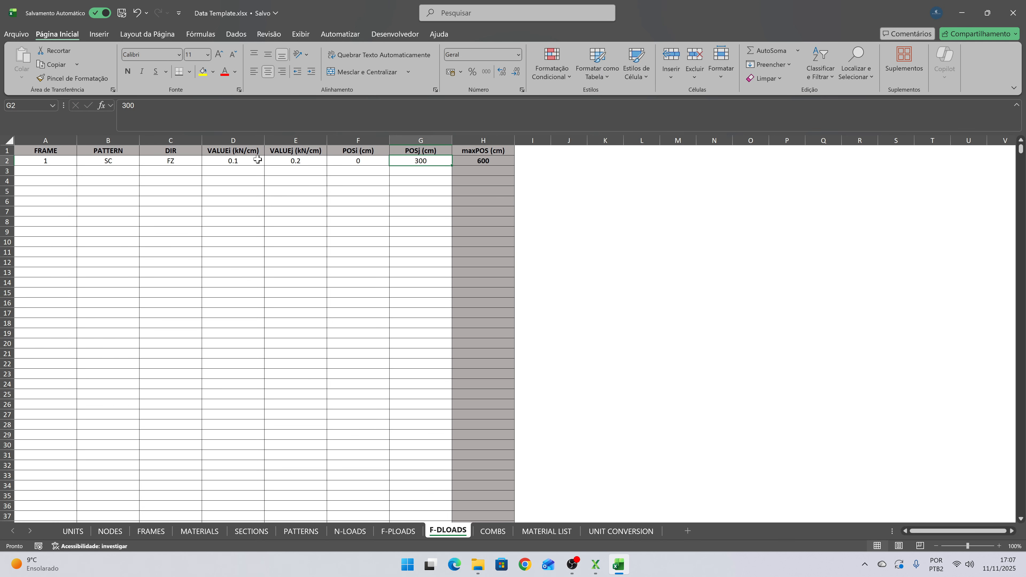
- Examine the load values, start and end positions, and maxPOS in frame 1's distributed load row
key("Left")
key("Right")
key("Left")
key("Right")
key("Right")
key("Left")
key("Right")
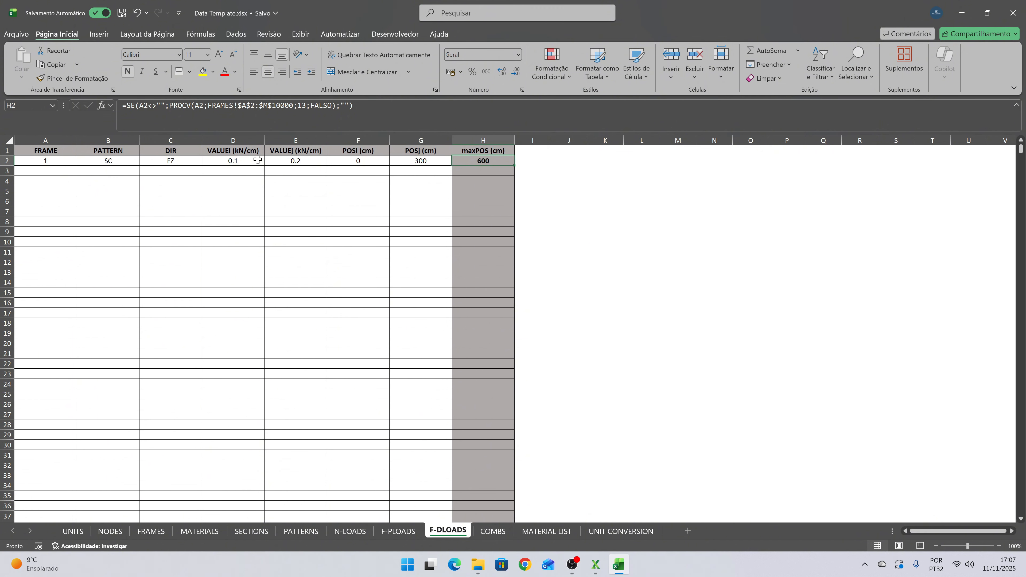
key("Left")
key("Left")
key("Right")
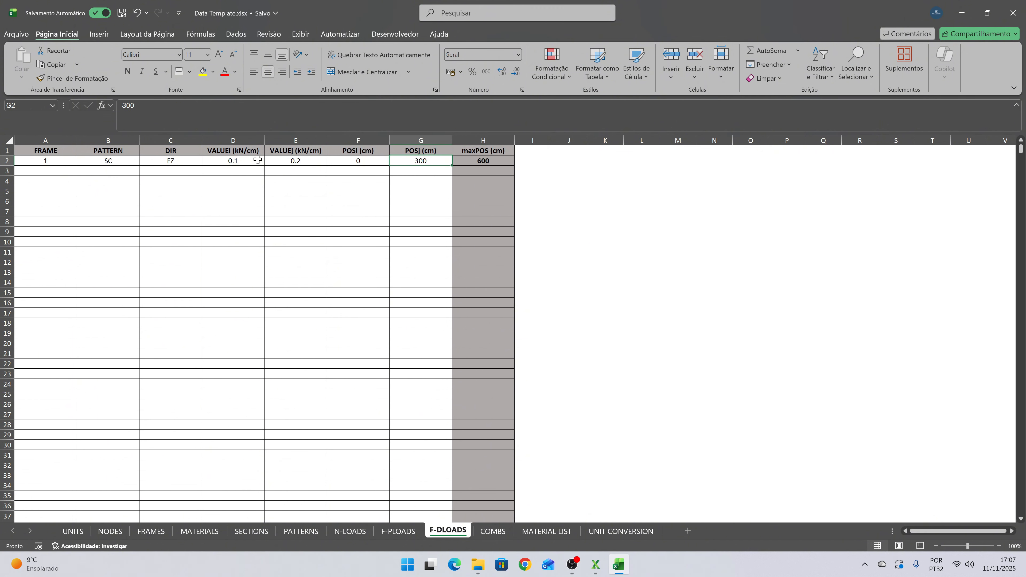
key("Left")
key("Left")
key("Left")
key("Right")
key("Right")
key("Right")
key("Left")
key("Left")
key("Left")
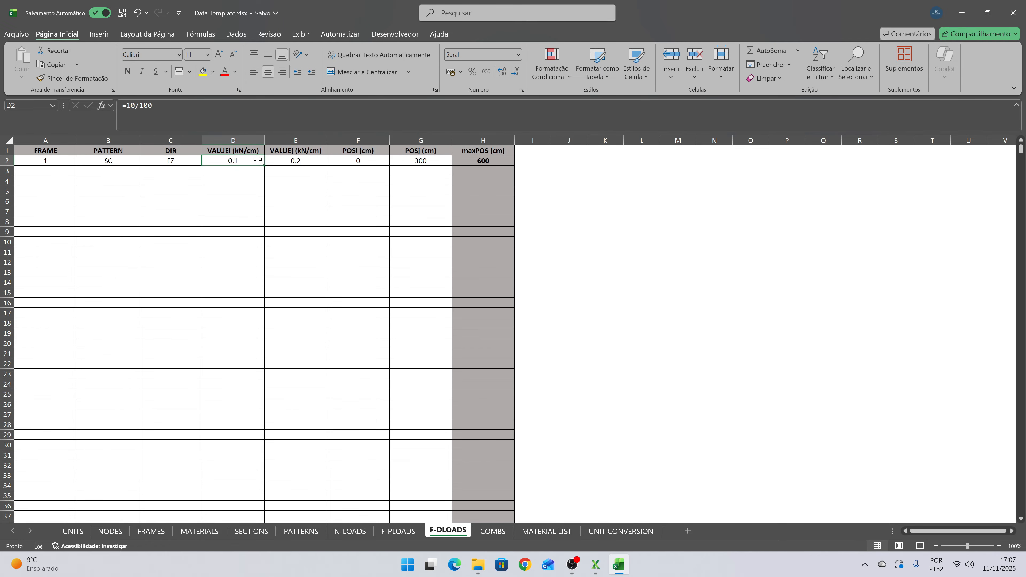
key("Right")
key("Right")
key("Right")
key("Right")
key("Left")
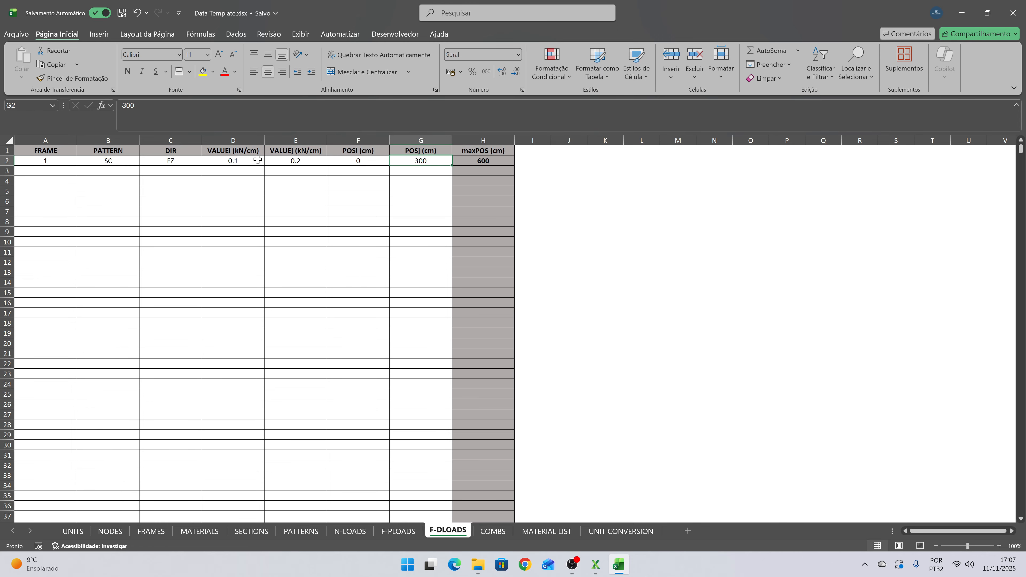
key("Left")
key("Home")
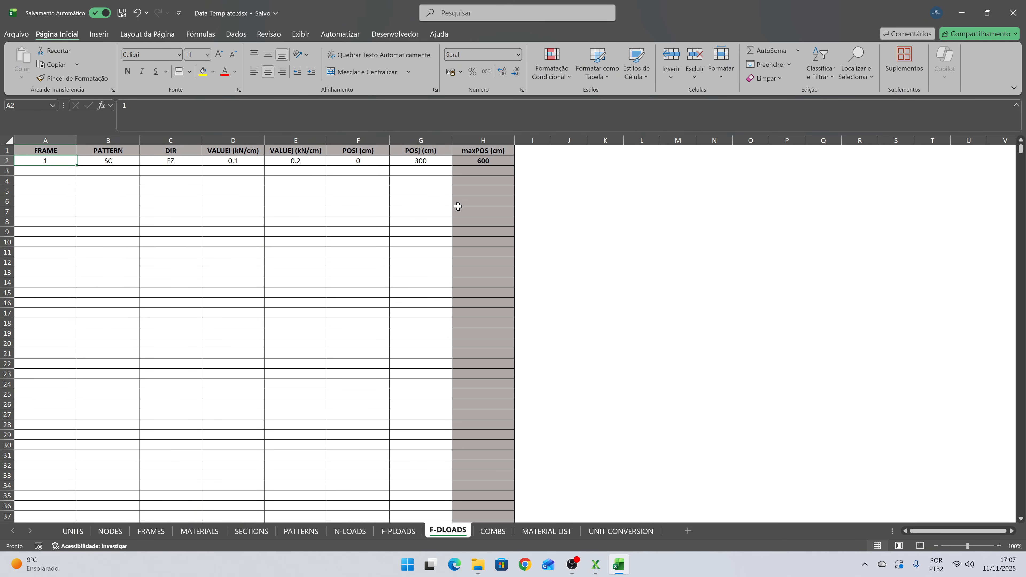
- Name the first load combination ELU1 on the COMBS sheet
left_click(488, 531)
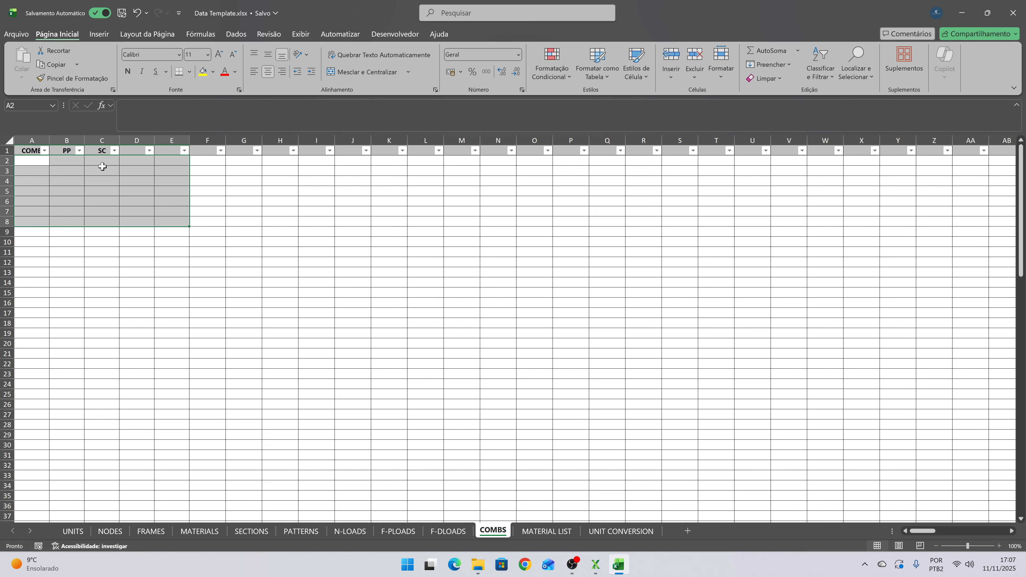
left_click(96, 178)
left_click(43, 158)
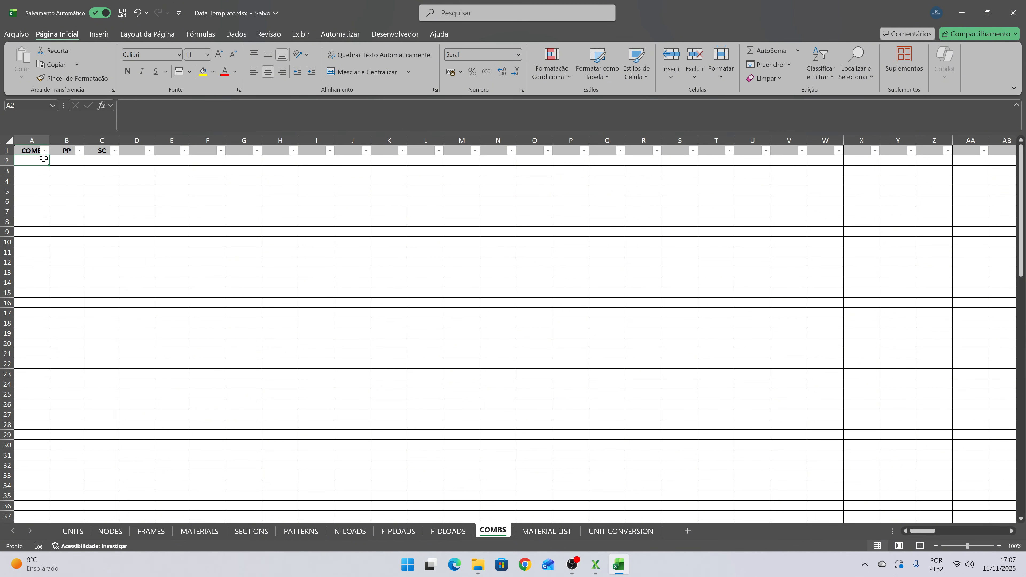
type("ELU1")
key("Return")
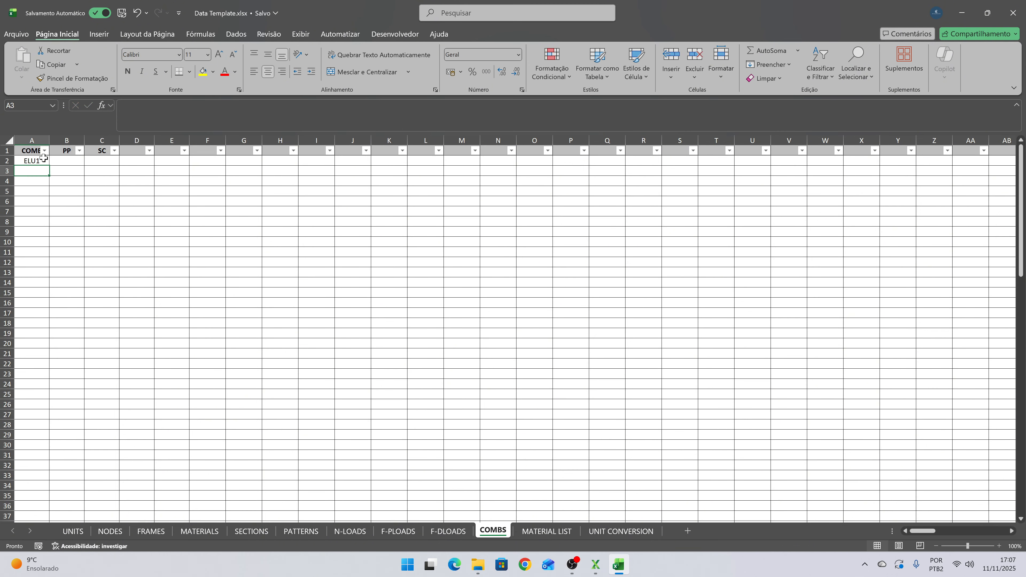
- Set the PP pattern factor of combination ELU1 to 1.25
key("Up")
key("Right")
key("Up")
key("Right")
key("Left")
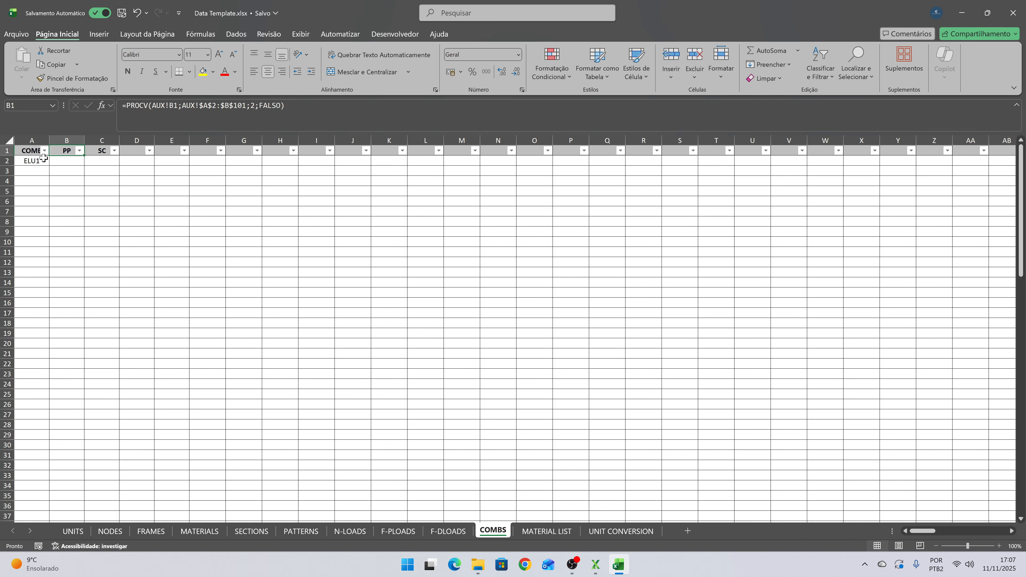
key("Down")
key("Up")
key("Right")
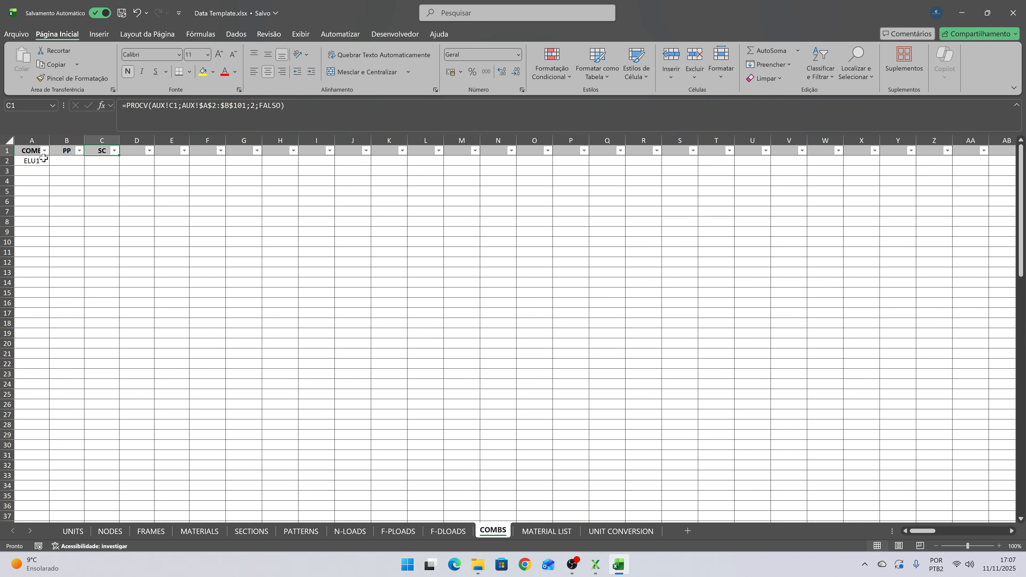
key("Left")
key("Down")
type("1.25")
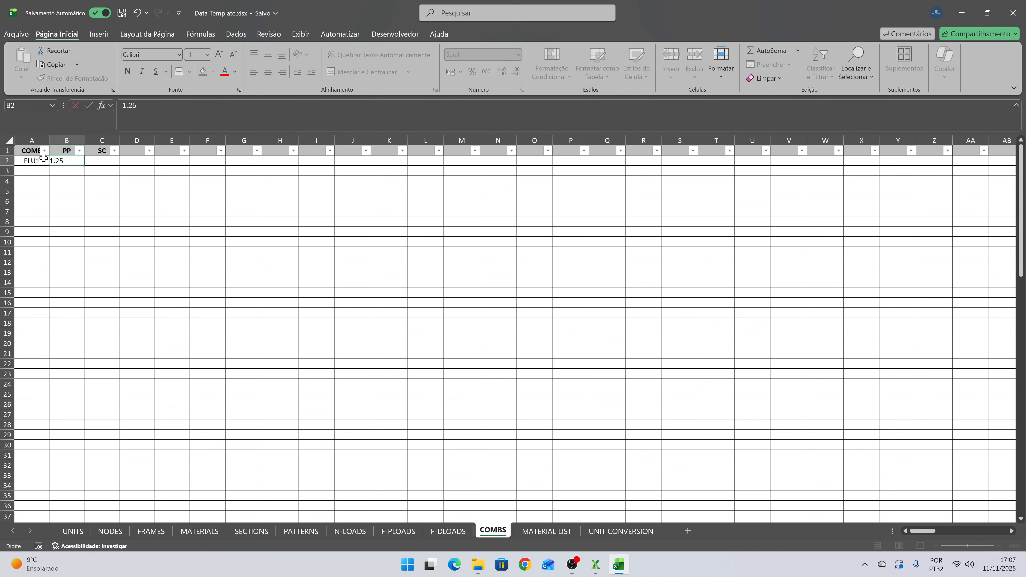
key("Return")
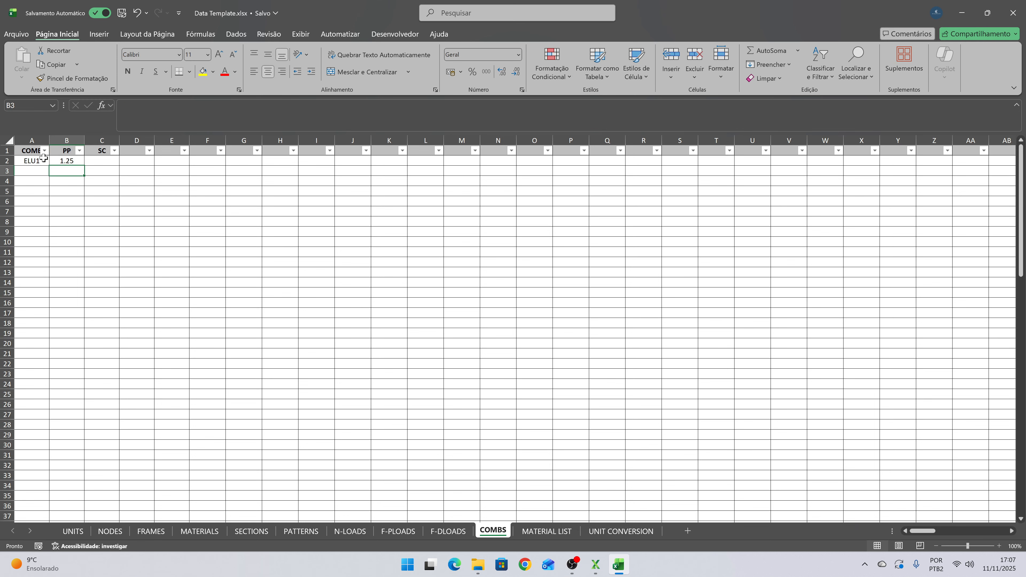
- Set the SC pattern factor of combination ELU1 to 1.5
key("Up")
key("Up")
key("Right")
key("Down")
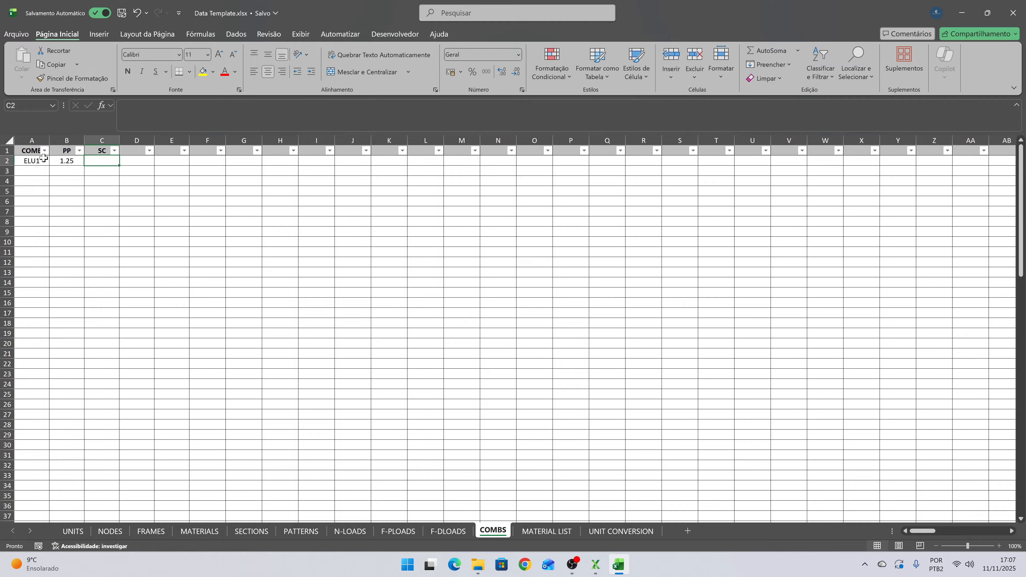
type("1.5")
key("Return")
- Add a second load combination named ELS1 with a PP factor of 1
key("Left")
key("Left")
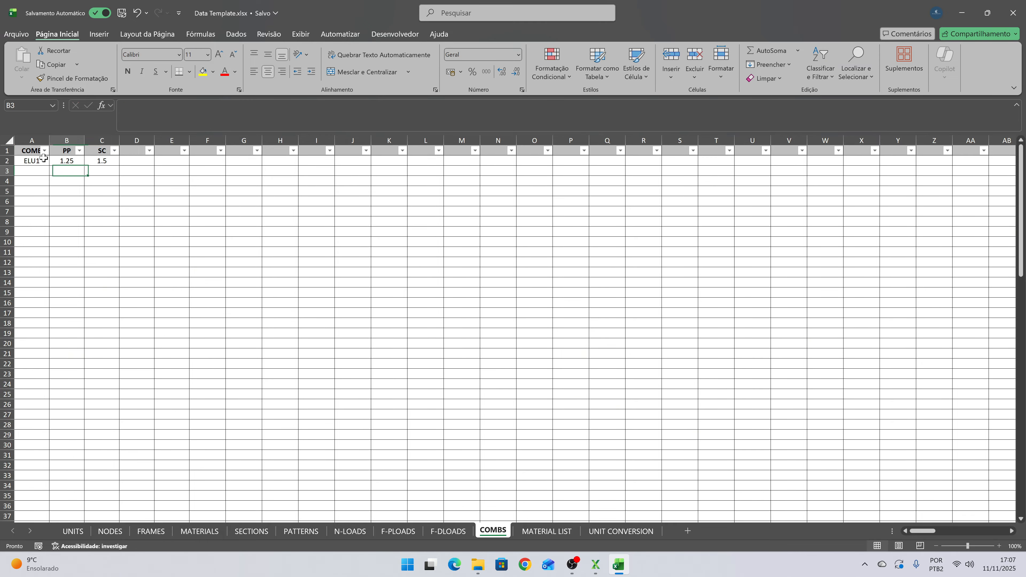
type("ELS")
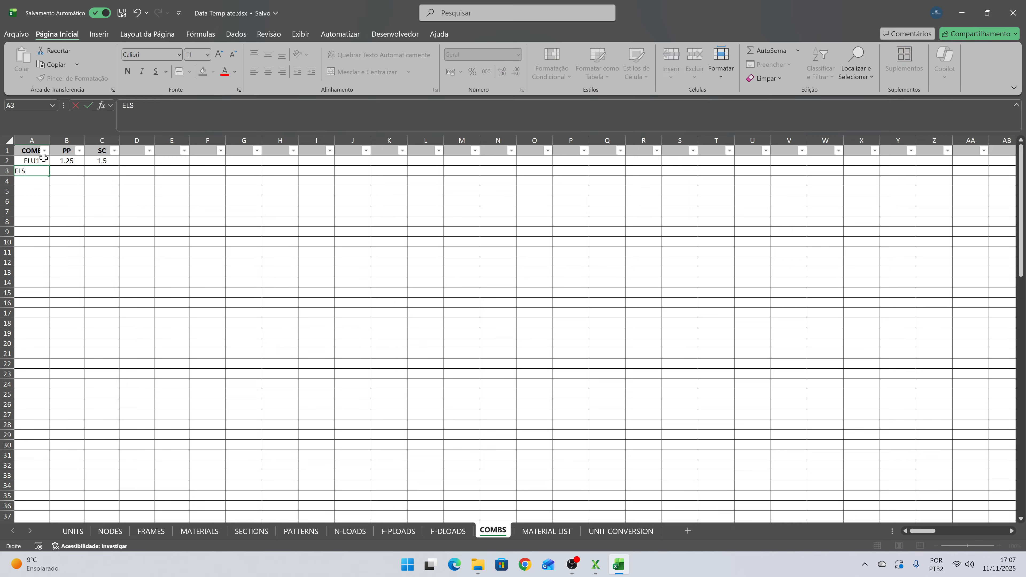
type("1")
key("Right")
type("1")
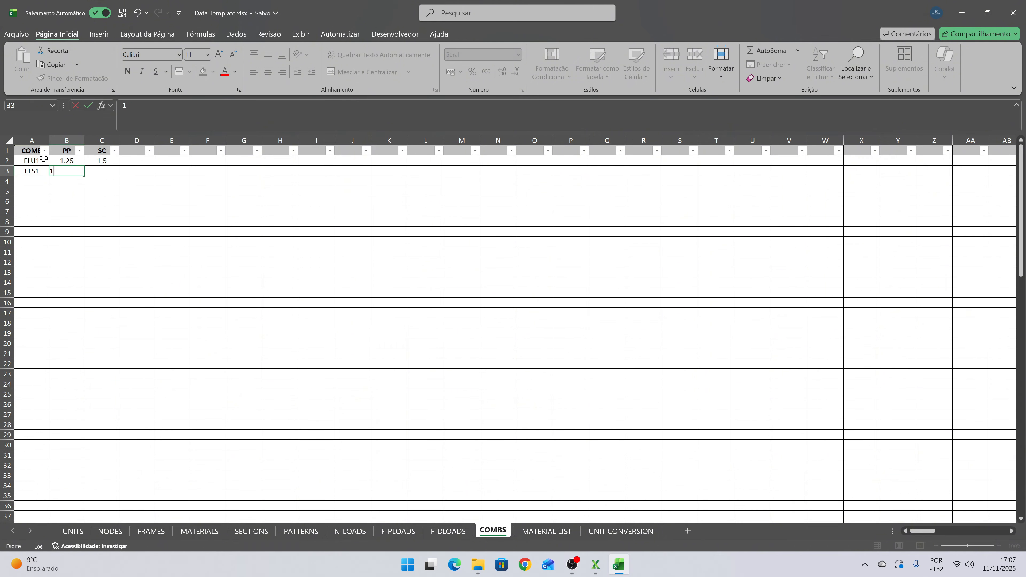
key("Return")
- Set the SC pattern factor of combination ELS1 to 0.4
key("Up")
key("Right")
type("0")
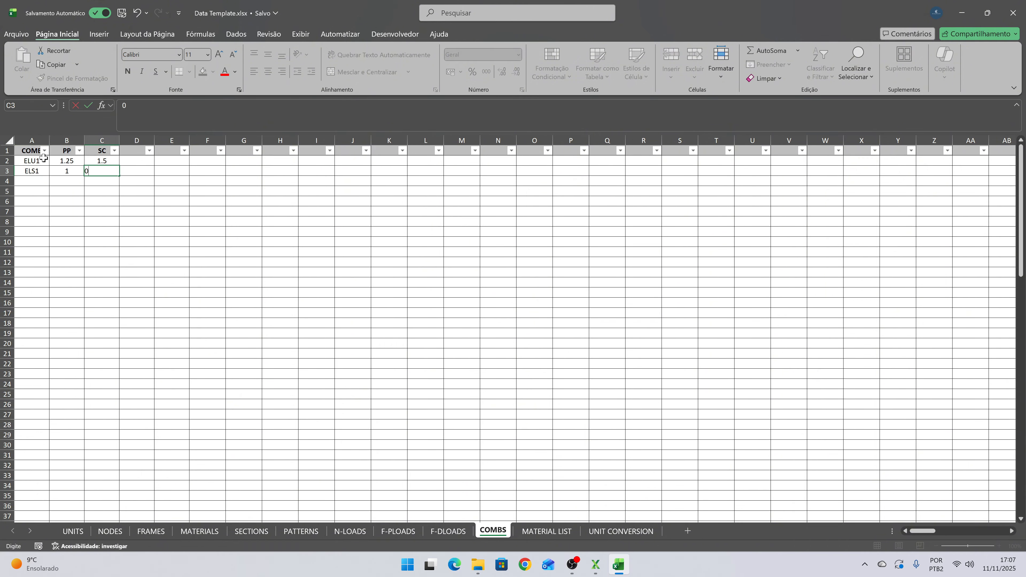
type(".4")
key("Return")
key("Up")
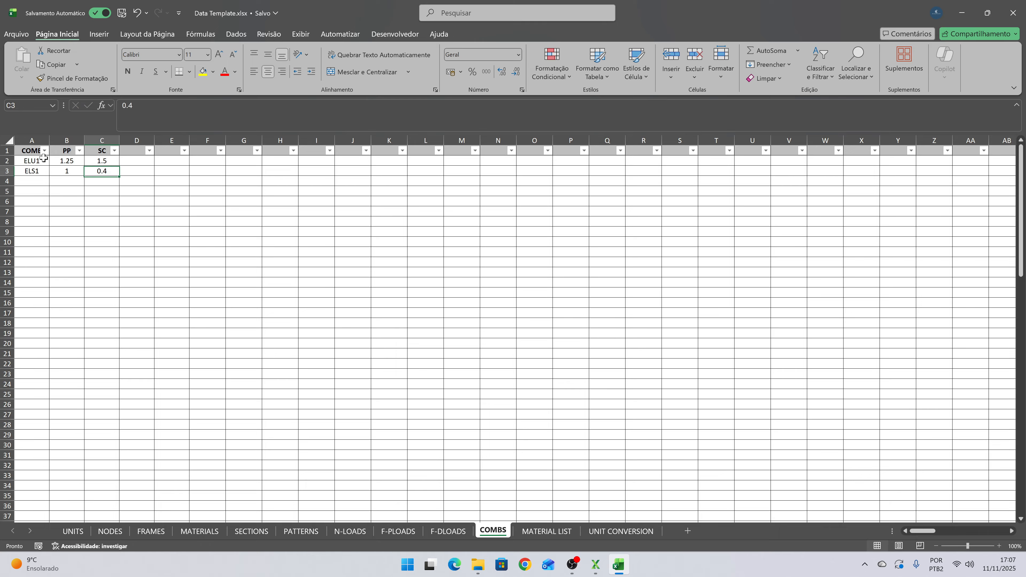
key("Left")
key("Up")
key("Left")
key("Up")
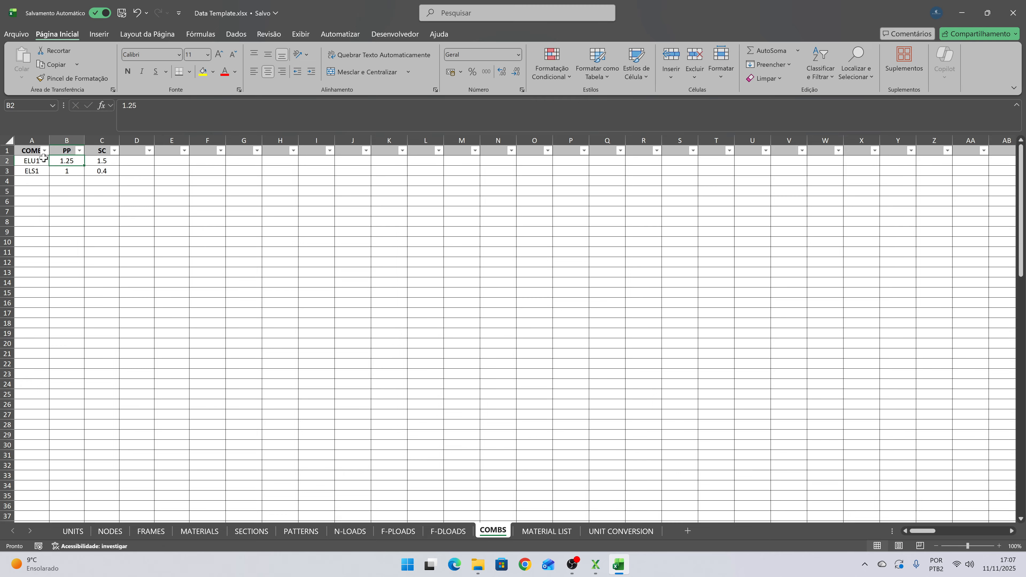
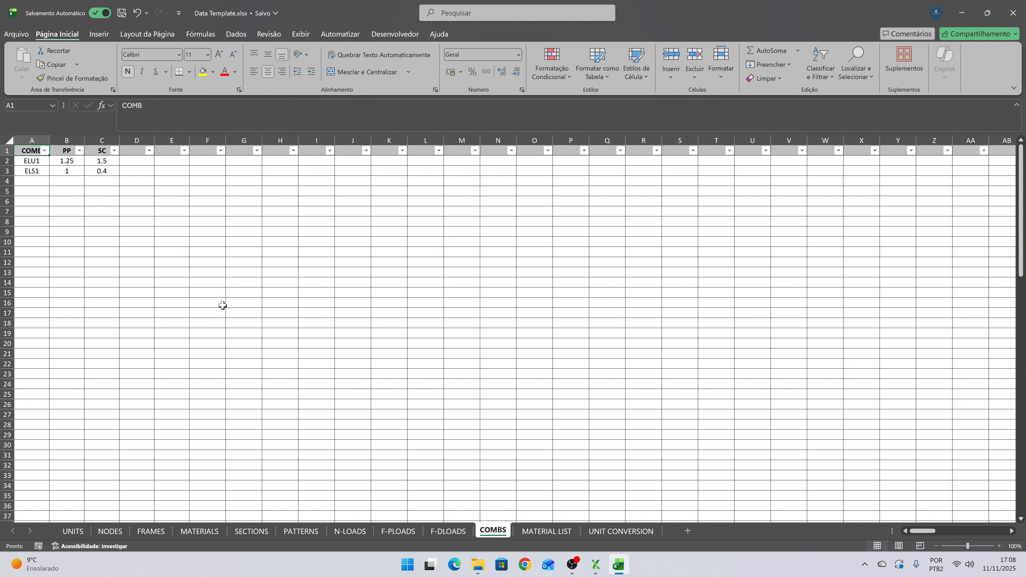
- Review the UNITS, NODES, FRAMES, MATERIALS, SECTIONS, PATTERNS and N-LOADS sheets in turn
left_click(82, 531)
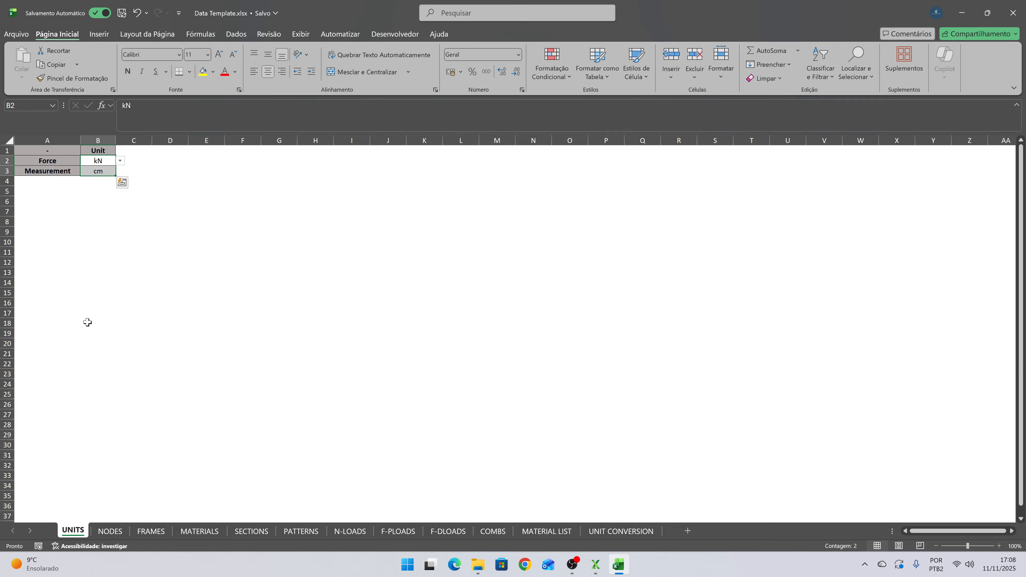
left_click(70, 231)
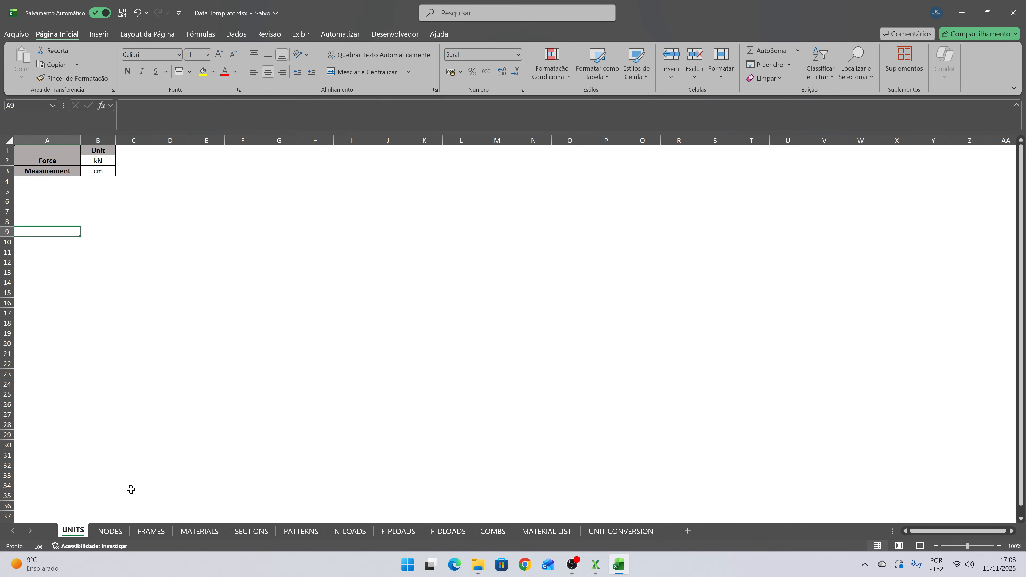
left_click(110, 531)
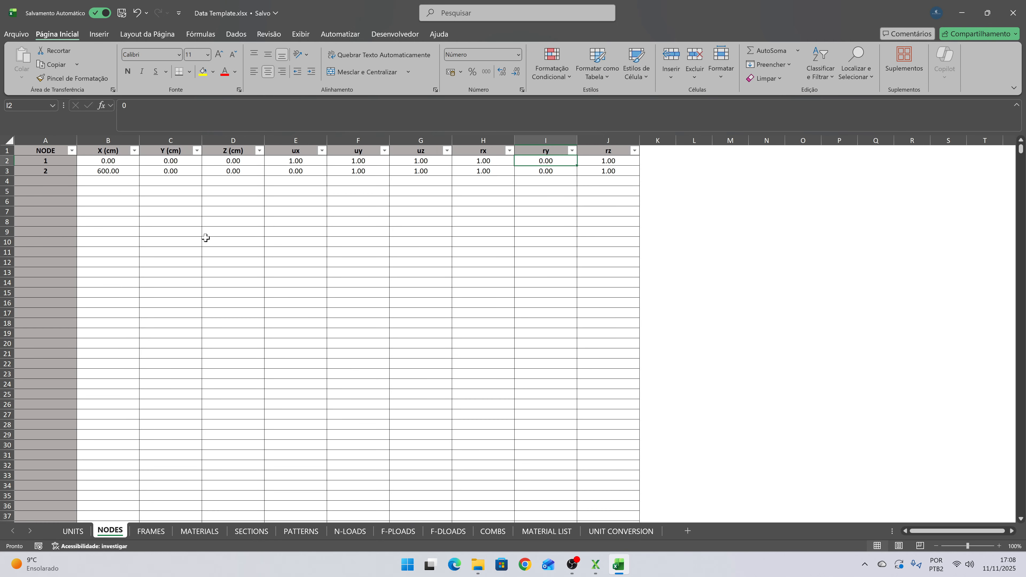
left_click(47, 160)
left_click(50, 169)
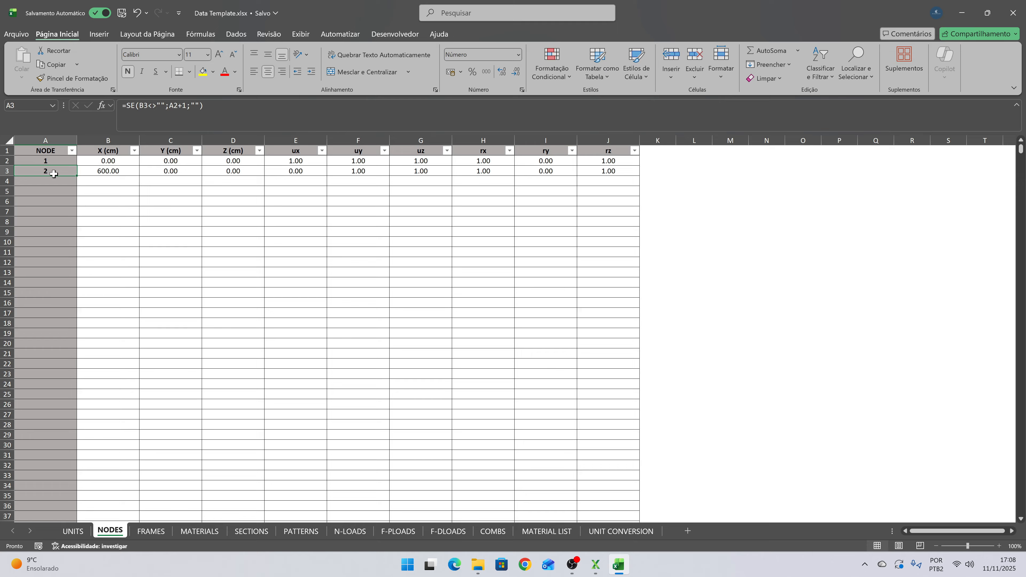
left_click(51, 160)
left_click(57, 169)
left_click(151, 531)
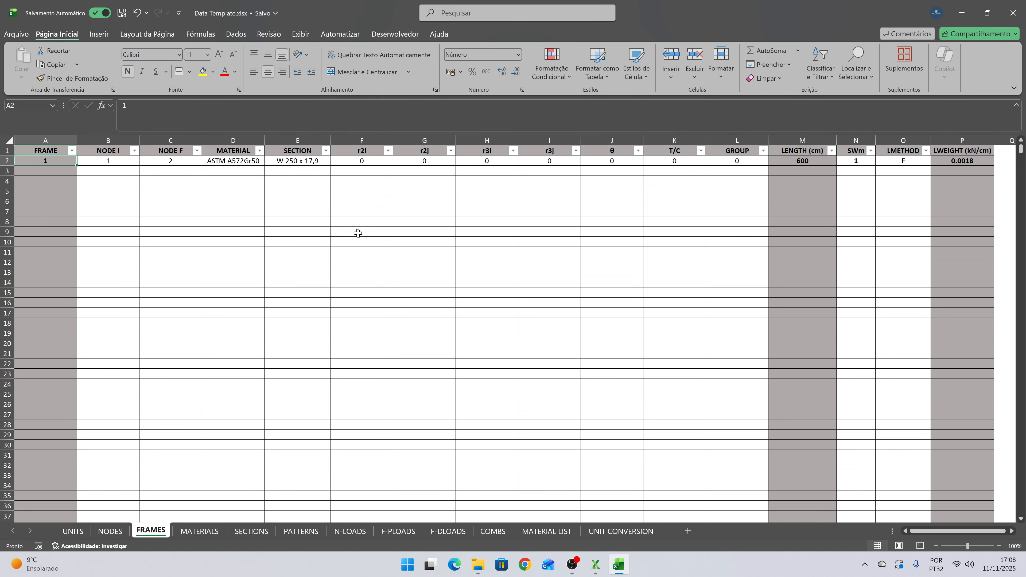
left_click(199, 531)
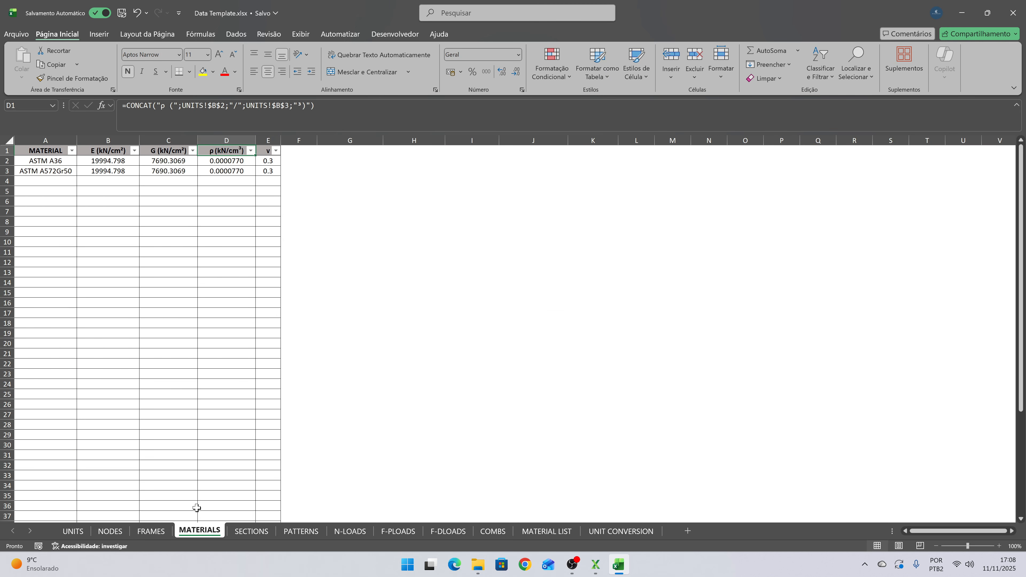
left_click(251, 531)
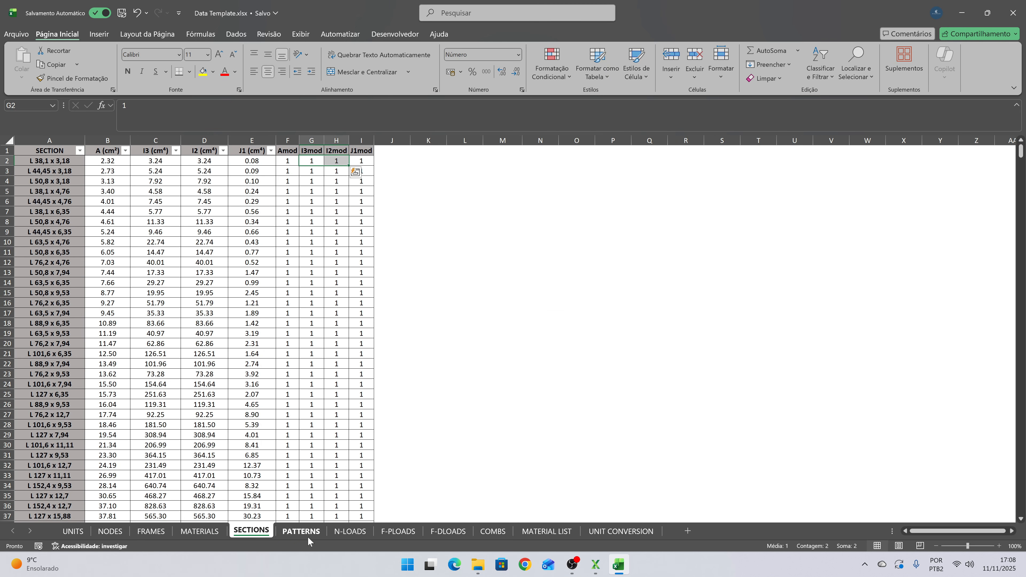
left_click(301, 531)
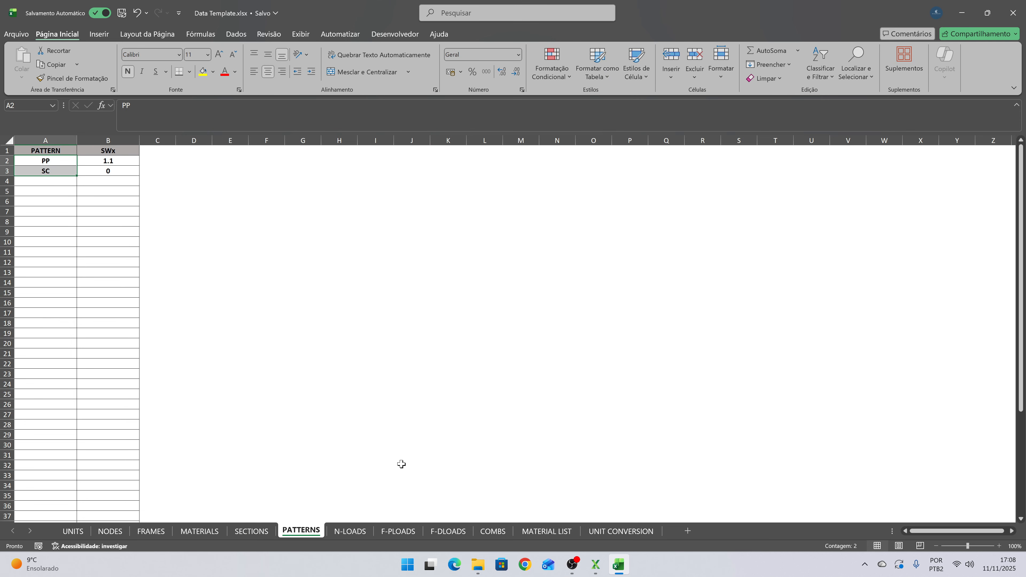
left_click(345, 532)
- Start a point load for frame 1 with pattern SC on the F-PLOADS sheet
left_click(393, 530)
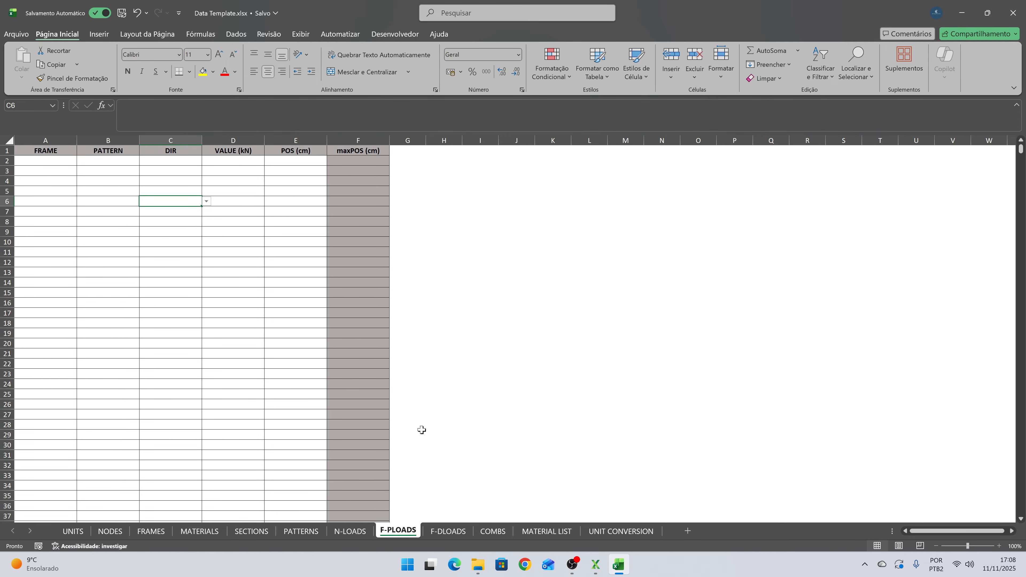
left_click(64, 161)
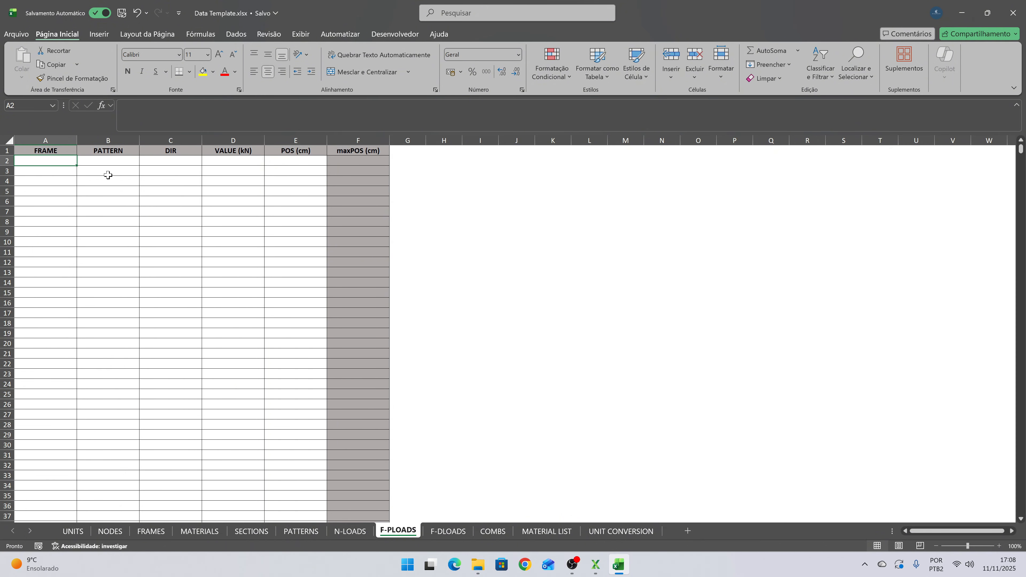
type("1")
key("Tab")
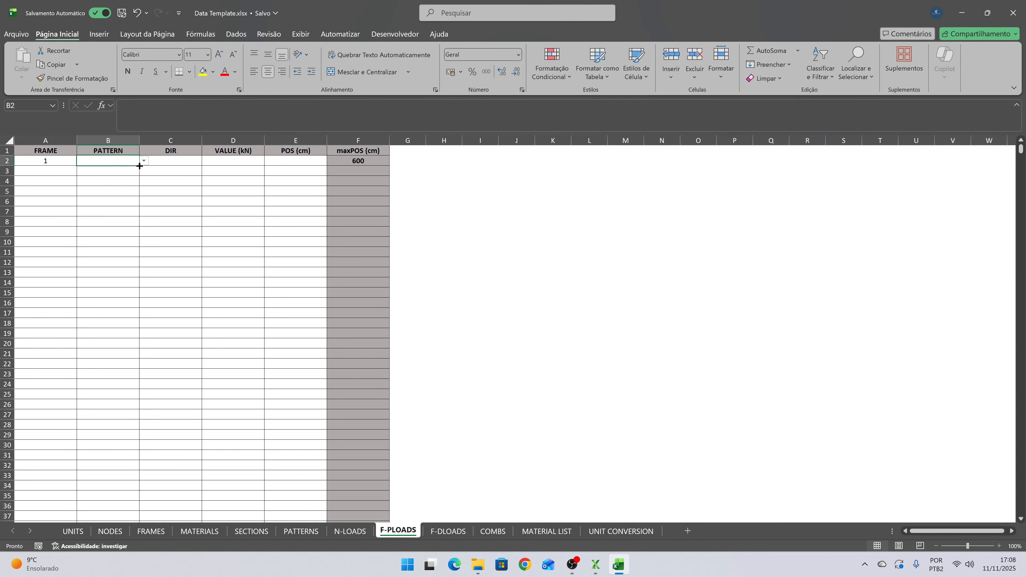
left_click(143, 160)
left_click(124, 179)
- Set frame 1's point load direction to FZ and its value to -1 kN
left_click(180, 161)
left_click(206, 161)
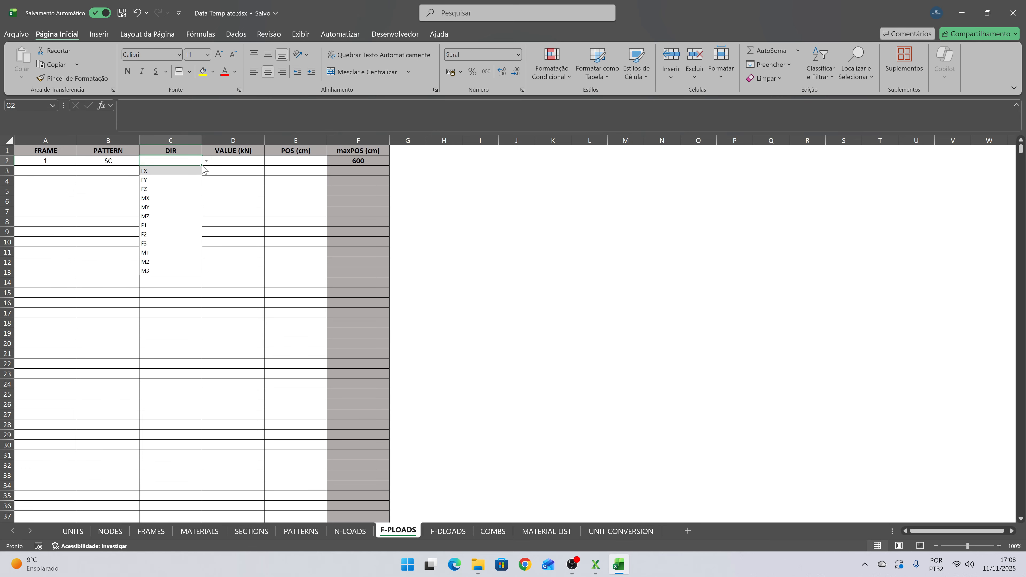
left_click(170, 189)
left_click(244, 159)
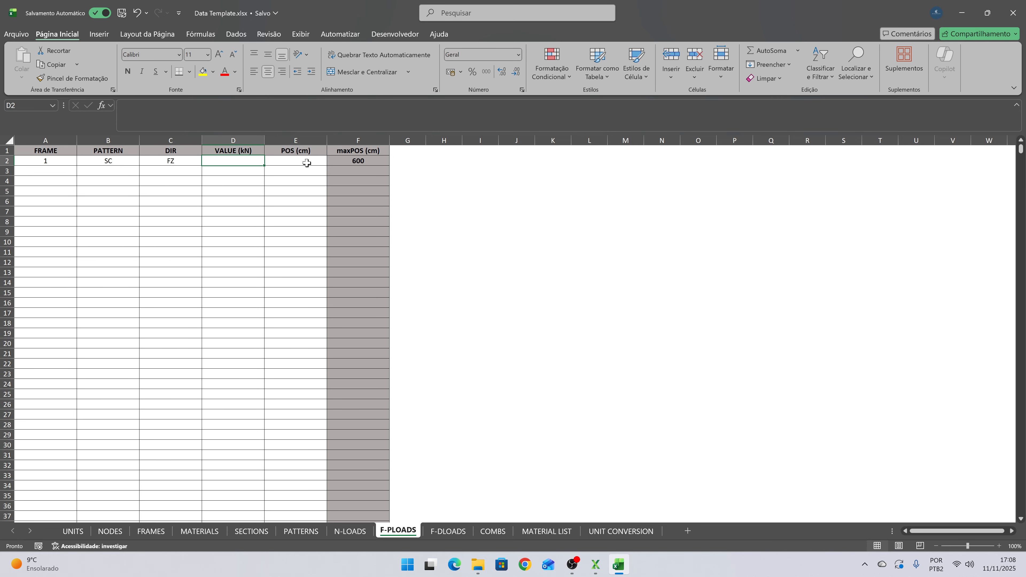
type("-1")
key("Return")
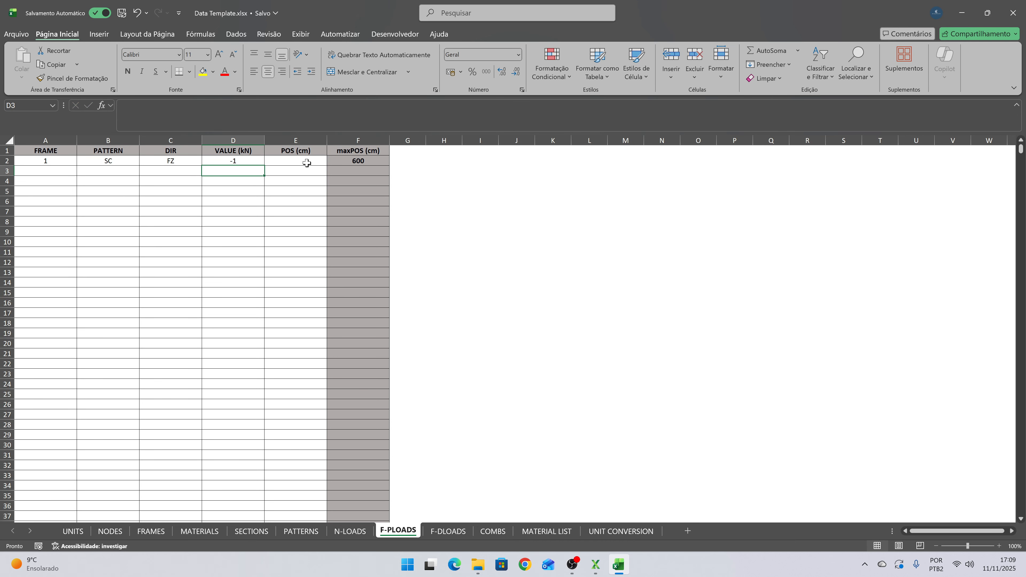
- Change the value of frame 1's point load to -5 kN
left_click(306, 163)
key("Left")
key("Up")
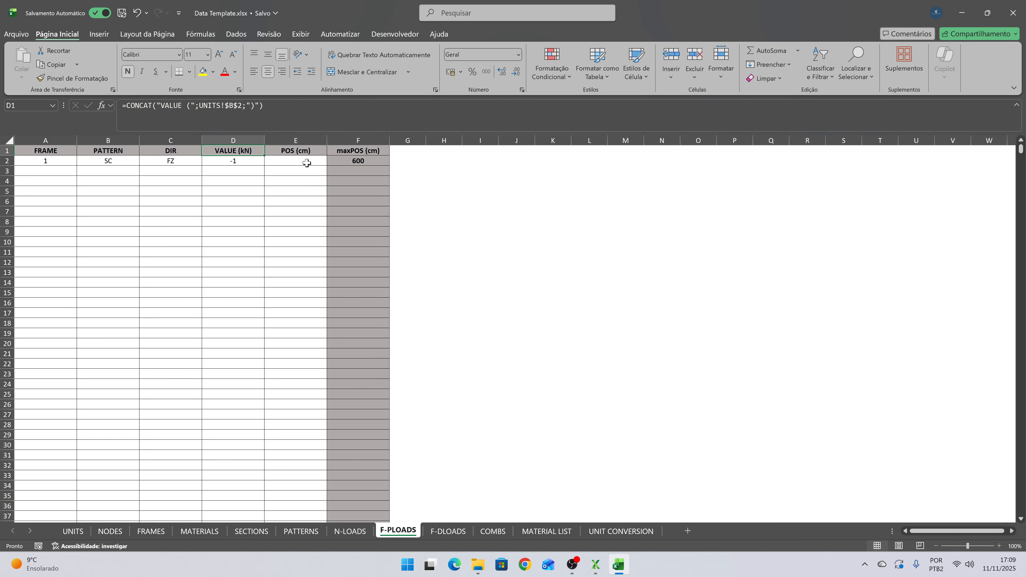
key("Down")
type("-5")
- Set the position of frame 1's point load to 450 cm
left_click(307, 163)
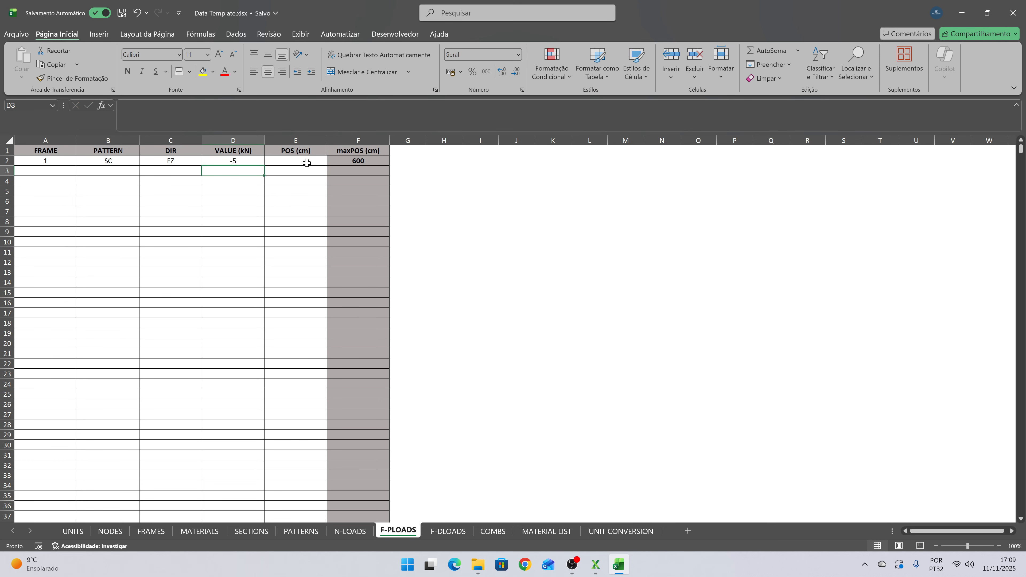
type("450")
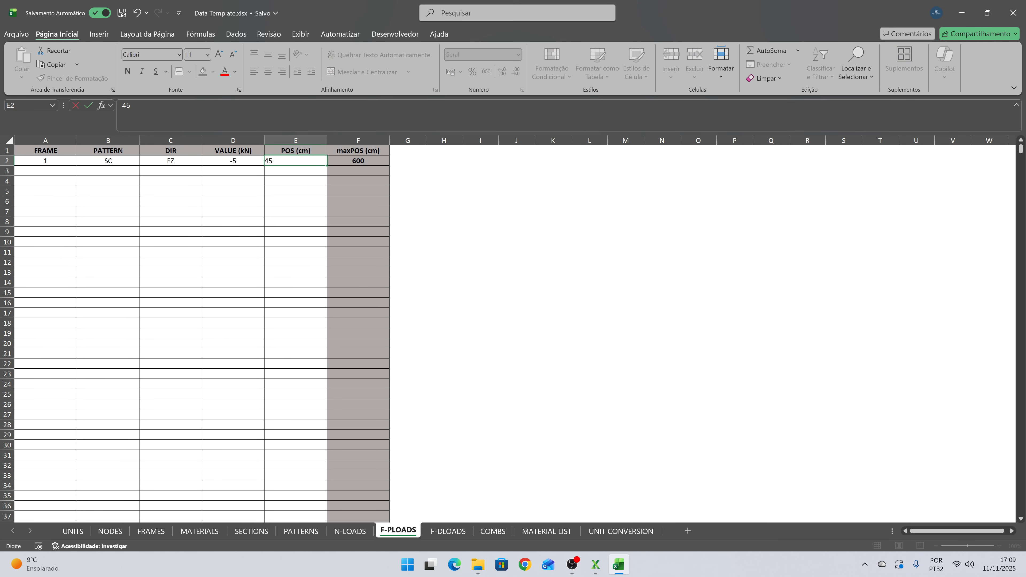
key("Return")
key("Up")
key("Up")
key("Down")
key("Left")
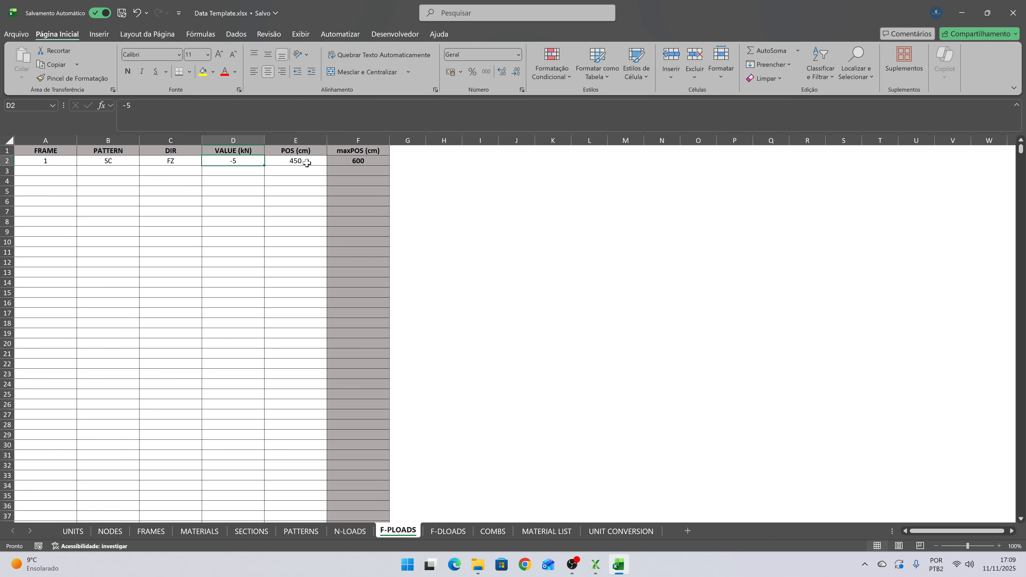
key("Right")
key("Up")
key("Down")
key("Up")
key("Down")
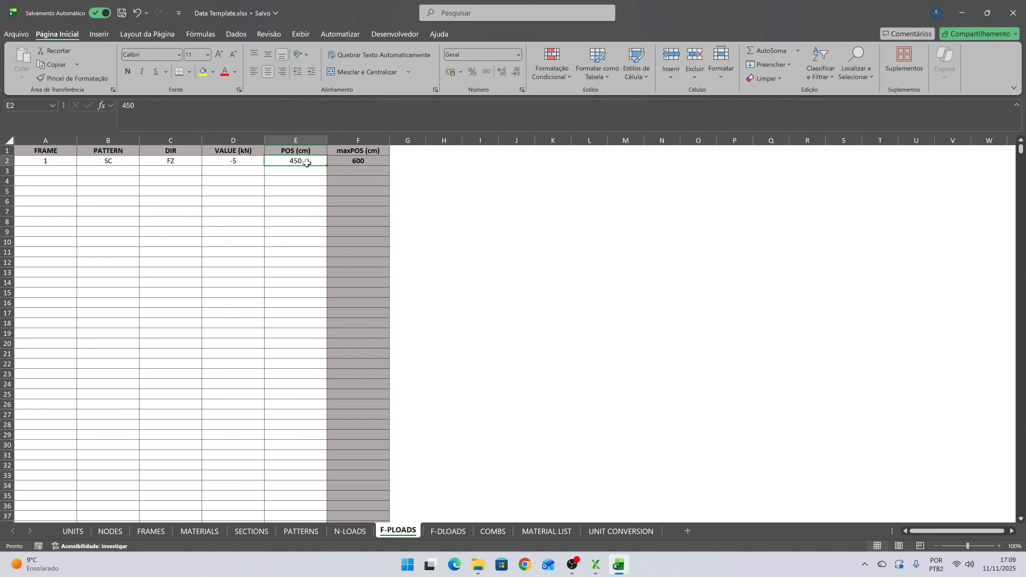
- On the F-DLOADS sheet, set frame 1's distributed load start value to =-10/100 and its end value to -0.2 kN/cm
left_click(433, 535)
left_click(225, 161)
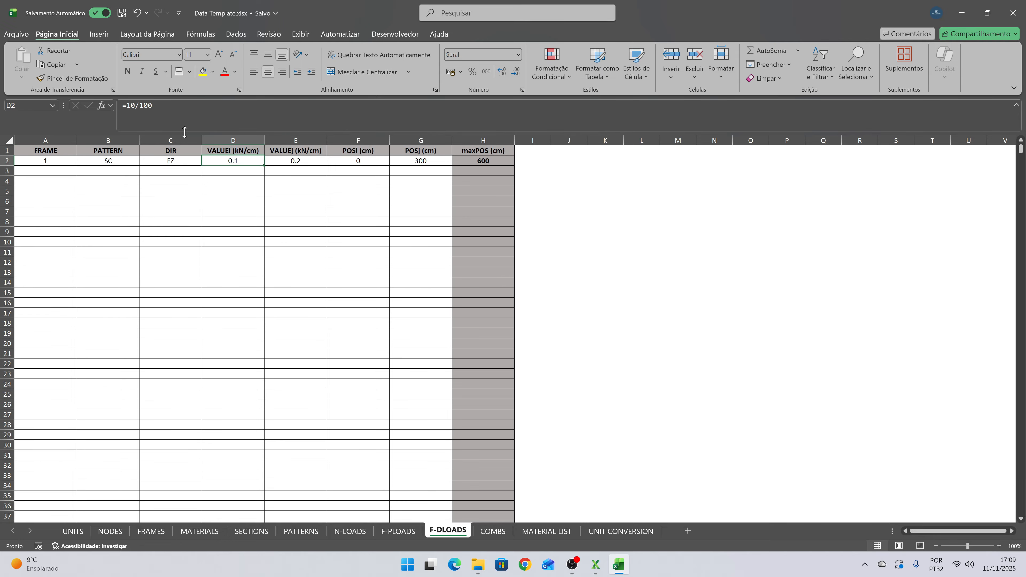
left_click(126, 105)
type("-")
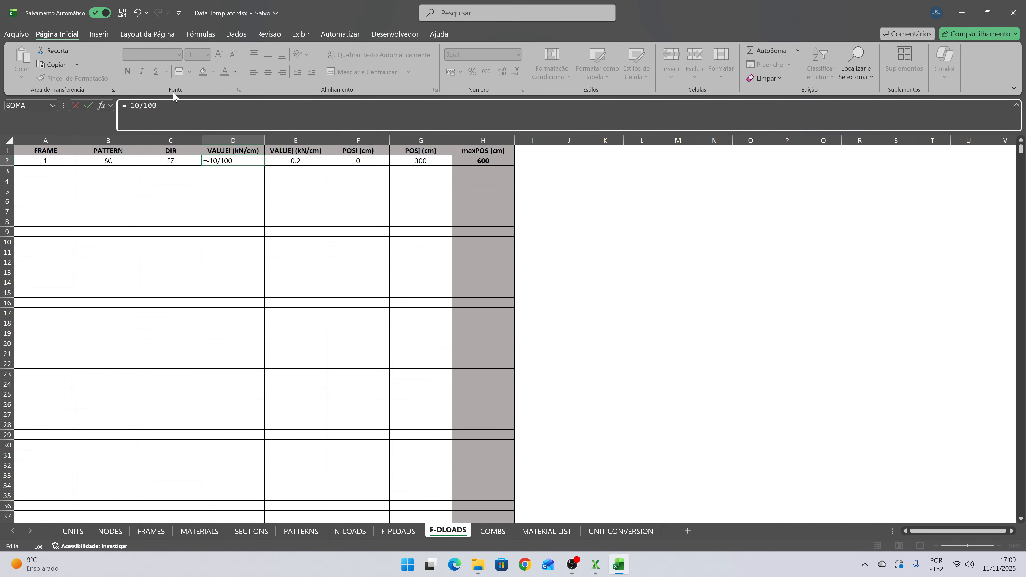
key("Tab")
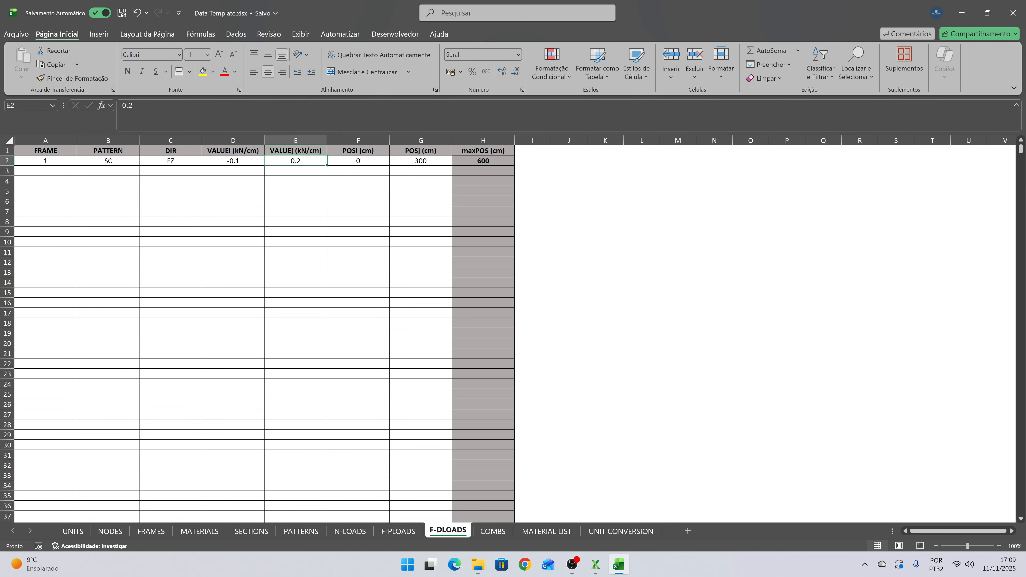
left_click(123, 106)
type("-")
key("Return")
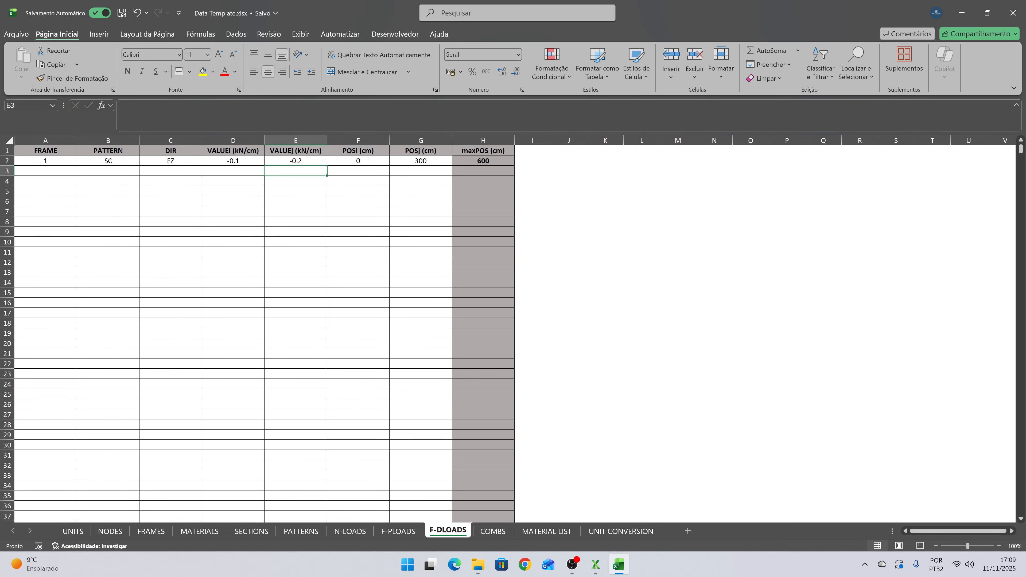
- Examine the values and start and end positions of frame 1's distributed load
key("Up")
key("Left")
key("Right")
key("Left")
key("Right")
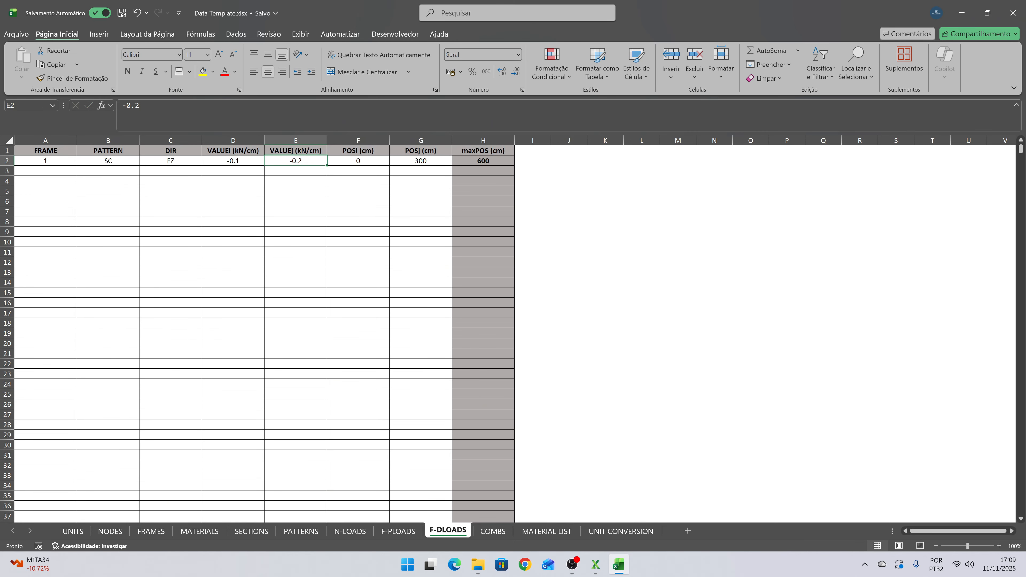
key("Right")
key("Right")
key("Right")
key("Left")
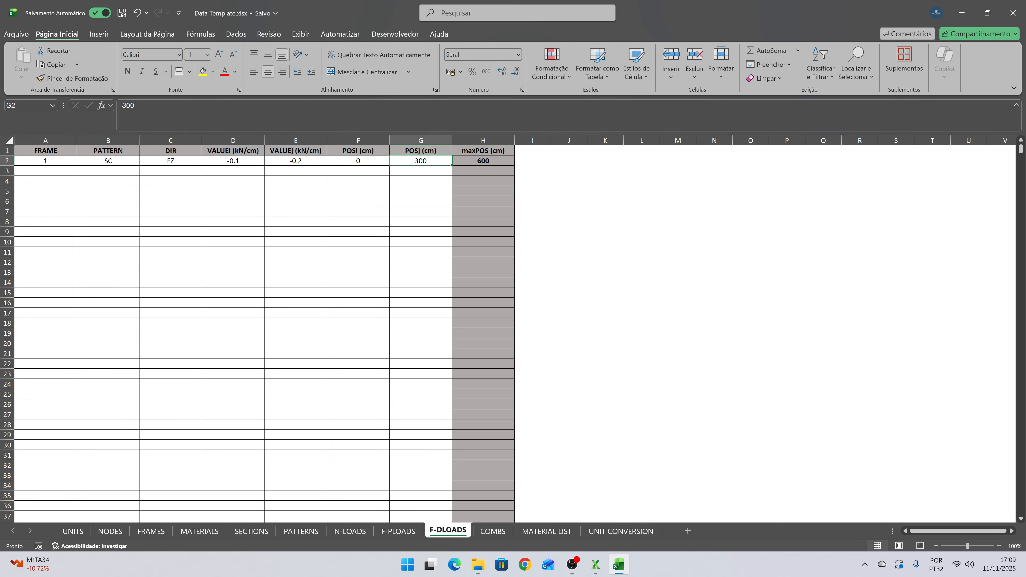
key("Home")
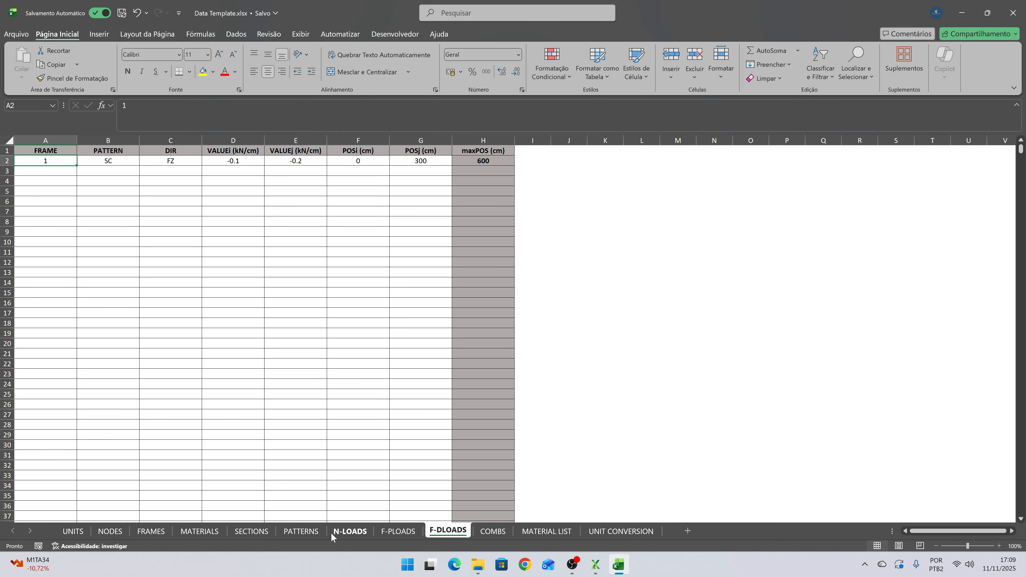
- Review the F-PLOADS, F-DLOADS, COMBS and MATERIAL LIST sheets in turn
left_click(391, 531)
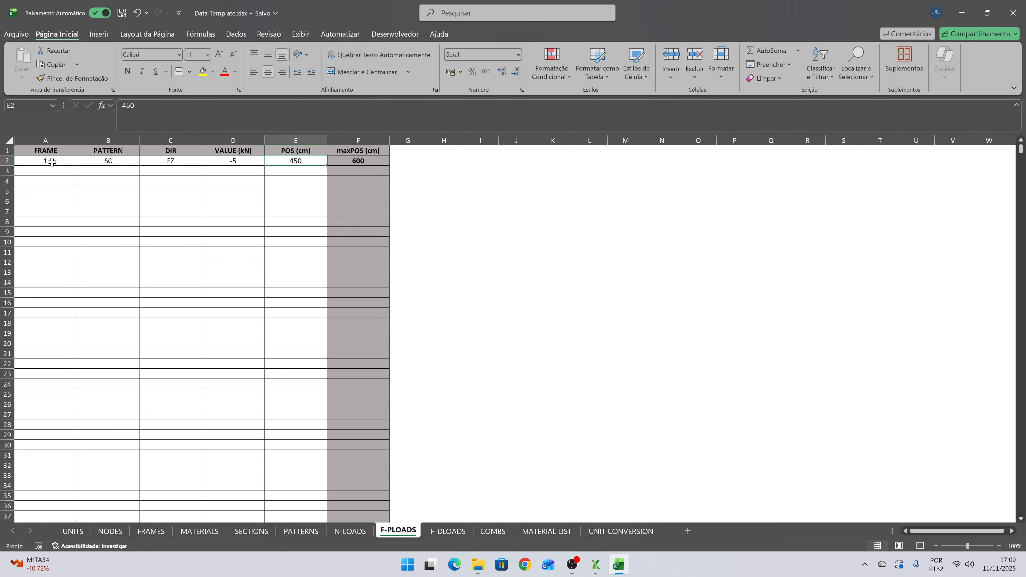
left_click(458, 532)
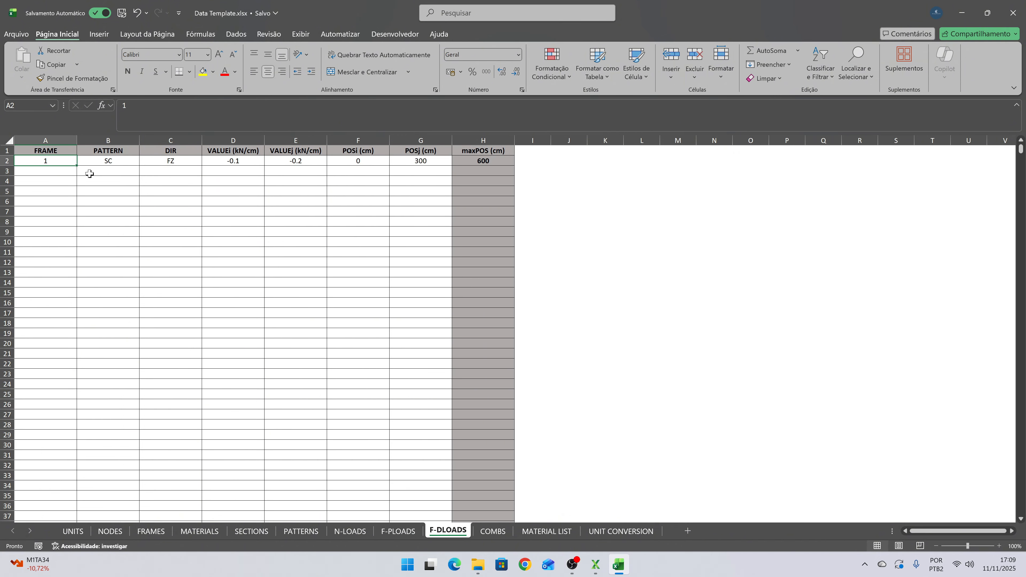
left_click(508, 531)
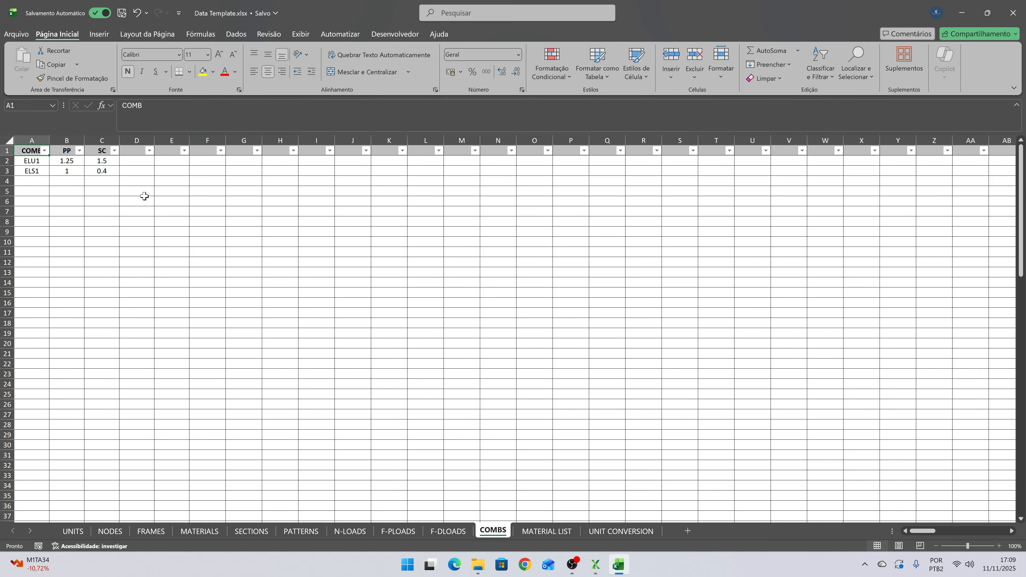
left_click(555, 531)
left_click(300, 256)
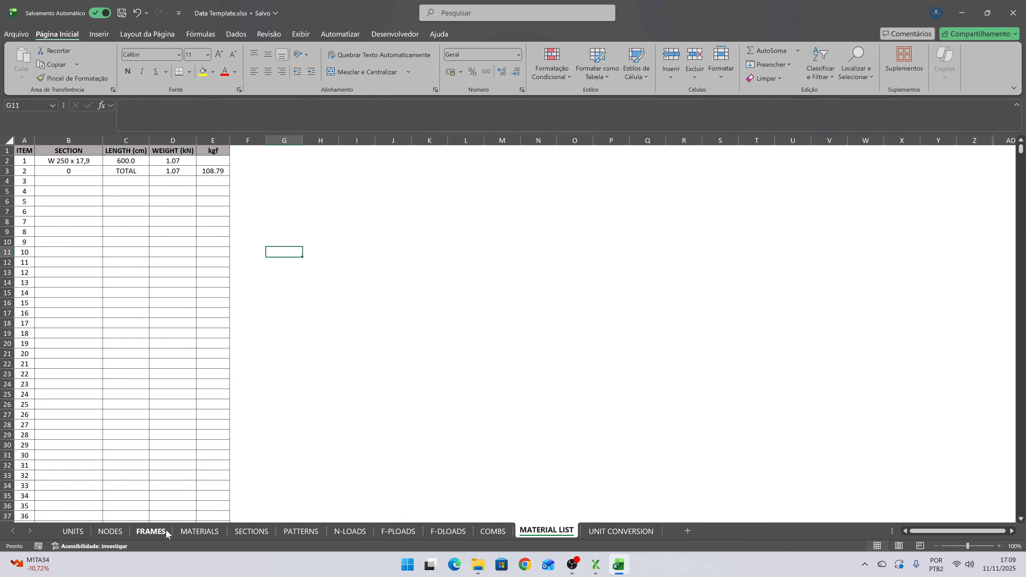
- On the FRAMES sheet, copy frame 1's data from NODE I through GROUP into the next 16 rows, down to row 18
left_click(151, 532)
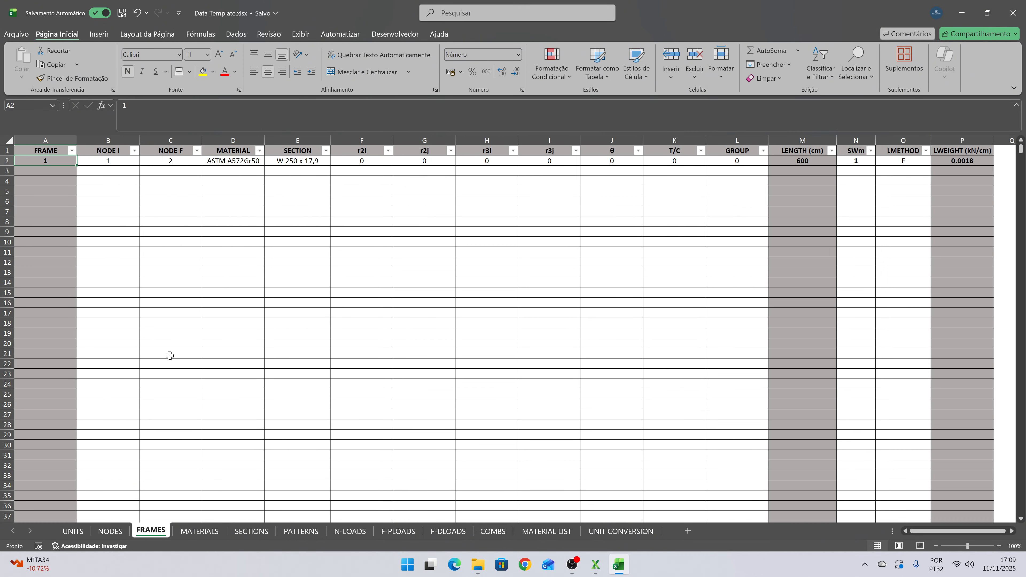
left_click_drag(87, 162, 738, 160)
key("ctrl+c")
key("Down")
key("shift+Down")
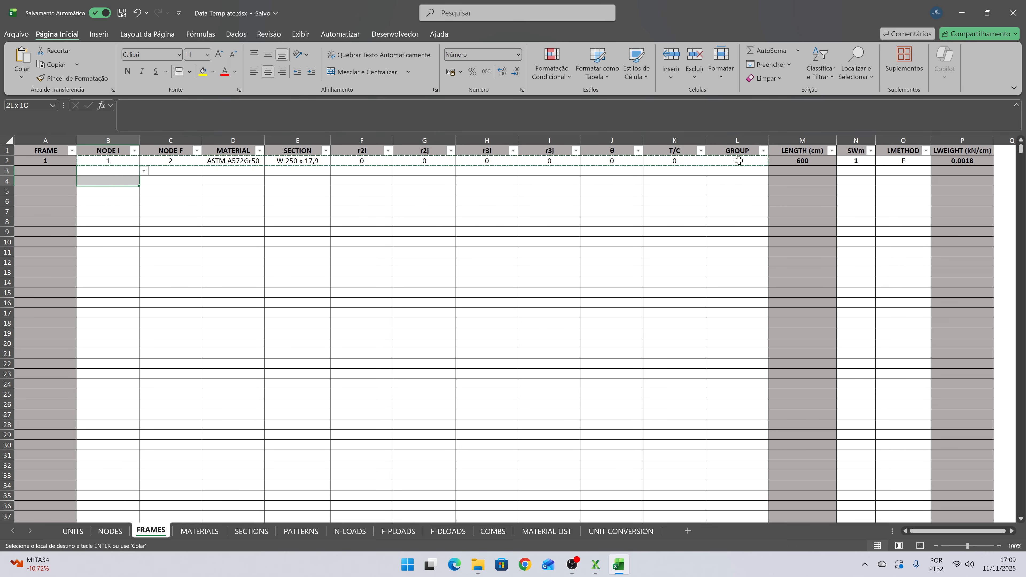
key("shift+Down")
key("shift+Down")
key("shift+Down")
key("shift+Down")
key("shift+Down")
key("shift+Down")
key("shift+Down")
key("shift+Down")
key("shift+Down")
key("shift+Down")
key("shift+Down")
key("shift+Down")
key("shift+Down")
key("shift+Down")
key("ctrl+v")
key("Escape")
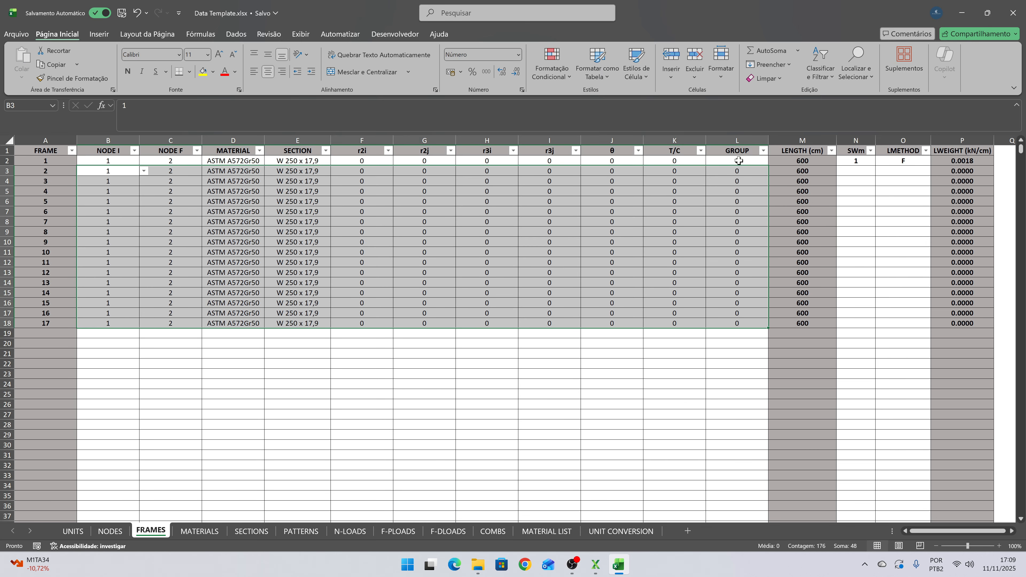
- Copy frame 1's SWm value of 1 and LMETHOD F down to frames 2 through 17
left_click_drag(860, 162, 864, 323)
left_click(902, 161)
type("F")
key("ctrl+c")
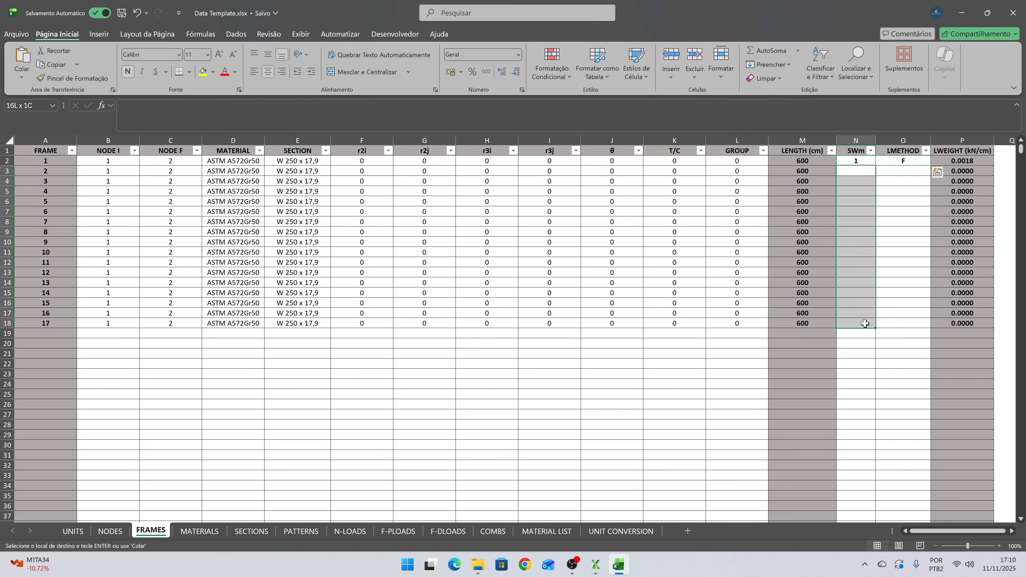
key("ctrl+v")
left_click(531, 269)
left_click(157, 204)
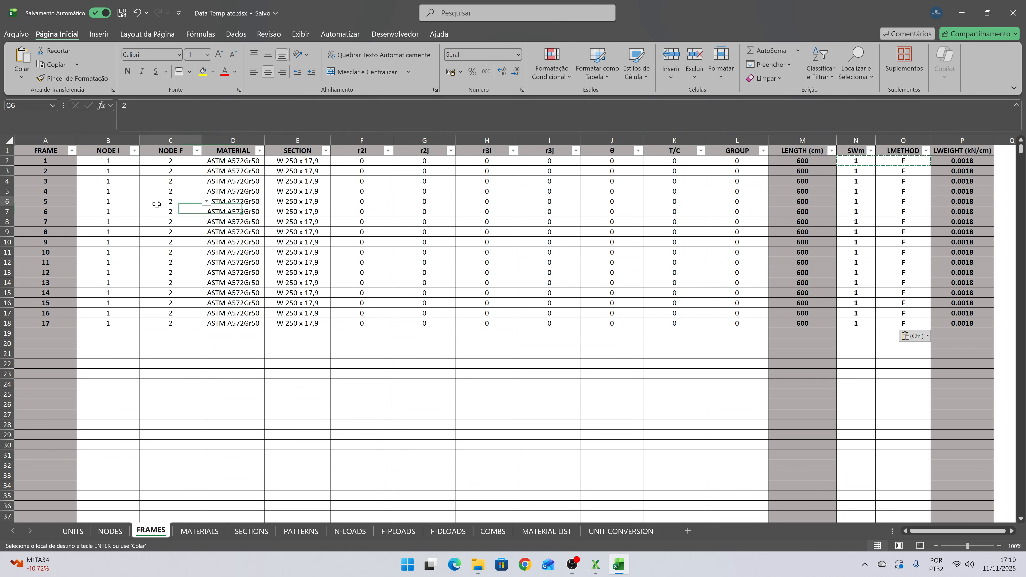
key("Escape")
- Examine the section, total length and total weight cells on the MATERIAL LIST sheet
left_click(537, 530)
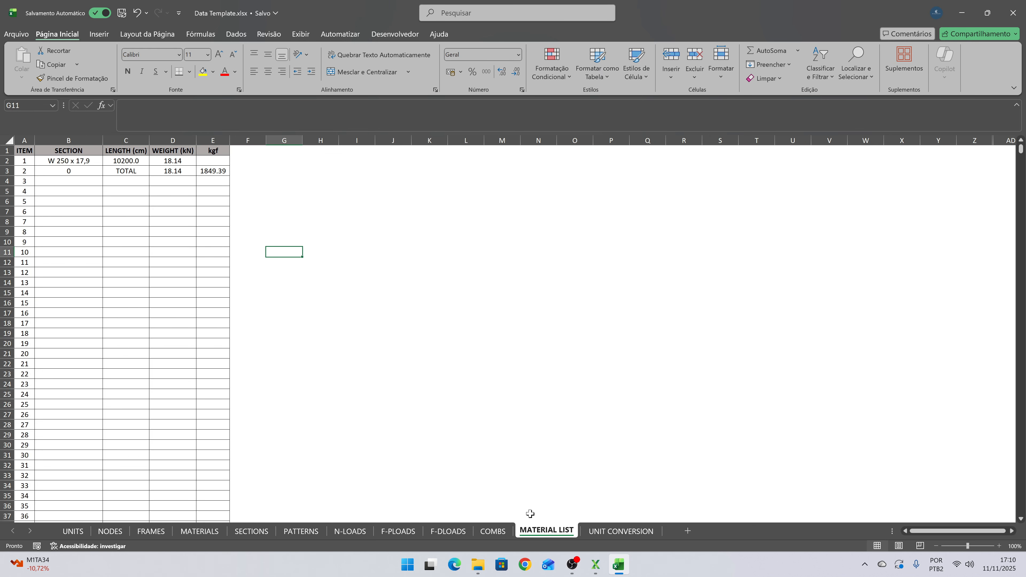
left_click(89, 214)
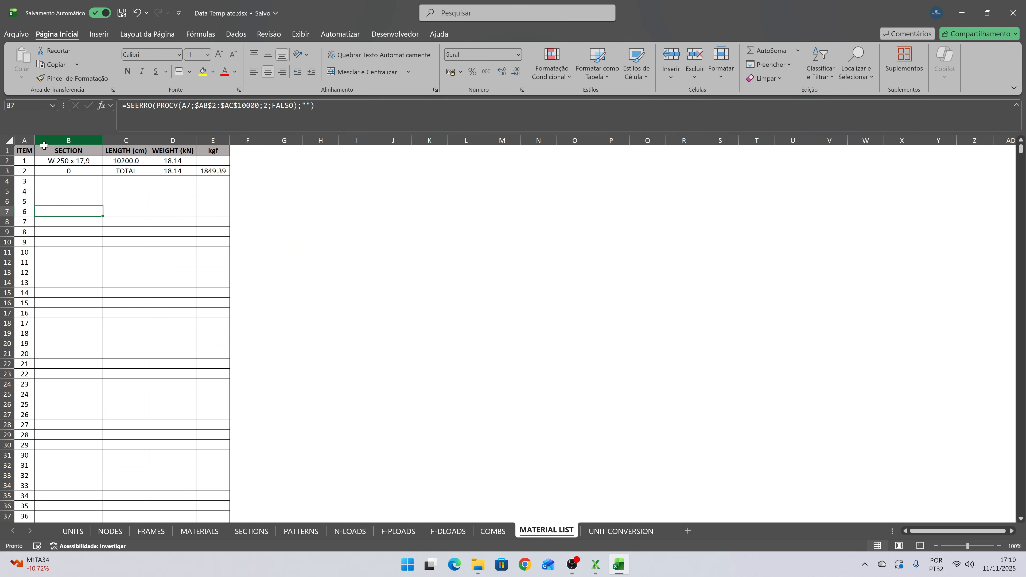
left_click(70, 161)
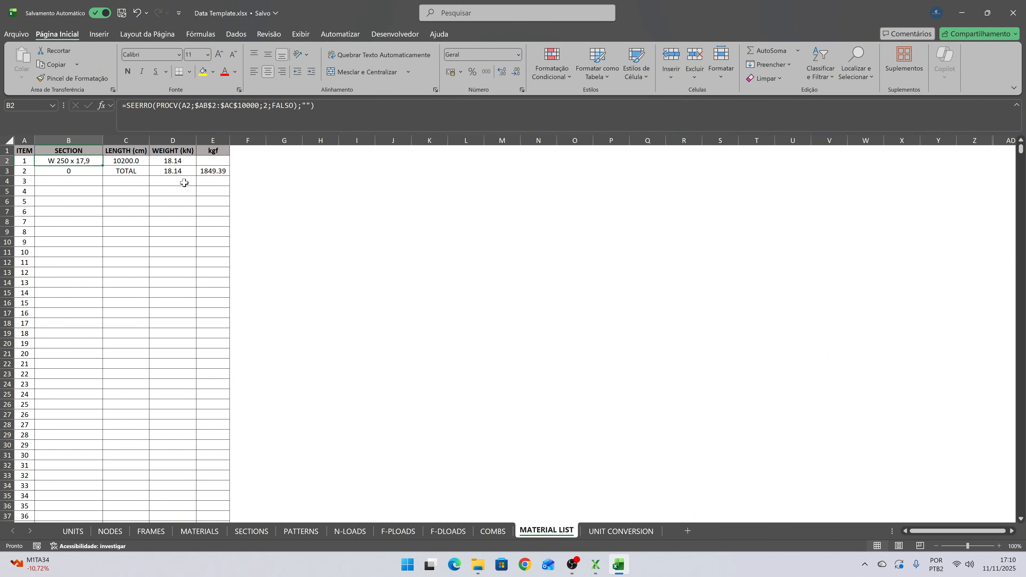
left_click(175, 172)
left_click(137, 162)
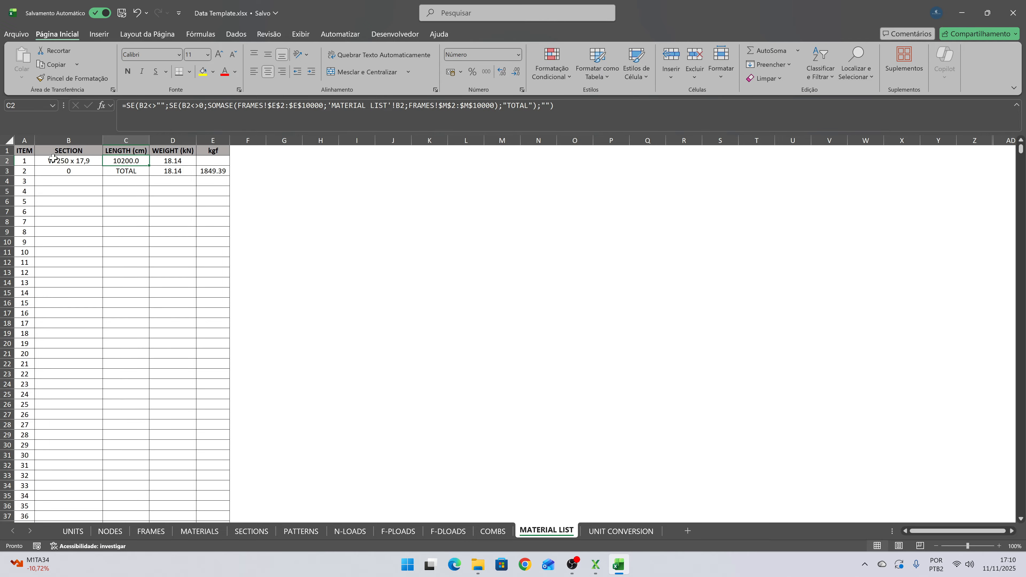
left_click(214, 172)
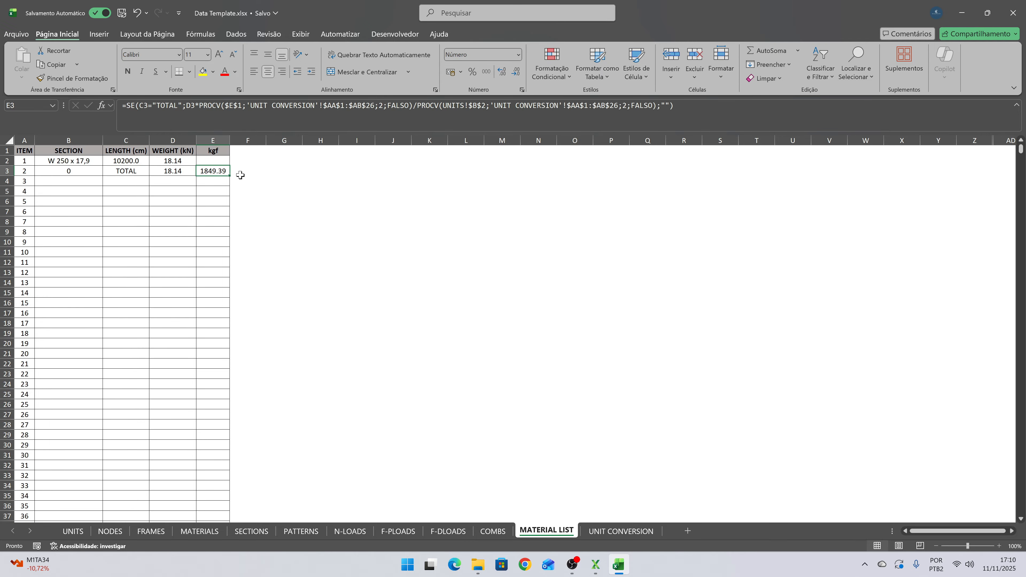
- Set the conversion unit for the total weight in the material list to N
left_click(216, 151)
left_click(235, 150)
left_click(213, 164)
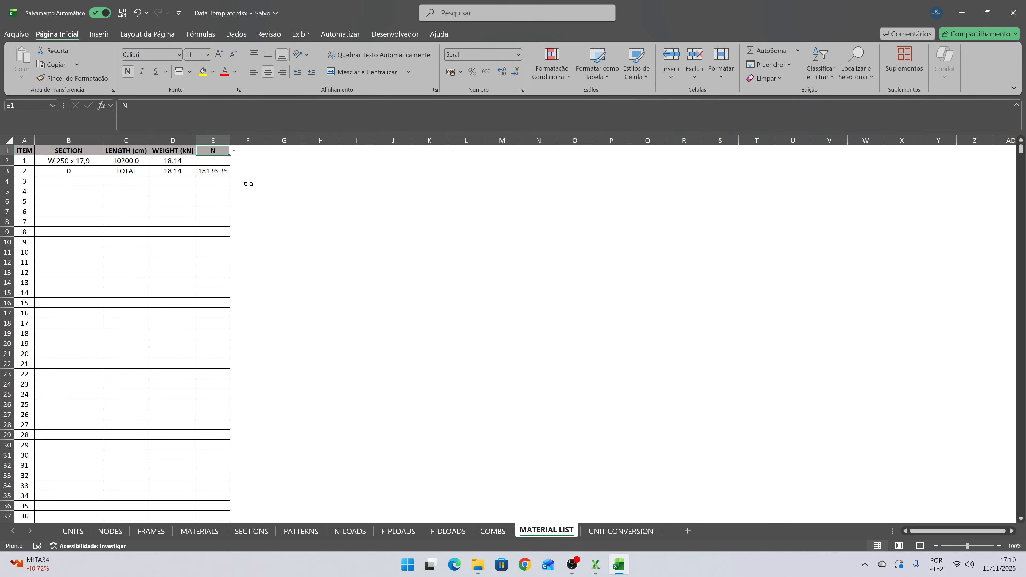
key("Down")
key("Down")
left_click(214, 149)
left_click(234, 150)
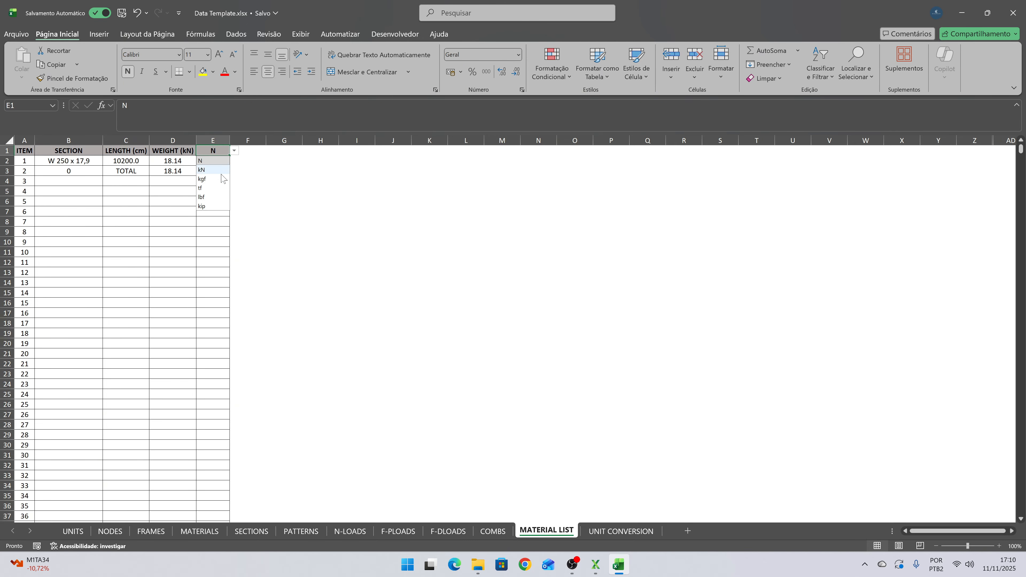
left_click(220, 160)
left_click(235, 151)
left_click(225, 158)
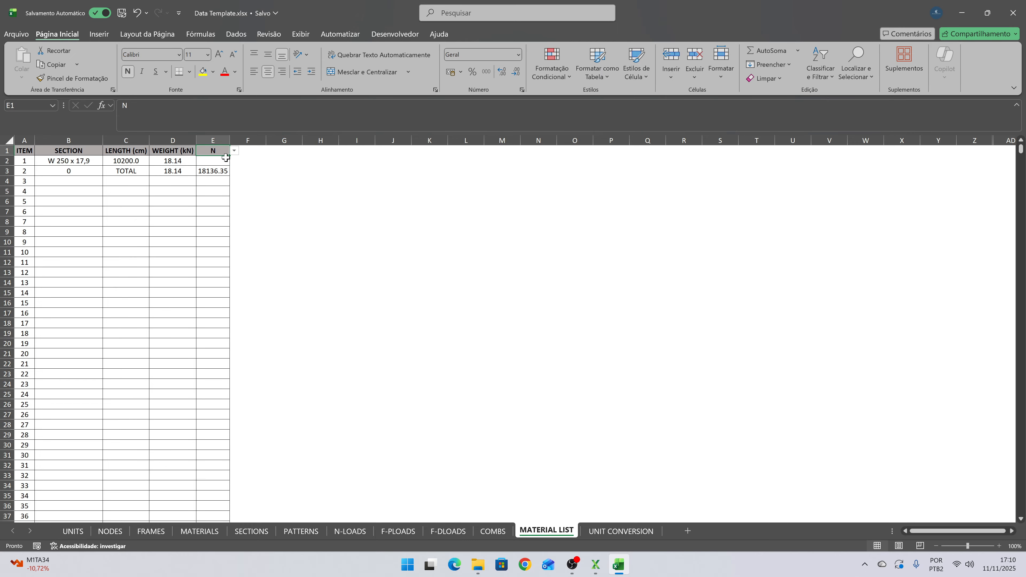
- Try kN as the total weight's conversion unit, and set it to lbf instead
left_click(234, 151)
left_click(213, 169)
left_click(235, 151)
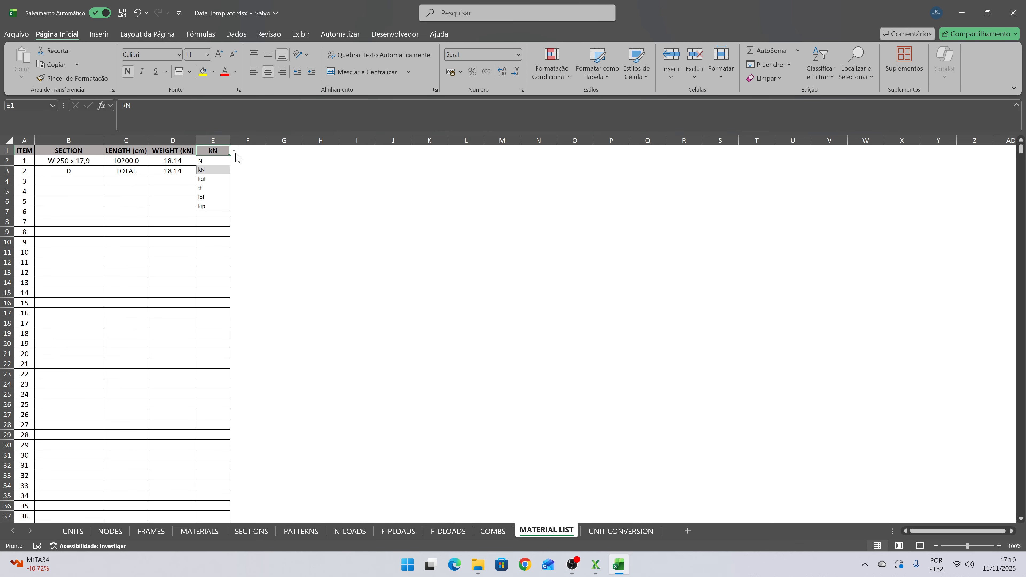
left_click(213, 197)
left_click(213, 171)
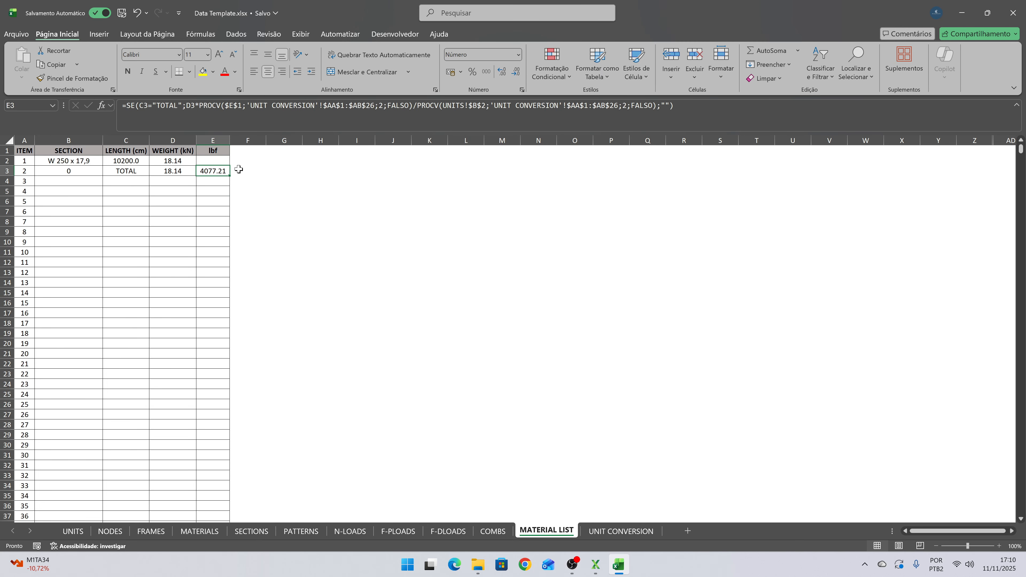
- Set the conversion unit for the total weight in the material list to kgf
left_click(227, 152)
left_click(235, 150)
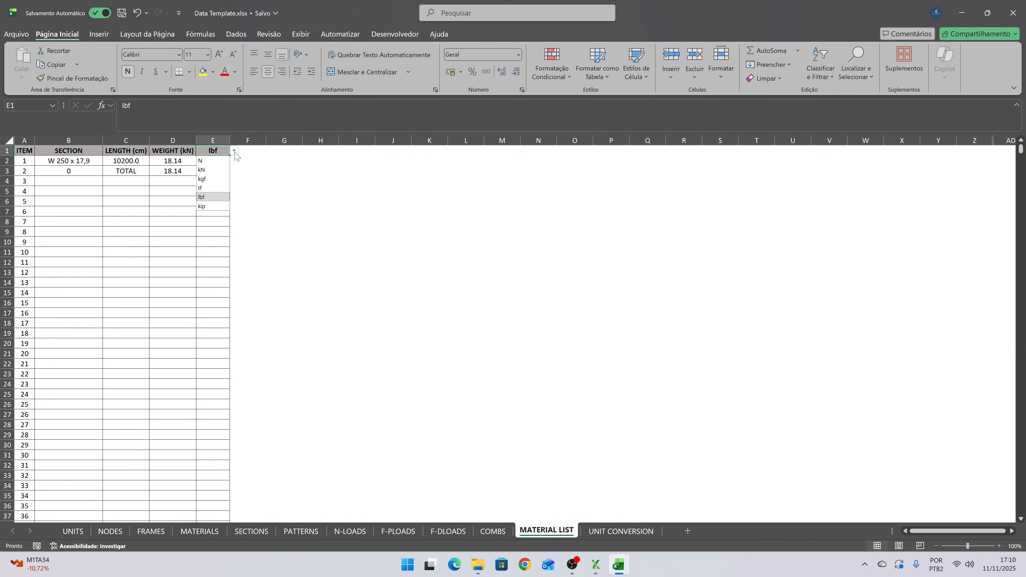
left_click(216, 179)
left_click(218, 173)
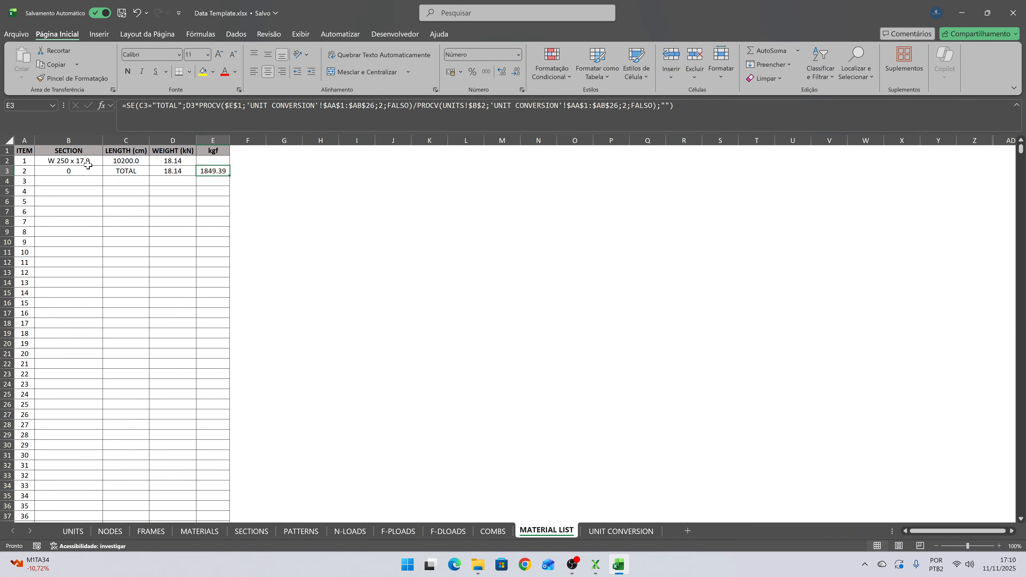
- Clear the data of frames 2 through 17 on the FRAMES sheet, including SWm and LMETHOD, and save the workbook
left_click(159, 529)
left_click(122, 283)
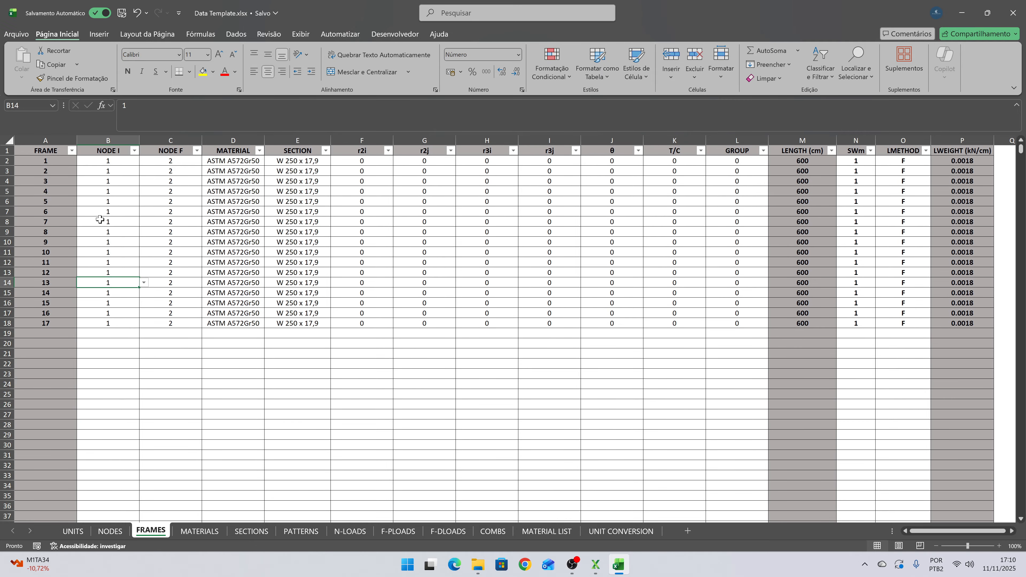
left_click_drag(108, 171, 722, 318)
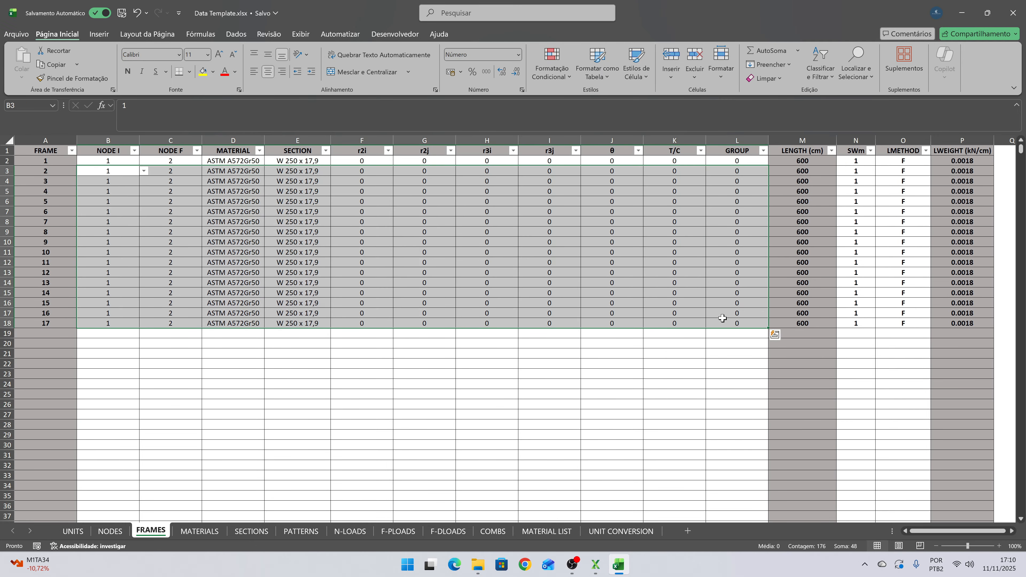
key("Delete")
left_click_drag(848, 172, 907, 326)
key("Delete")
left_click(500, 202)
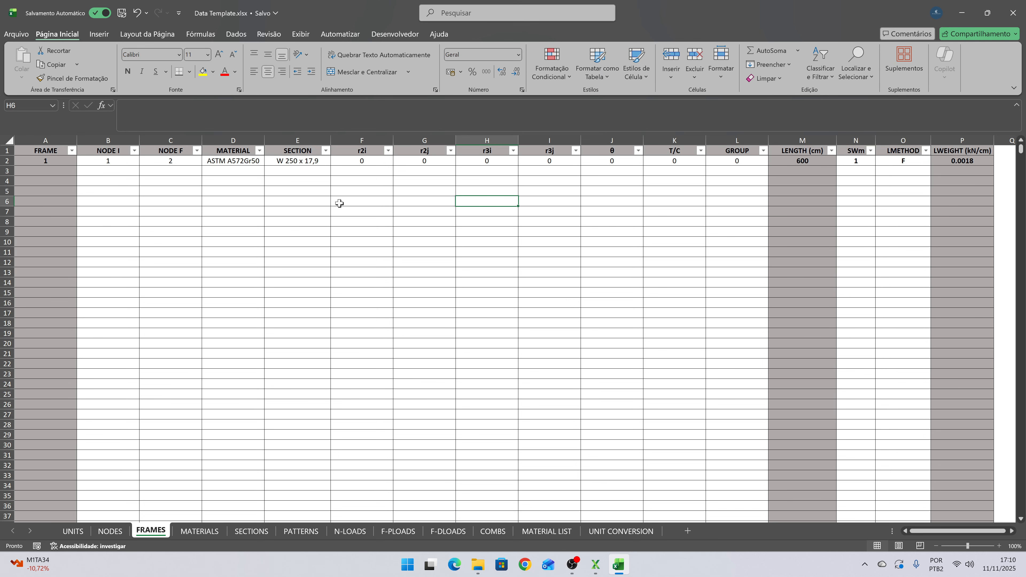
left_click(122, 13)
- Switch to XStrudes and try to load Data Template.xlsx from the desktop folder EXEMPLOS\EX1 as the model
left_click(597, 566)
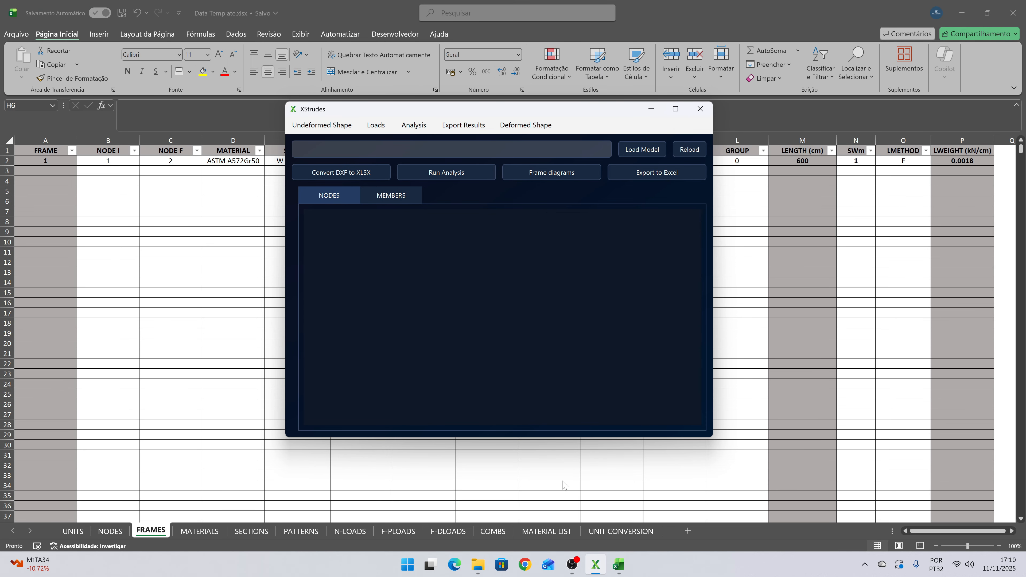
left_click(635, 153)
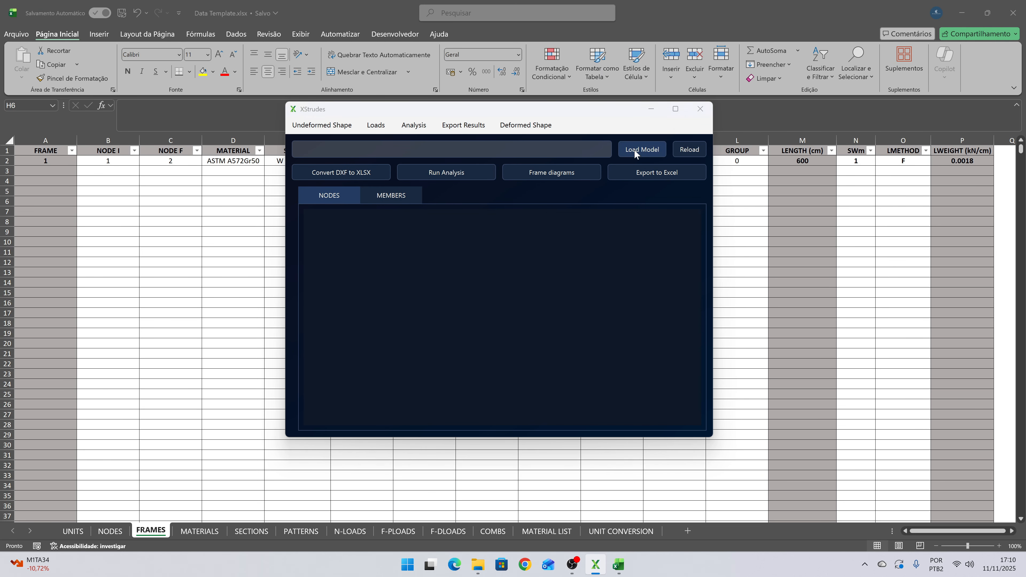
scroll(347, 279, "up", 5)
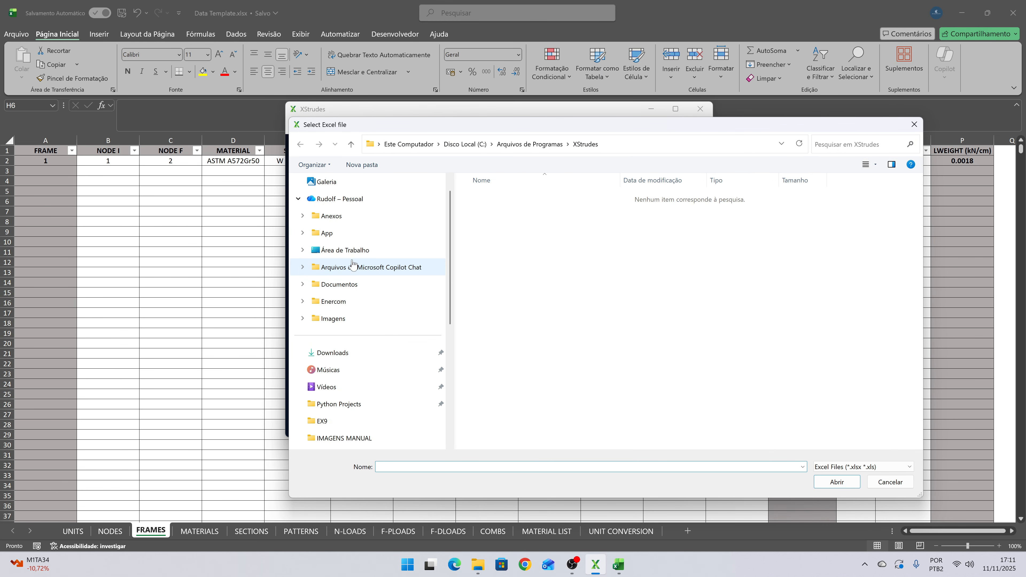
left_click(346, 250)
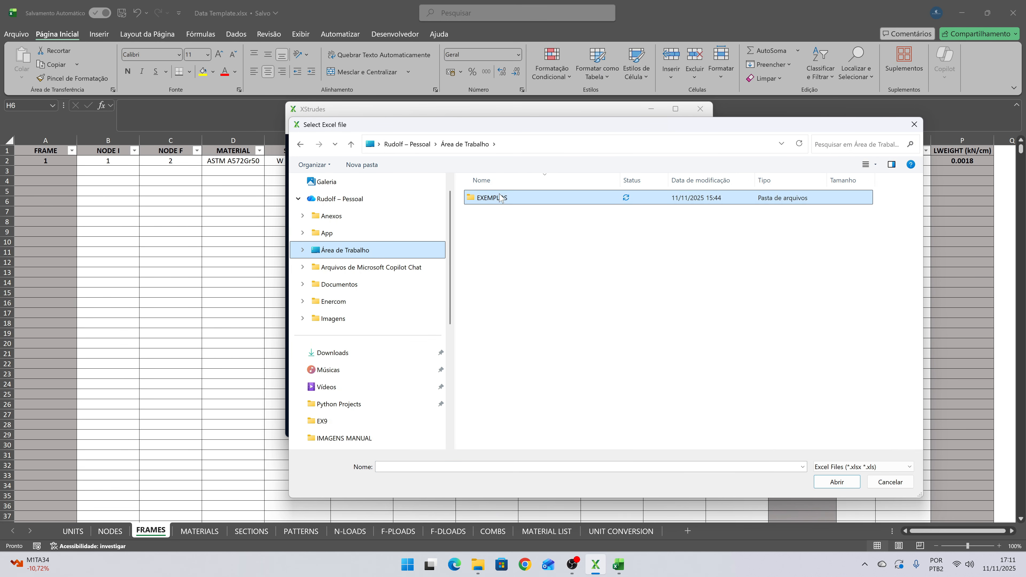
double_click(508, 194)
left_click(495, 201)
double_click(495, 201)
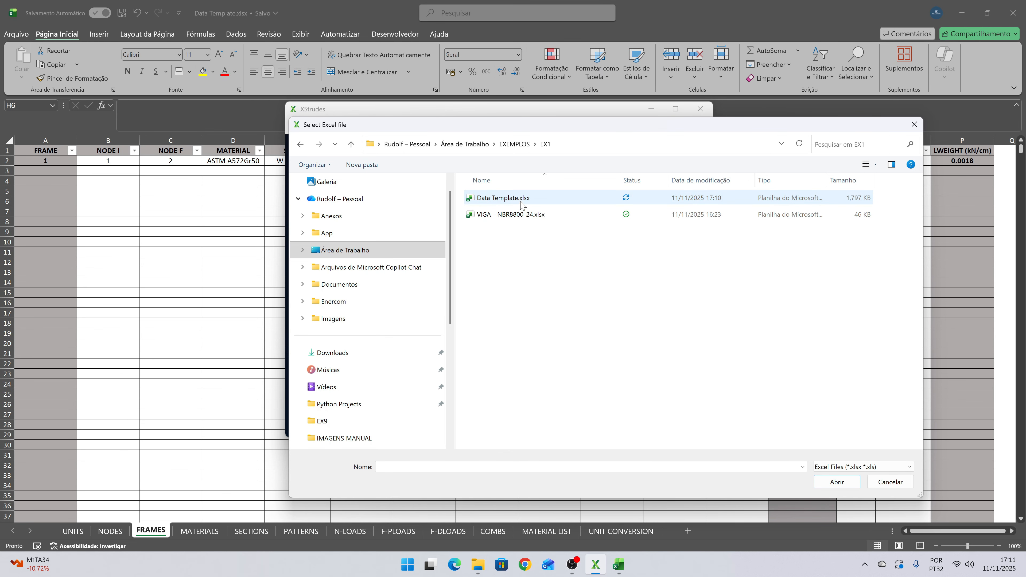
double_click(518, 200)
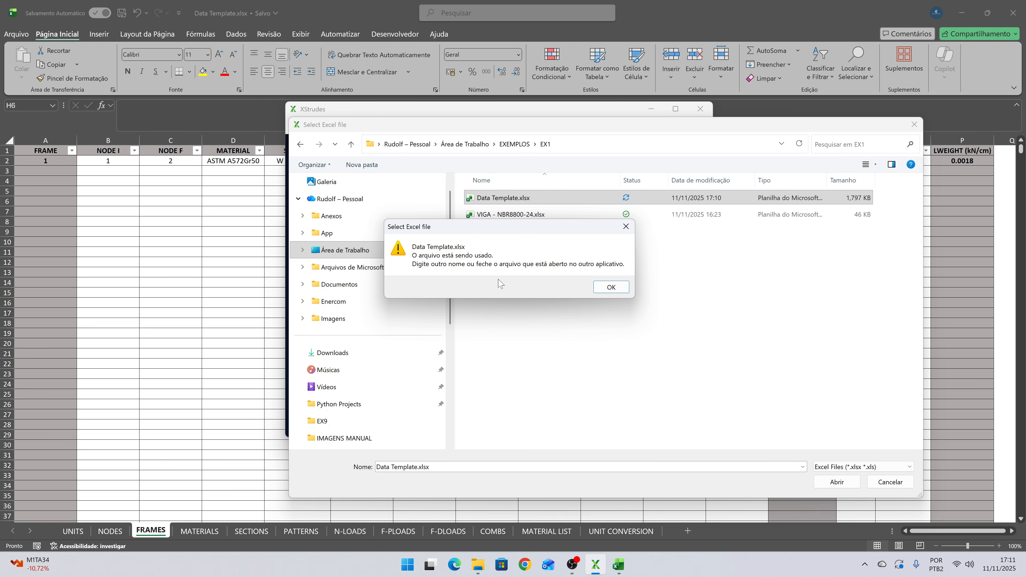
left_click(611, 288)
- Save the Data Template workbook in Excel and close it
left_click(233, 211)
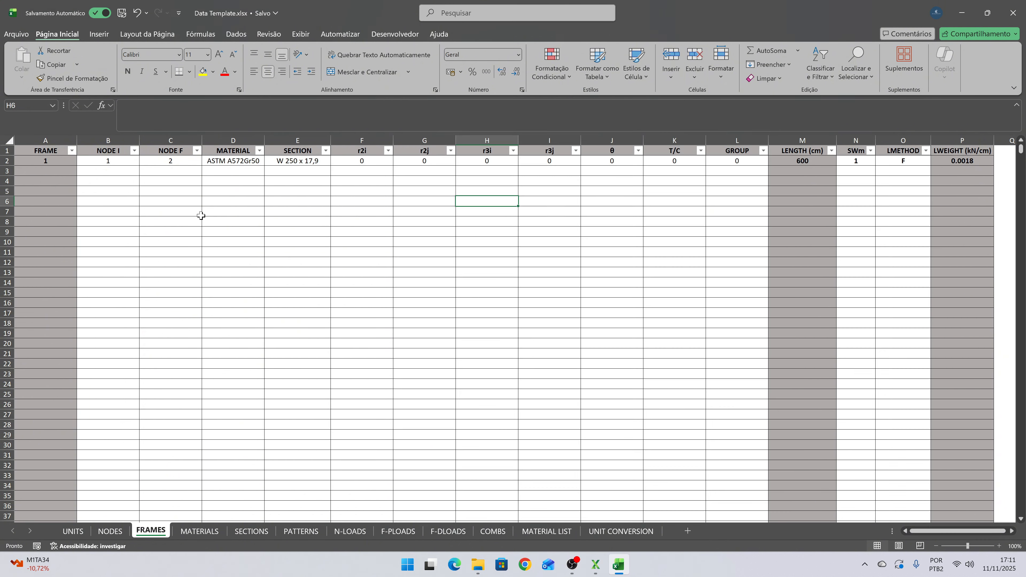
left_click(121, 13)
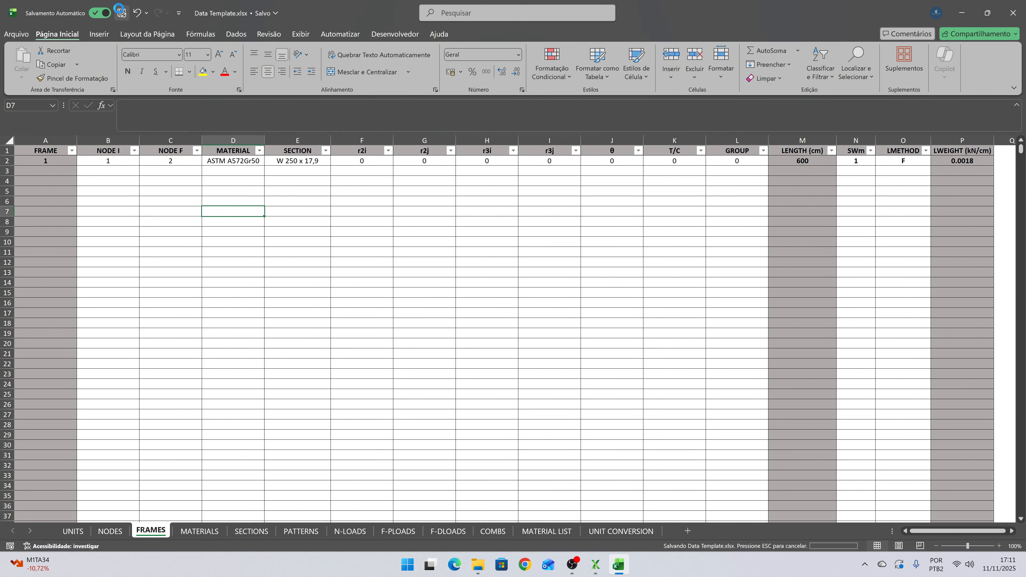
left_click(1004, 21)
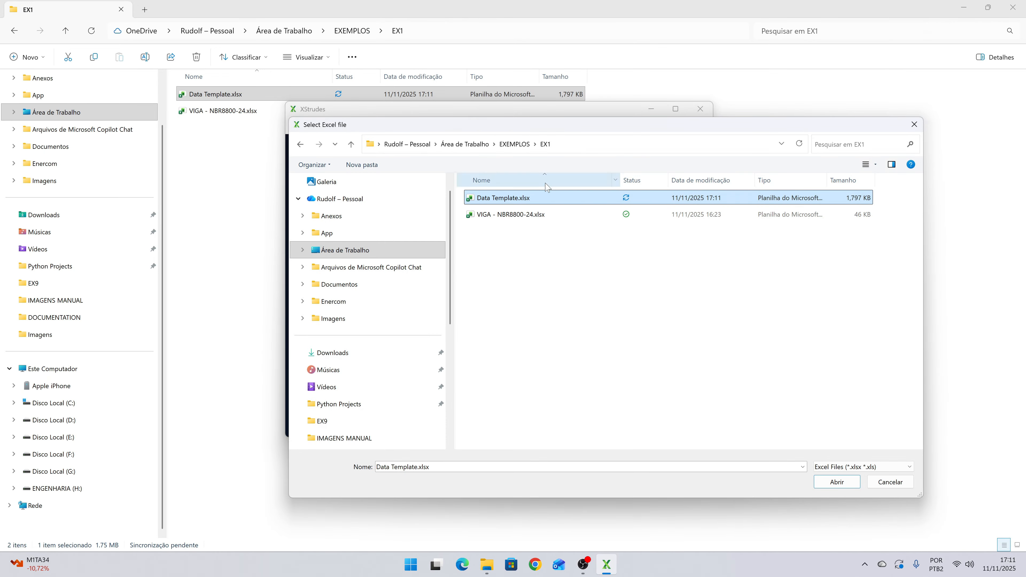
- Load Data Template.xlsx into XStrudes, close the undeformed shape view, and reopen the workbook in Excel
left_click_drag(504, 119, 562, 89)
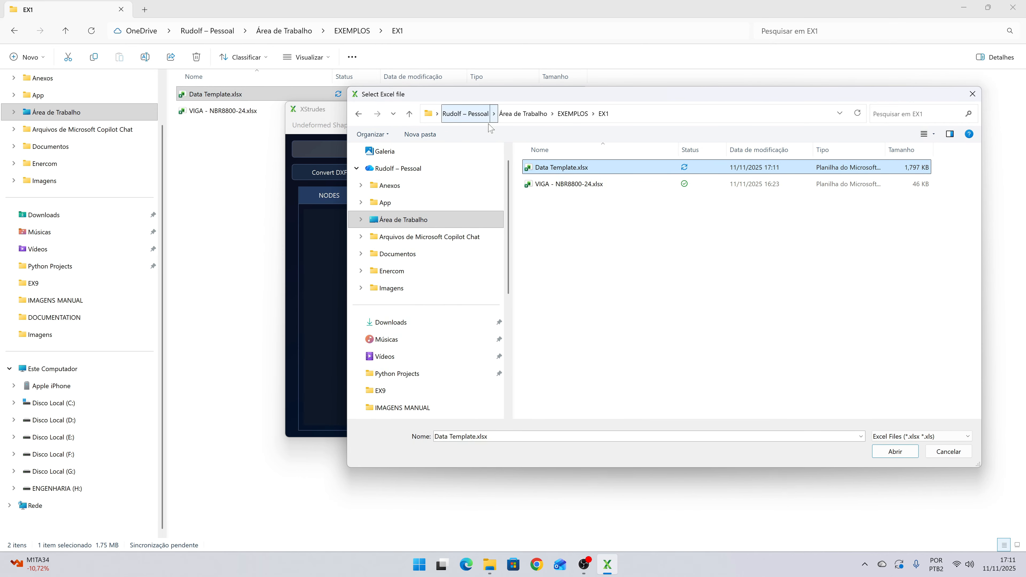
left_click(599, 180)
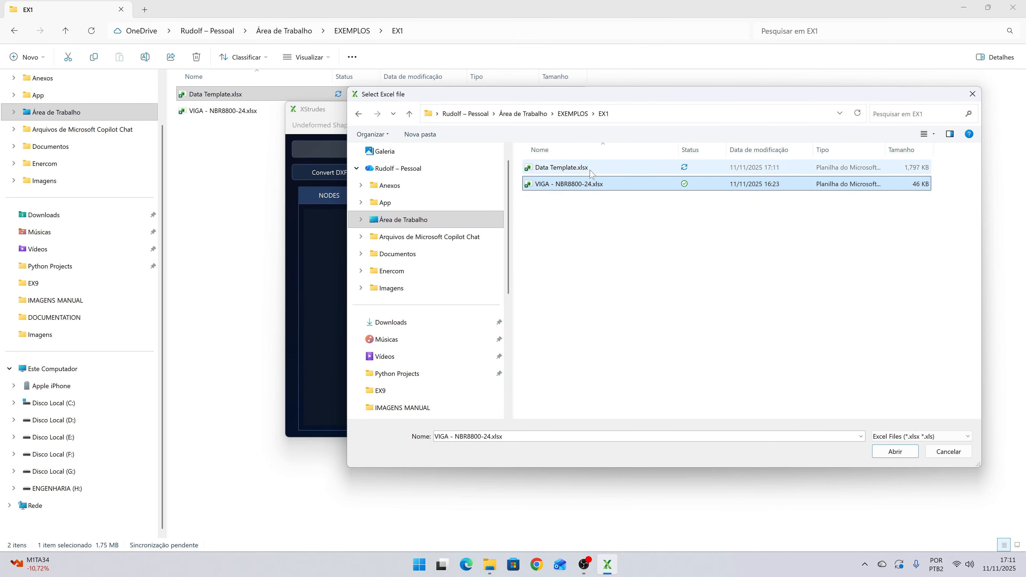
left_click(588, 168)
left_click(895, 452)
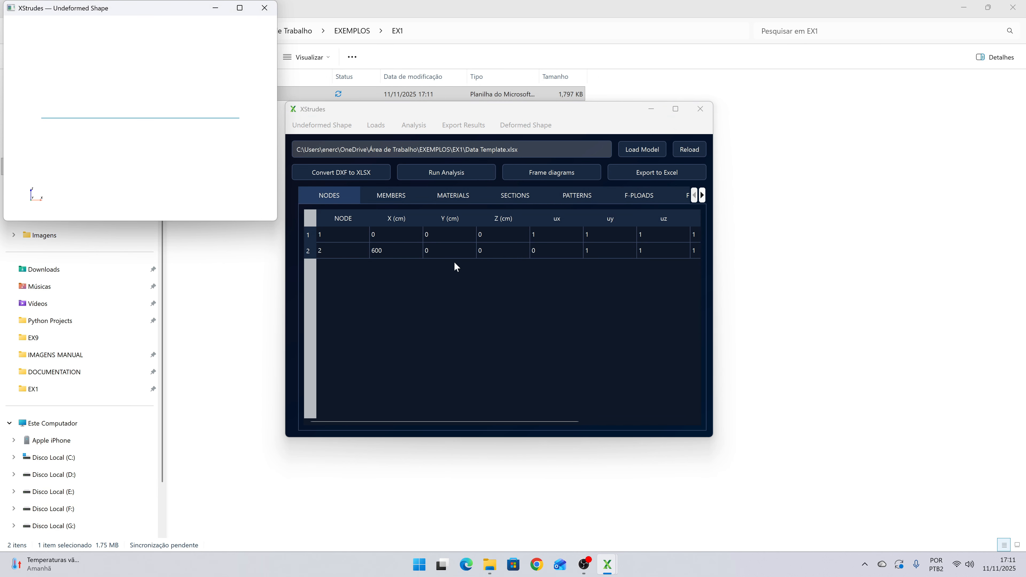
left_click(265, 8)
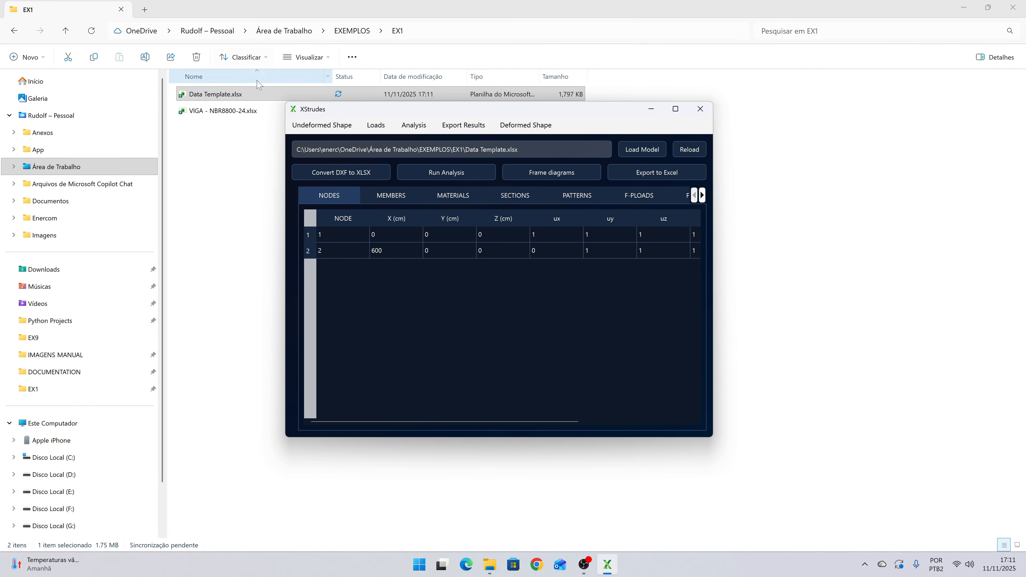
double_click(260, 94)
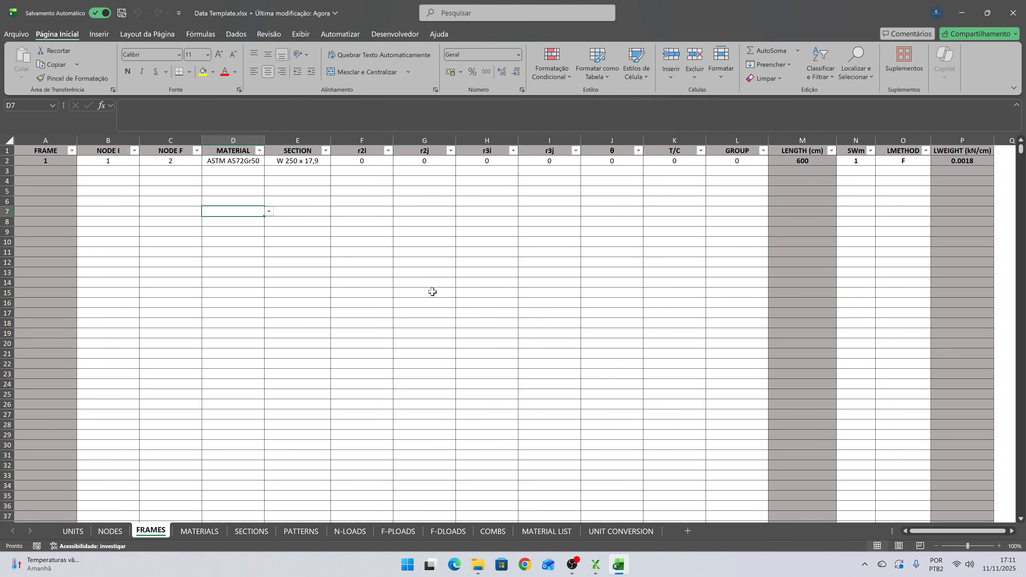
- Review the loaded model's tables in an enlarged XStrudes window, covering nodes, members, materials, sections, patterns, frame loads and combinations
left_click(595, 565)
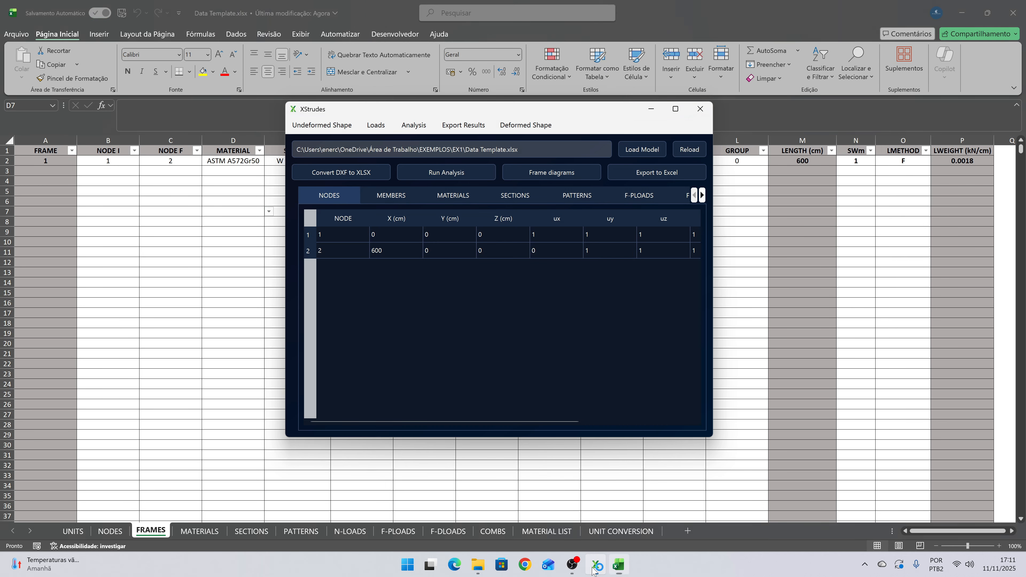
left_click_drag(461, 108, 559, 118)
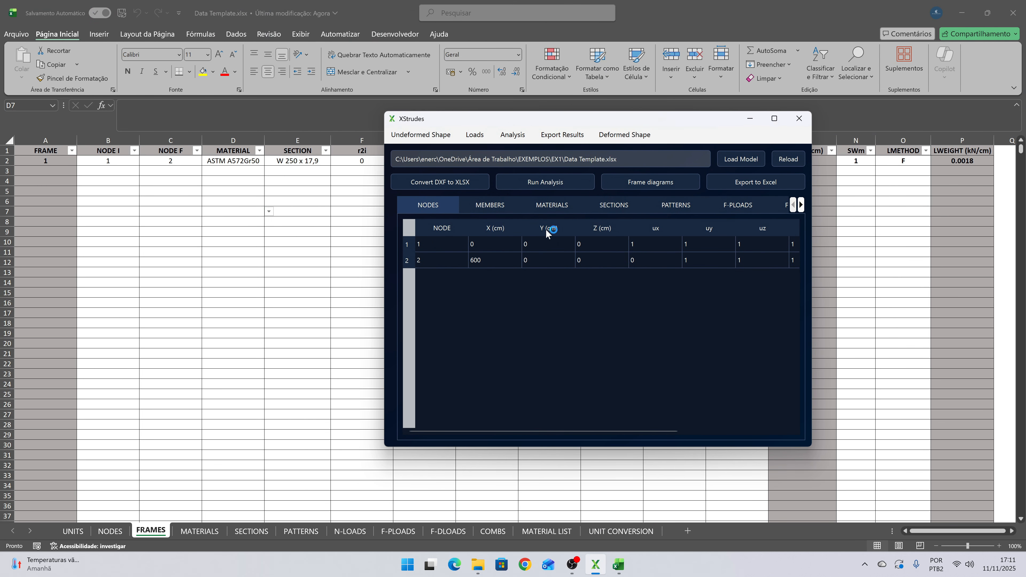
left_click(487, 210)
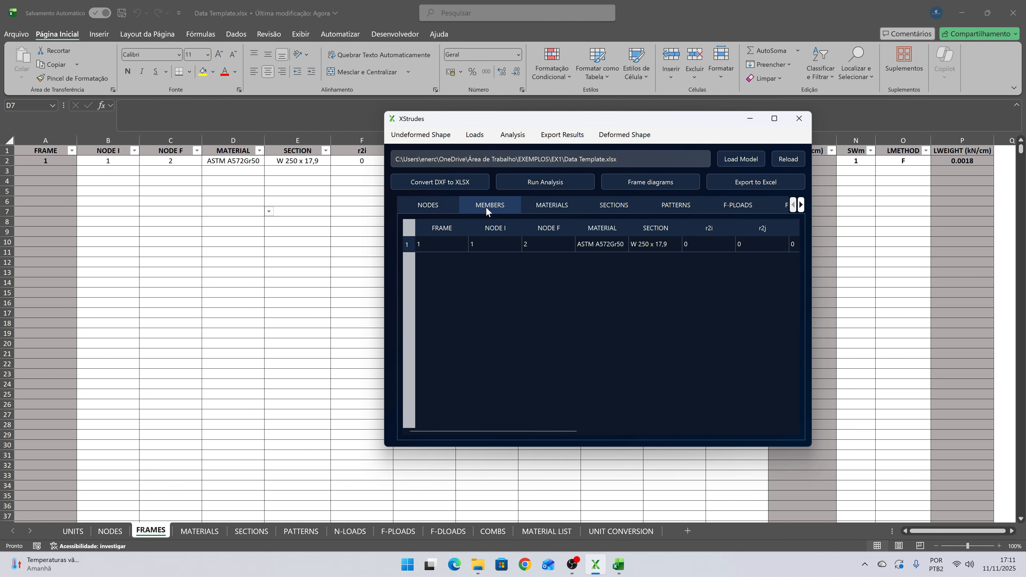
left_click(773, 118)
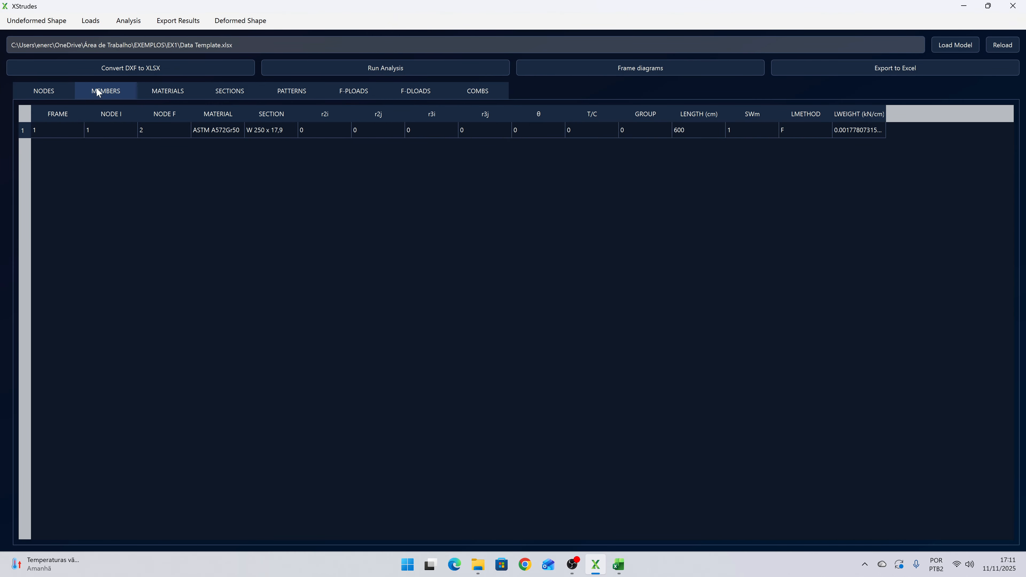
left_click(171, 88)
left_click(242, 90)
left_click(291, 91)
left_click(365, 85)
left_click(408, 89)
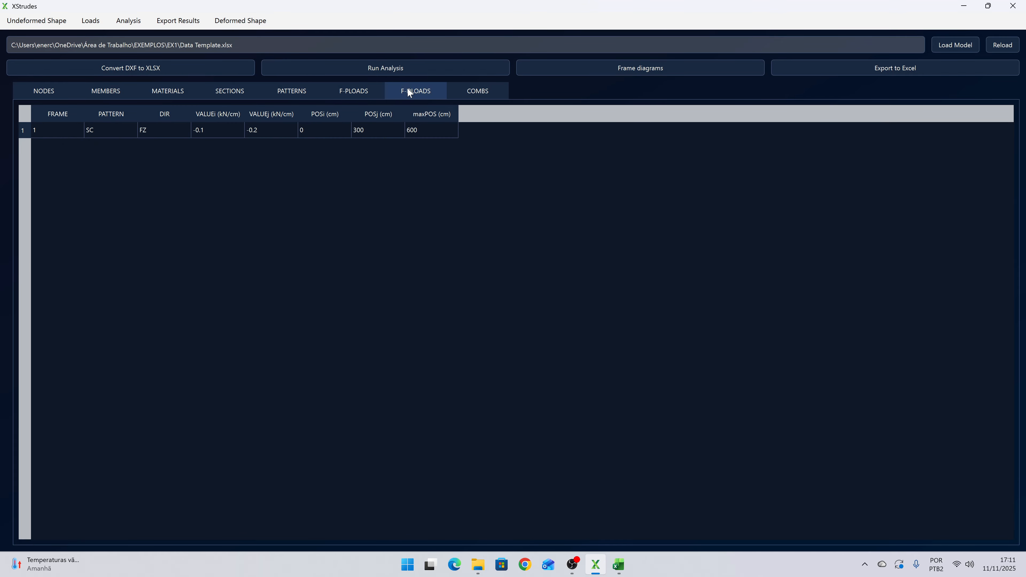
left_click(464, 87)
left_click(51, 91)
left_click(119, 97)
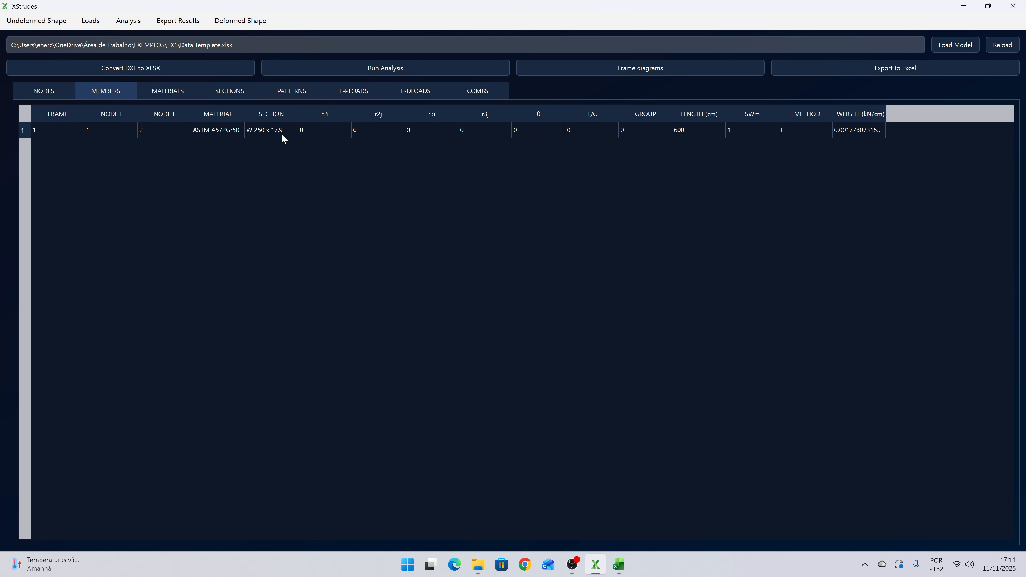
- Switch to Excel and change frame 1's section to W 250 x 25,3
left_click(620, 567)
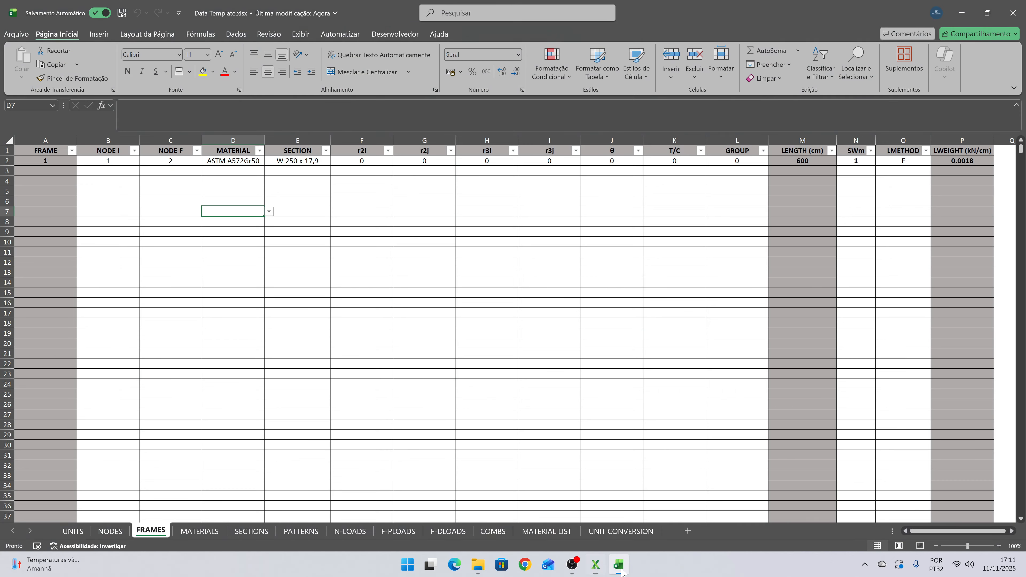
left_click(302, 160)
left_click(335, 161)
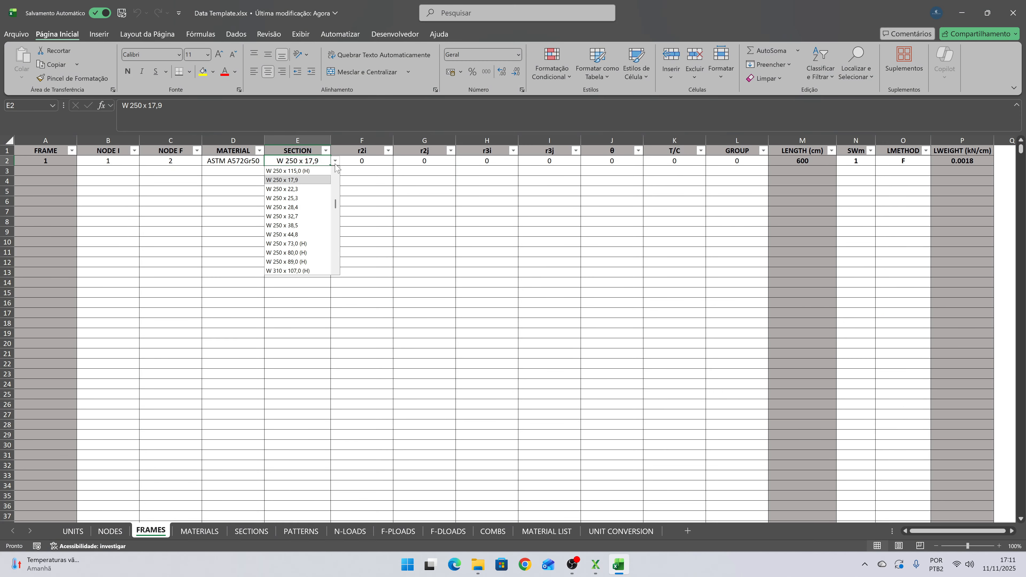
left_click(300, 198)
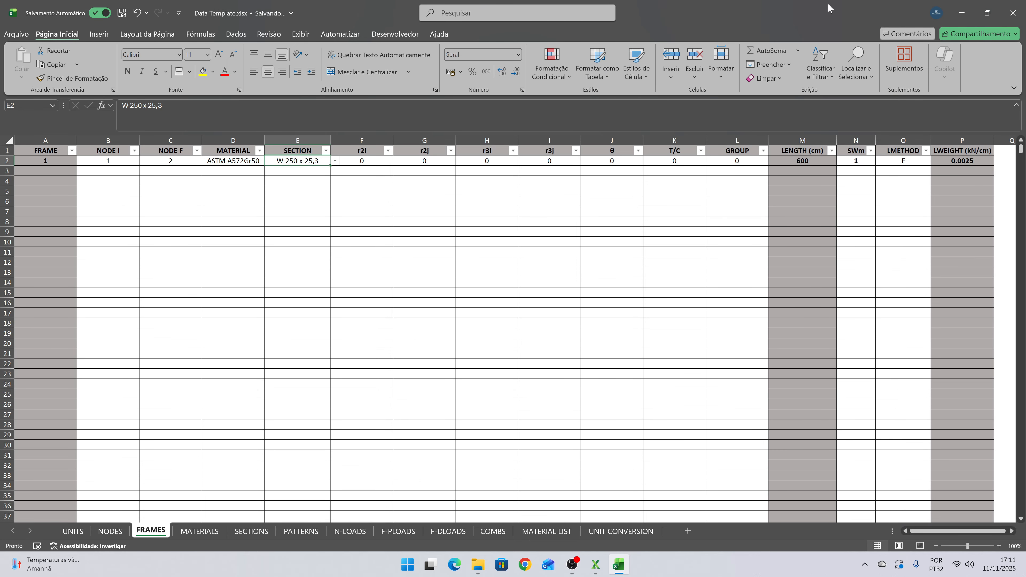
- Try to reload the model in XStrudes while the workbook is still open in Excel
left_click(961, 13)
left_click(1002, 45)
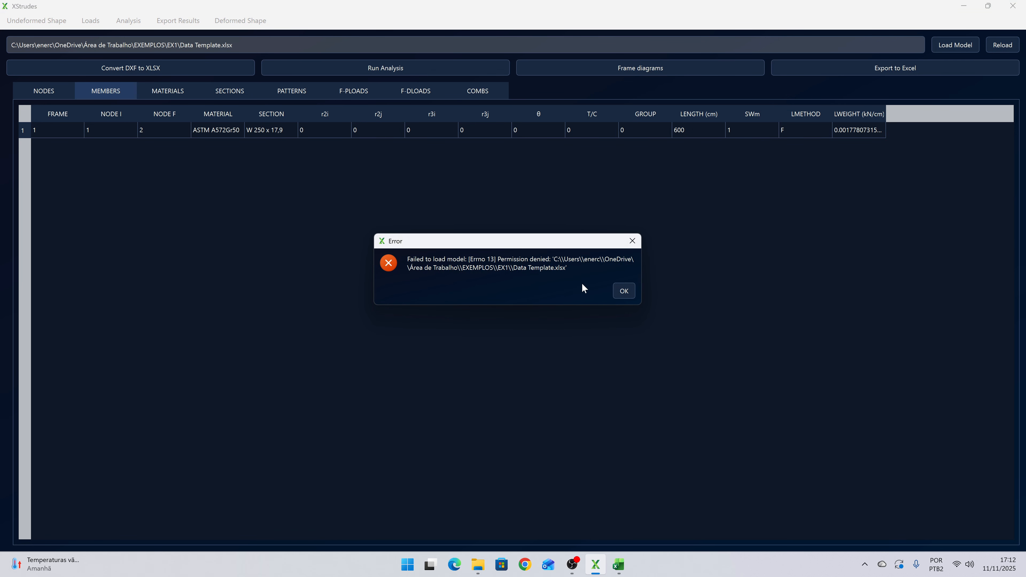
left_click(623, 292)
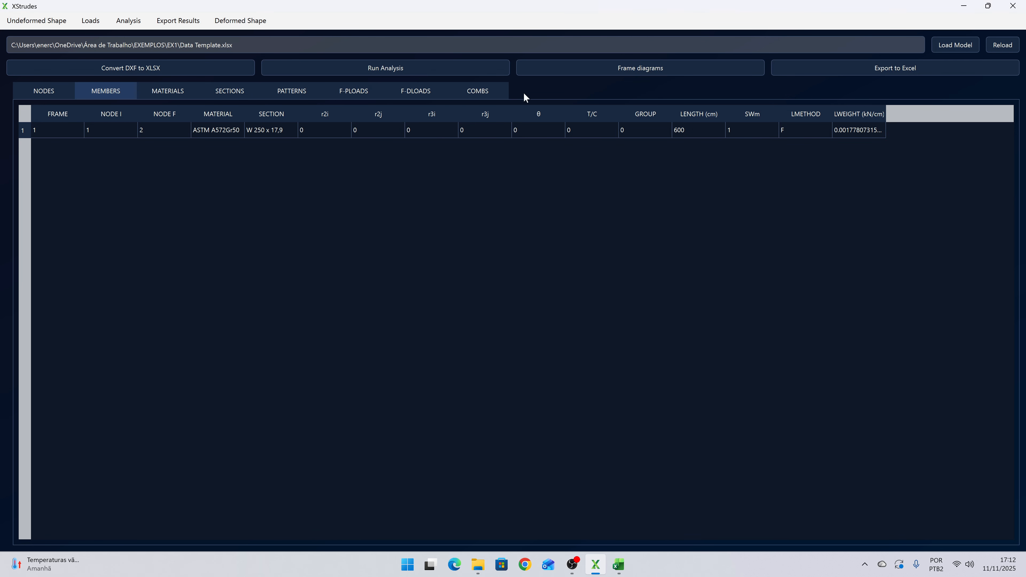
left_click(1002, 45)
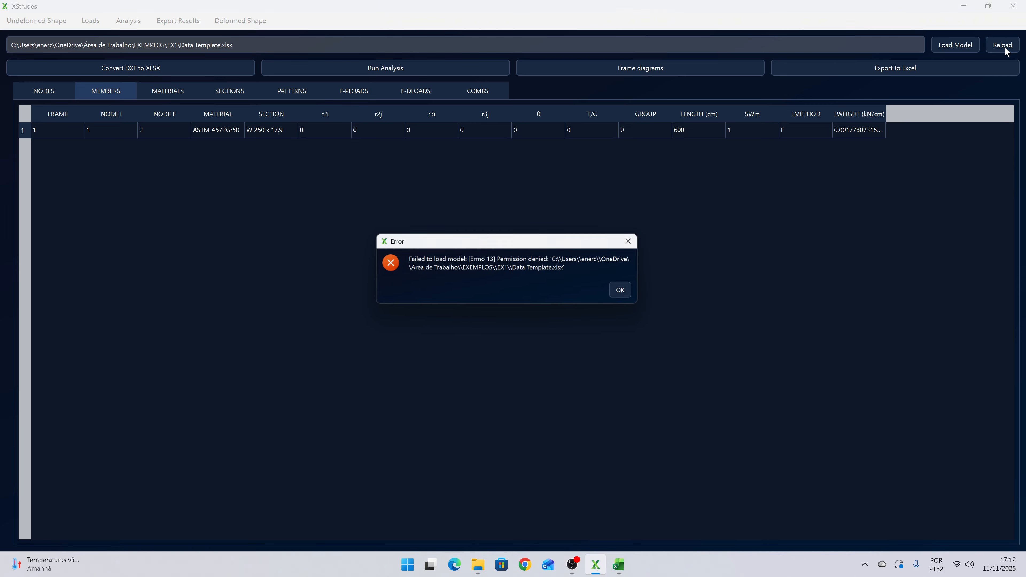
left_click(624, 290)
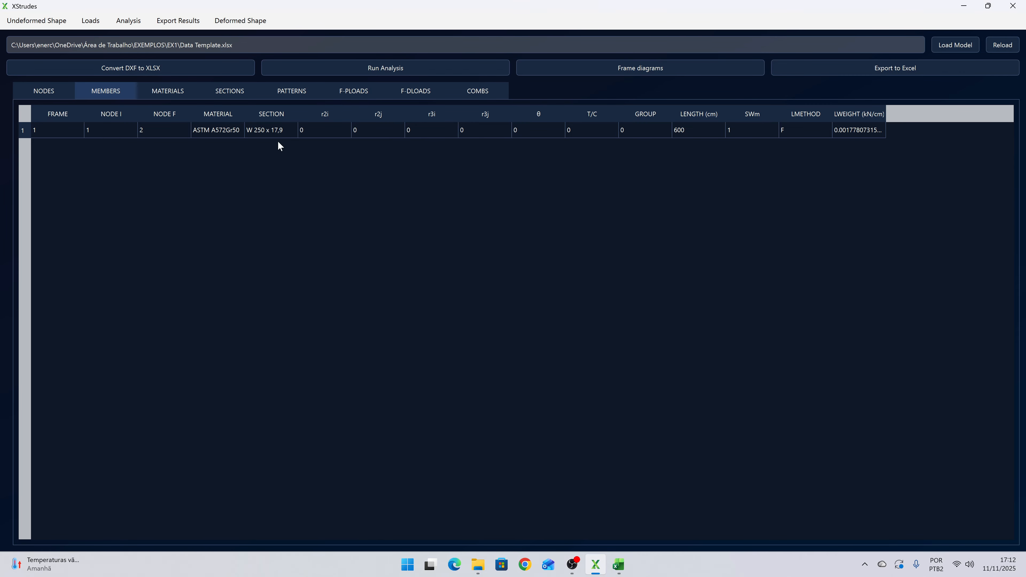
- Save and close the Data Template workbook in Excel, and reload the model in XStrudes
left_click(618, 565)
left_click(285, 198)
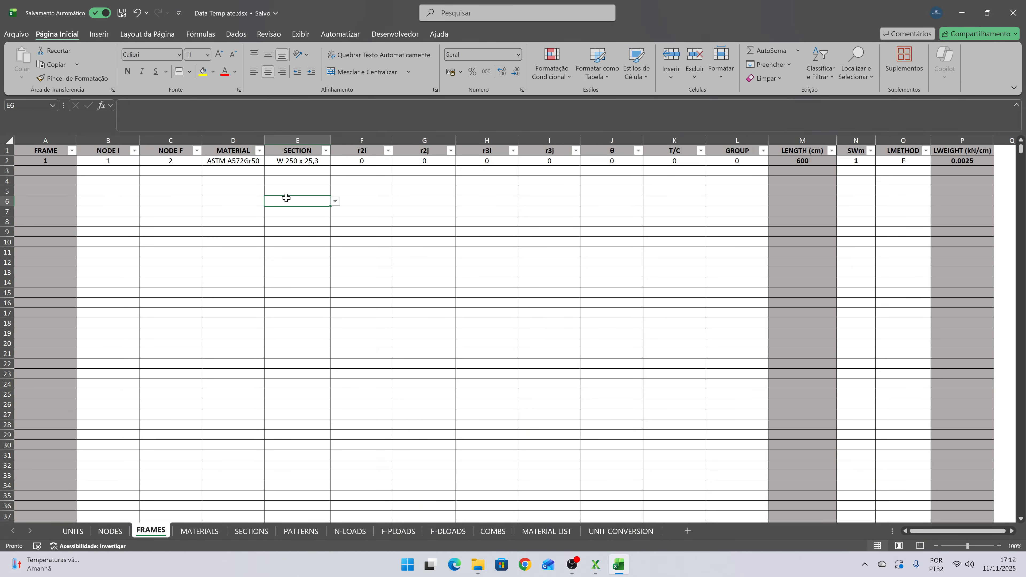
left_click(125, 14)
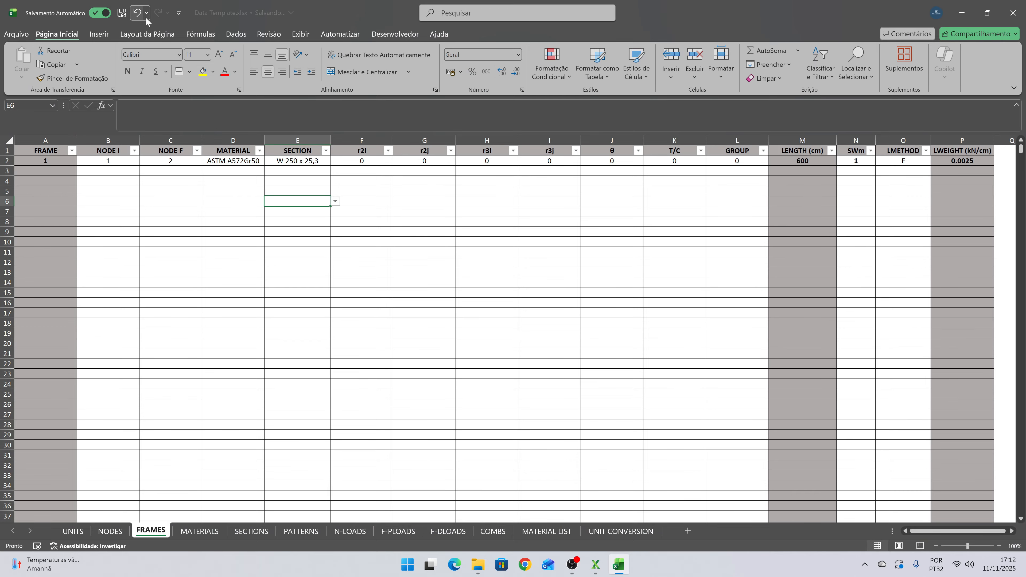
left_click(1012, 14)
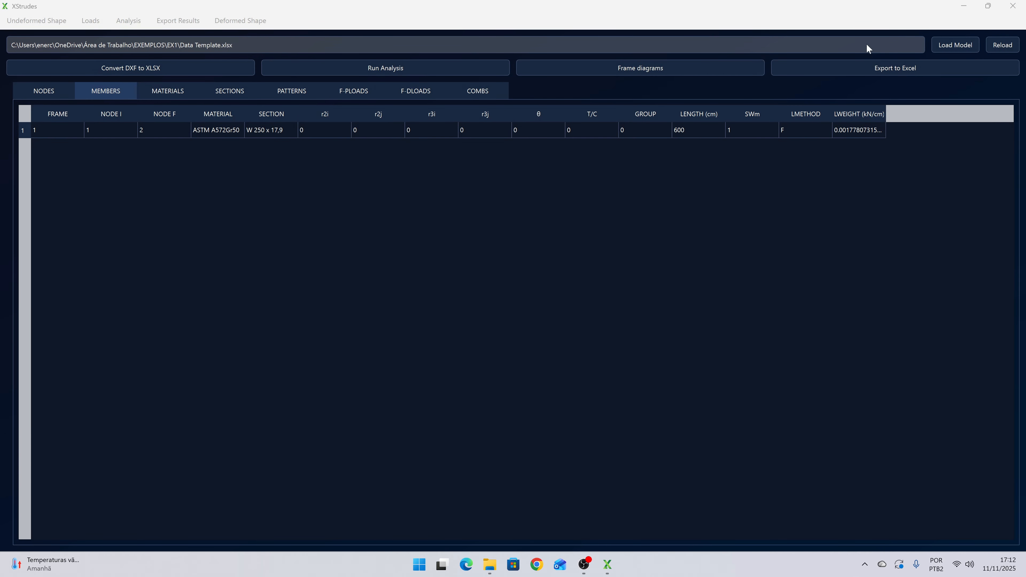
left_click(1000, 45)
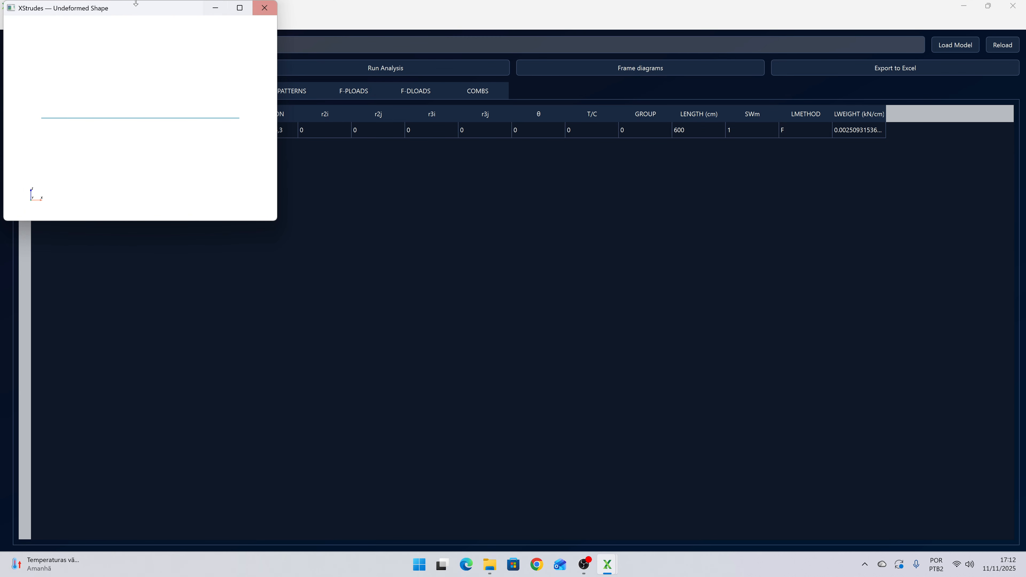
- Inspect the plain undeformed shape of the beam in 3D and close its view
left_click_drag(142, 4, 400, 106)
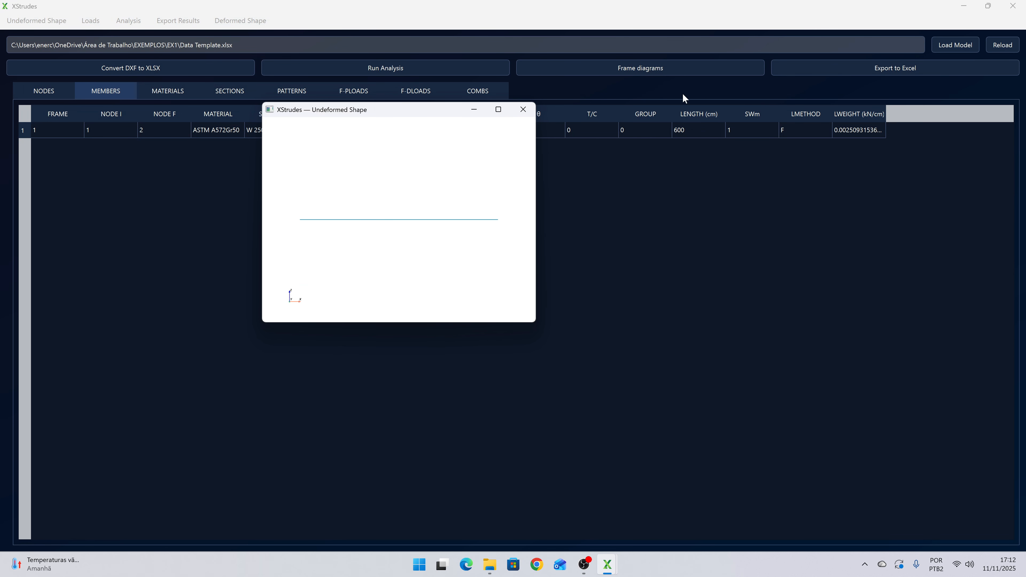
left_click_drag(400, 116, 488, 172)
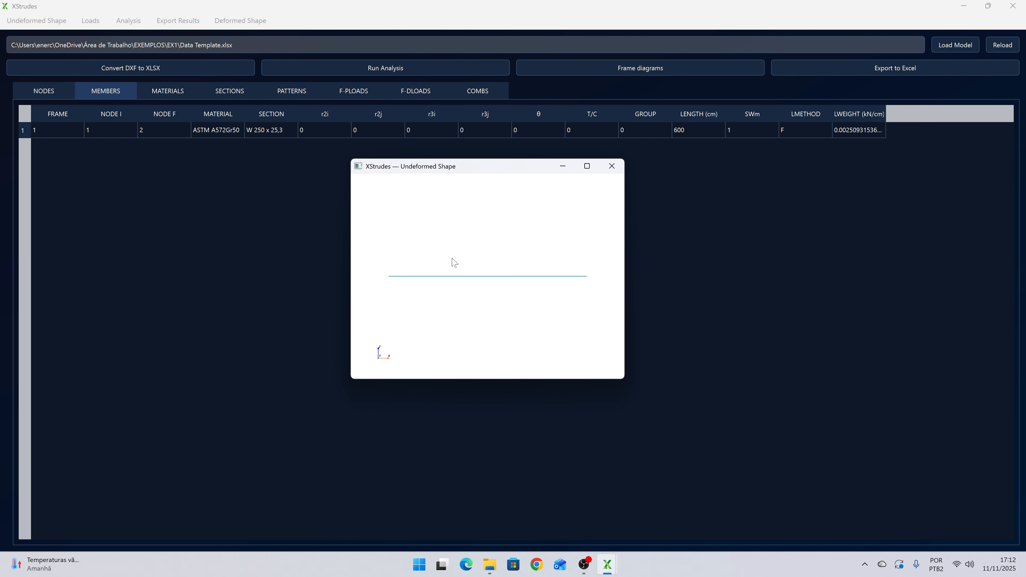
left_click_drag(417, 282, 478, 304)
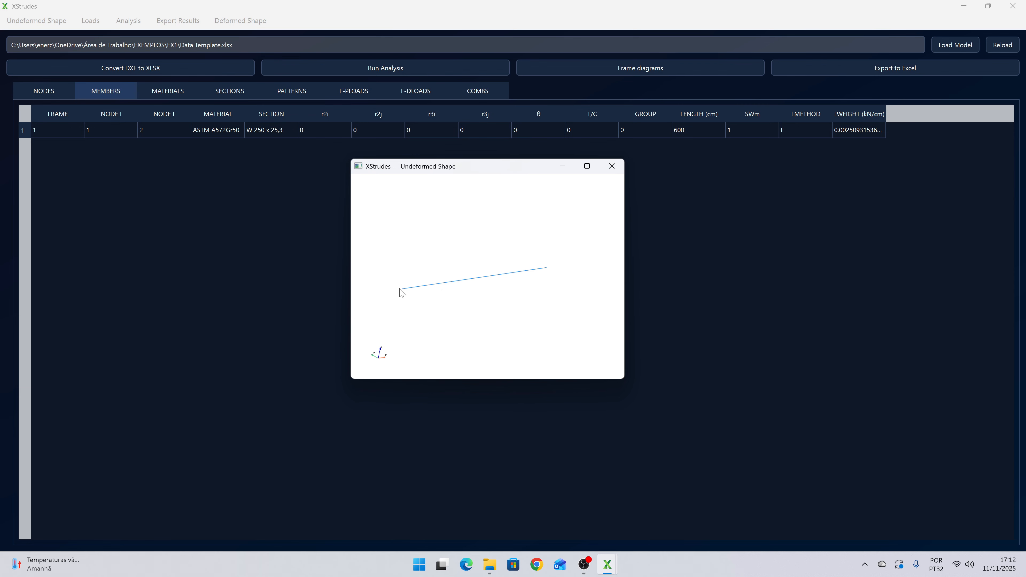
left_click(611, 166)
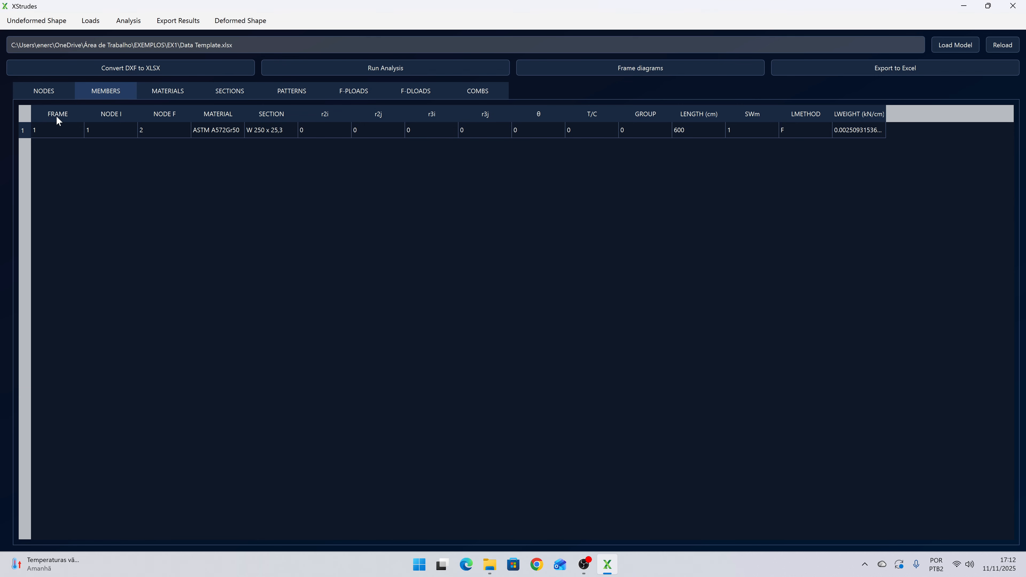
- Render the undeformed shape with restraints, node labels, member labels, member axes and member releases shown
left_click(40, 21)
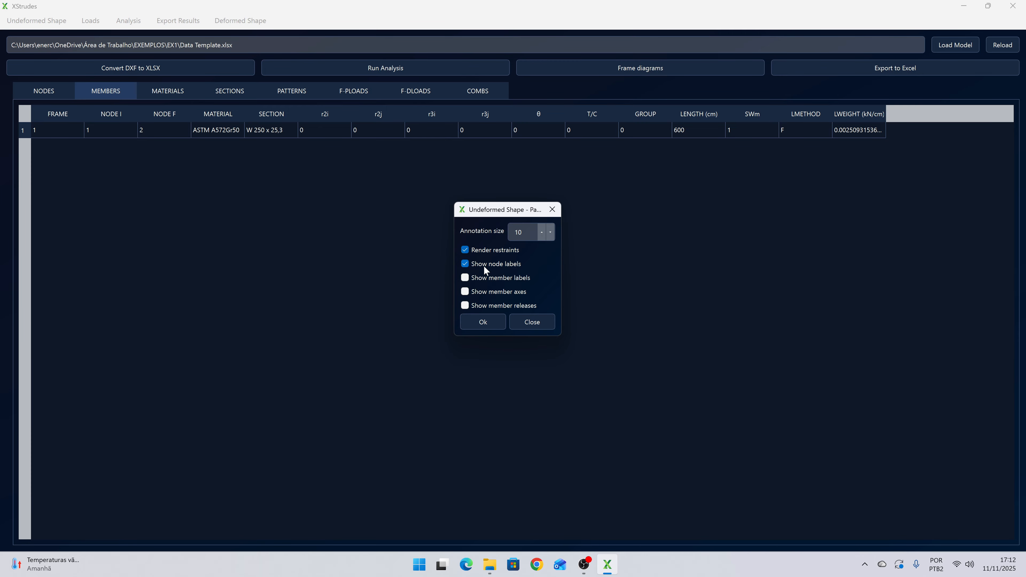
left_click(497, 279)
left_click(505, 291)
left_click(505, 304)
left_click(483, 322)
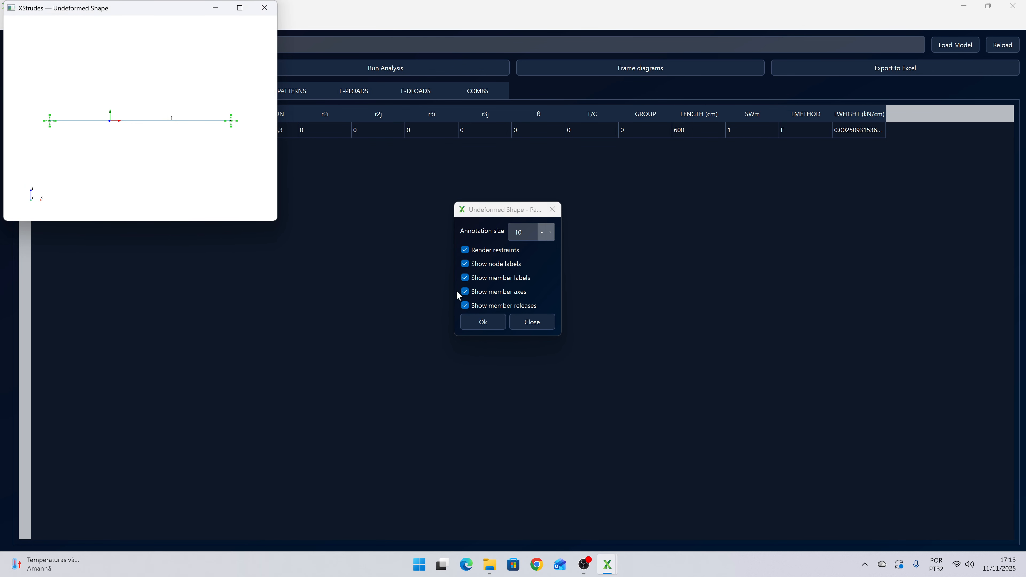
- Examine the restraints at both beam ends and the member's local axes in 3D, and close the undeformed shape view and its parameters
left_click(241, 13)
left_click_drag(350, 231, 483, 326)
scroll(277, 336, "up", 2)
scroll(277, 336, "up", 2)
left_click_drag(275, 335, 382, 314)
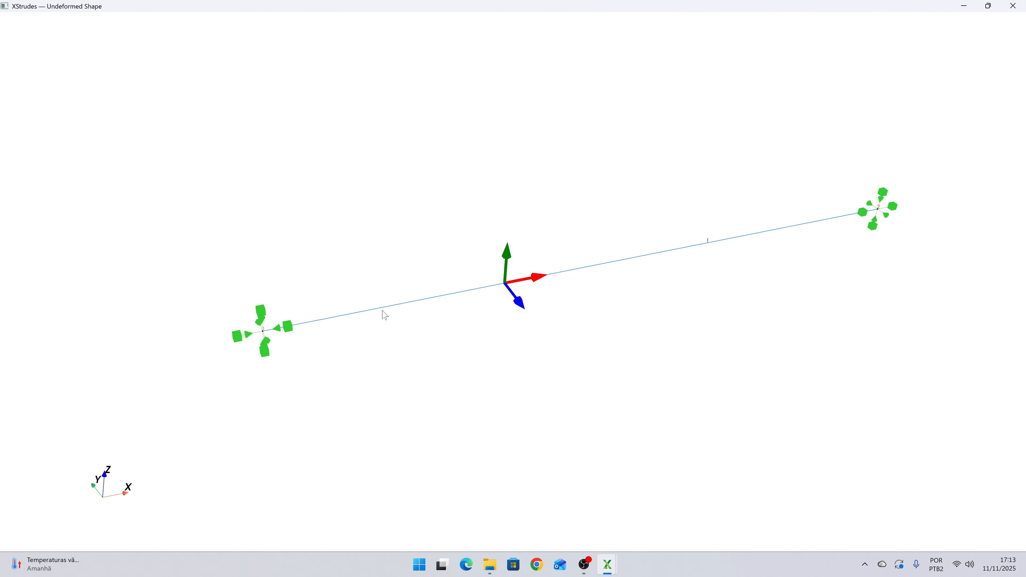
scroll(282, 329, "up", 4)
left_click_drag(275, 333, 705, 268)
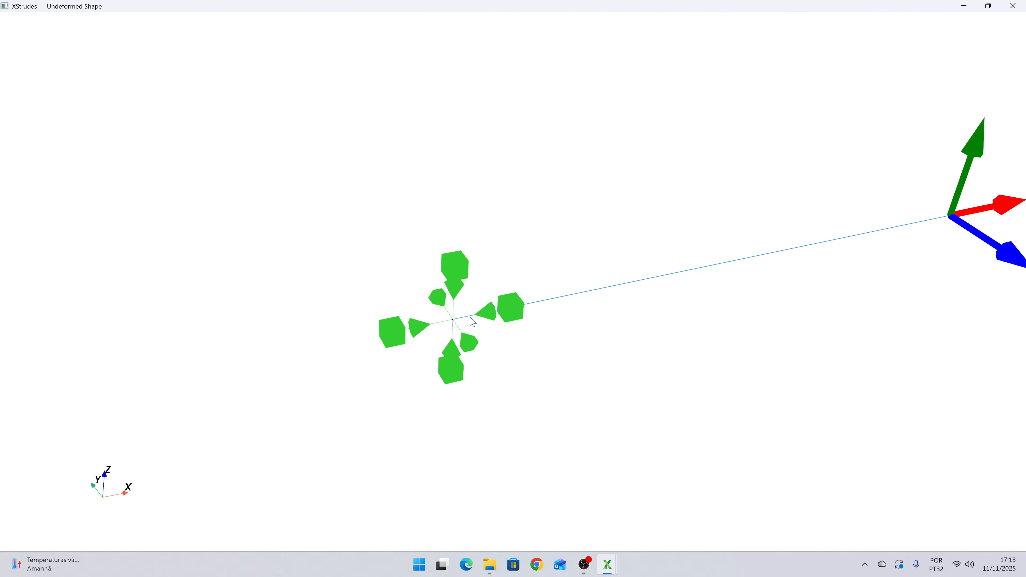
mouse_move(458, 314)
left_mouse_down()
mouse_move(421, 325)
mouse_move(395, 363)
mouse_move(437, 319)
mouse_move(452, 318)
left_mouse_up()
left_click_drag(448, 283, 422, 253)
left_click_drag(575, 252, 300, 298)
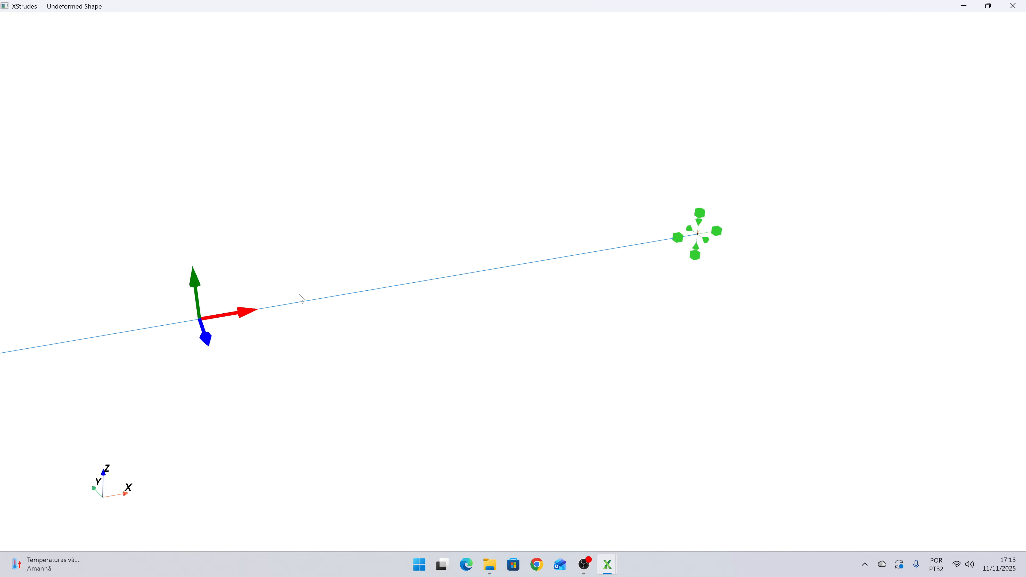
scroll(449, 266, "up", 3)
scroll(499, 260, "up", 3)
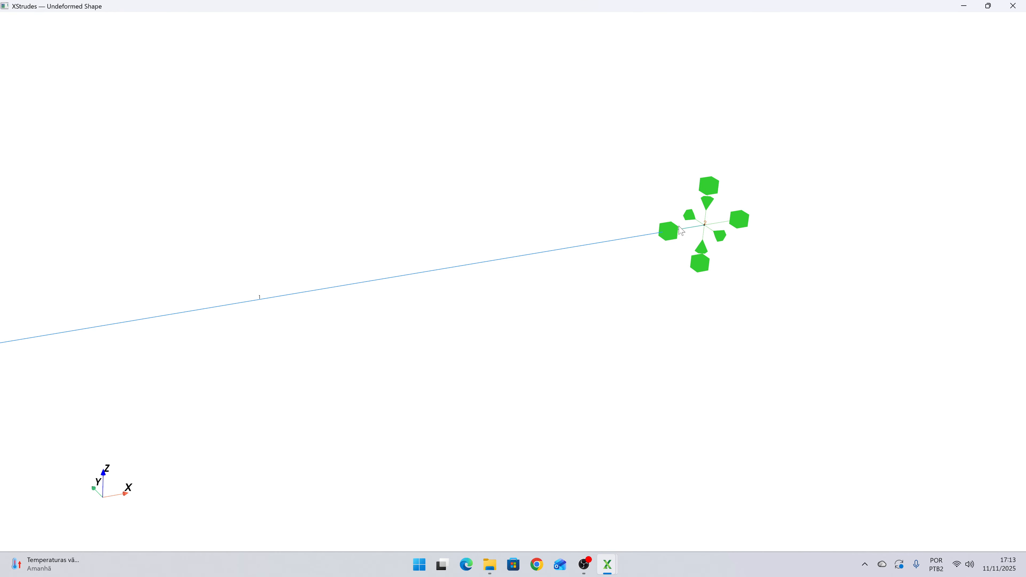
scroll(558, 252, "down", 3)
left_click_drag(426, 274, 710, 222)
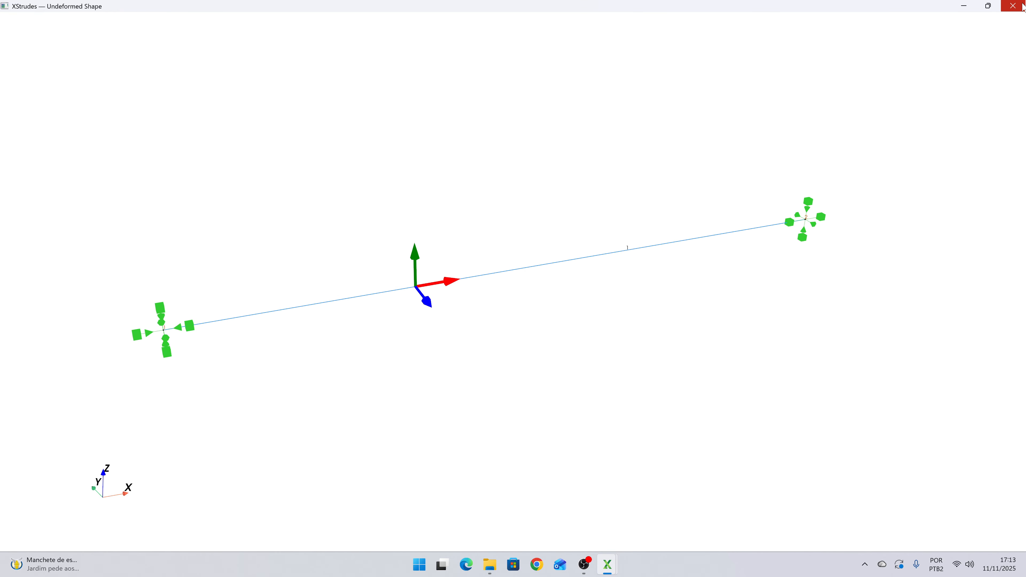
left_click(1014, 6)
left_click(545, 327)
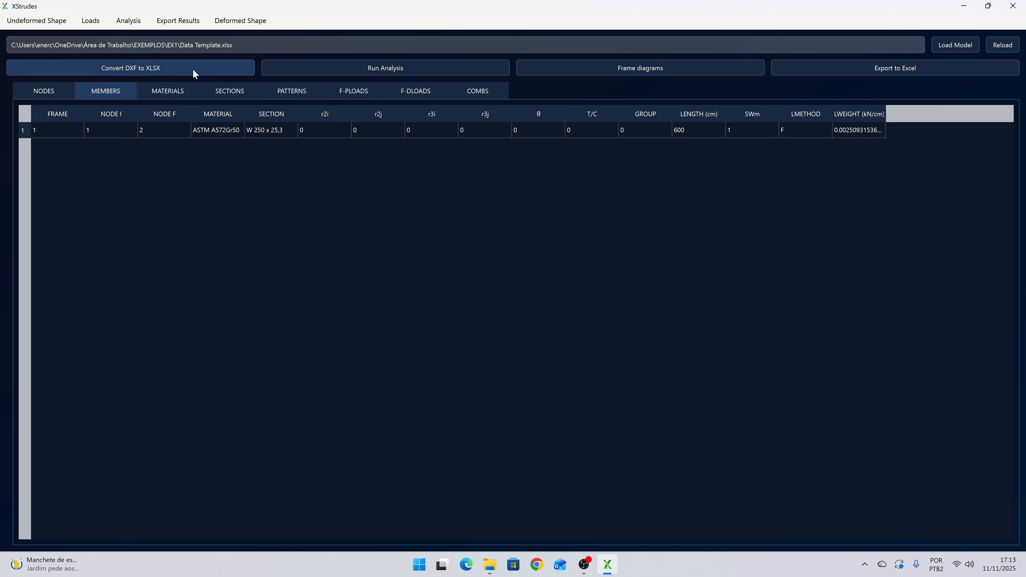
- Display the loads of pattern PP on the beam, examine them in 3D and close the view
left_click(93, 21)
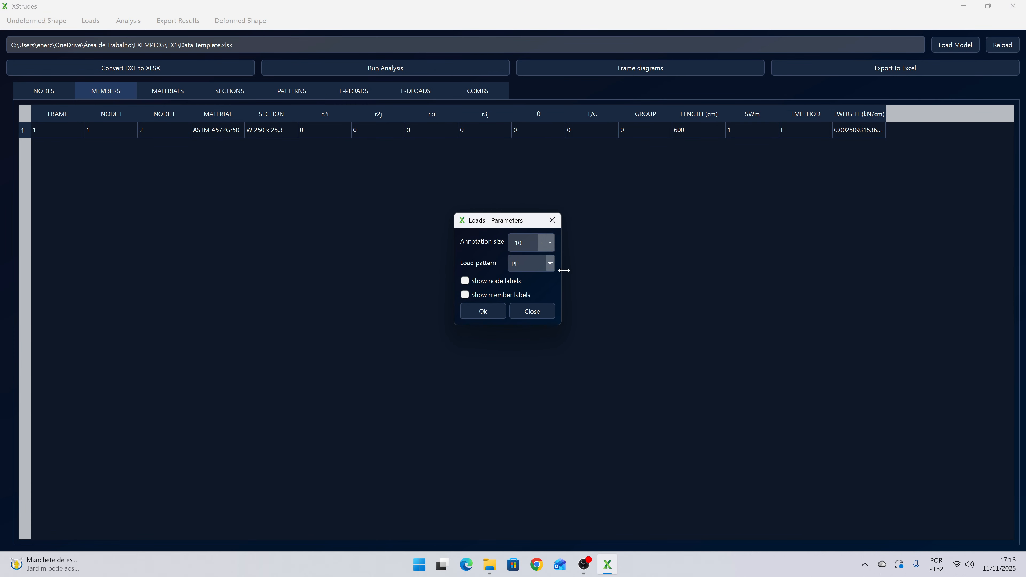
left_click(551, 264)
left_click(551, 262)
scroll(512, 262, "down", 1)
left_click(494, 307)
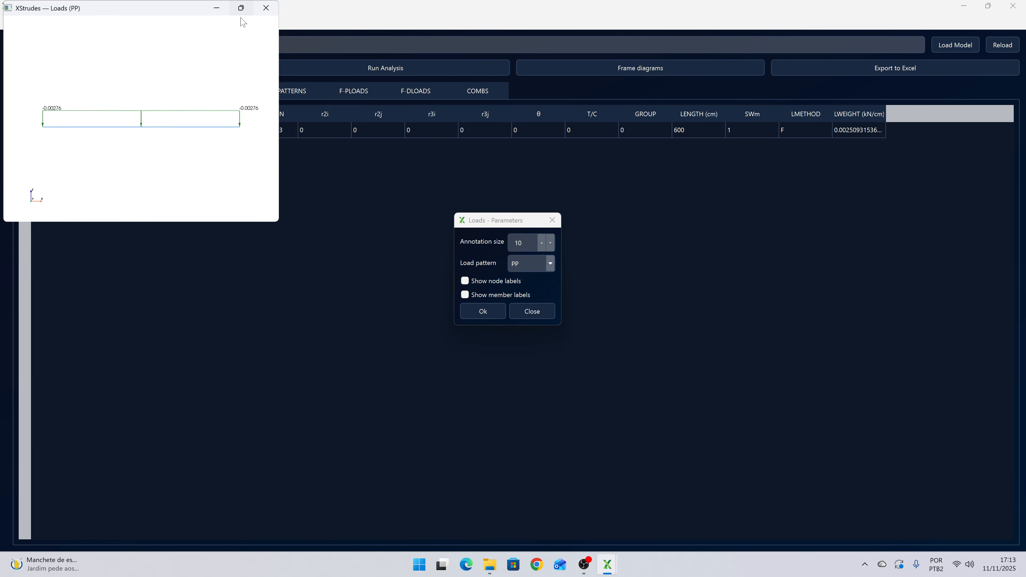
left_click(239, 8)
left_click_drag(336, 225, 497, 291)
scroll(436, 279, "up", 3)
left_click_drag(436, 280, 394, 300)
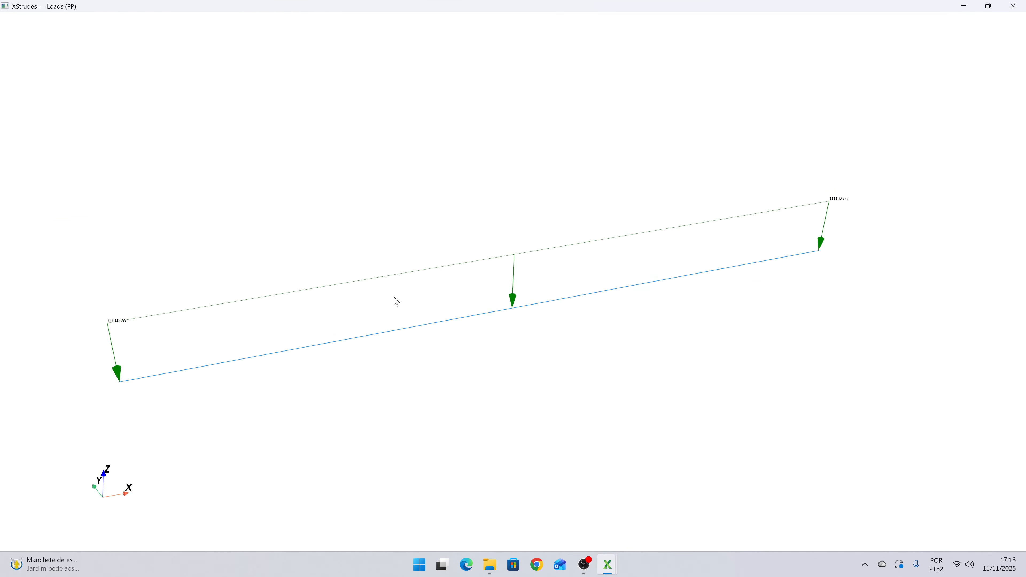
left_click(1013, 6)
- Display the loads of pattern SC on the beam, review them and close the loads display
left_click(550, 263)
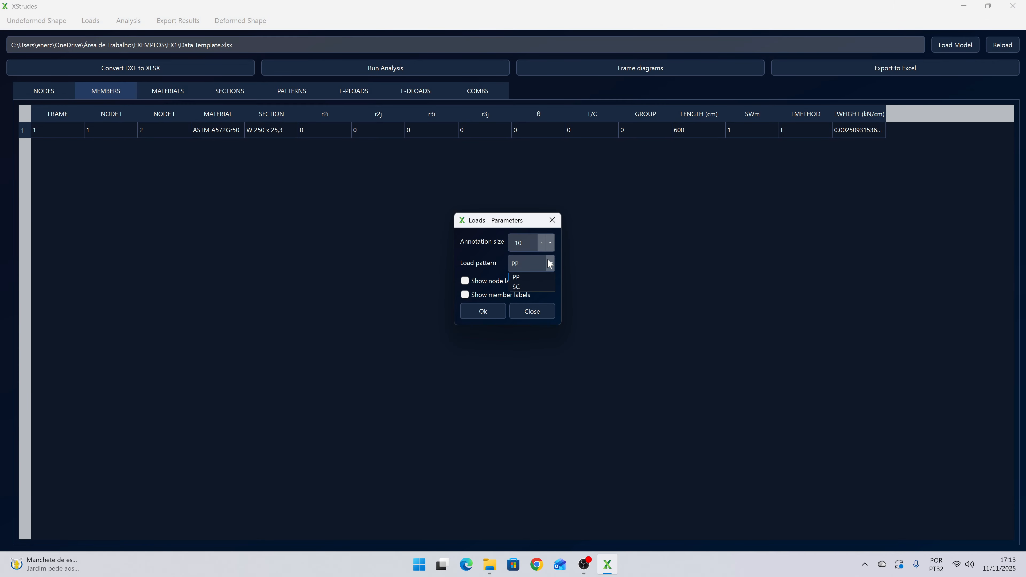
left_click(516, 287)
left_click(483, 311)
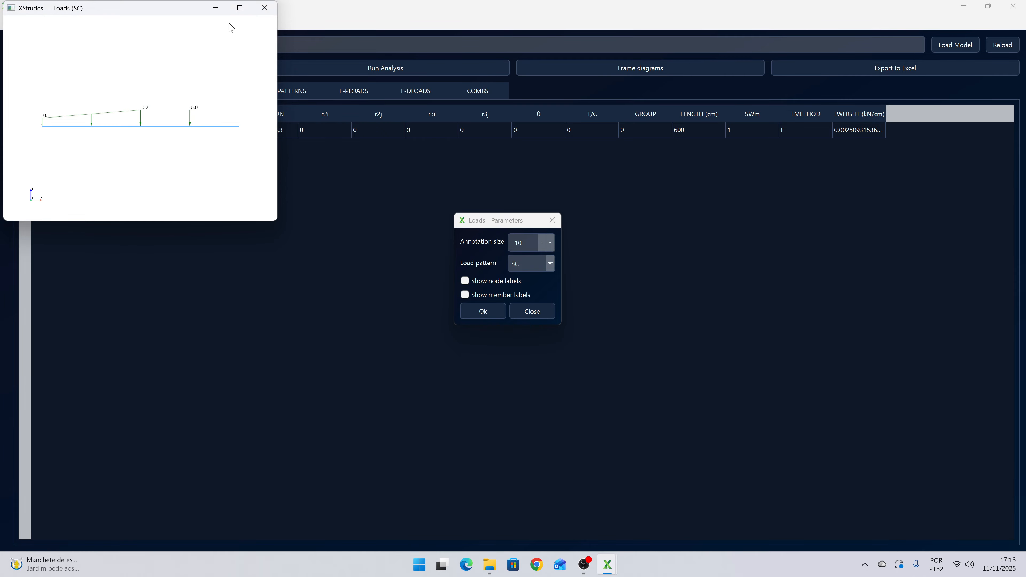
left_click(241, 8)
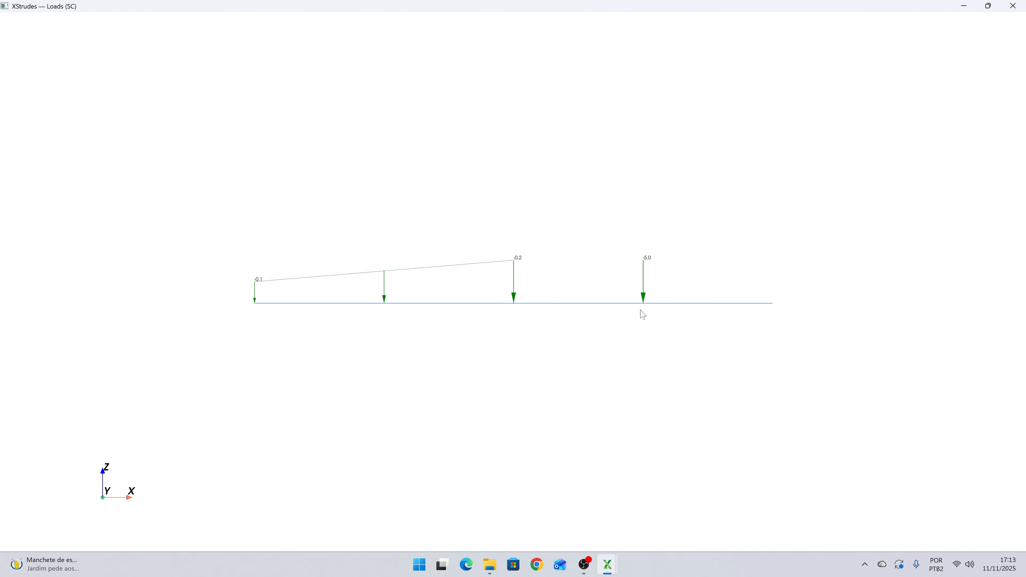
left_click(1013, 6)
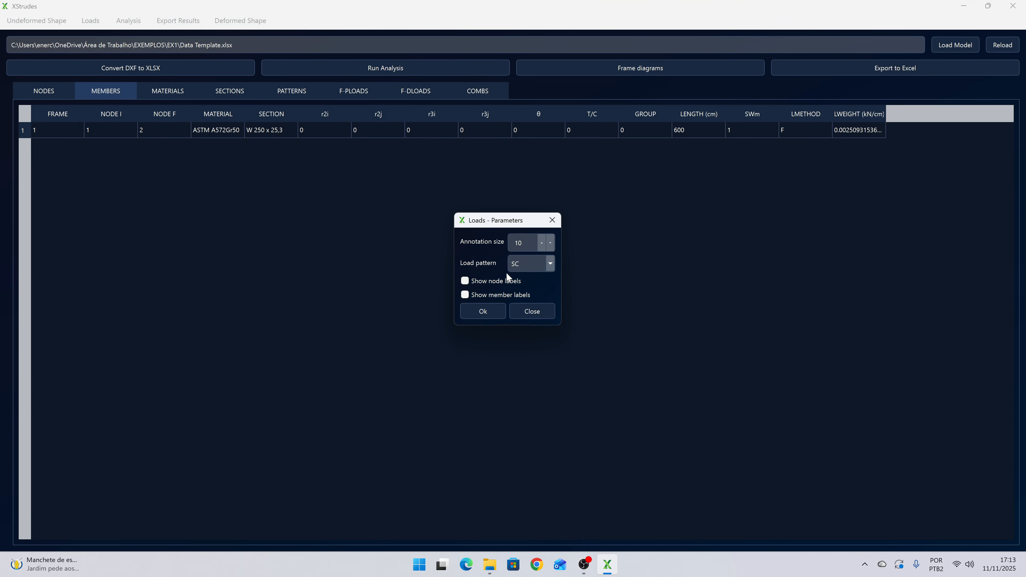
left_click(532, 311)
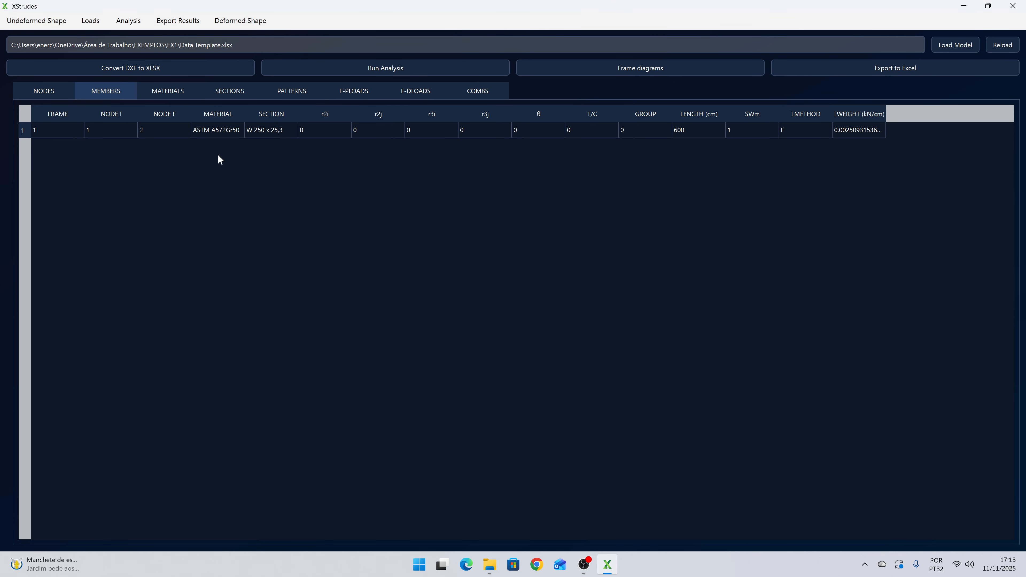
- Set the analysis type to Linear and run the analysis
left_click(127, 20)
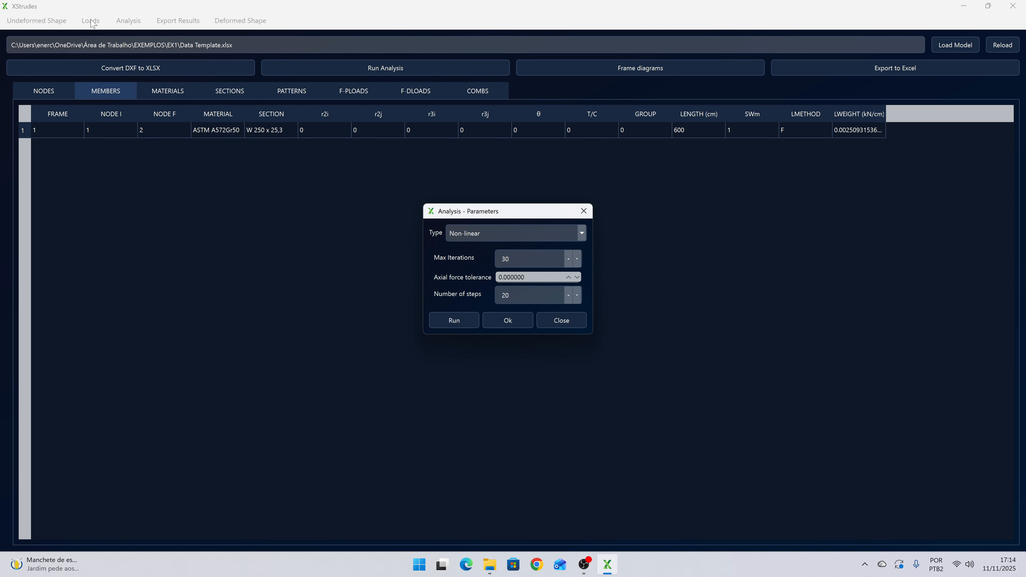
left_click(485, 238)
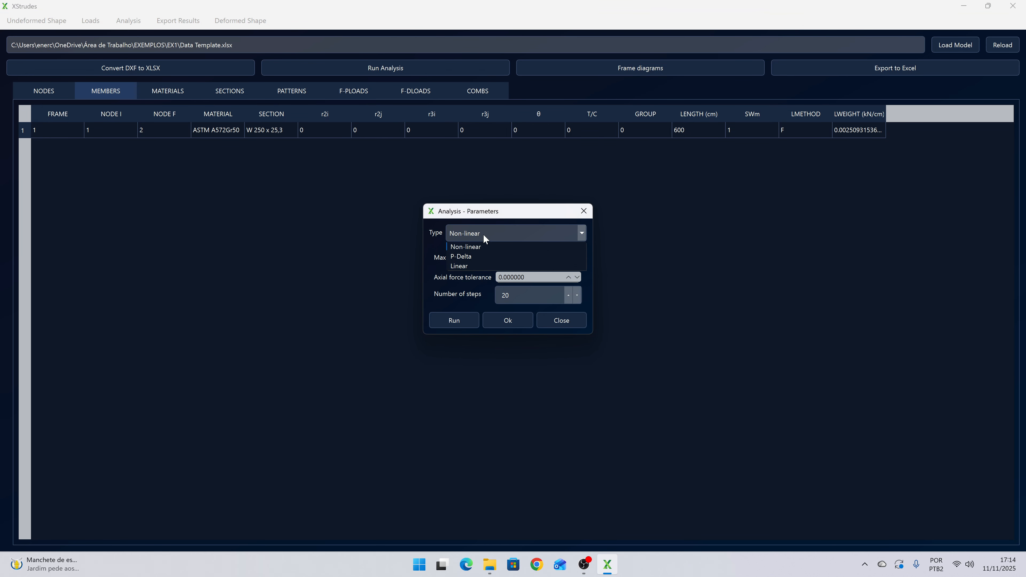
left_click(470, 264)
left_click(452, 320)
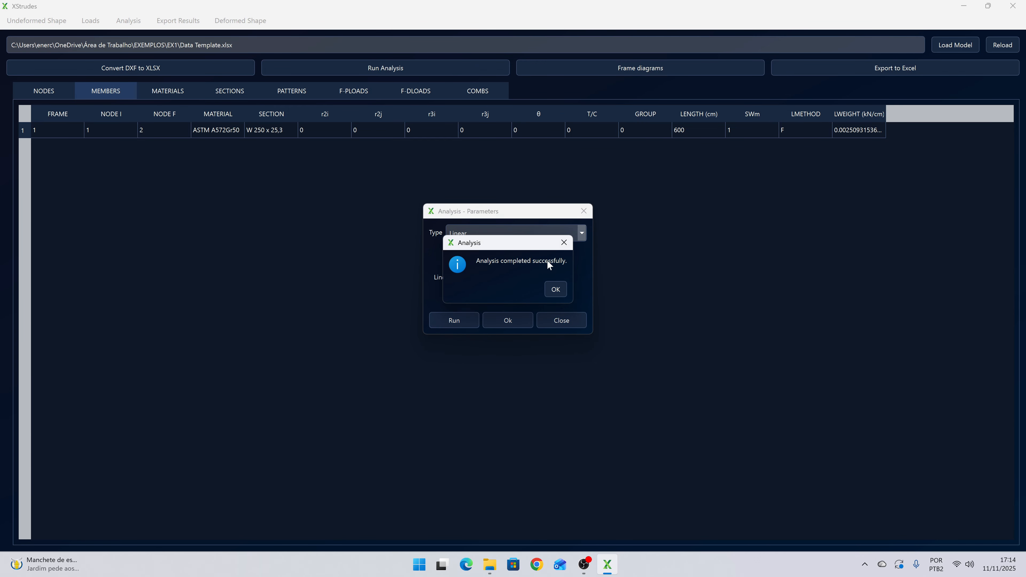
left_click(551, 290)
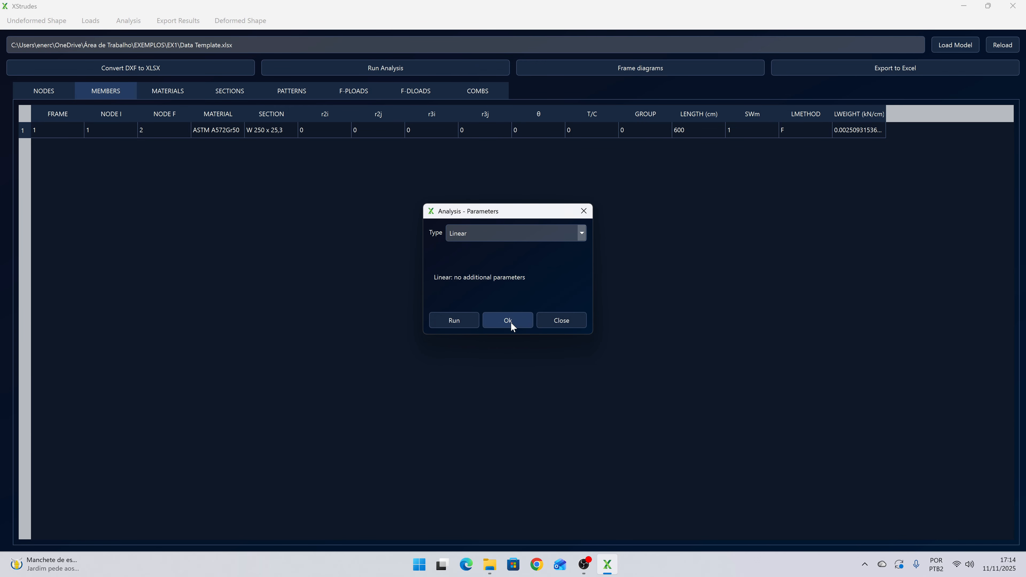
left_click(511, 322)
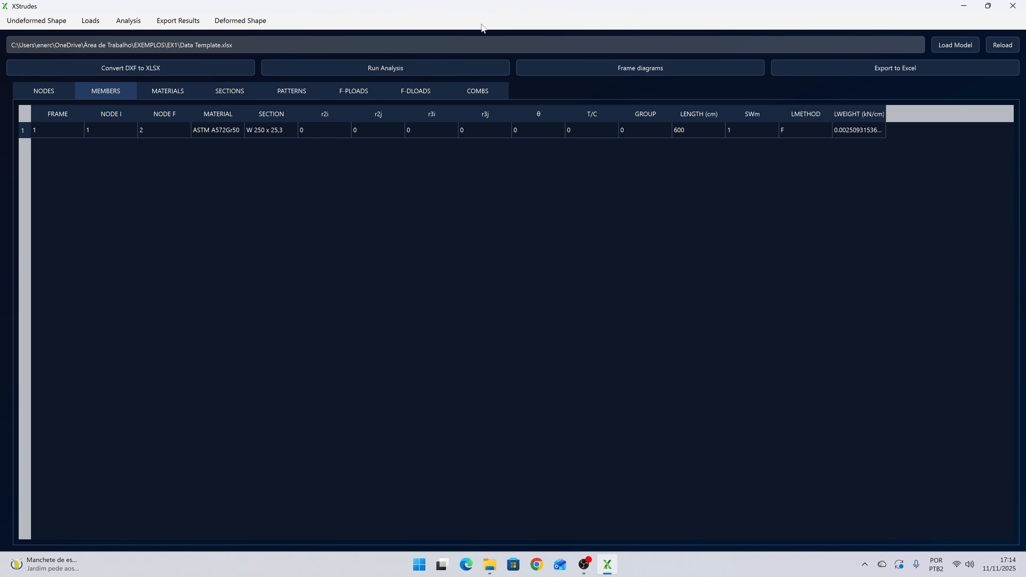
- Generate the Shear V2 frame diagram of member 1 for combination PP with a resolution of 600
left_click(636, 70)
left_click(546, 138)
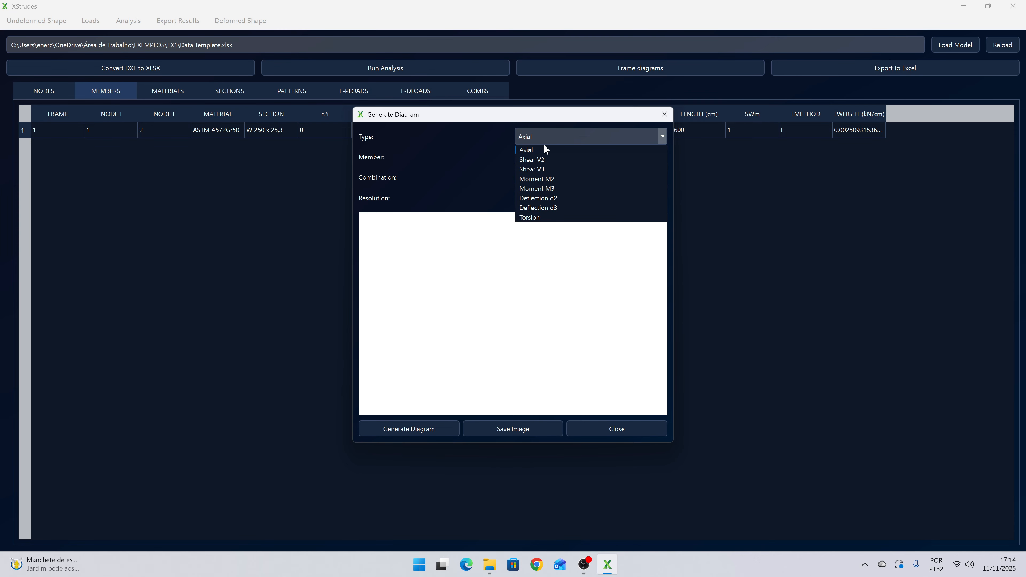
left_click(535, 160)
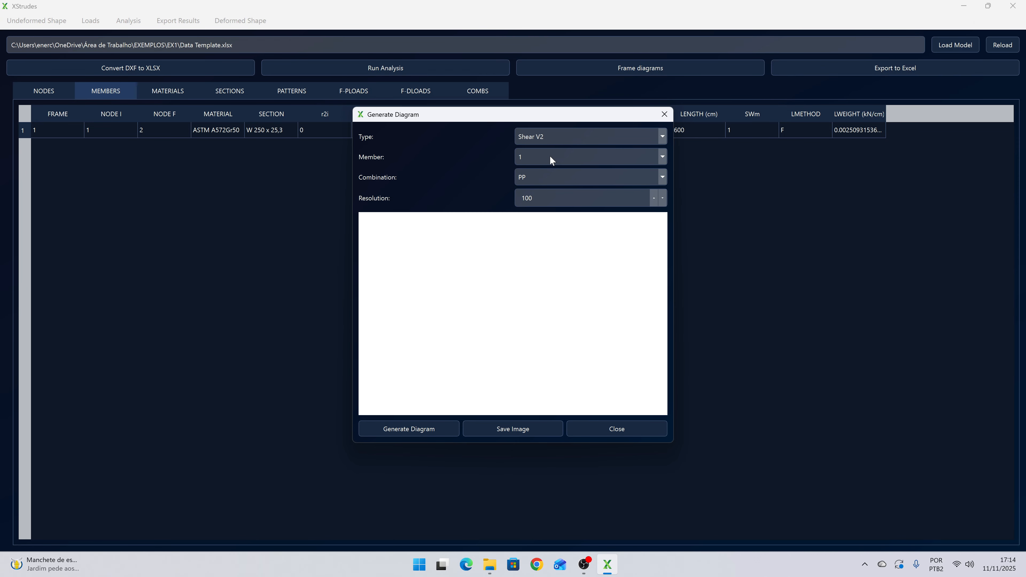
left_click(538, 178)
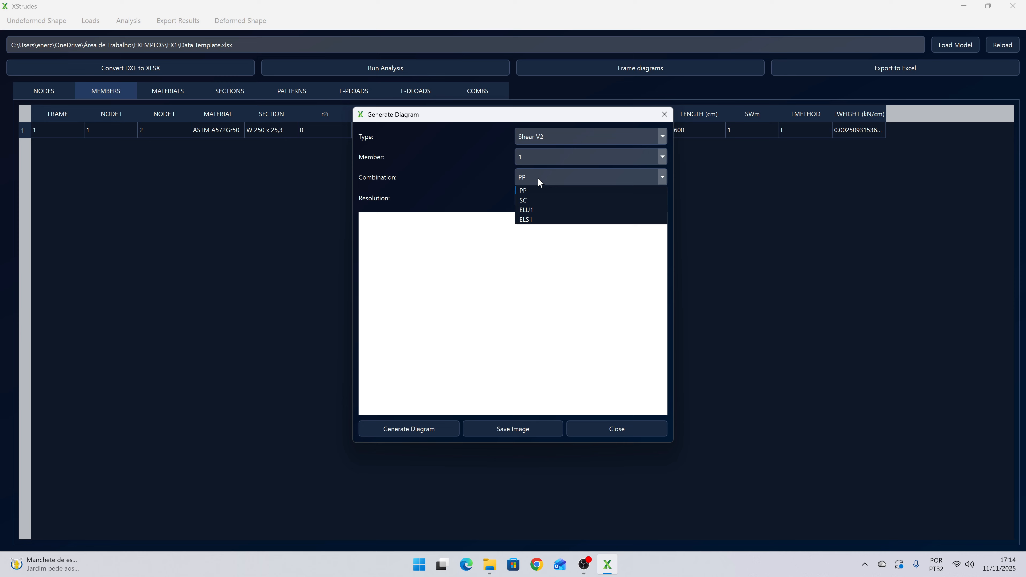
left_click(530, 194)
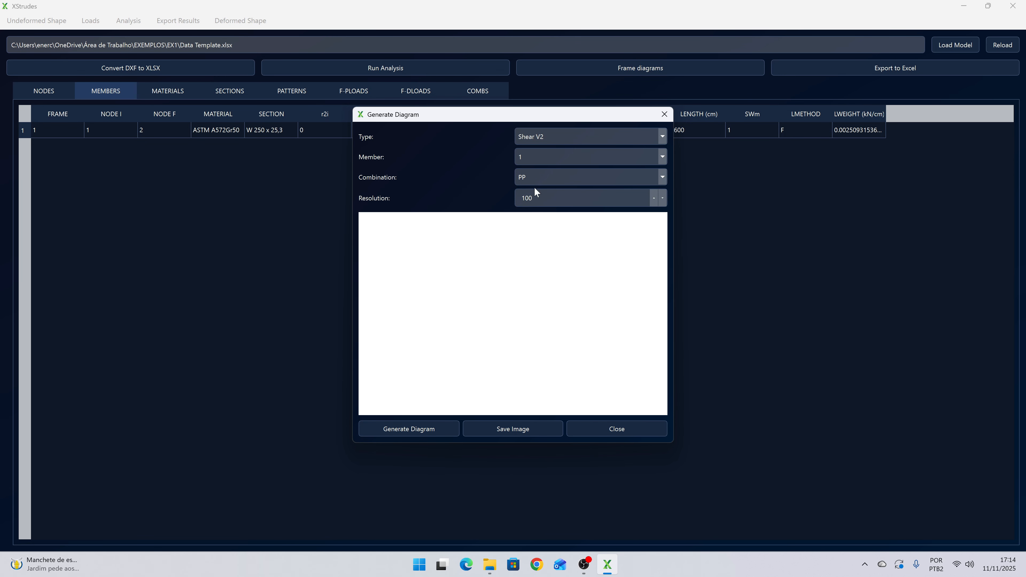
key("Tab")
type("60")
left_click(413, 427)
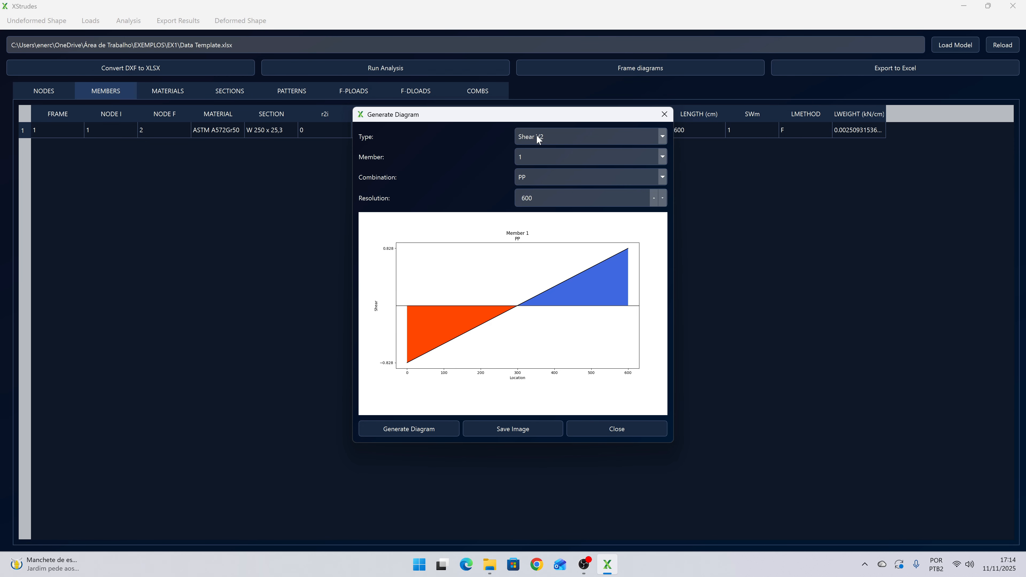
- Generate the Shear V2 diagram of member 1 for combination SC
left_click(539, 176)
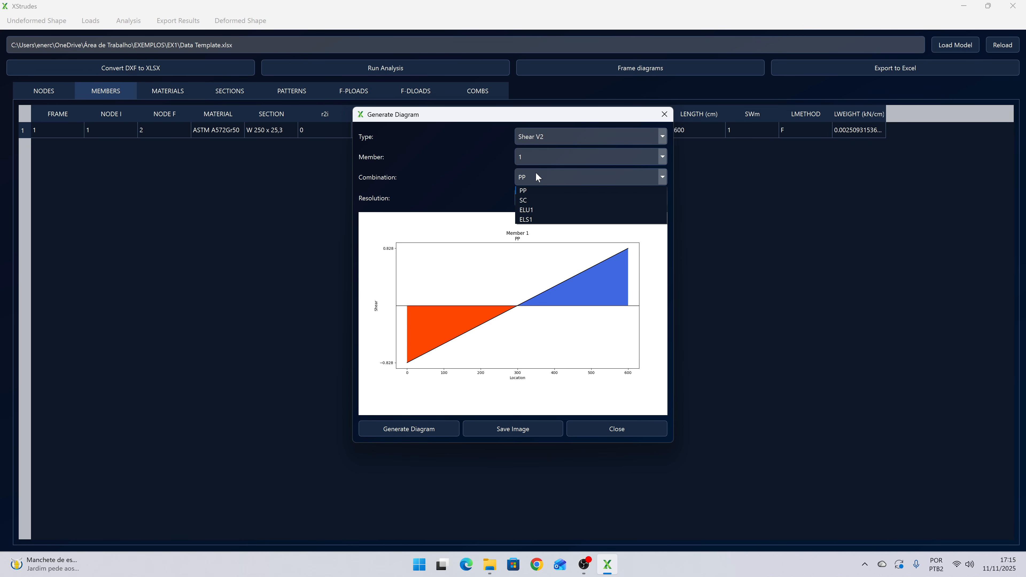
left_click(540, 200)
left_click(409, 425)
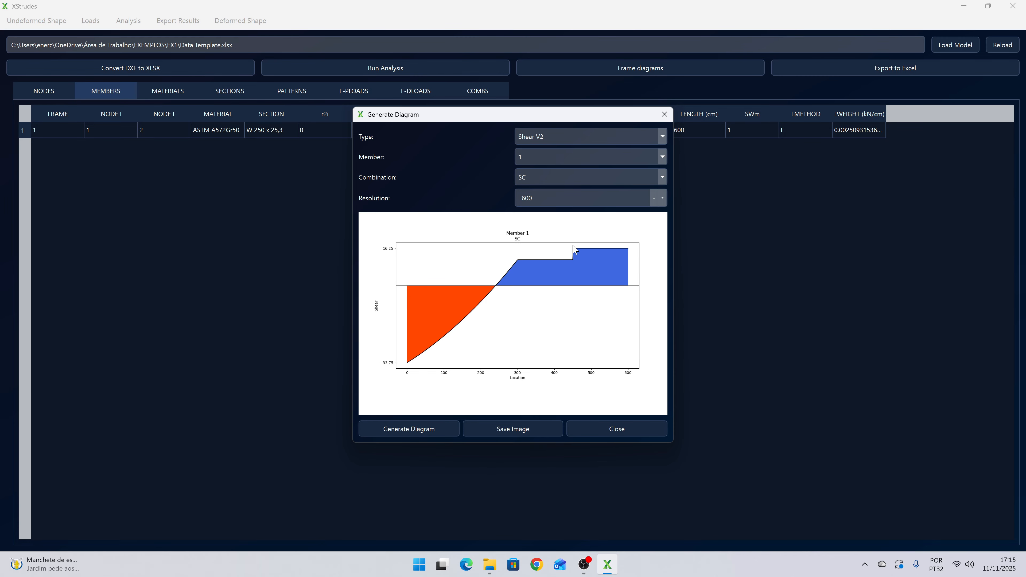
- Generate the Shear V2 diagram of member 1 for combination ELU1
left_click(555, 176)
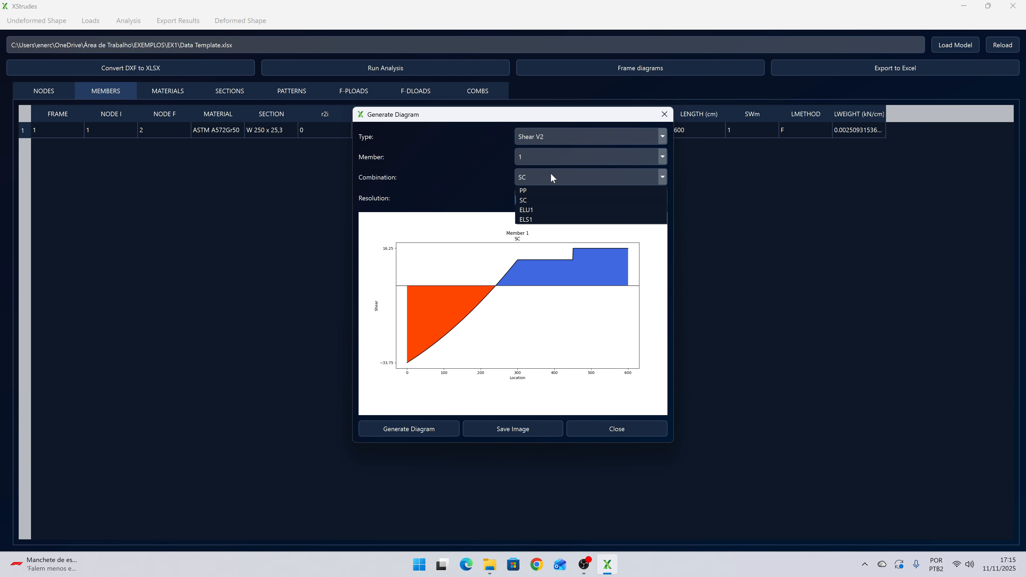
left_click(541, 214)
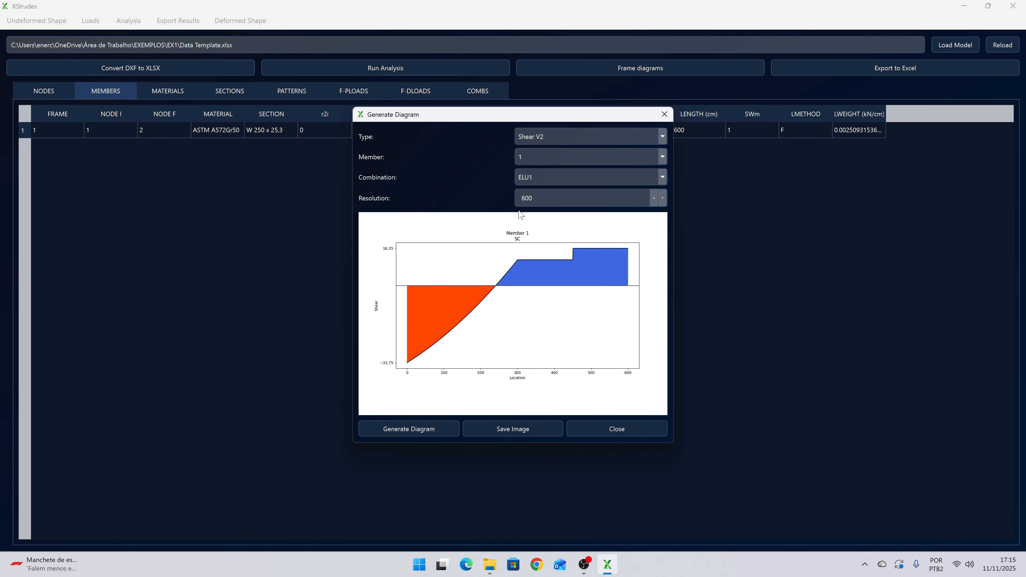
left_click(420, 432)
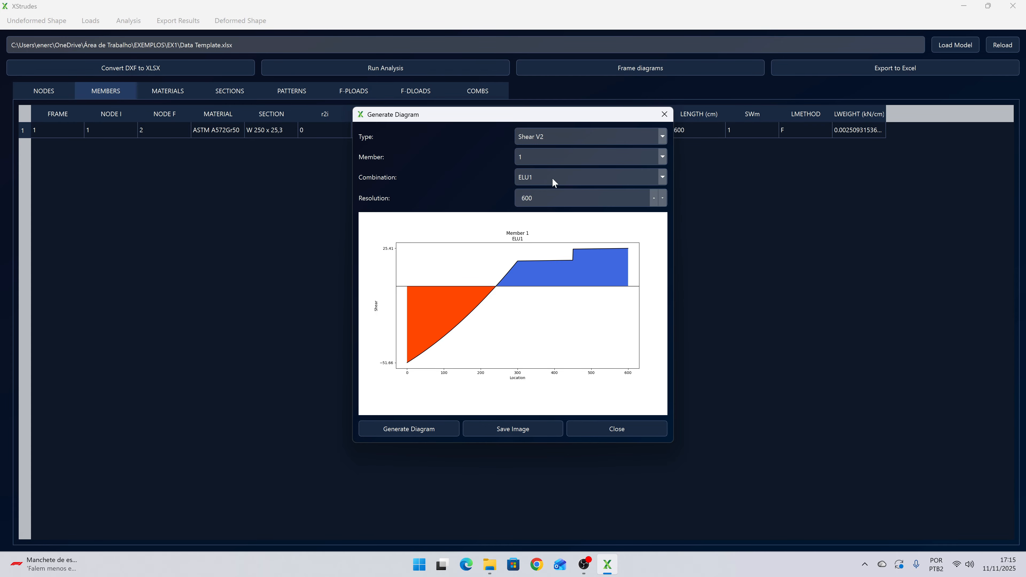
- Generate the Shear V2 diagram of member 1 for combination ELS1
left_click(541, 182)
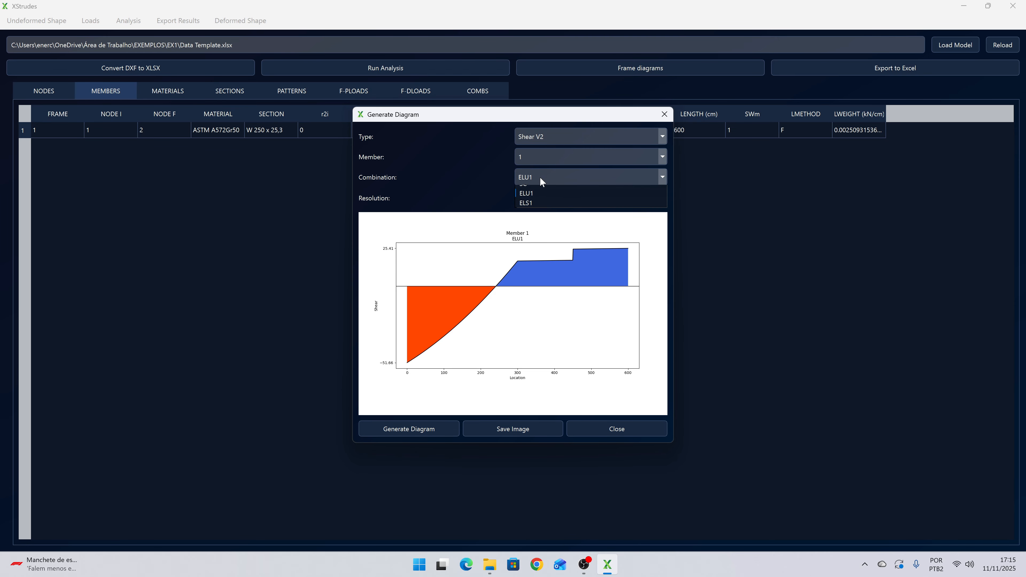
left_click(531, 218)
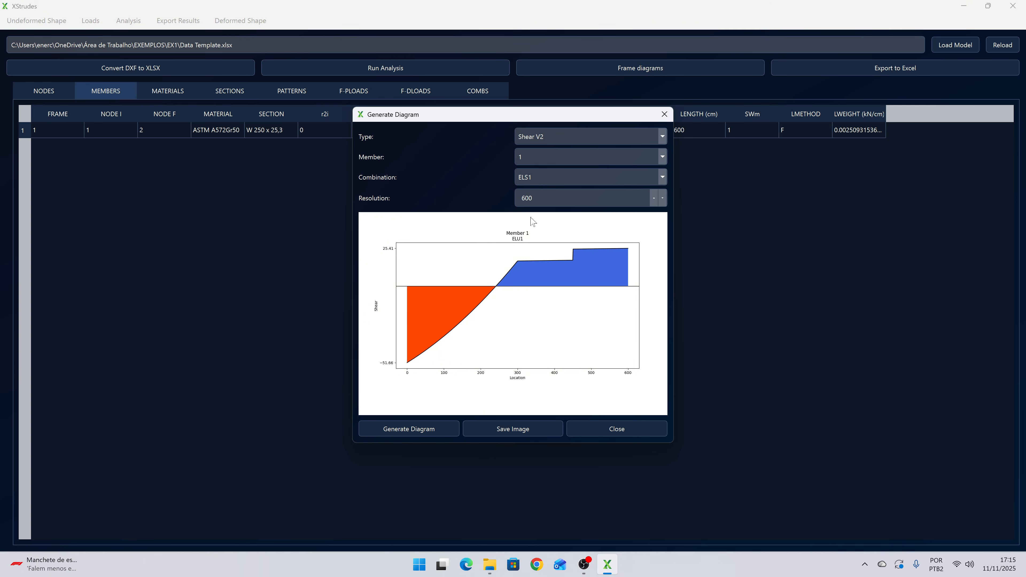
left_click(400, 433)
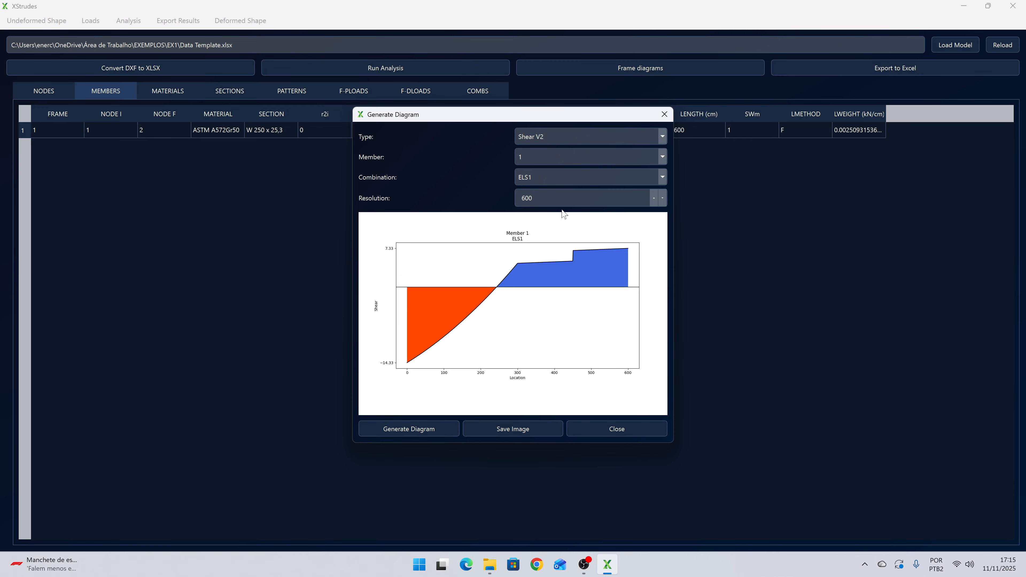
- Generate the Moment M3 diagram of member 1 for combination PP
left_click(546, 139)
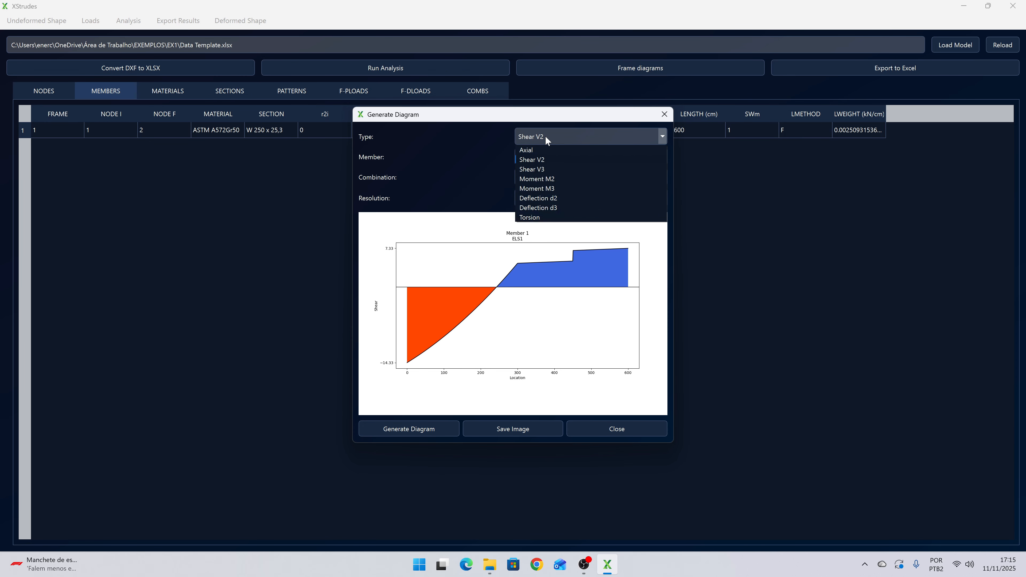
left_click(550, 190)
left_click(541, 174)
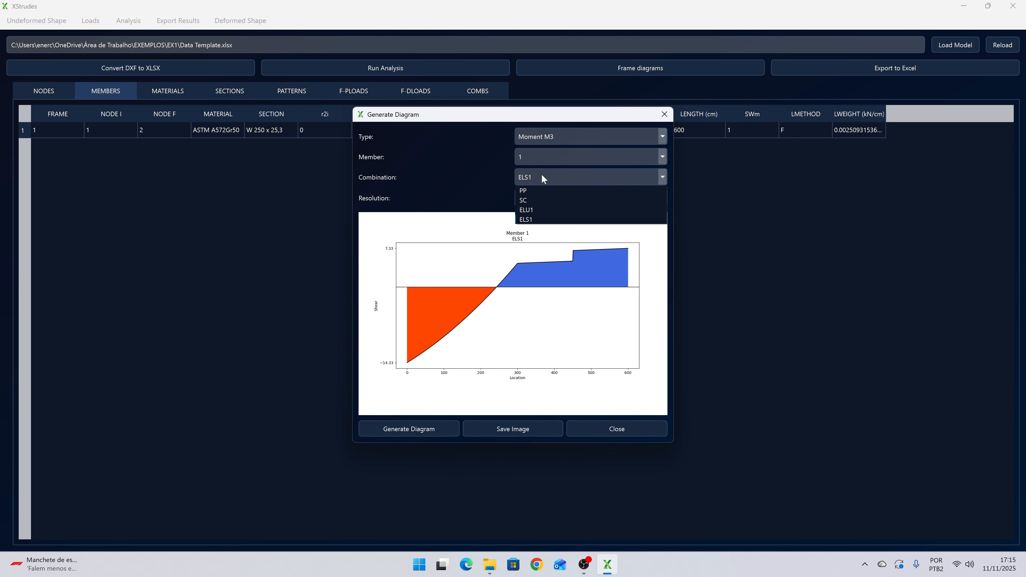
left_click(525, 190)
left_click(408, 428)
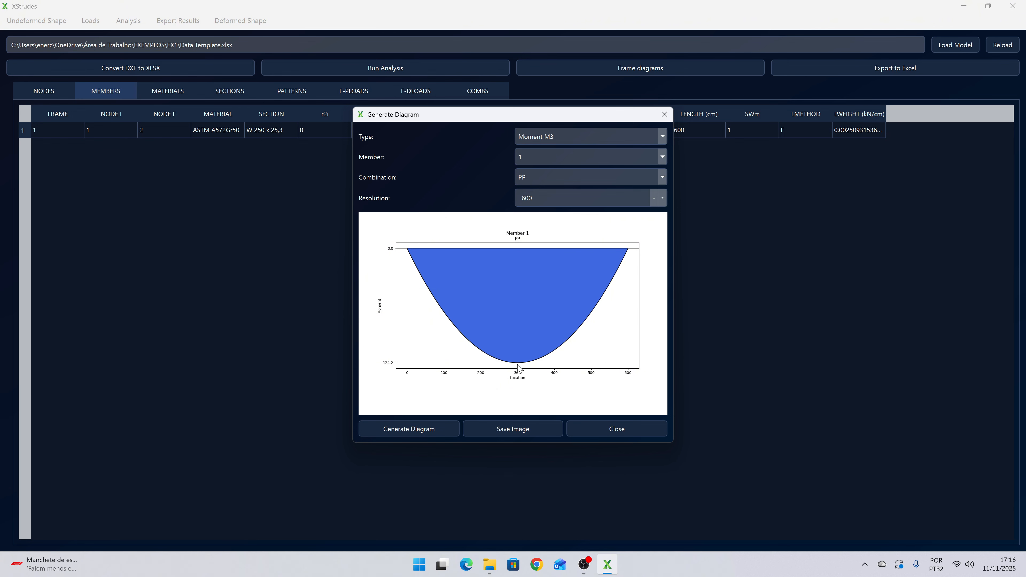
- Generate the Moment M3 diagram of member 1 for combination SC
left_click(531, 179)
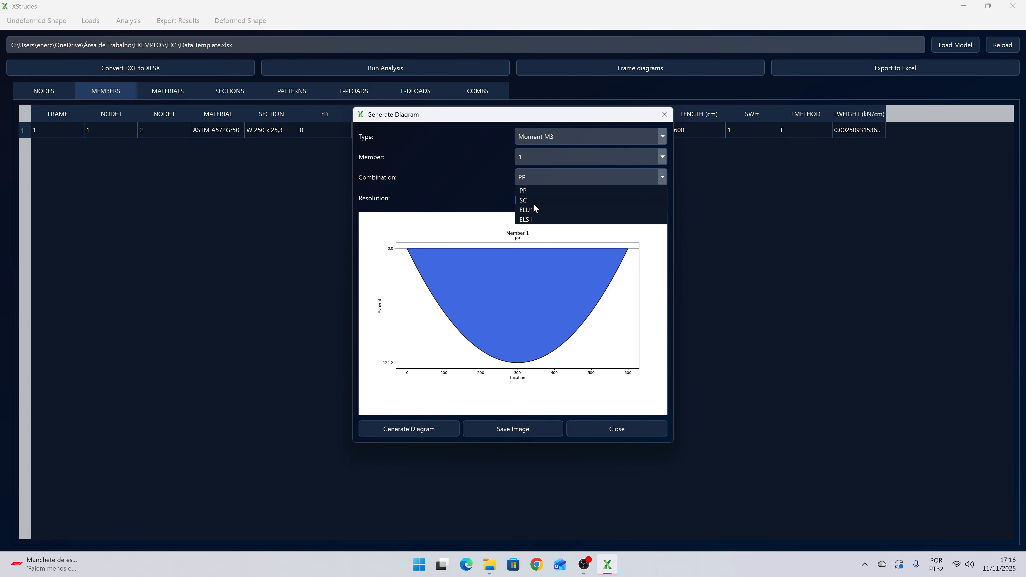
left_click(533, 203)
left_click(376, 429)
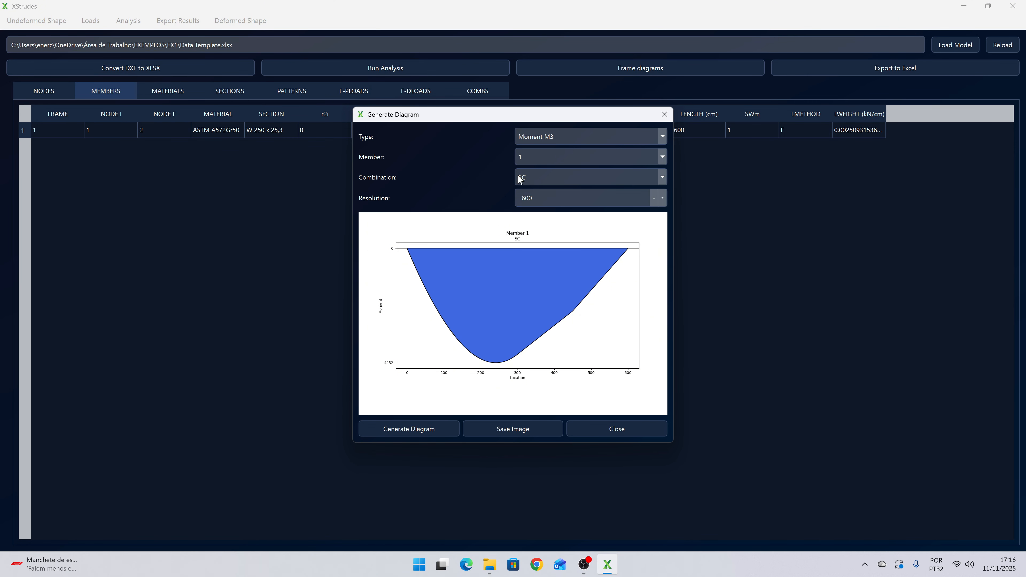
- Generate the Moment M3 diagram of member 1 for combination ELU1
left_click(534, 176)
left_click(530, 210)
left_click(409, 427)
- Generate the Moment M3 diagram of member 1 for combination ELS1
left_click(554, 176)
left_click(532, 223)
left_click(394, 429)
- Generate the Deflection d2 diagram of member 1 for combination PP
left_click(560, 137)
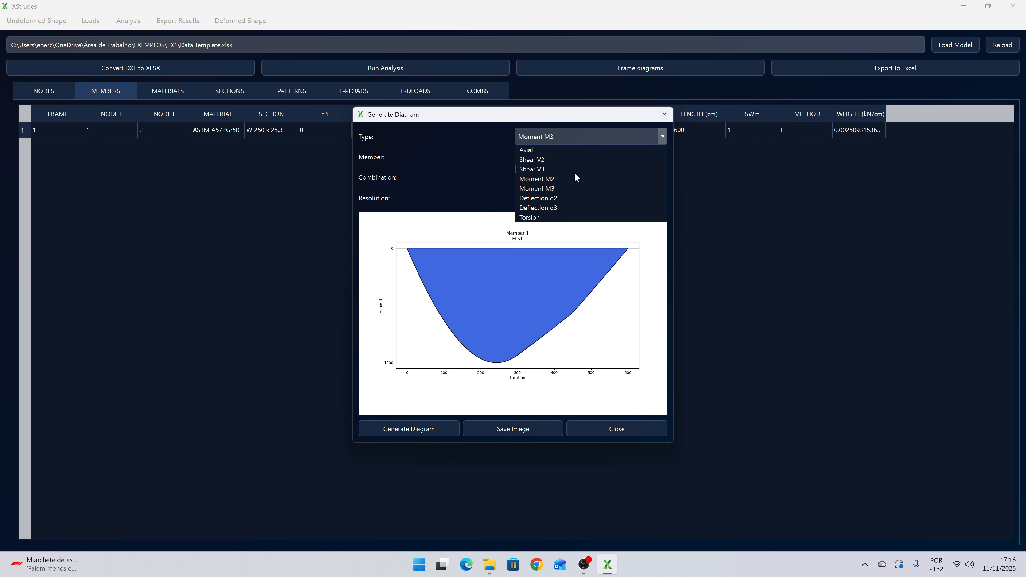
left_click(560, 198)
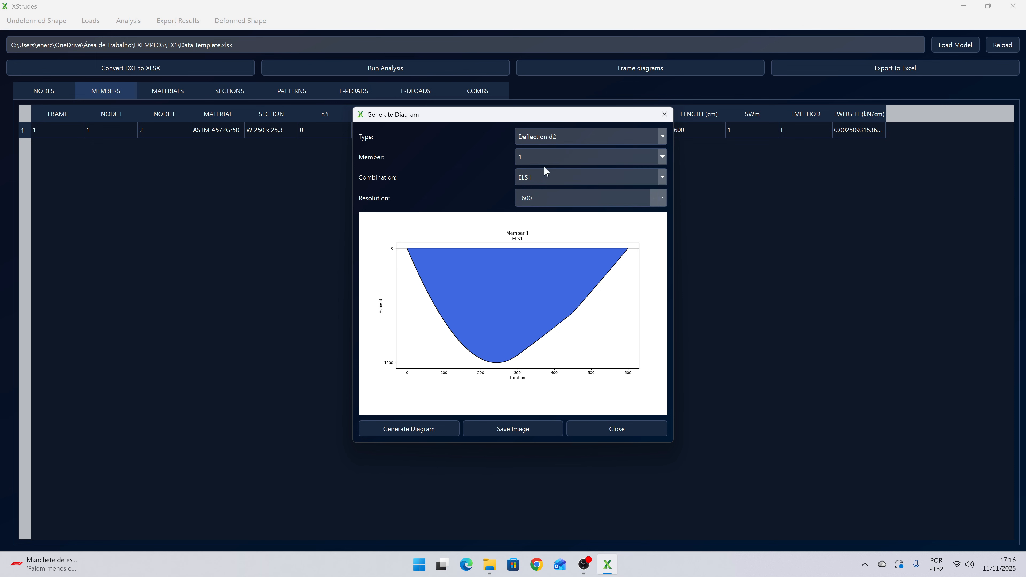
left_click(540, 176)
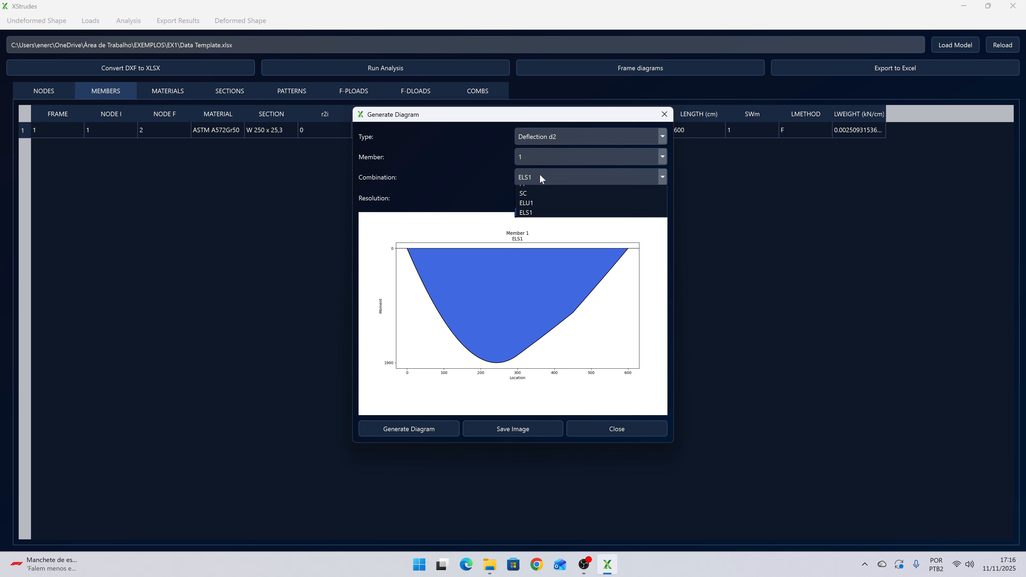
left_click(531, 190)
left_click(399, 430)
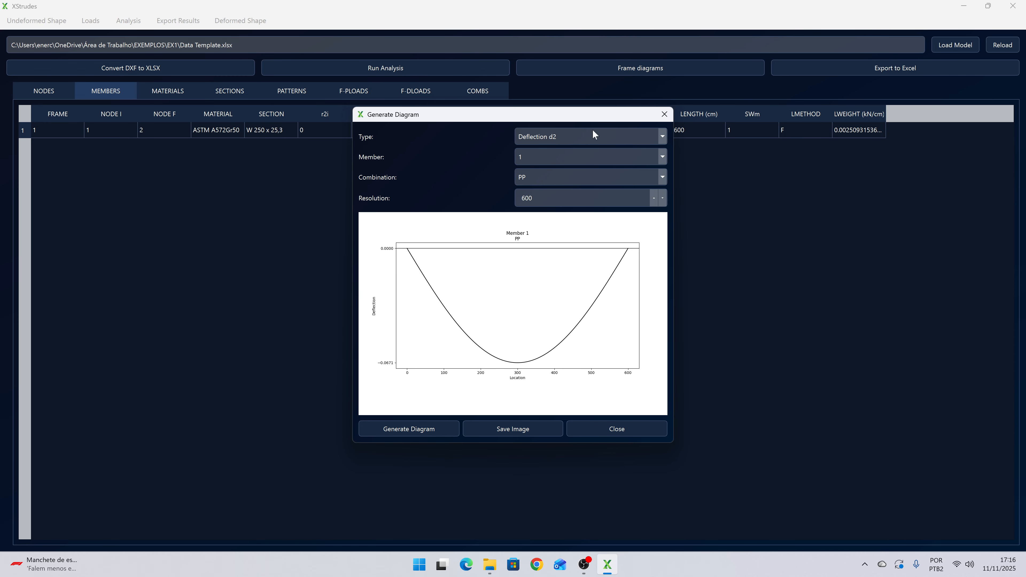
- Generate the Deflection d2 diagram of member 1 for combination SC
left_click(538, 176)
left_click(528, 205)
left_click(395, 432)
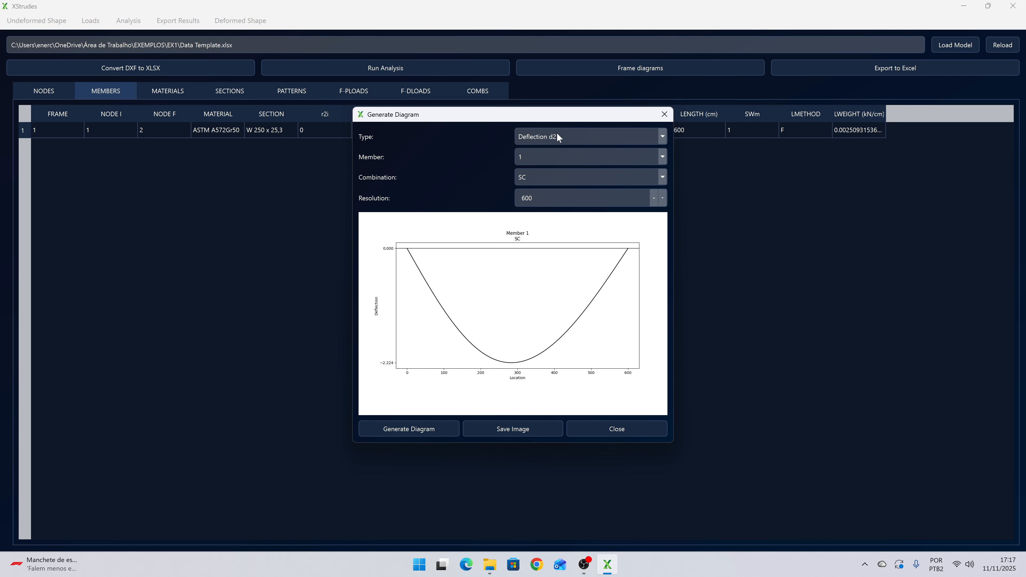
- Generate the Deflection d2 diagram of member 1 for combination ELU1
left_click(546, 174)
left_click(537, 220)
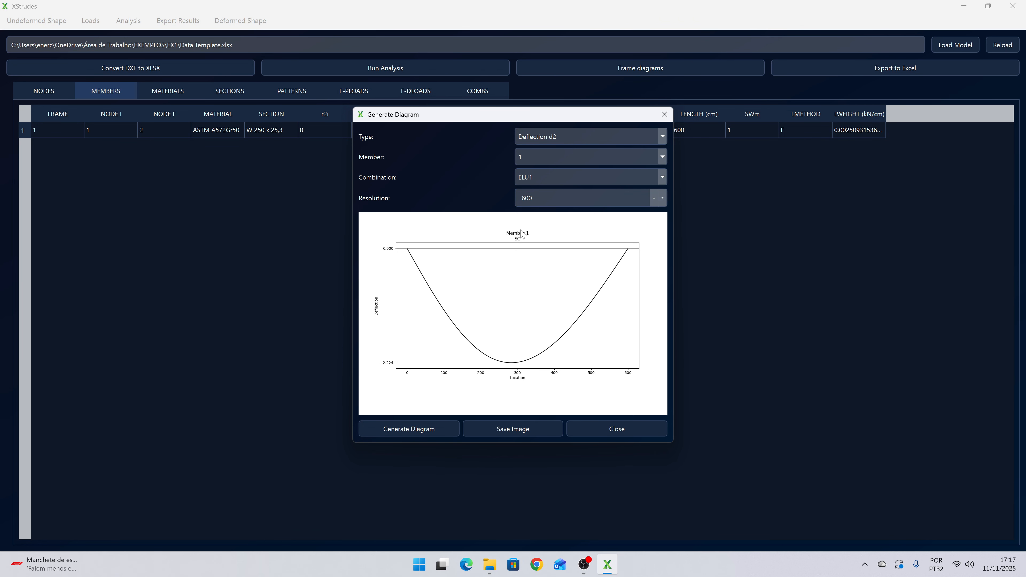
left_click(418, 423)
- Generate the Deflection d2 diagram of member 1 for combination ELS1
left_click(546, 178)
left_click(536, 219)
left_click(395, 427)
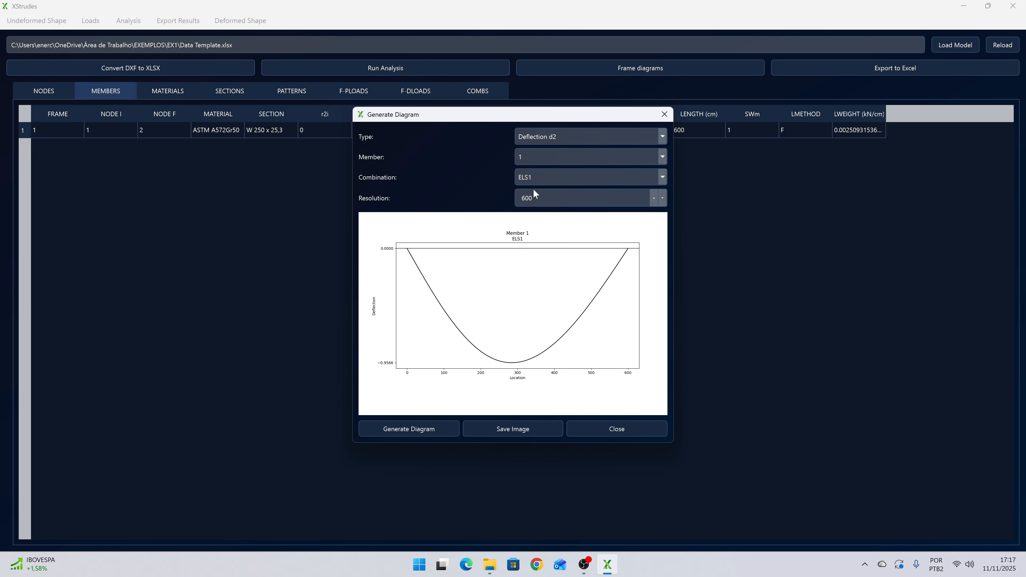
- Switch to the Windows Calculator to compute 600/350, and close both the calculator and the frame diagram dialog
key("super")
type("cal")
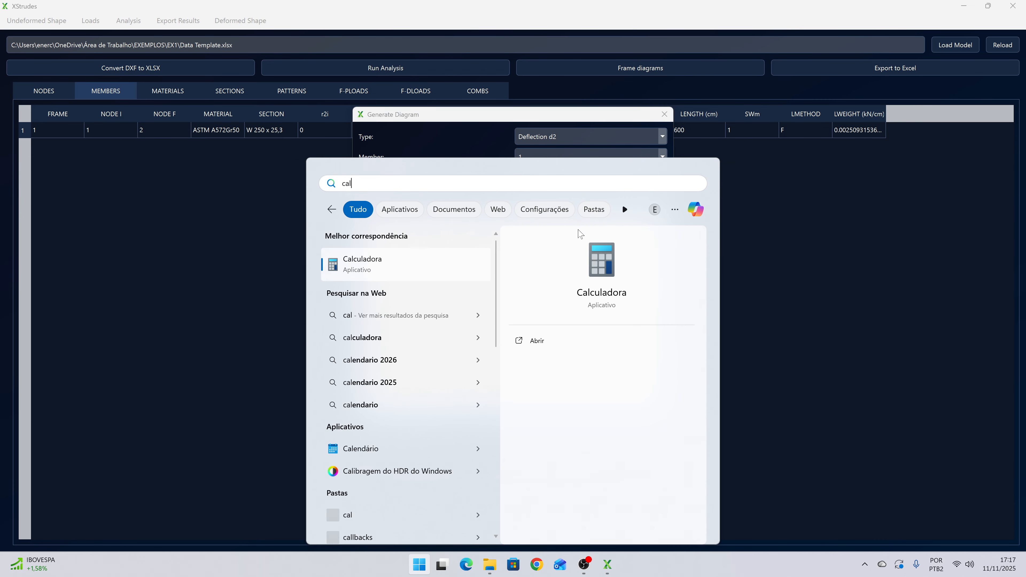
key("Return")
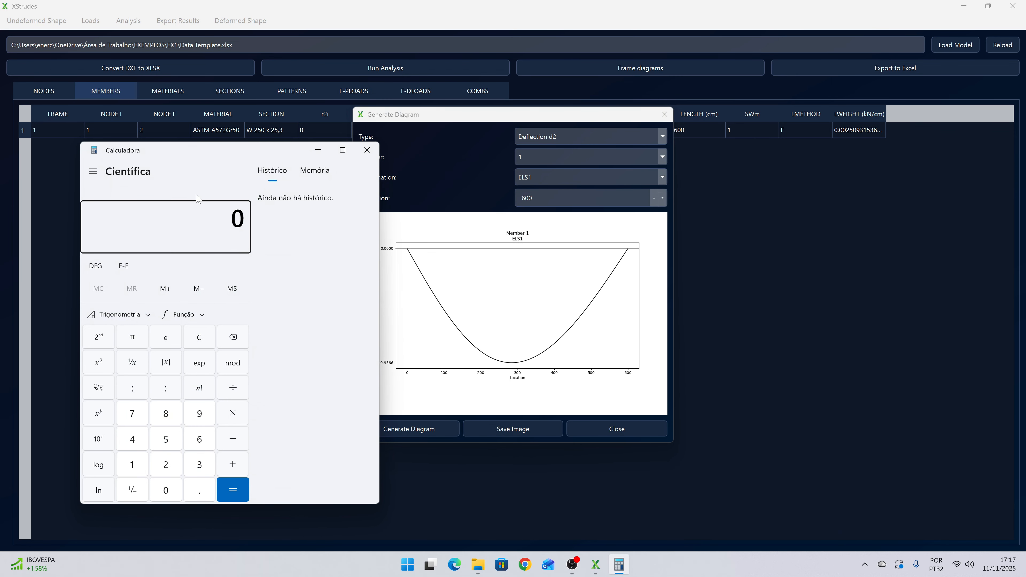
type("600/350")
key("Return")
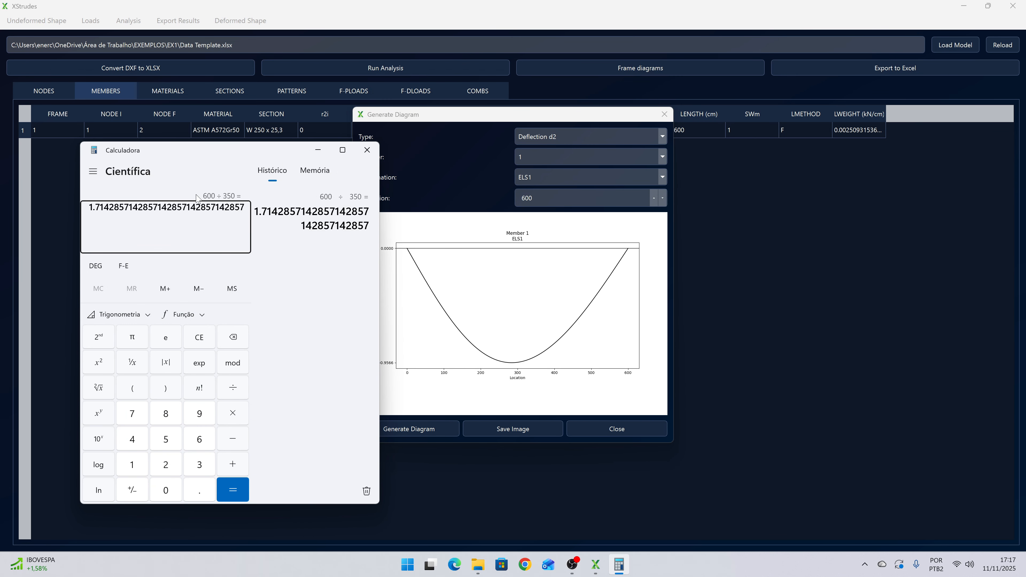
left_click_drag(209, 150, 182, 119)
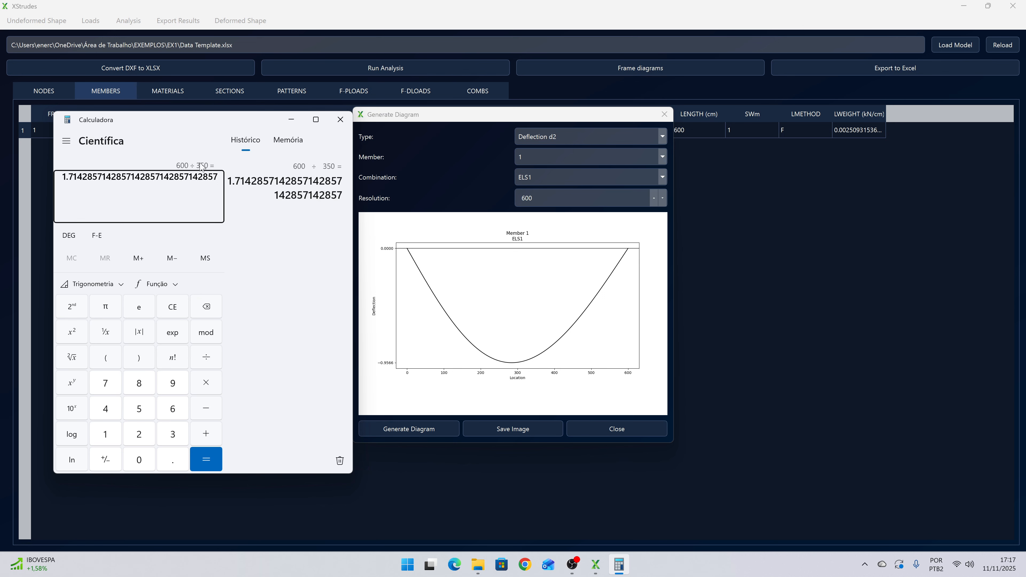
left_click(340, 128)
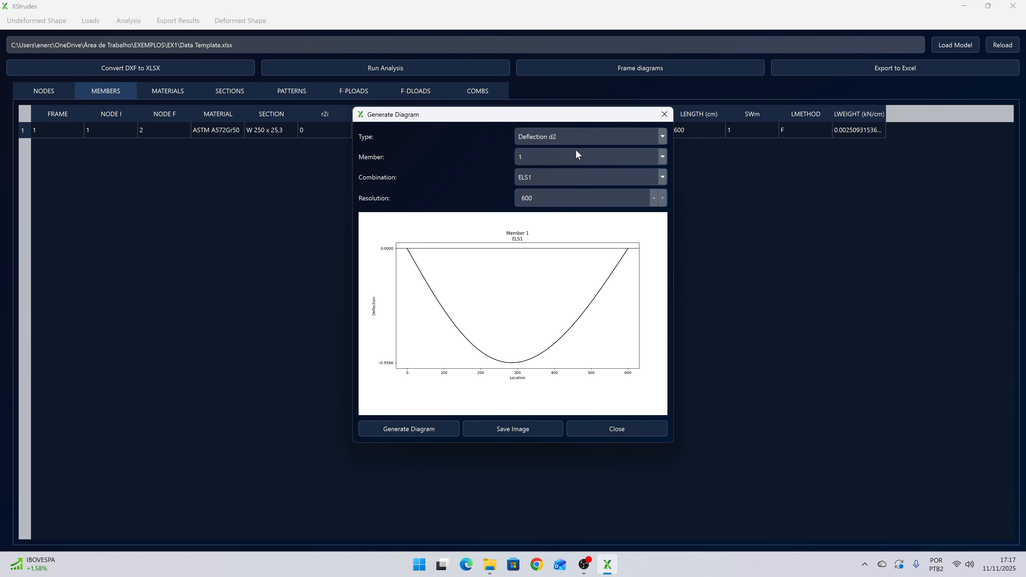
left_click_drag(568, 119, 455, 105)
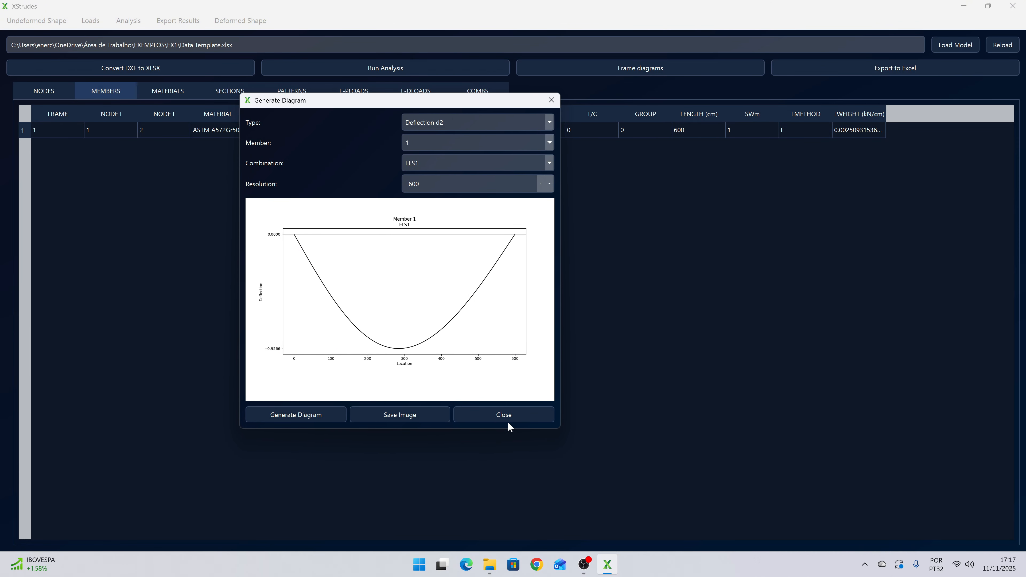
left_click(501, 416)
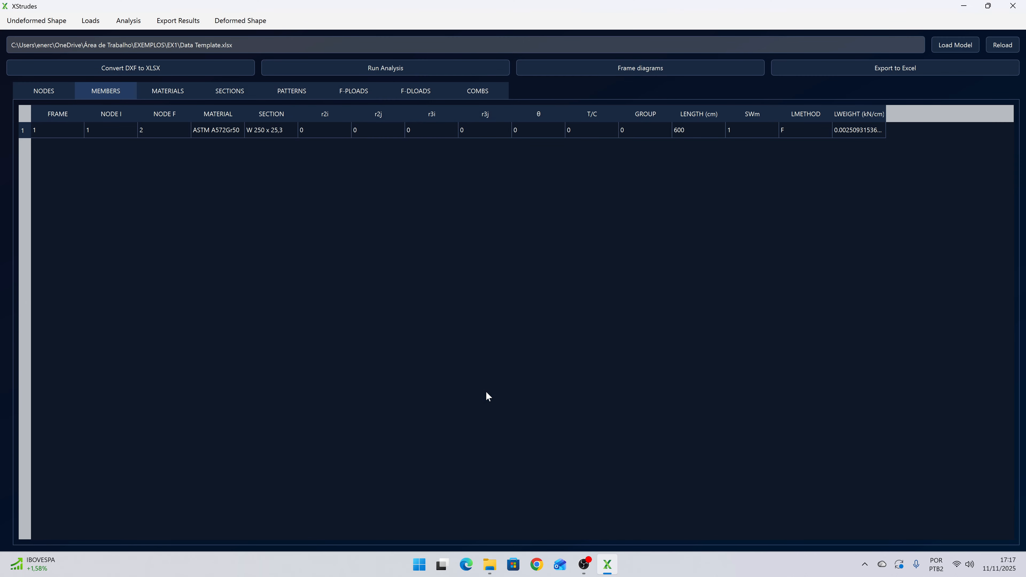
- Display the resultant deformed shape for combination ELU1 with a deformed scale of 10 and 20 discretization points
left_click(241, 20)
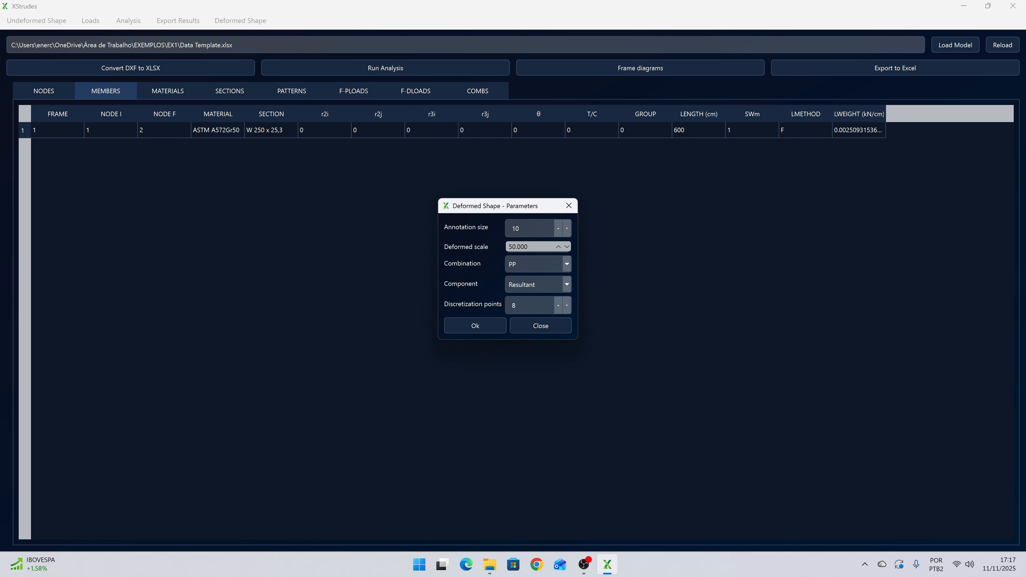
double_click(555, 250)
type("10")
left_click(521, 266)
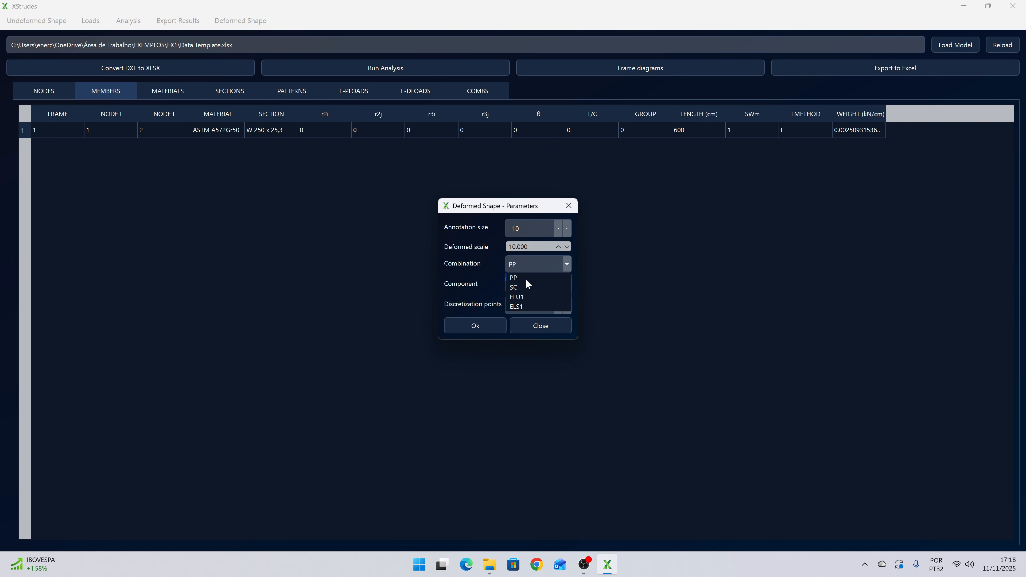
left_click(525, 298)
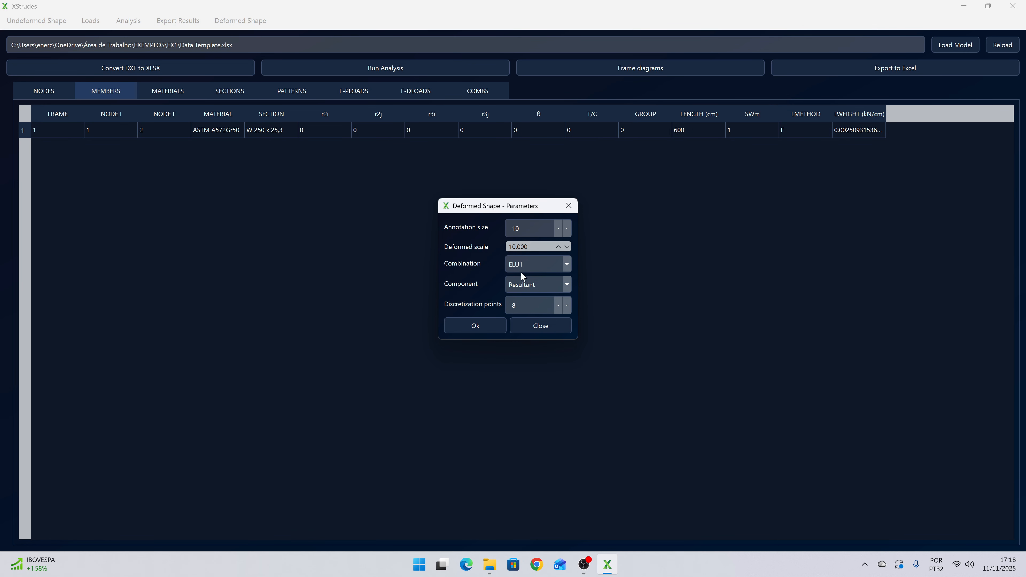
double_click(519, 305)
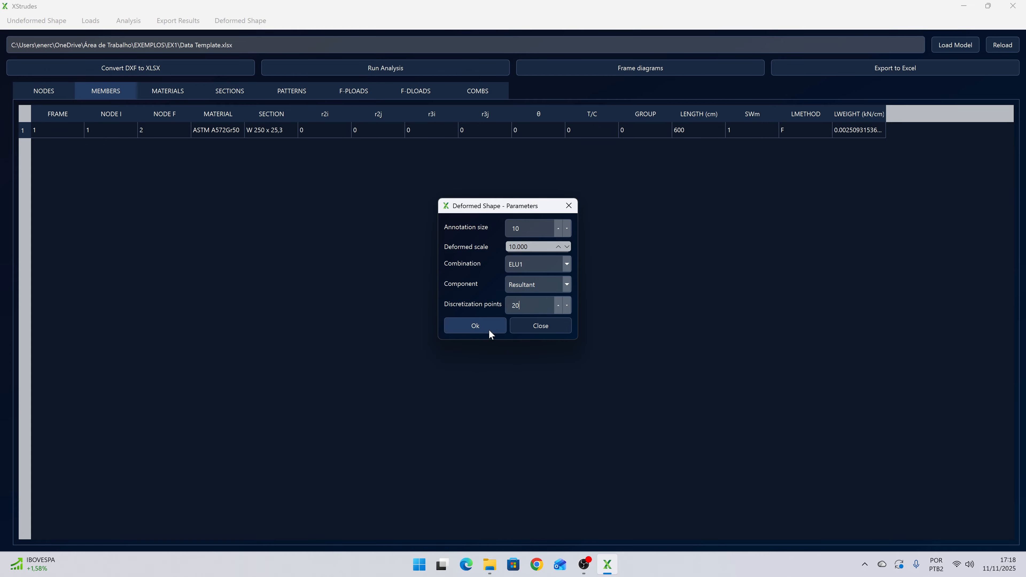
left_click(476, 327)
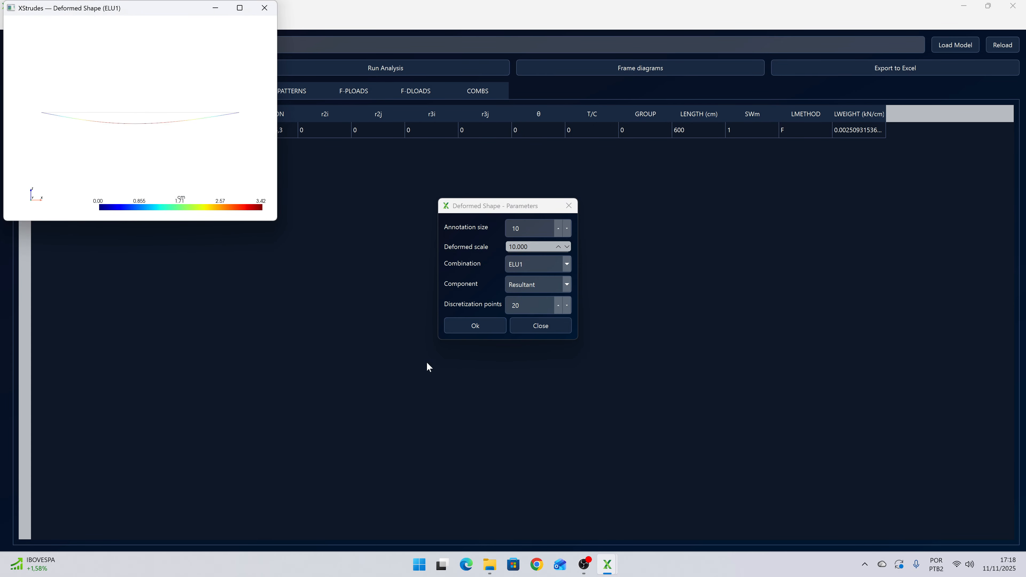
- Maximize the ELU1 deformed shape window, inspect the beam's coloured deflection curve up close, and close the window
left_click_drag(137, 9, 424, 123)
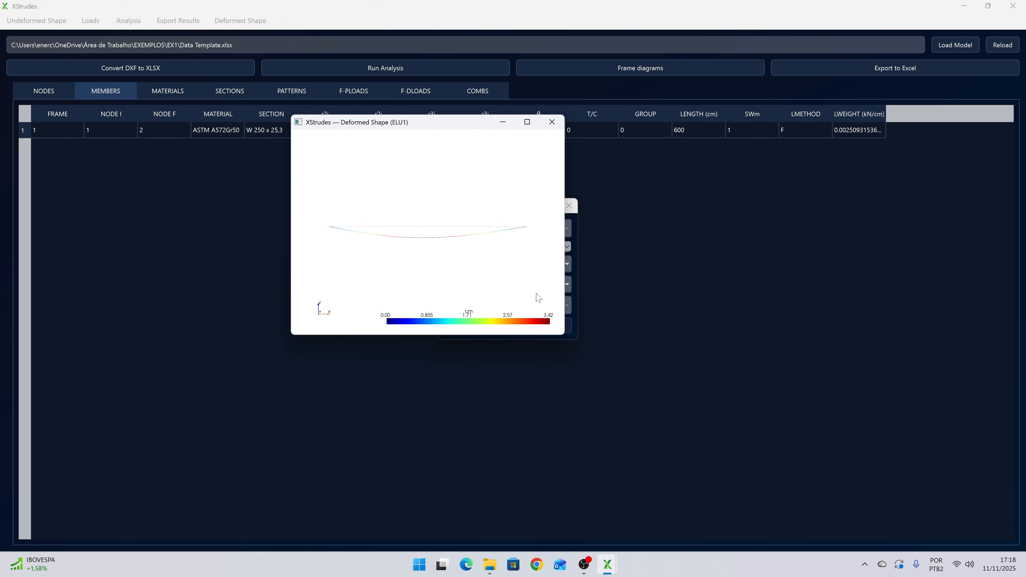
left_click(527, 122)
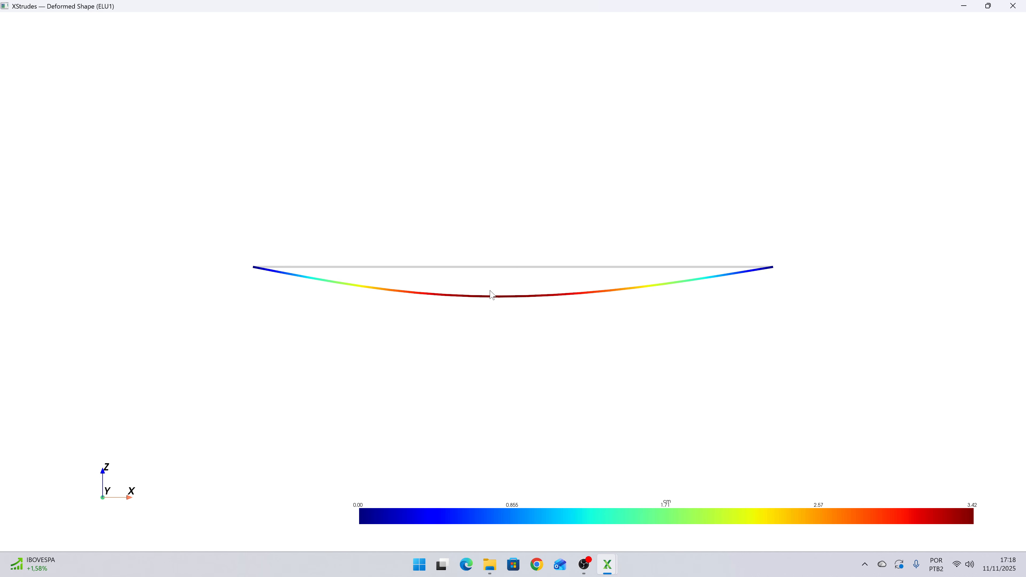
scroll(487, 263, "up", 2)
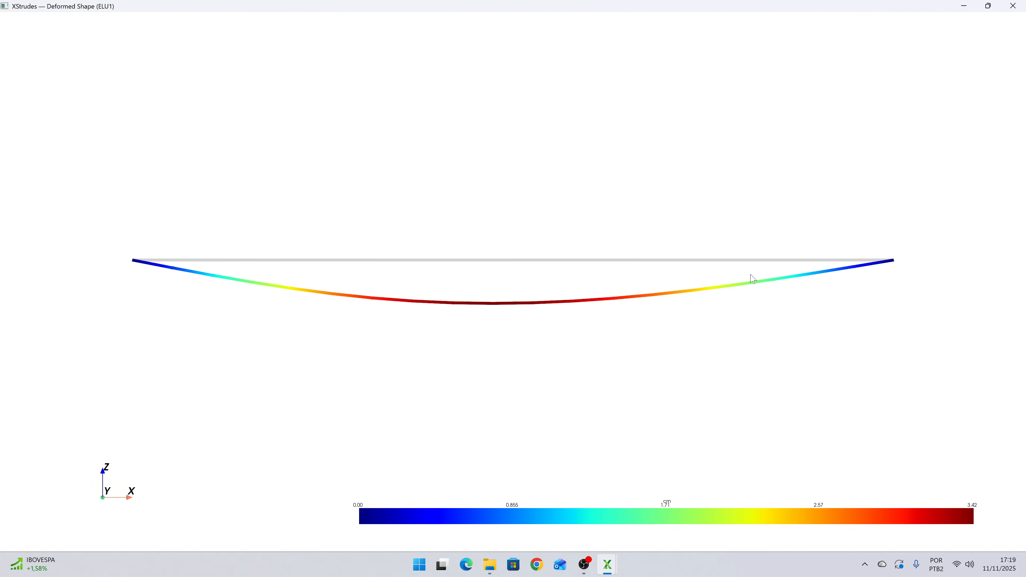
scroll(639, 263, "up", 2)
scroll(639, 264, "down", 2)
left_click_drag(637, 268, 642, 275)
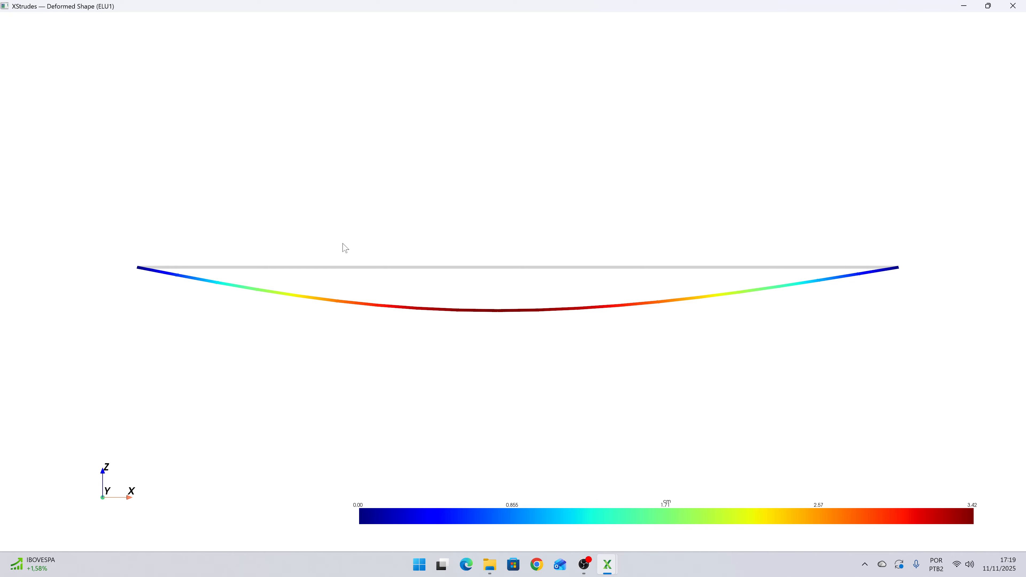
left_click(1012, 6)
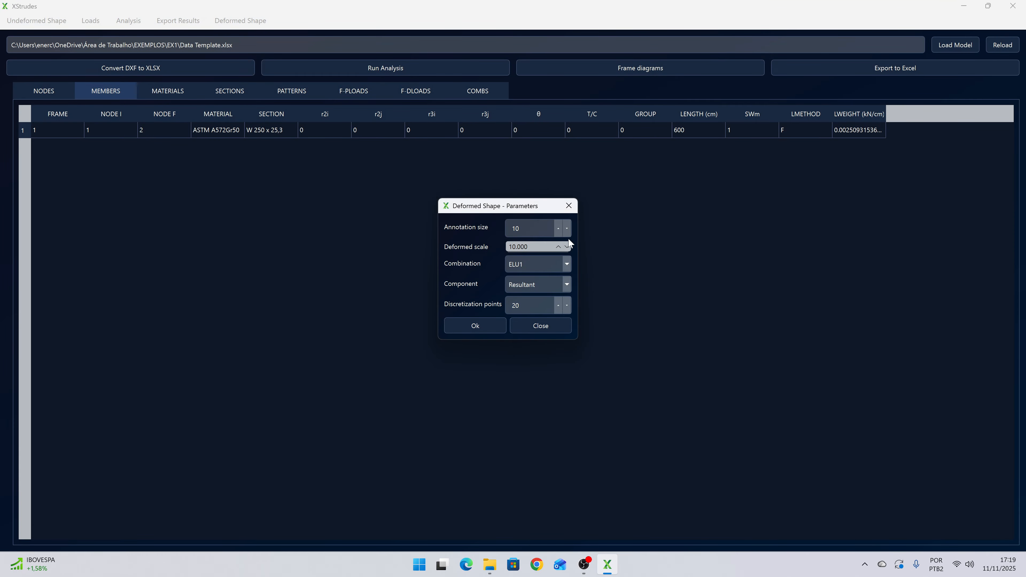
- Display the ELU1 deformed shape for the X displacement component in a maximized window
left_click(532, 285)
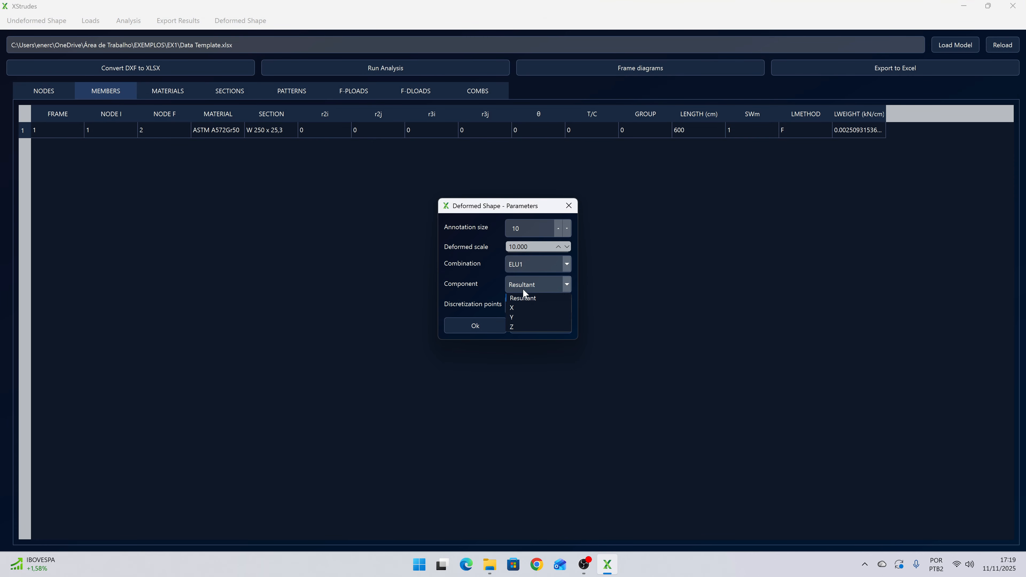
left_click(516, 310)
left_click(486, 325)
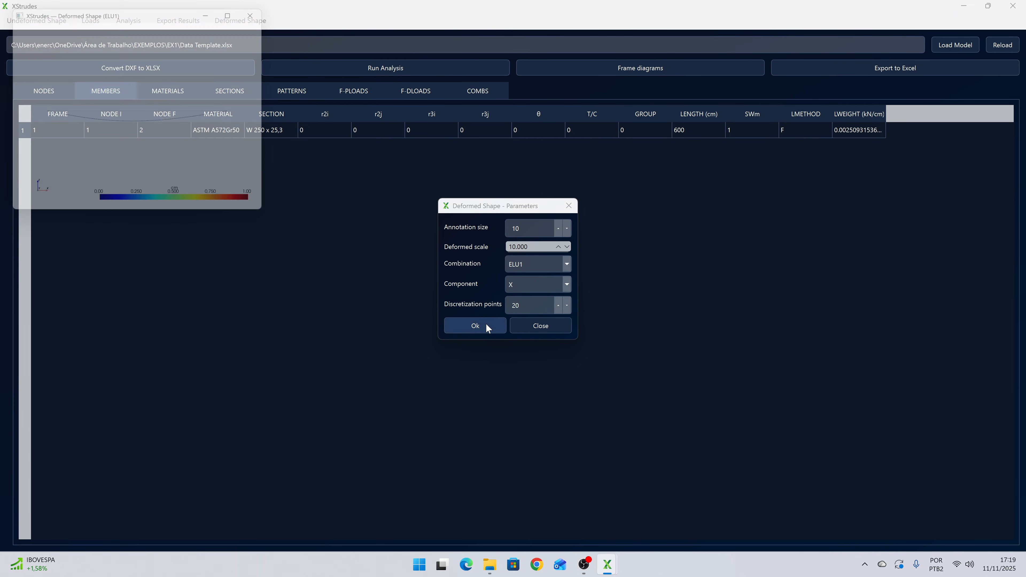
left_click(244, 5)
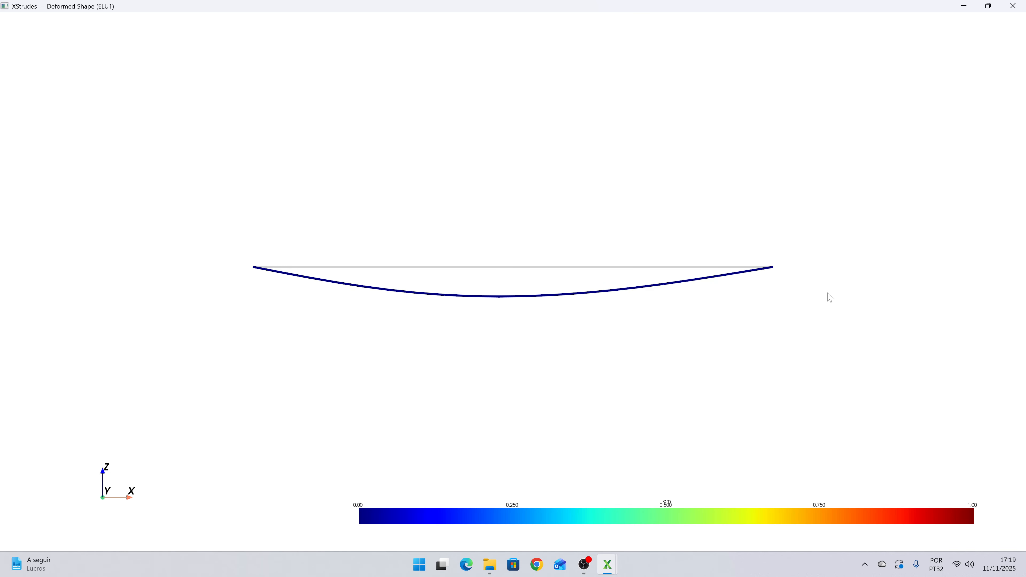
- Close the X component view and display the ELU1 deformed shape for the Y displacement component in a maximized window
left_click(1013, 6)
left_click(532, 288)
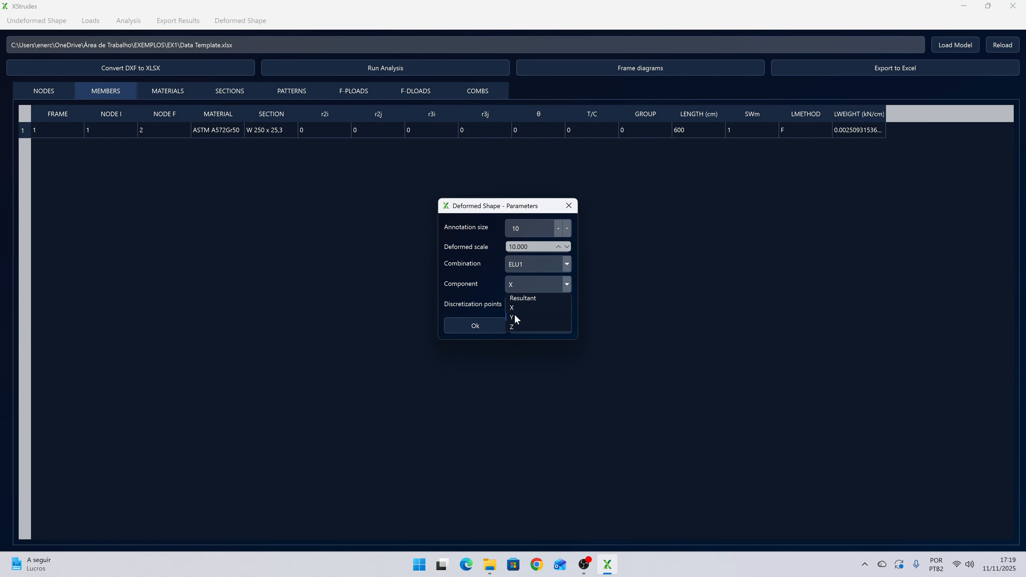
left_click(515, 319)
left_click(487, 324)
left_click(241, 9)
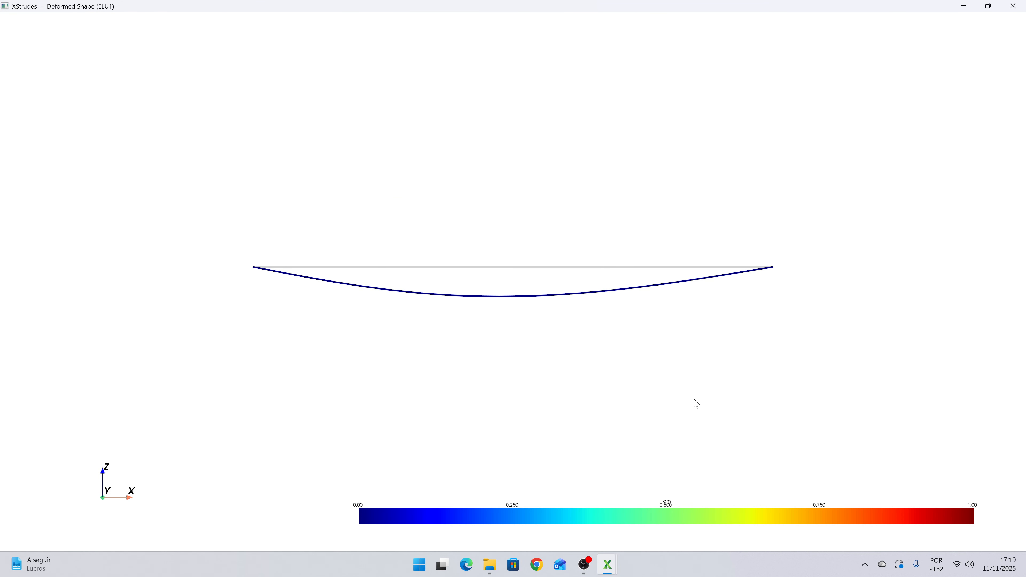
- Display the ELU1 deformed shape for the Z component, inspect the deflection curve up close, and close the plot and its parameters dialog
left_click(1013, 6)
left_click(522, 283)
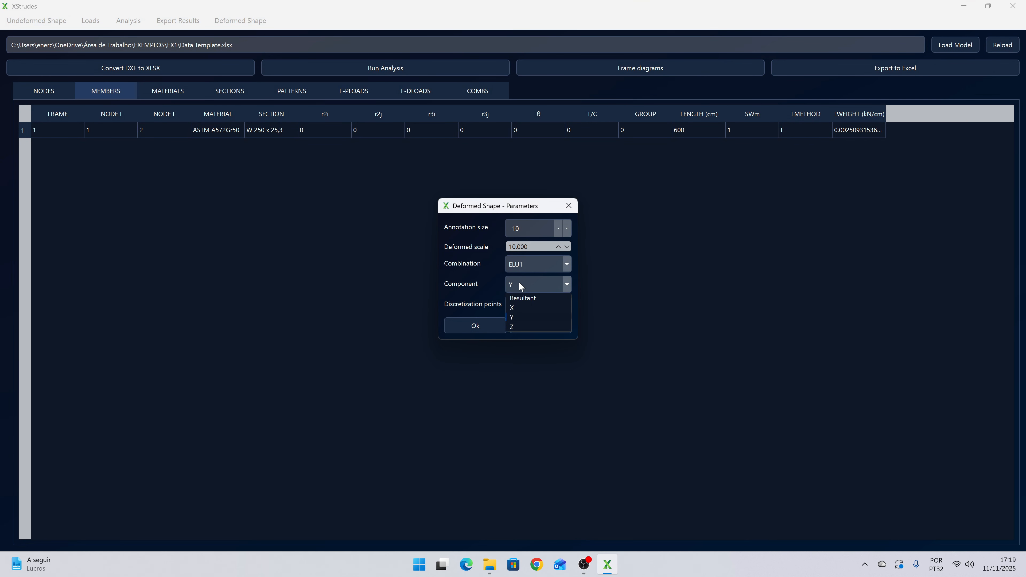
left_click(518, 328)
left_click(480, 330)
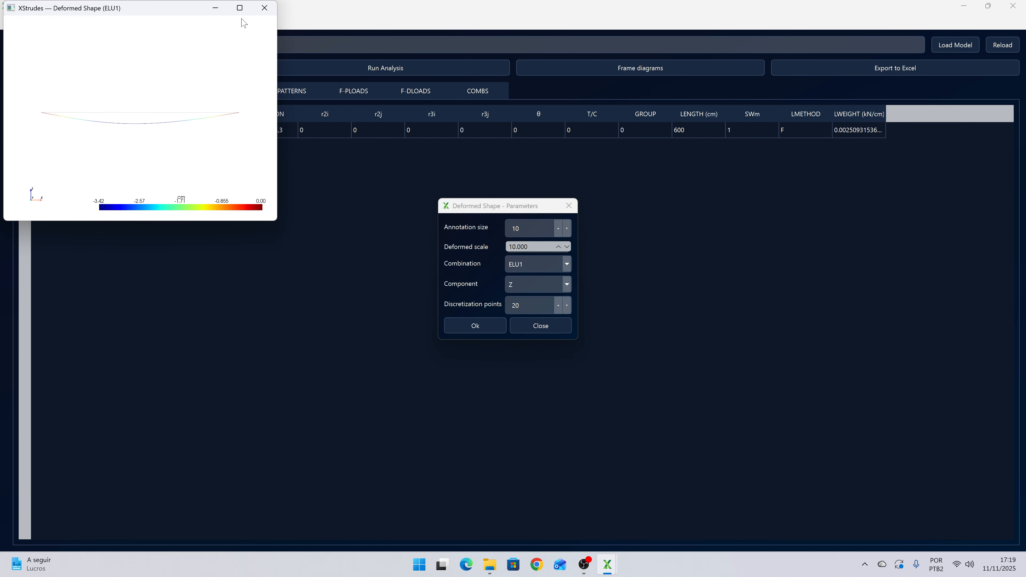
left_click(241, 8)
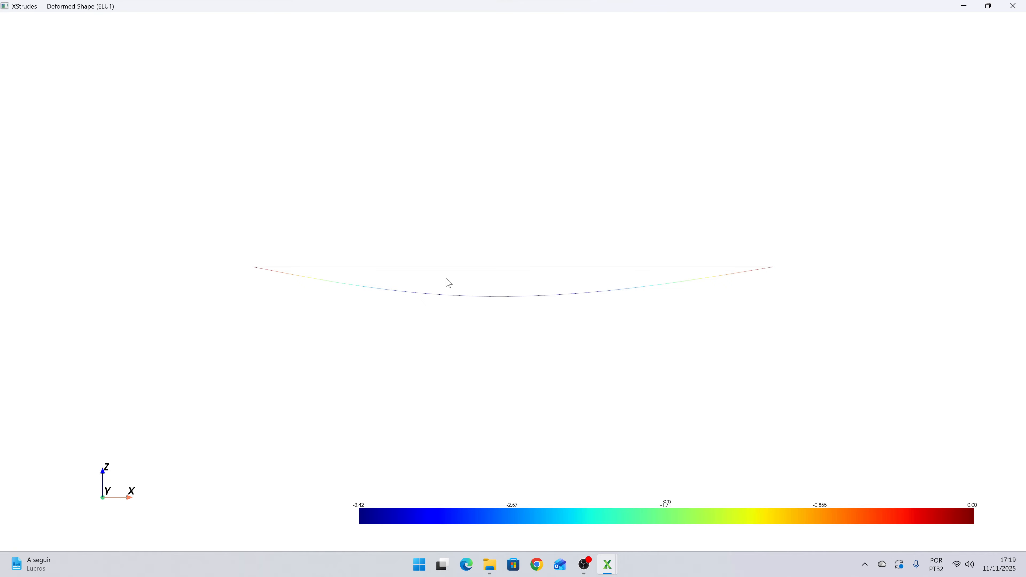
scroll(449, 284, "up", 2)
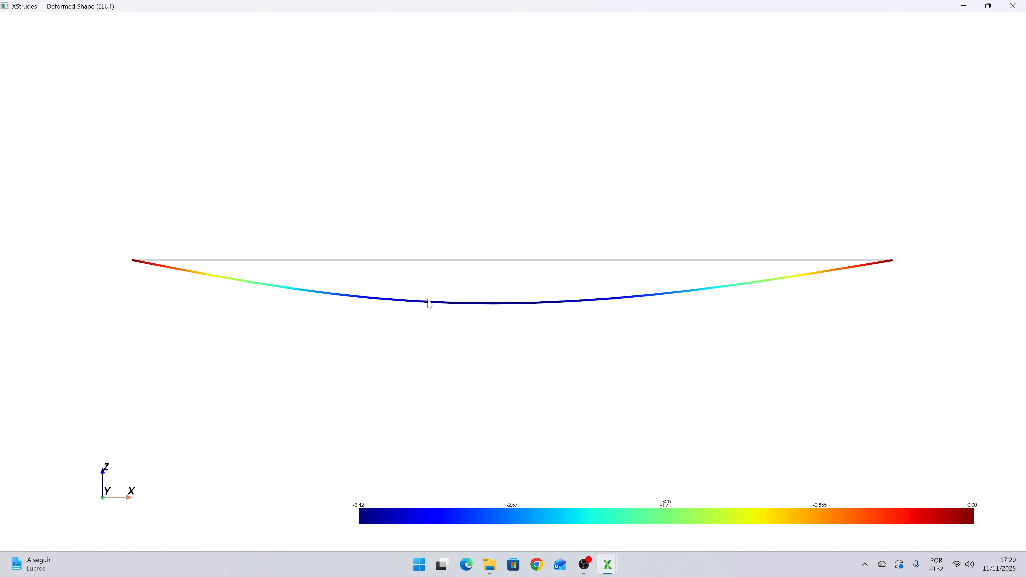
left_click(1005, 12)
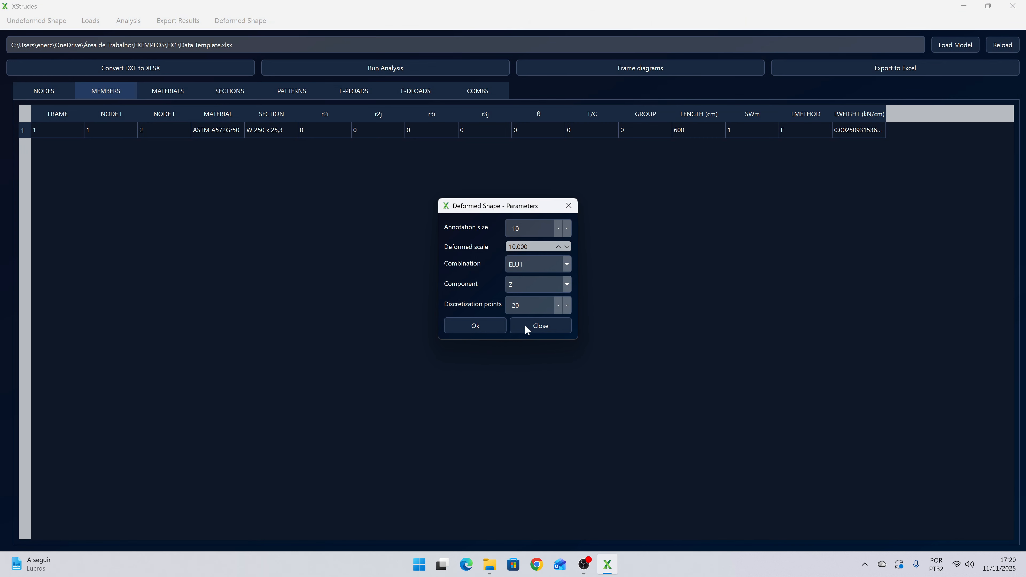
left_click(554, 326)
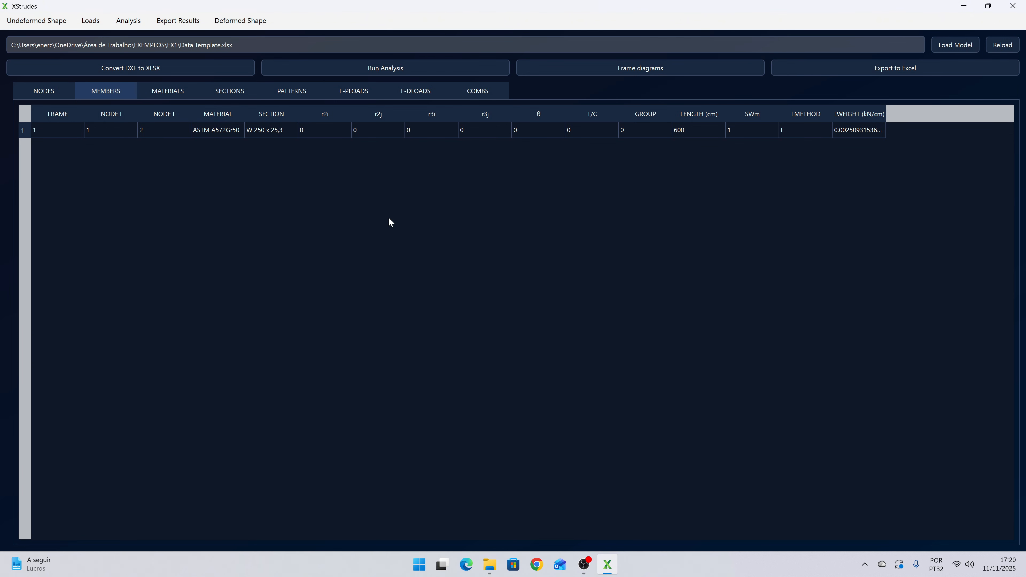
- Configure the results export to include only the ELU1 combination, leaving out PP, SC and ELS1, with 4 stations
left_click(179, 21)
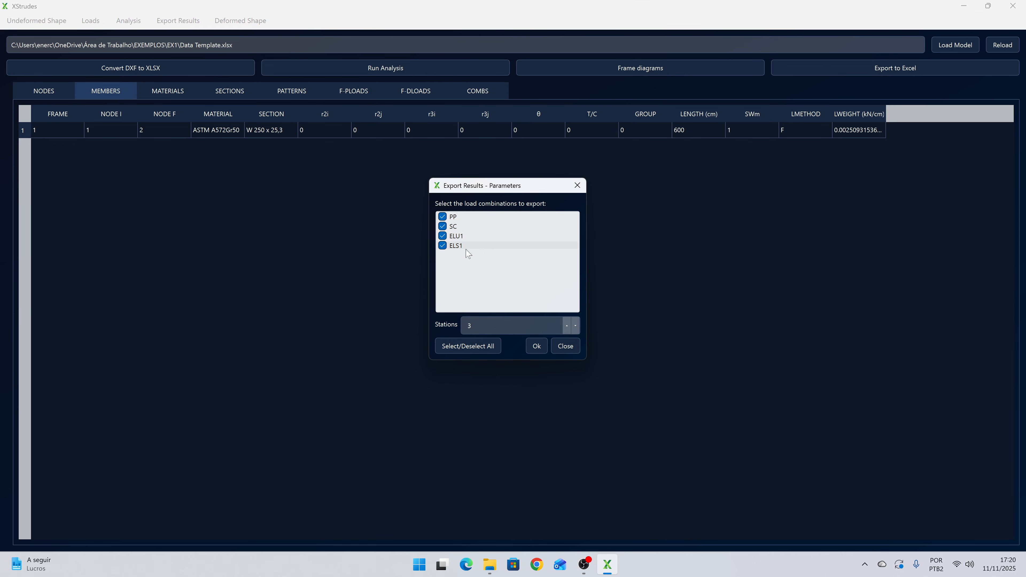
left_click(443, 217)
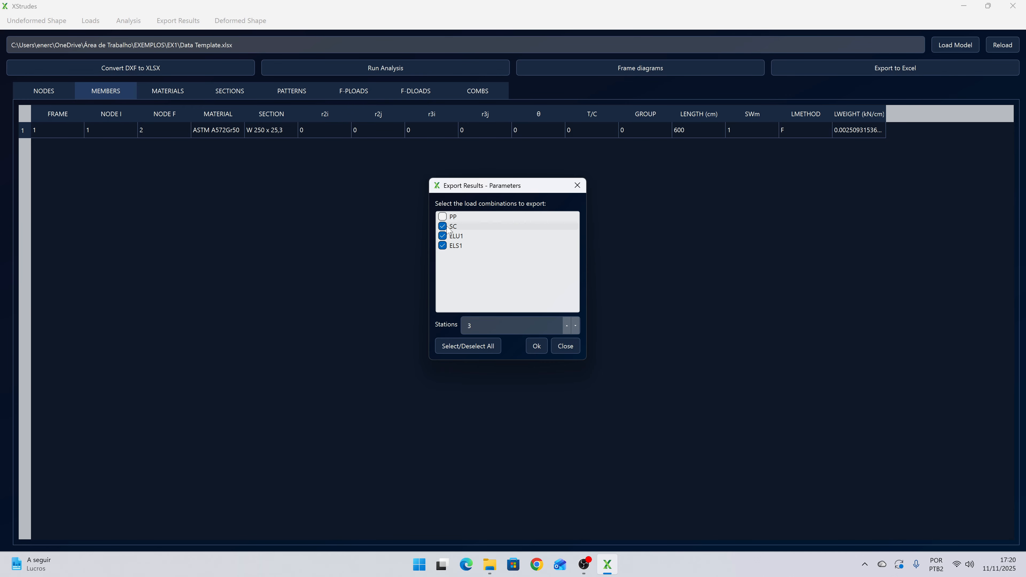
left_click(443, 226)
left_click(454, 247)
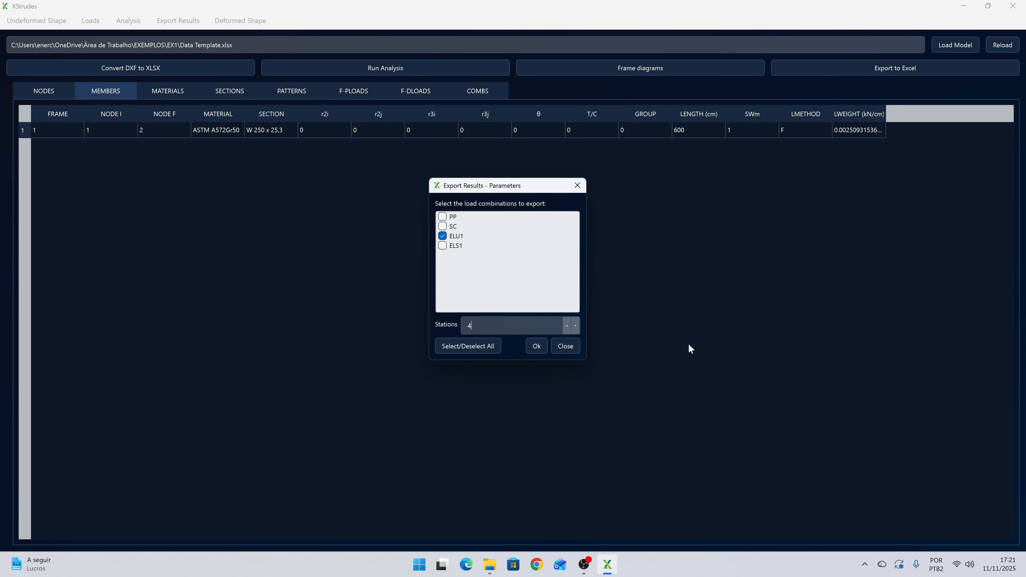
left_click(537, 347)
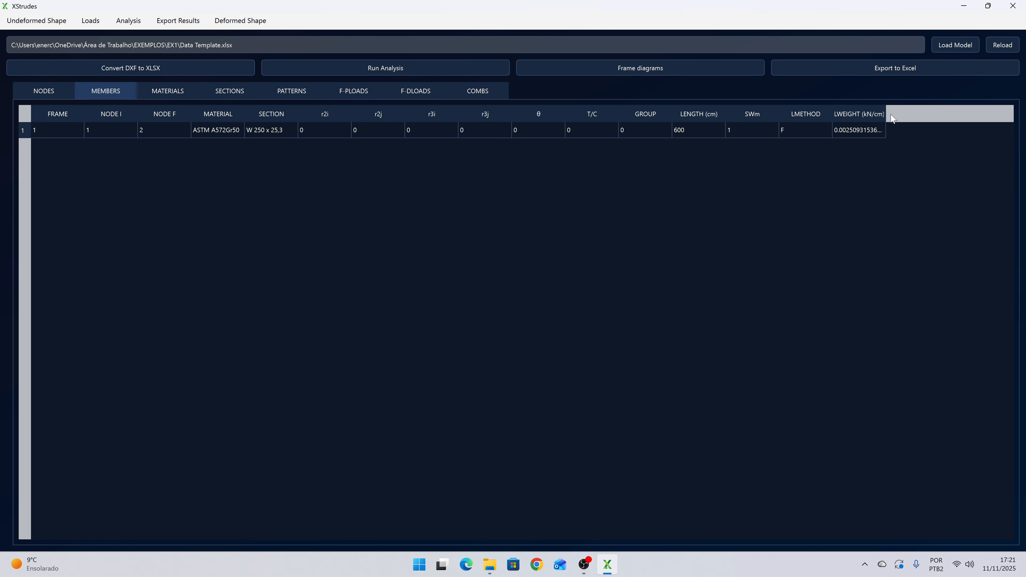
- Start the Excel export and choose the EXEMPLOS\EX1 folder in Área de Trabalho as the destination
left_click(884, 71)
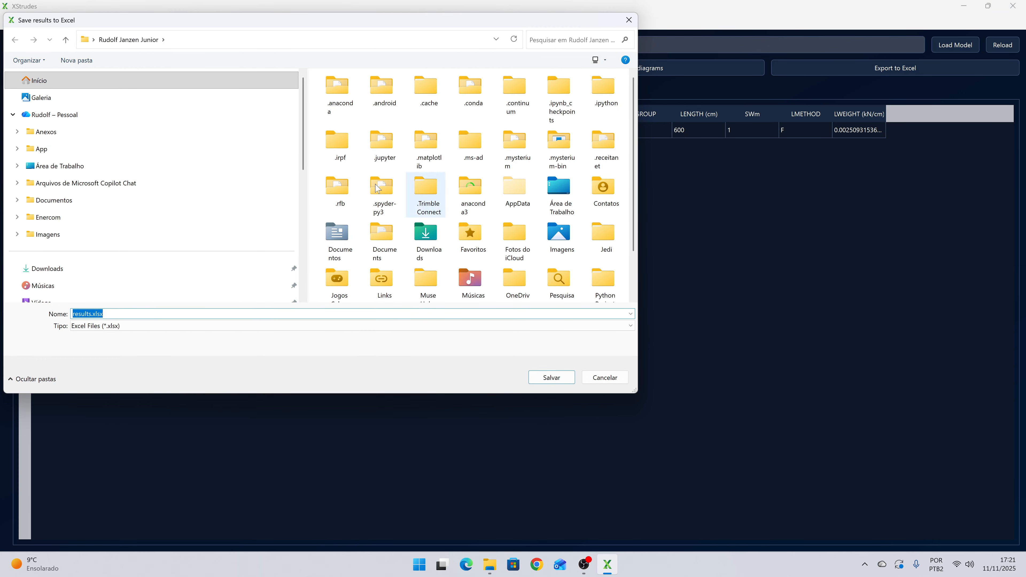
left_click(44, 172)
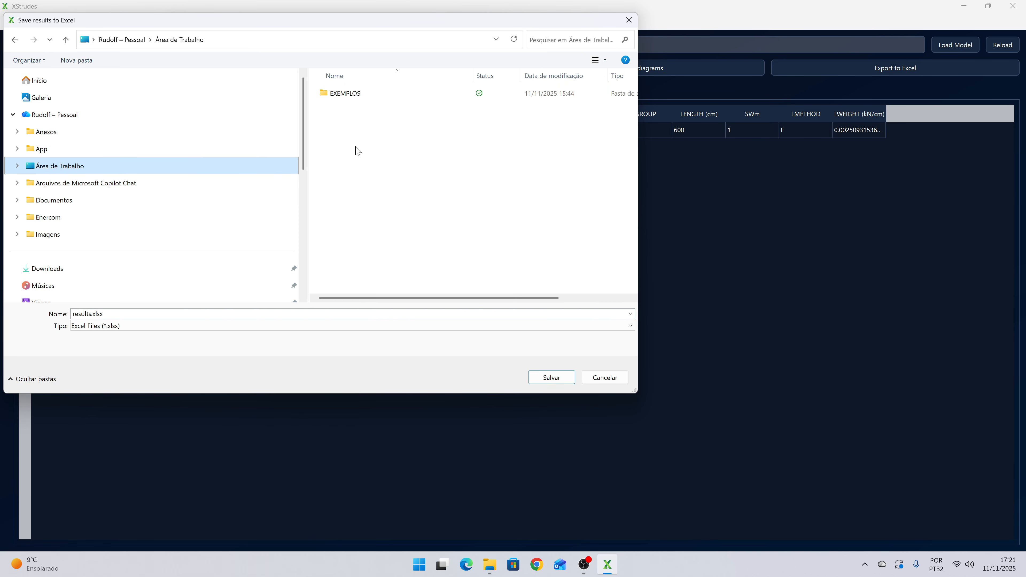
double_click(345, 93)
left_click(349, 96)
double_click(349, 96)
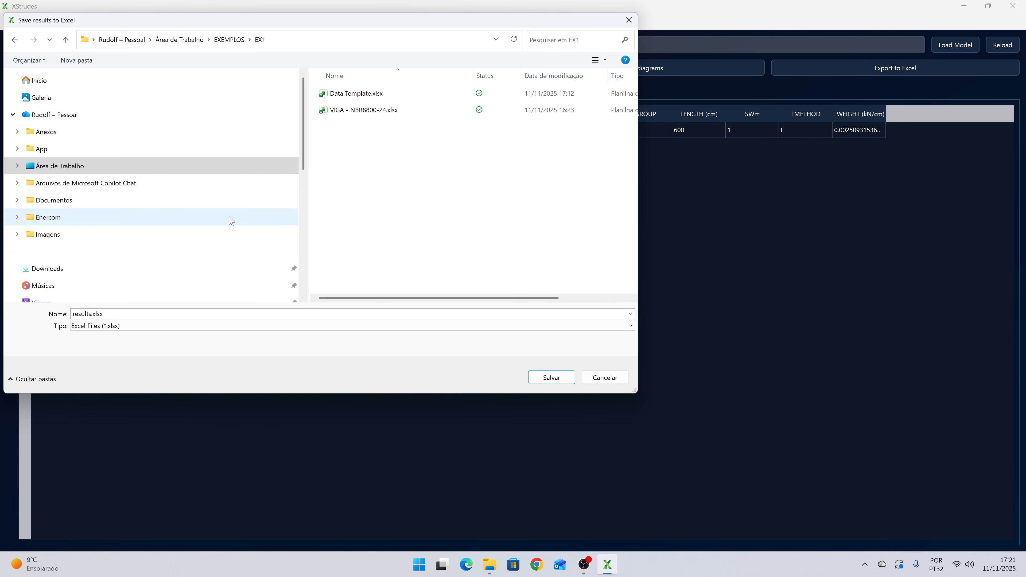
- Name the results file EX1 Results.xlsx, save it, and dismiss the export completion message
double_click(96, 312)
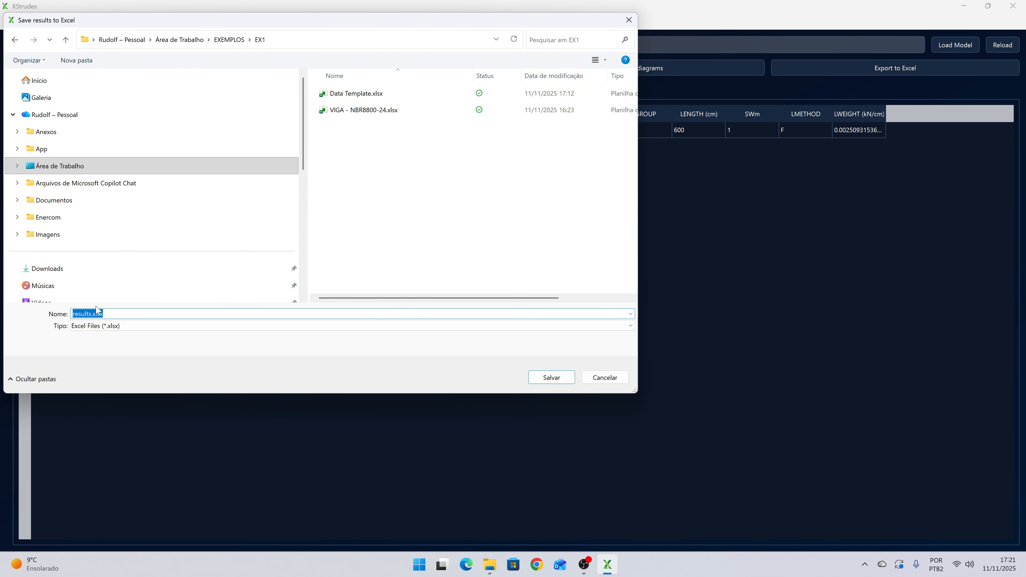
key("Home")
type("EX1")
key("Delete")
type("R")
left_click(551, 377)
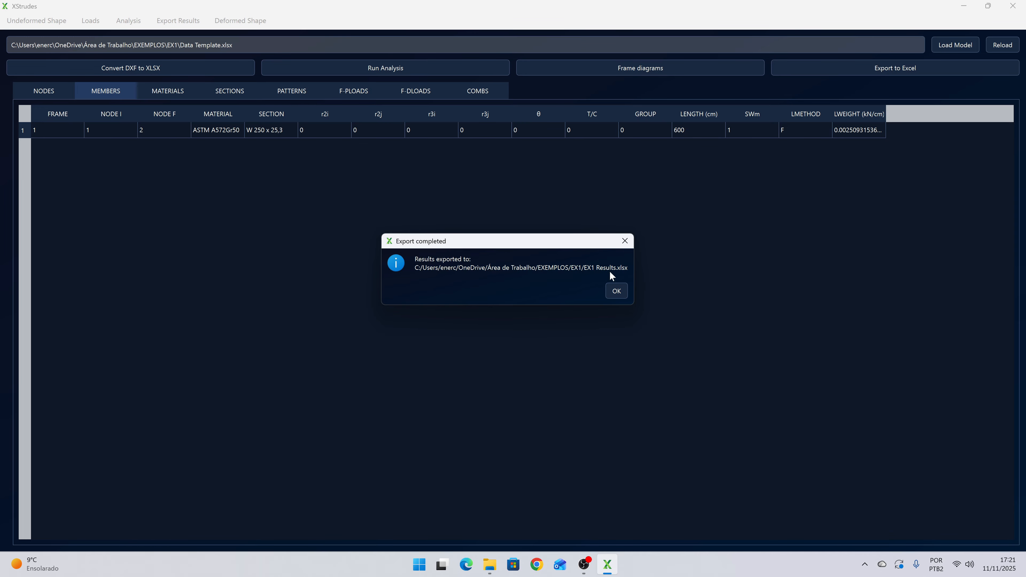
left_click(614, 291)
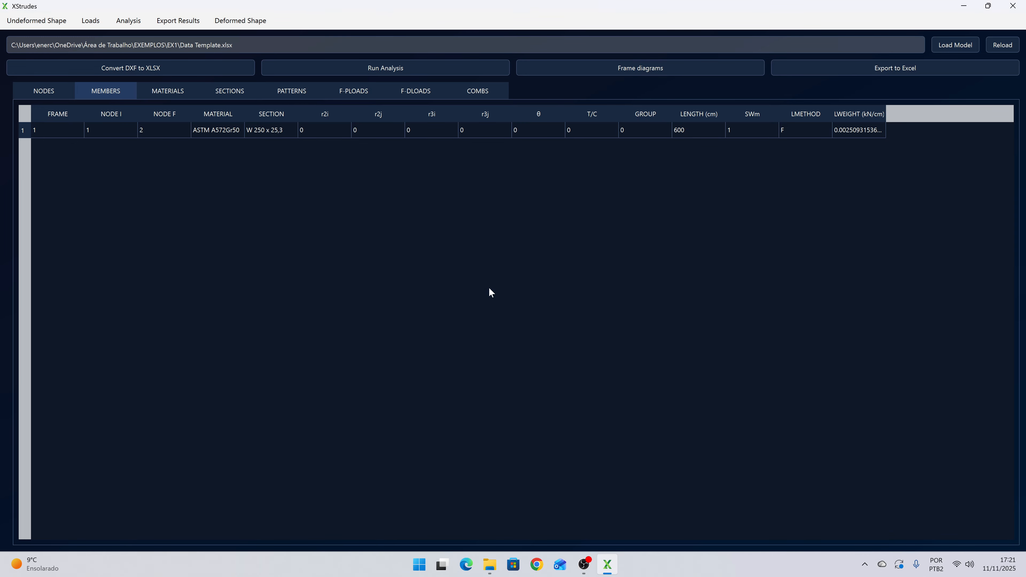
- Switch to File Explorer, open EX1 Results.xlsx from the EX1 folder in Excel, and glance through its Joints and Frames sheets
left_click(963, 7)
left_click(307, 168)
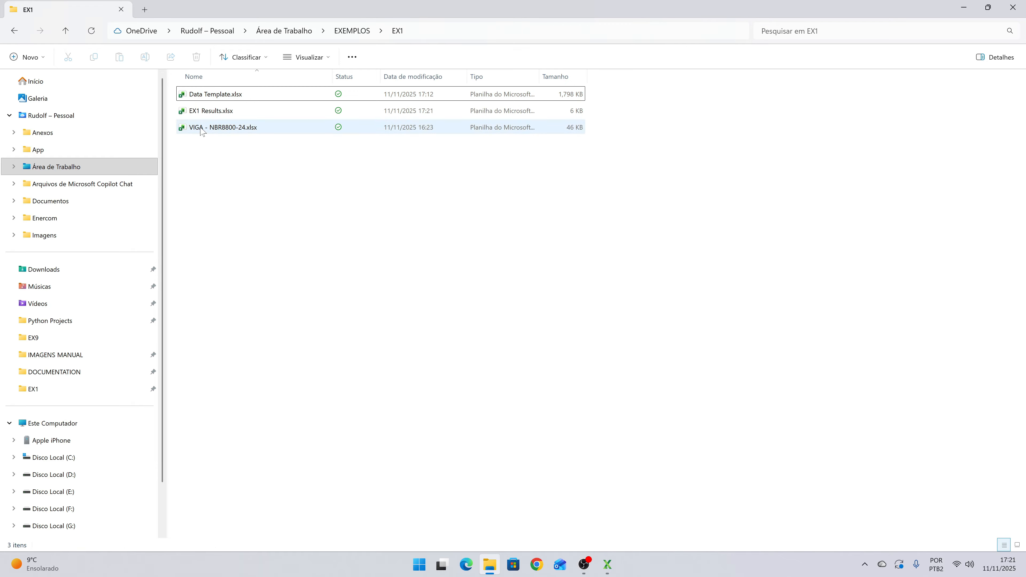
double_click(204, 113)
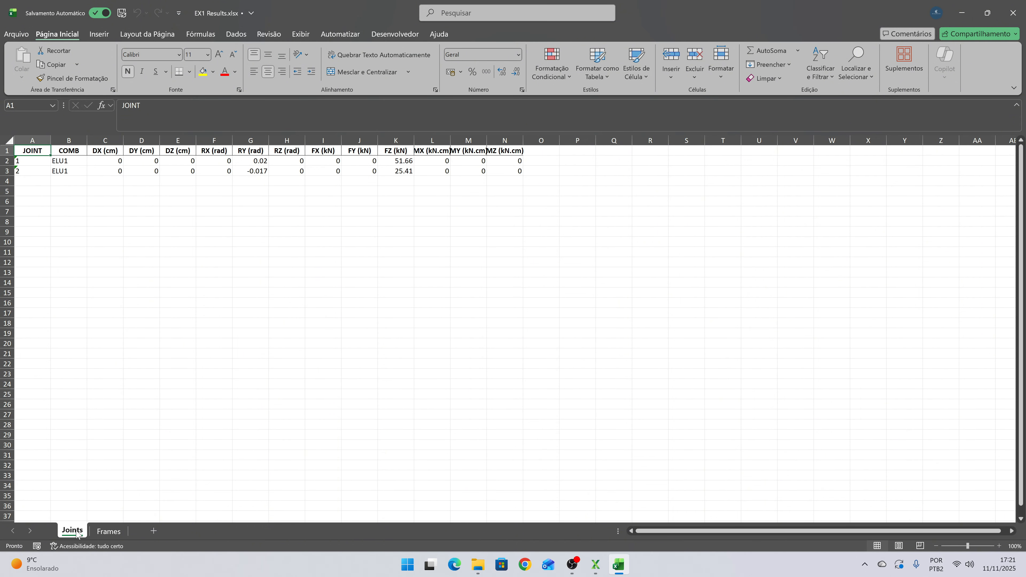
left_click(115, 533)
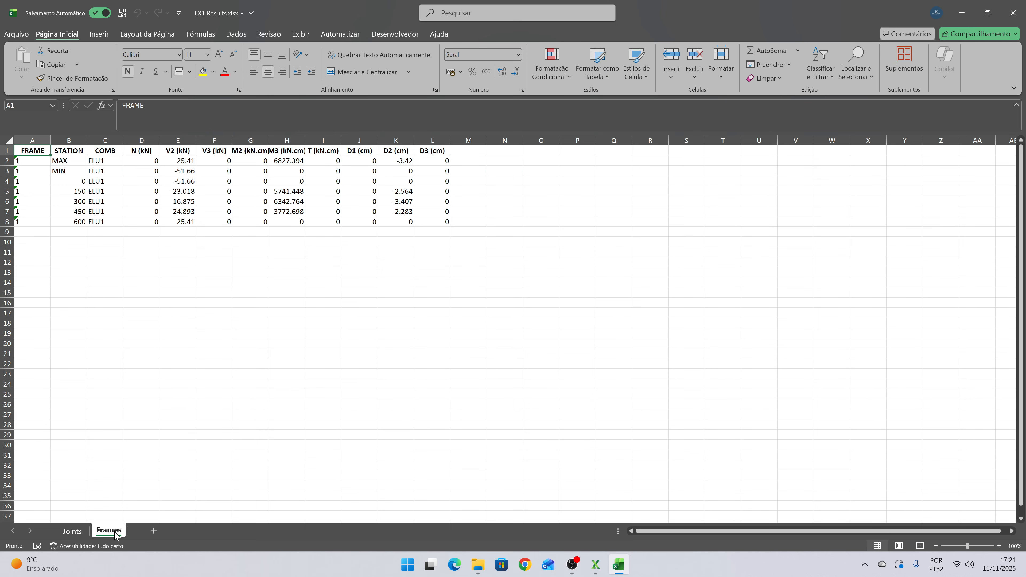
left_click(72, 531)
- Examine and compare the RY rotations of joints 1 and 2 on the Joints sheet
left_click(141, 313)
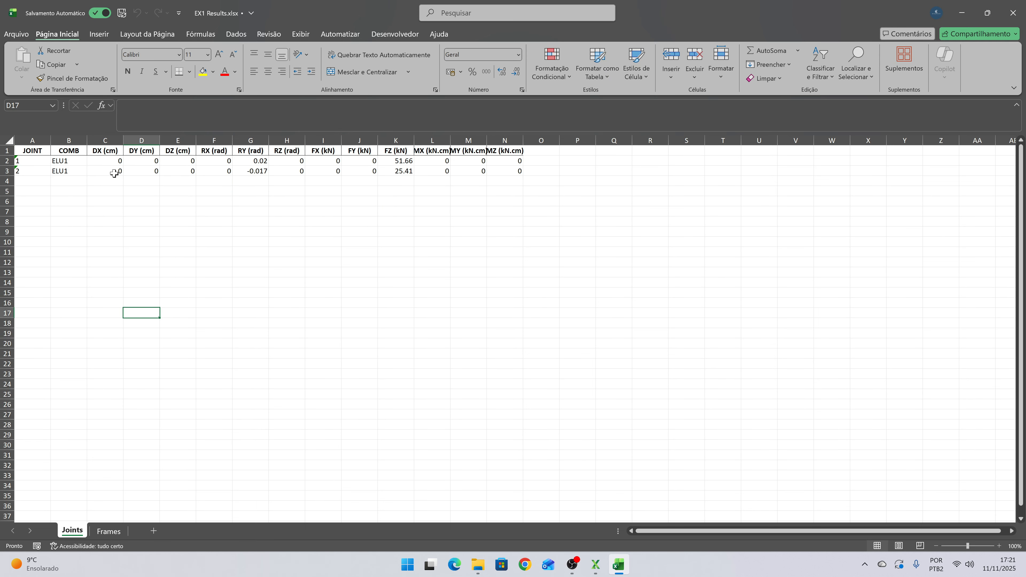
left_click(256, 161)
left_click(257, 170)
left_click(256, 161)
left_click(254, 171)
left_click(253, 162)
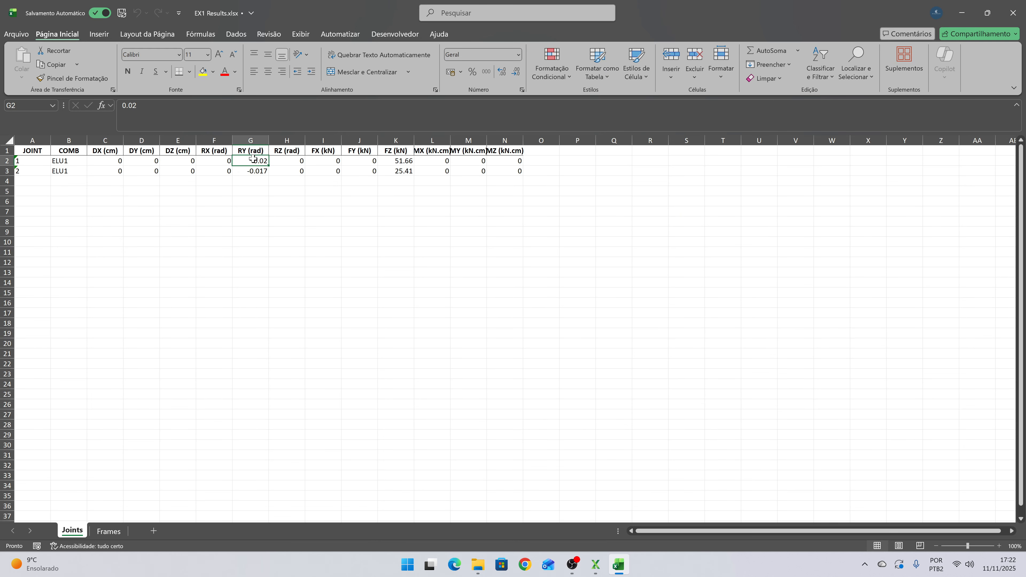
left_click(255, 169)
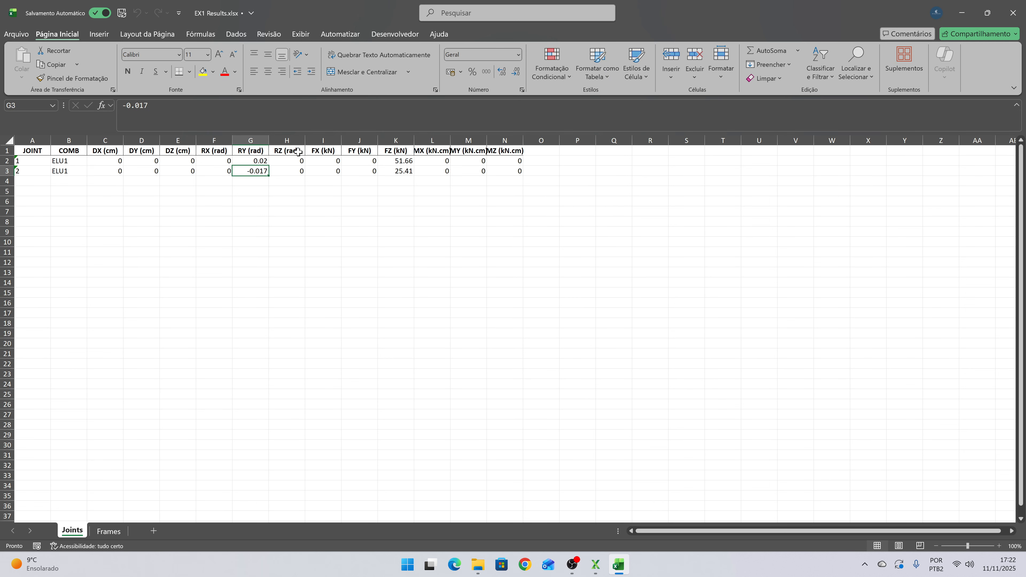
left_click(254, 161)
left_click(254, 170)
left_click(254, 161)
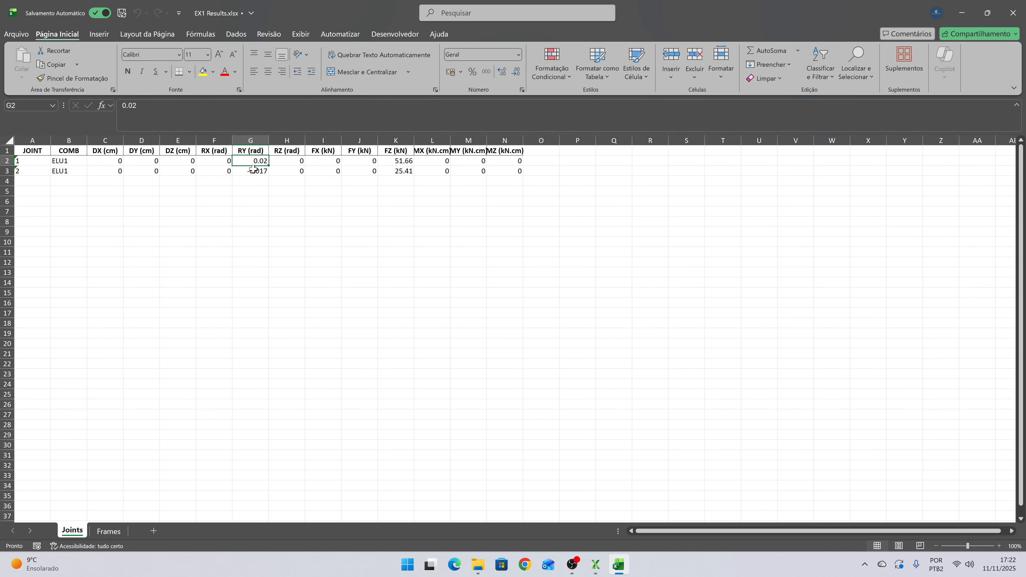
left_click(255, 169)
left_click(254, 161)
- Examine the vertical FZ support reactions of joints 1 and 2 on the Joints sheet
left_click_drag(406, 161, 405, 171)
left_click(404, 162)
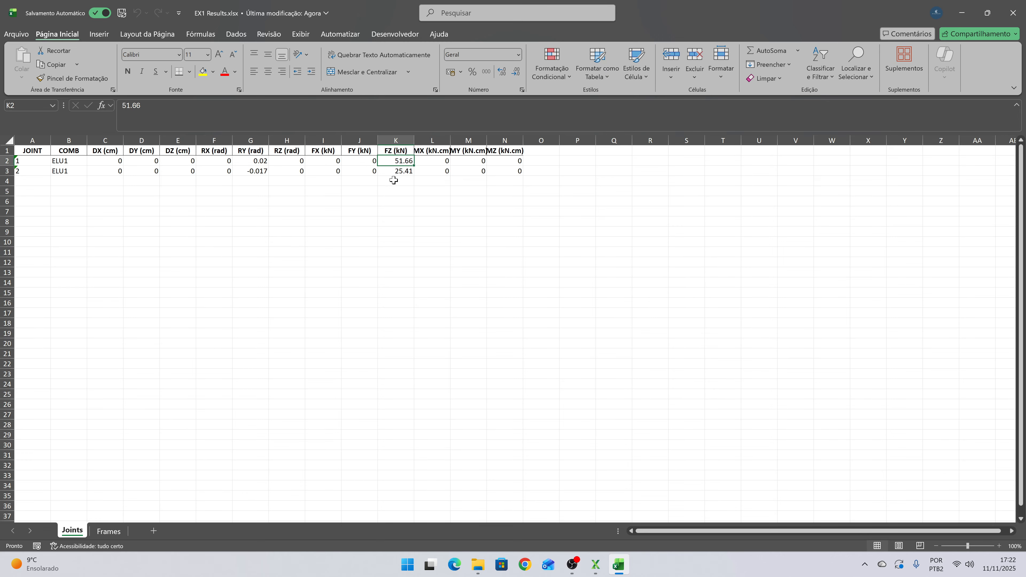
left_click(397, 172)
left_click(393, 163)
left_click_drag(7, 161, 7, 171)
left_click(407, 169)
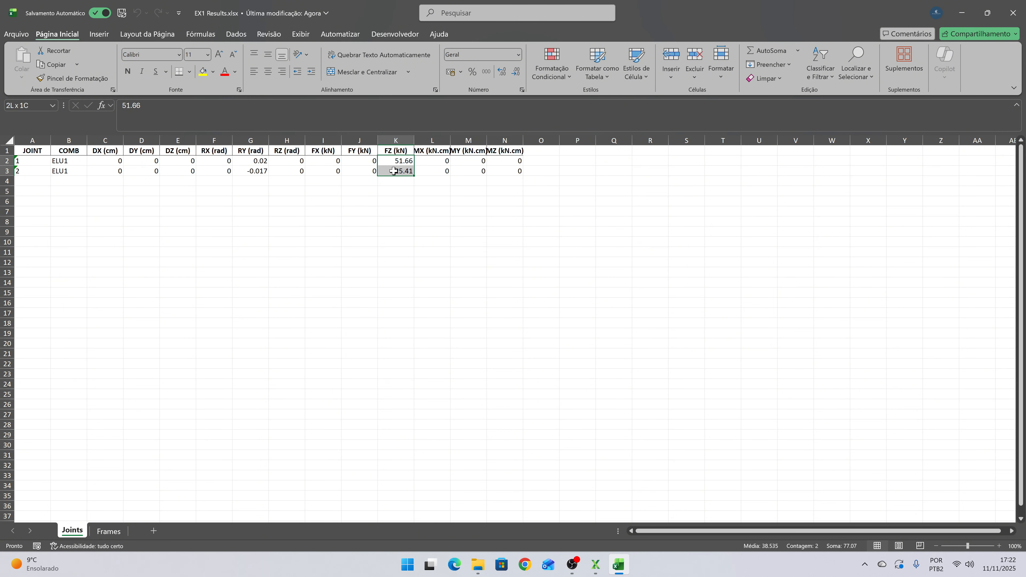
- Review the displacement and rotation columns, the force and moment columns, and the joint and combination labels on the Joints sheet
left_click(328, 260)
left_click_drag(92, 161, 281, 172)
type("0\t0\t0\t0\t0.02\t0 0\t0\t0\t0\t-0.017\t0")
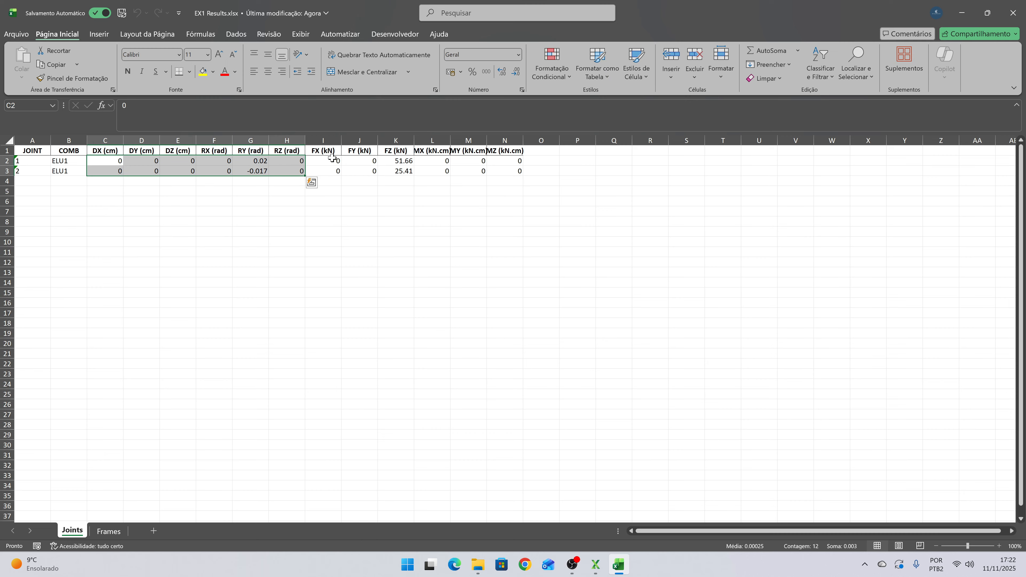
left_click_drag(323, 151, 513, 171)
left_click(359, 221)
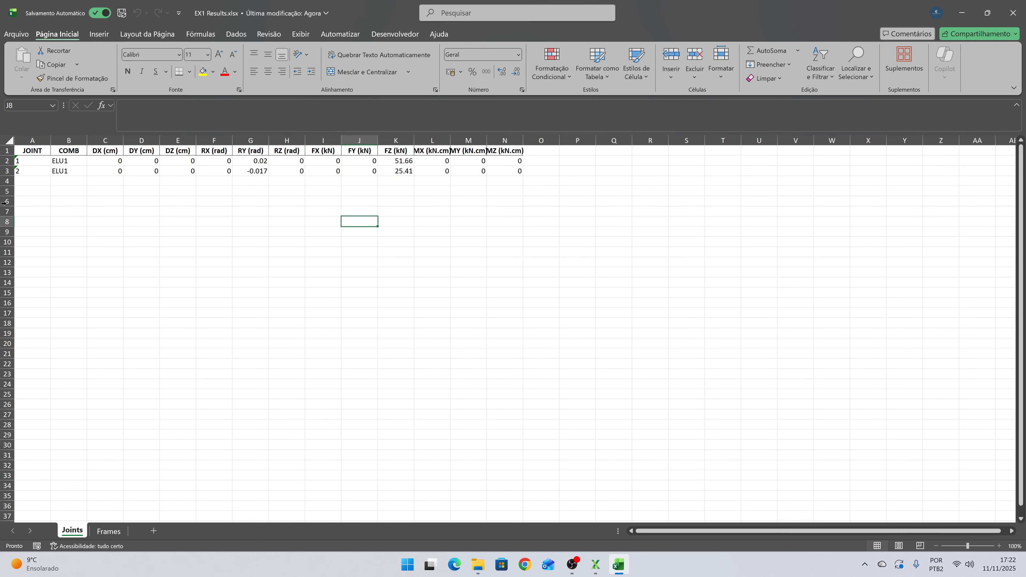
left_click_drag(29, 161, 61, 172)
left_click(91, 224)
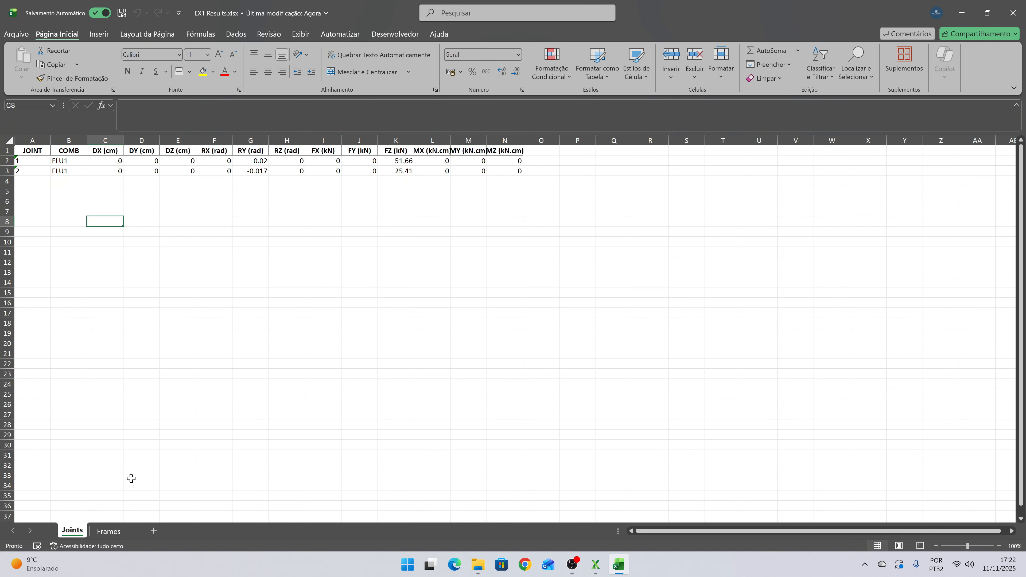
- Open the Frames sheet and go through the beam's station entries from 0 to 600 in the STATION column
left_click(109, 531)
left_click(202, 290)
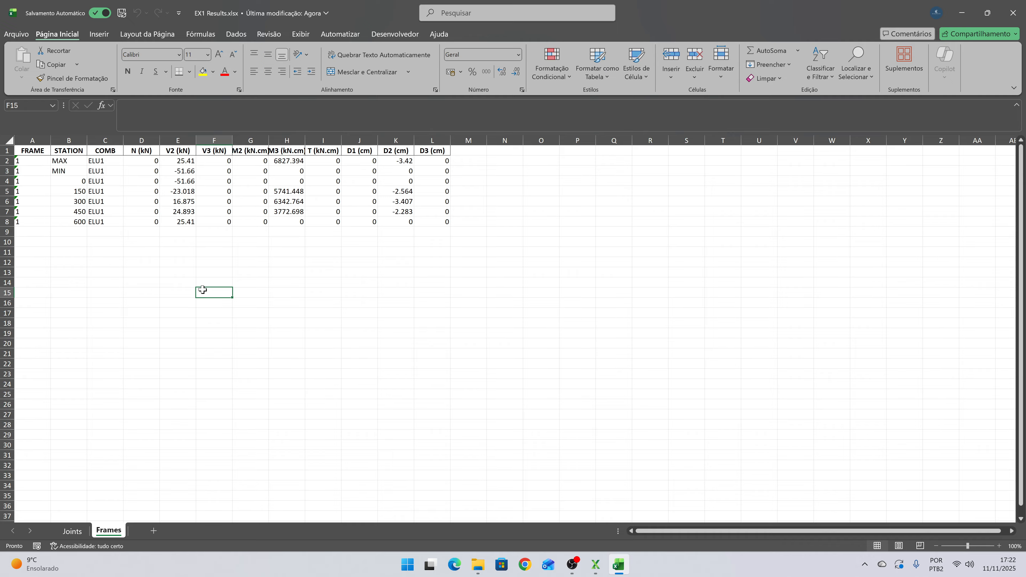
left_click(362, 248)
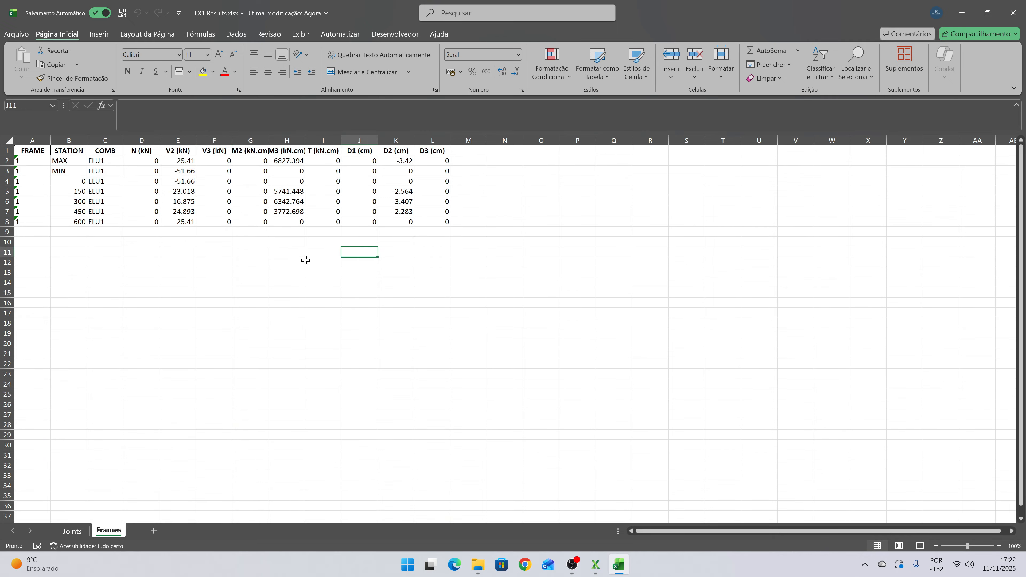
left_click_drag(76, 183, 79, 223)
left_click(66, 180)
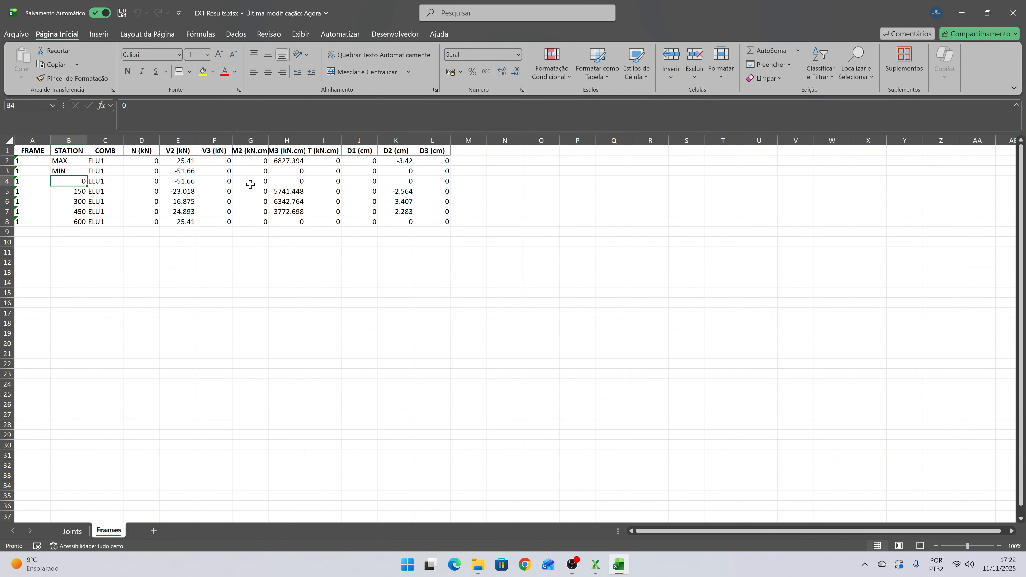
key("Down")
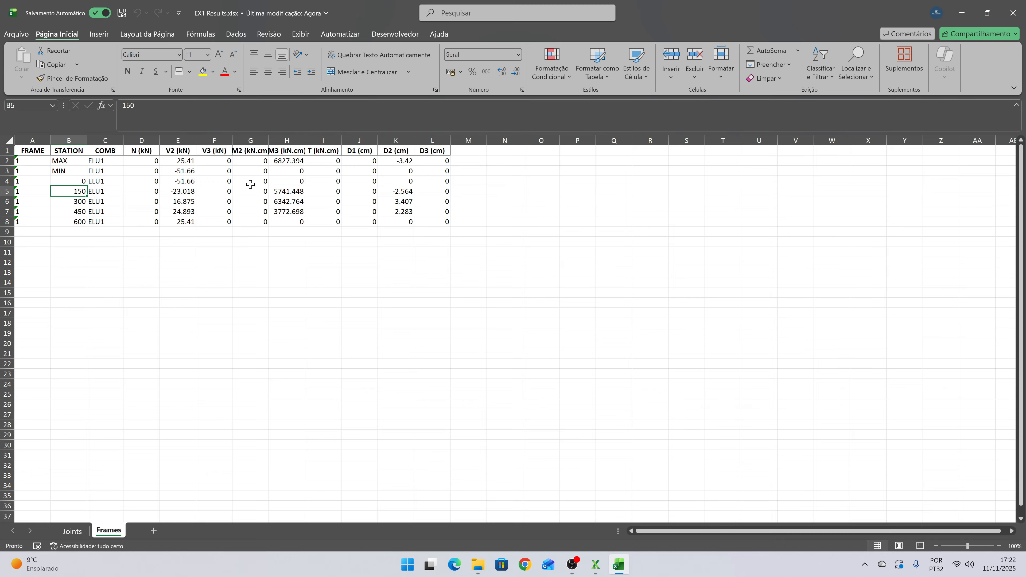
key("Down")
key("Down")
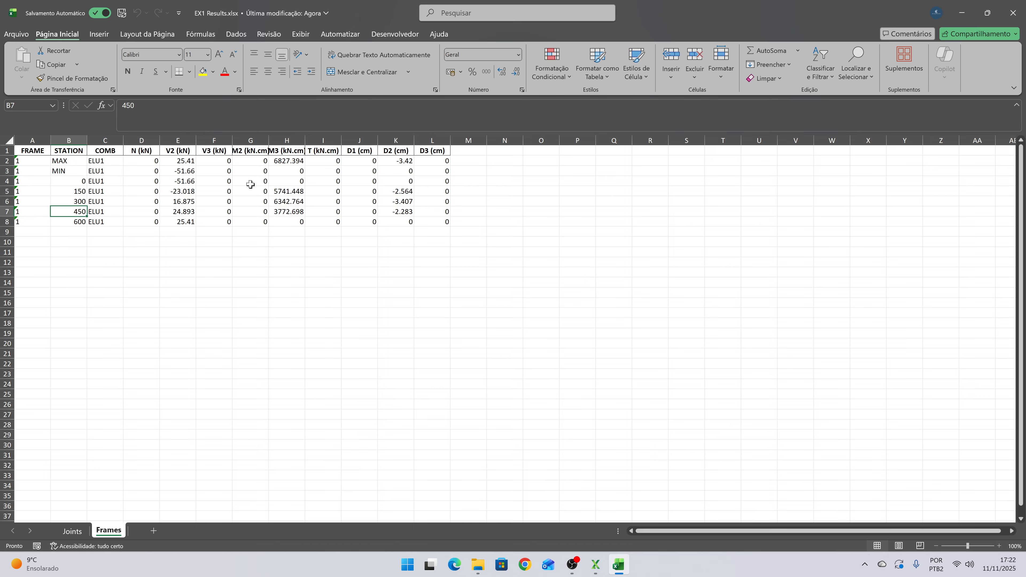
key("Down")
key("Up")
key("Up")
key("Up")
key("Up")
key("Up")
key("Down")
key("Up")
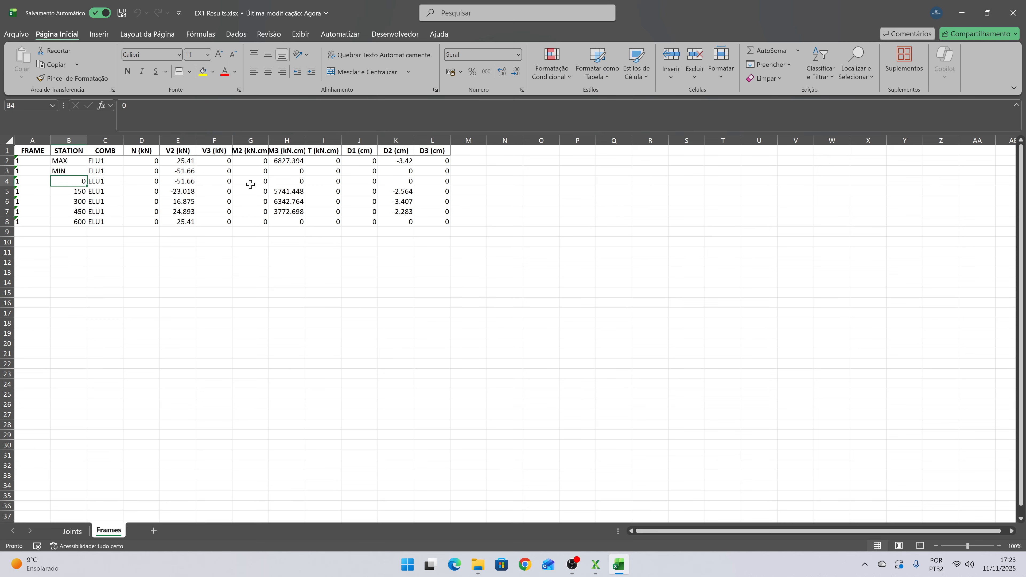
- Review the station 0 row of the Frames sheet from the frame label across the N, V2, V3, M2, M3 and T columns
key("Left")
key("Right")
key("Right")
key("Right")
key("Right")
key("Right")
key("Right")
key("Right")
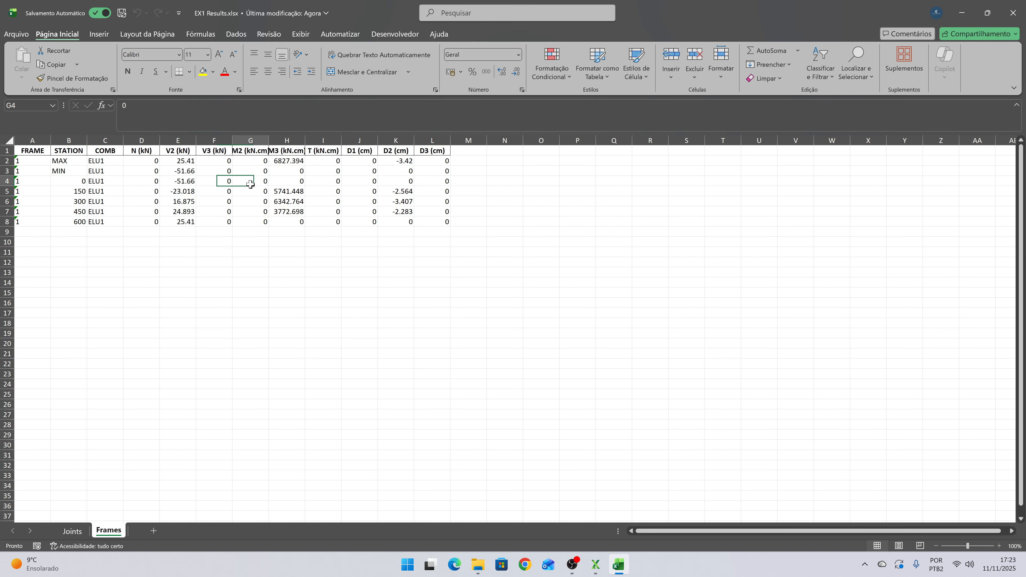
key("Left")
key("Left")
key("Home")
key("Right")
key("Right")
key("Right")
key("Right")
key("Right")
key("Right")
key("Right")
key("Right")
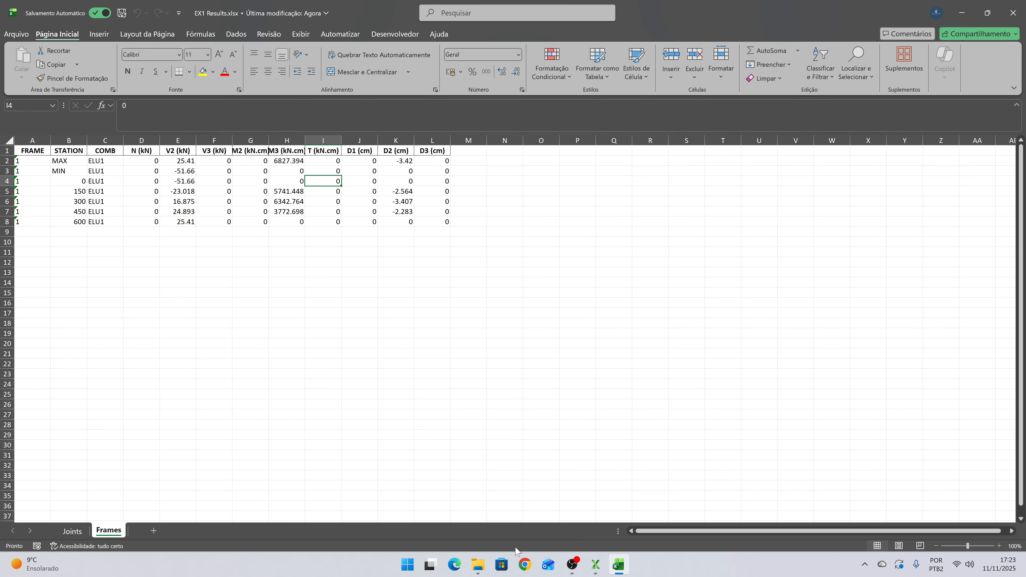
- Switch to File Explorer and open VIGA - NBR8800-24.xlsx from the EX1 folder
left_click(478, 565)
left_click(287, 237)
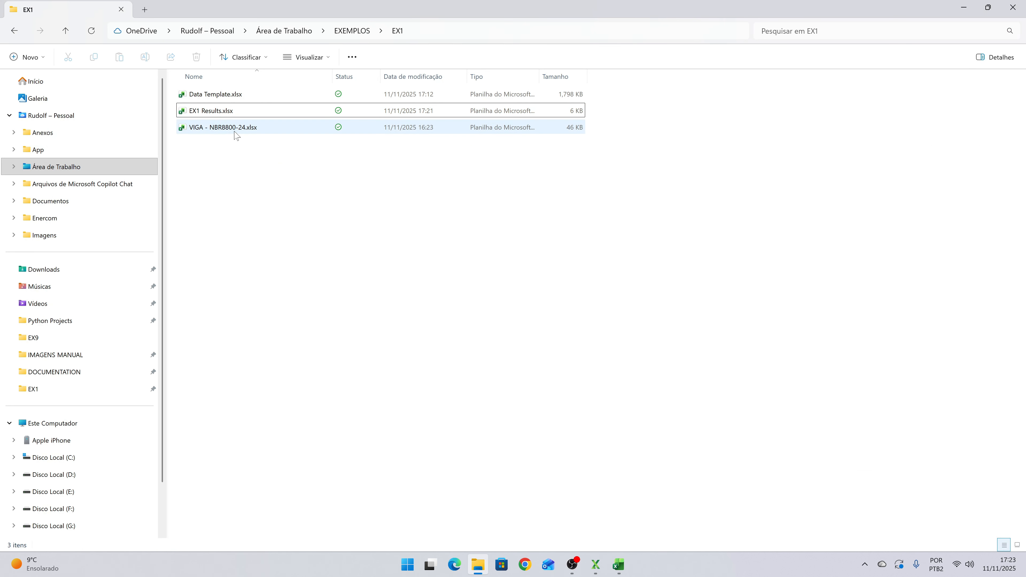
double_click(209, 131)
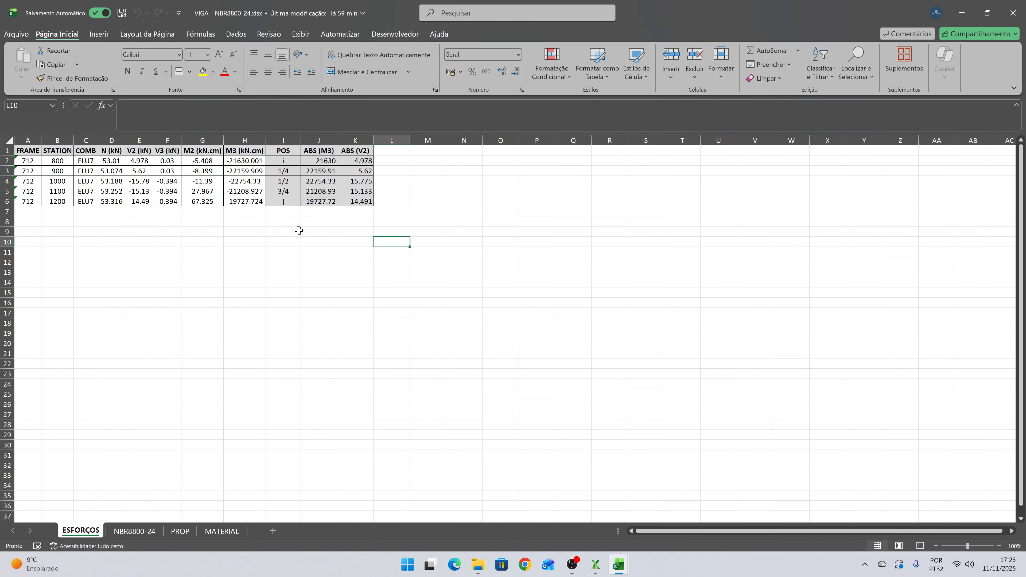
- Examine the frame force range A2:H6 and the POS entries from i to j on the ESFORÇOS sheet
left_click_drag(111, 252, 112, 262)
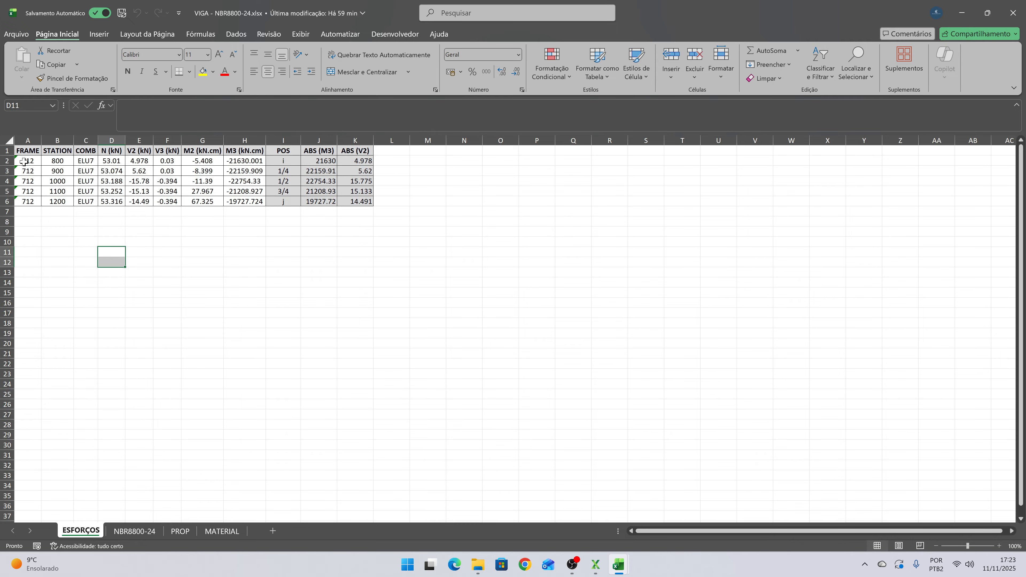
left_click_drag(23, 161, 247, 201)
left_click(244, 231)
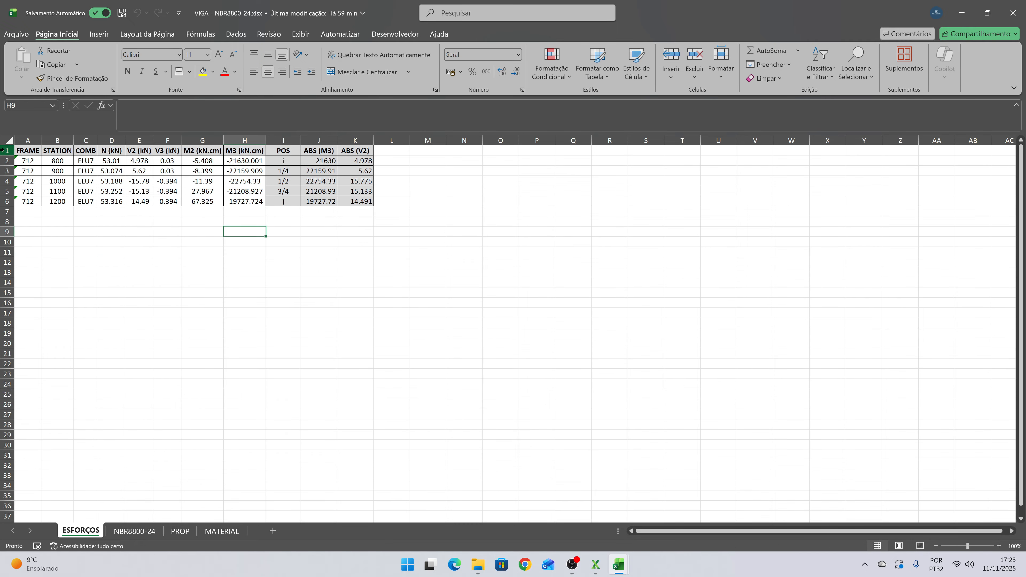
left_click(296, 160)
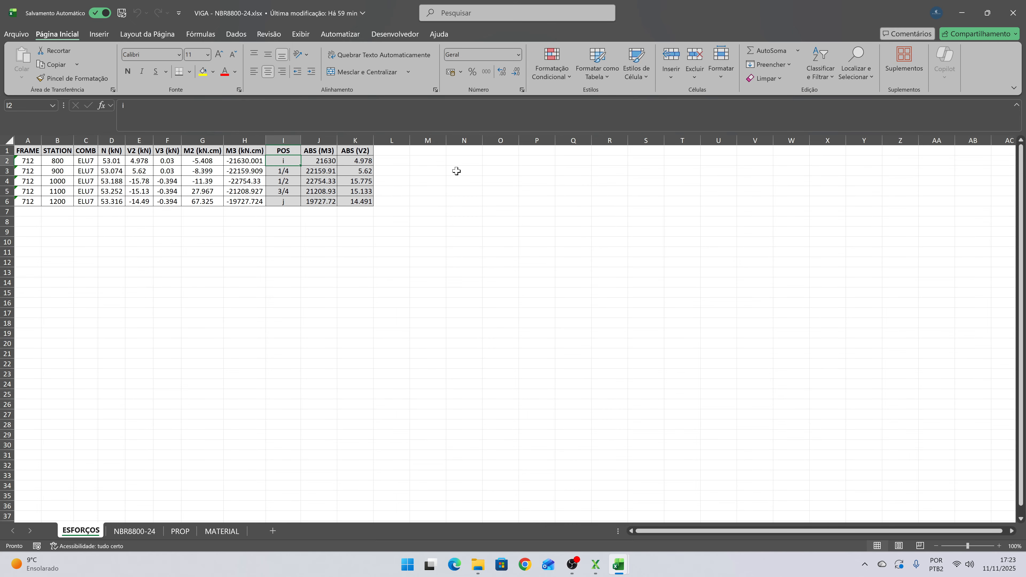
key("Down")
key("Down")
key("Down")
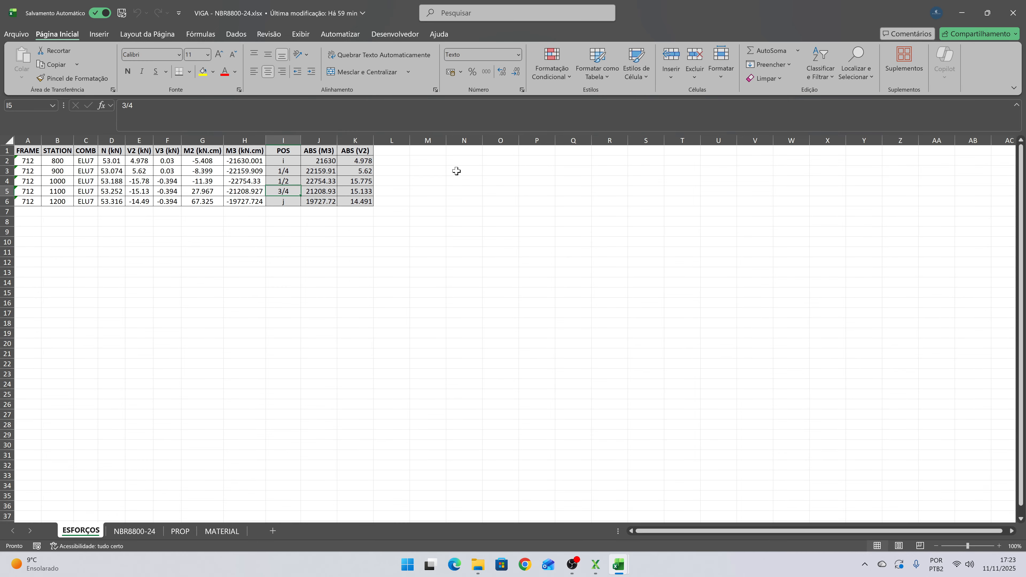
key("Down")
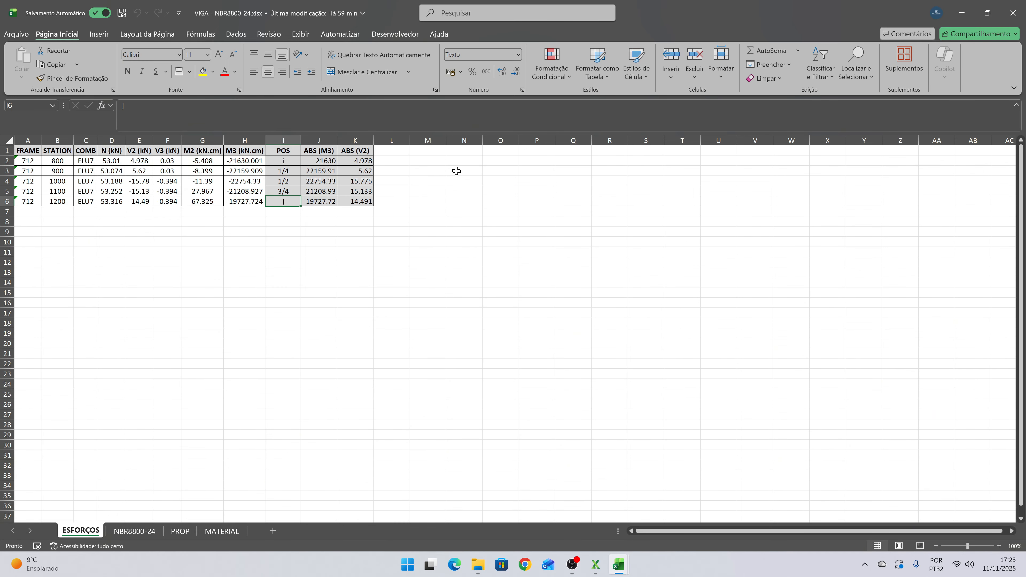
- Copy the station 0 to 600 rows, columns FRAME through M3 (A4:H8), from the Frames sheet of EX1 Results.xlsx
key("alt+Tab")
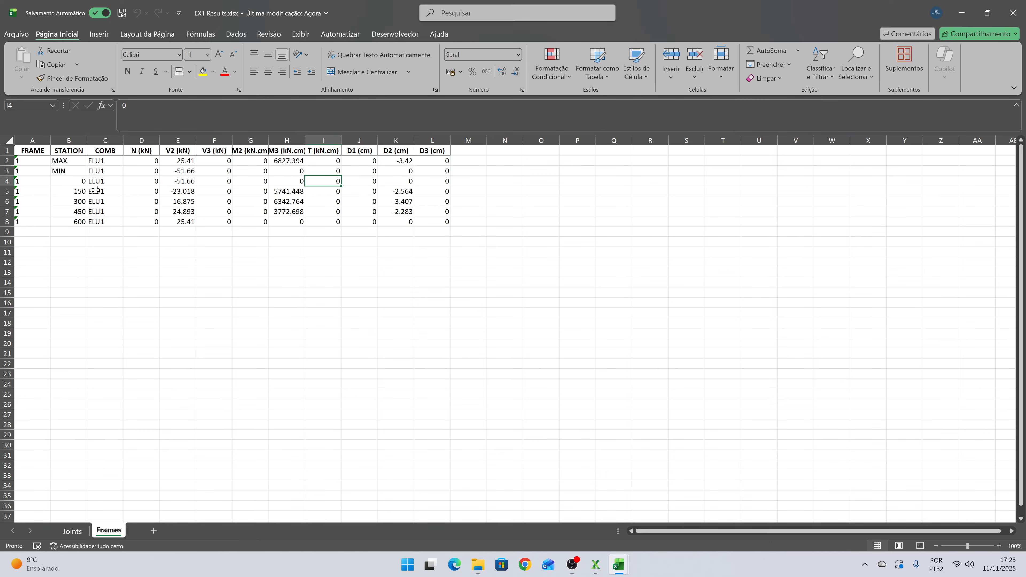
key("alt+Tab")
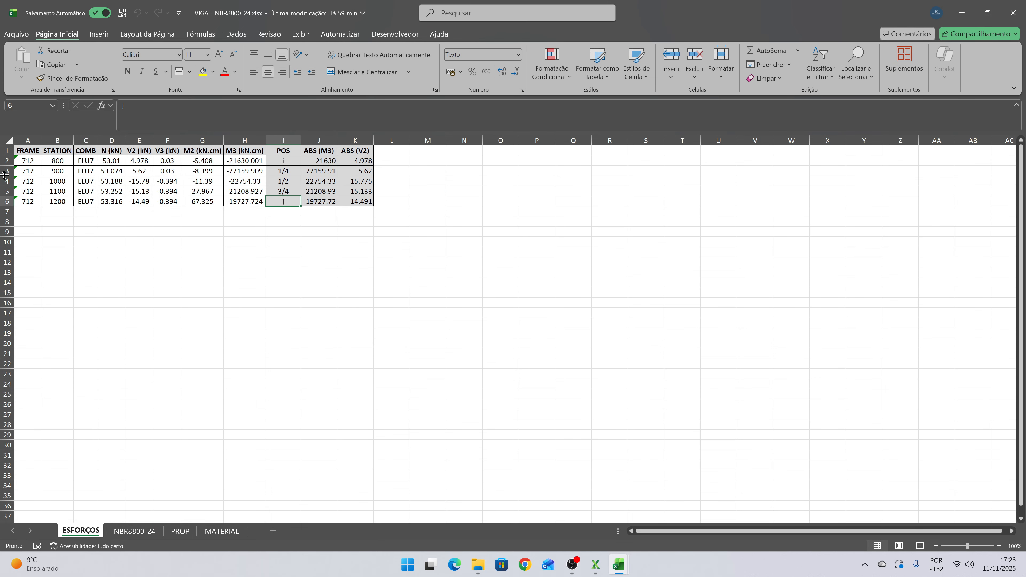
left_click_drag(28, 173, 268, 210)
key("alt+Tab")
left_click(224, 229)
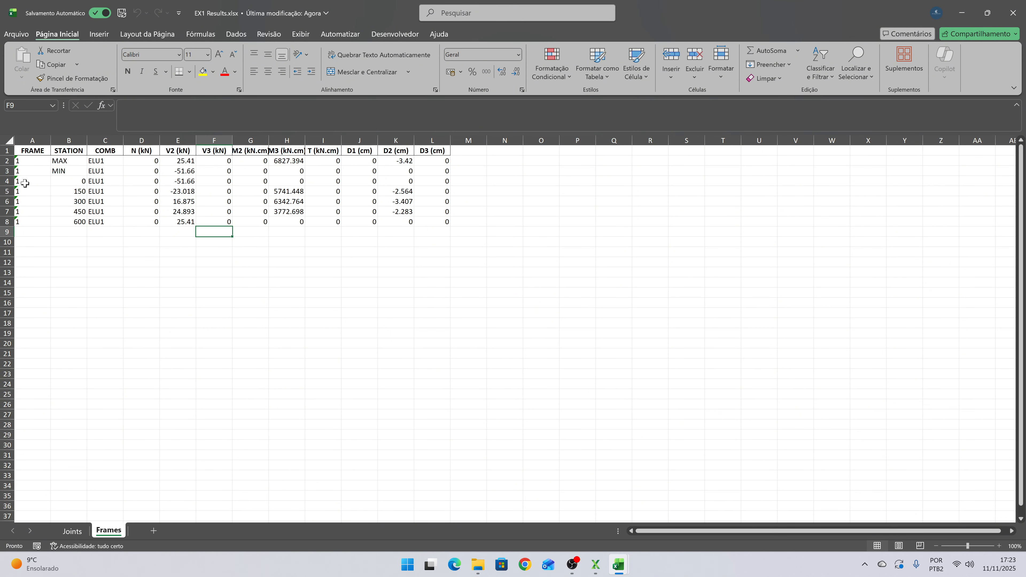
left_click_drag(25, 183, 299, 221)
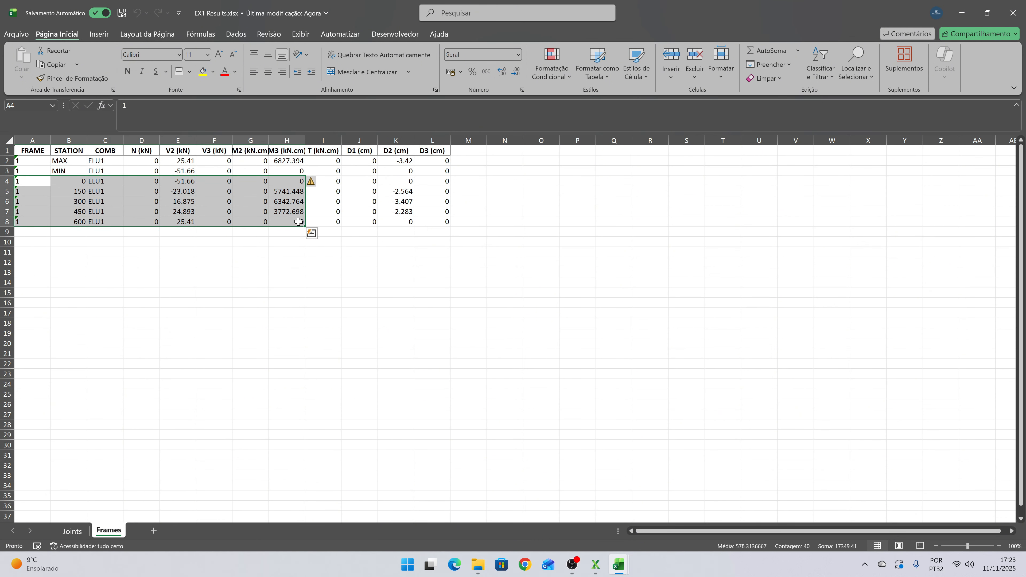
key("ctrl+c")
- Paste the copied frame rows as values only into the ESFORÇOS sheet of VIGA - NBR8800-24.xlsx, starting at cell A2
key("alt+Tab")
left_click(38, 170)
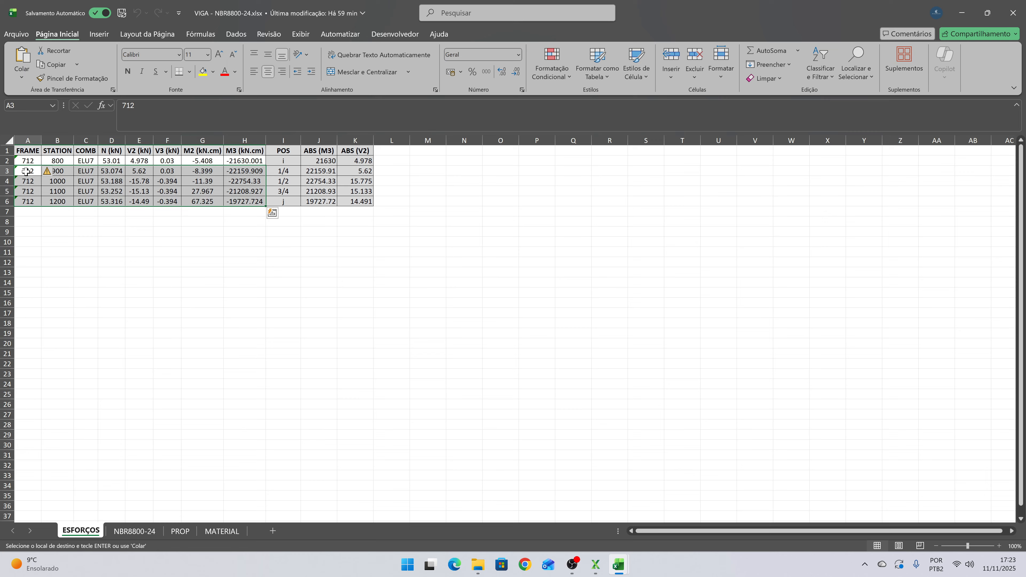
left_click(40, 162)
key("ctrl+alt+v")
key("v")
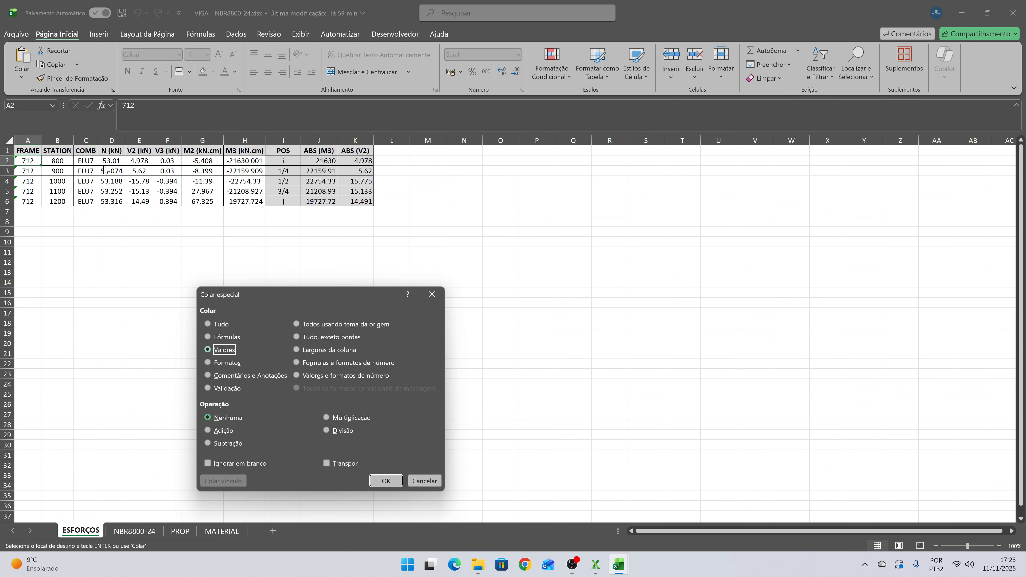
key("Return")
left_click(244, 212)
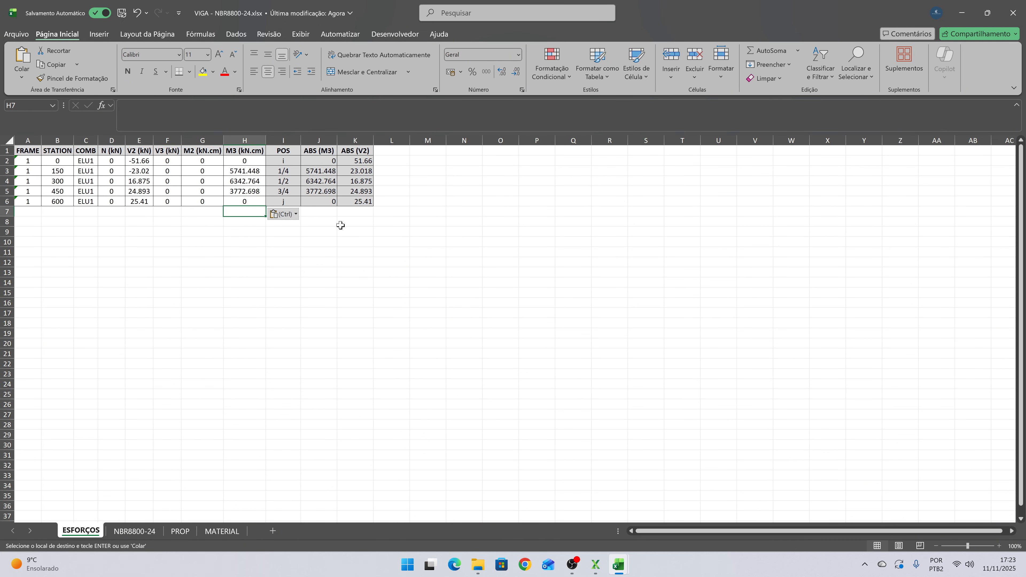
- Check the absolute moment formulas in the ABS (M3) column for all five beam positions
left_click(304, 161)
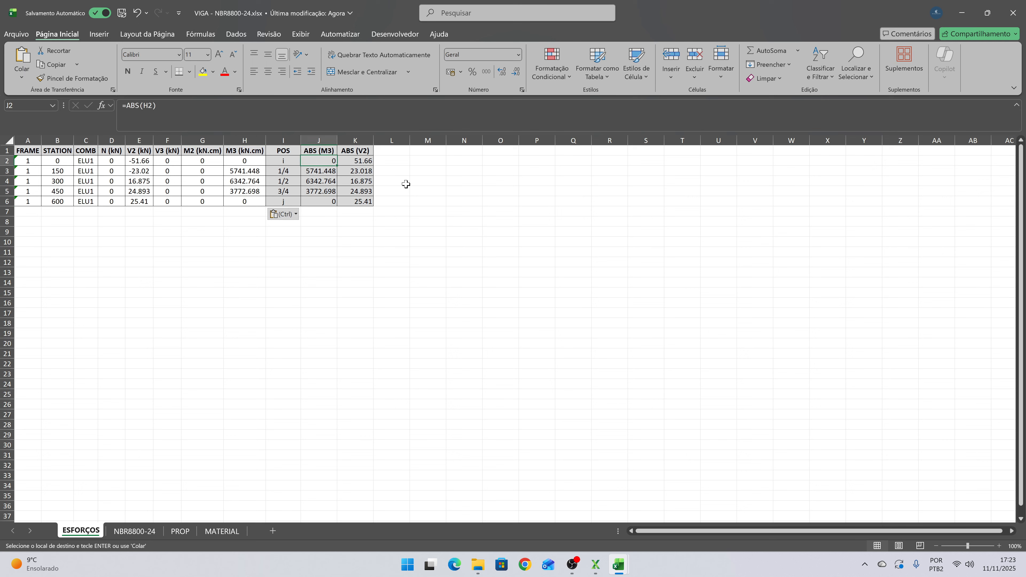
key("Down")
key("Down")
key("Down")
key("Down")
key("Down")
key("Up")
key("Up")
key("Up")
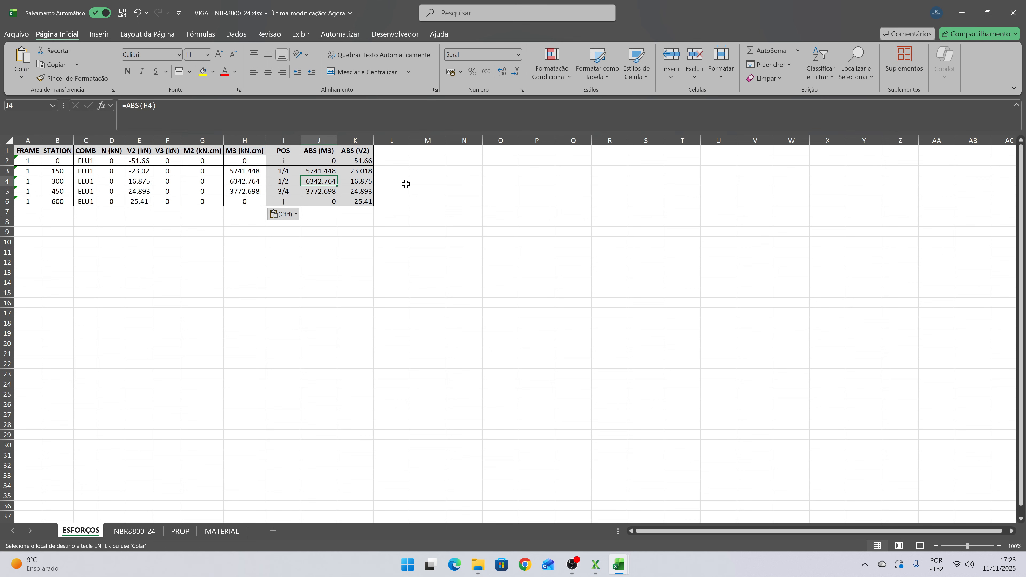
key("Up")
key("Up")
- Check the absolute shear formulas in the ABS (V2) column across the beam positions
key("Right")
key("Down")
key("Down")
key("Down")
key("Down")
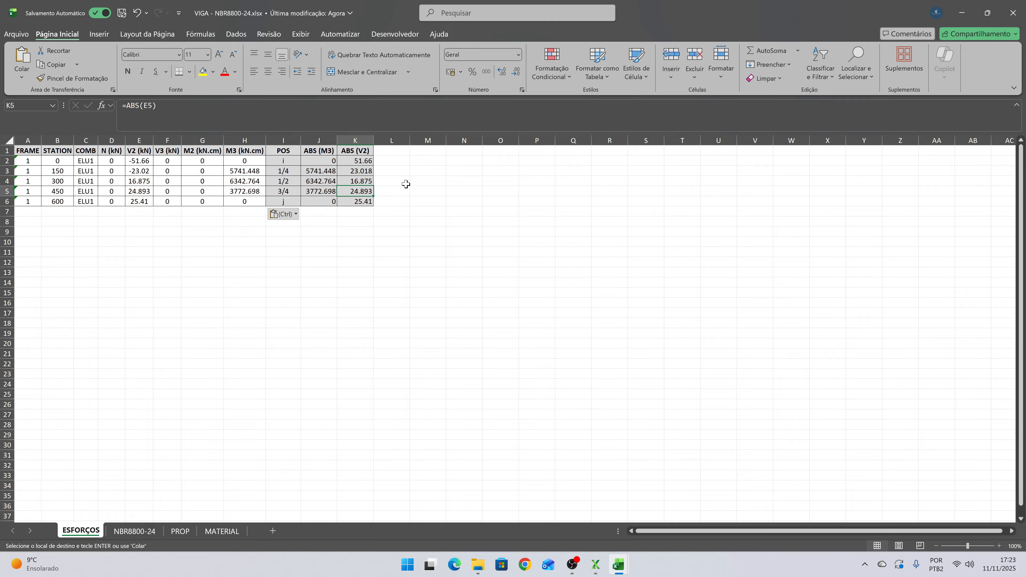
key("Up")
key("Up")
key("Up")
key("Up")
key("Down")
key("Down")
key("Down")
key("Down")
key("Up")
key("Up")
key("Up")
key("Up")
key("Down")
key("Down")
key("Down")
key("Down")
key("Up")
key("Up")
key("Up")
key("Up")
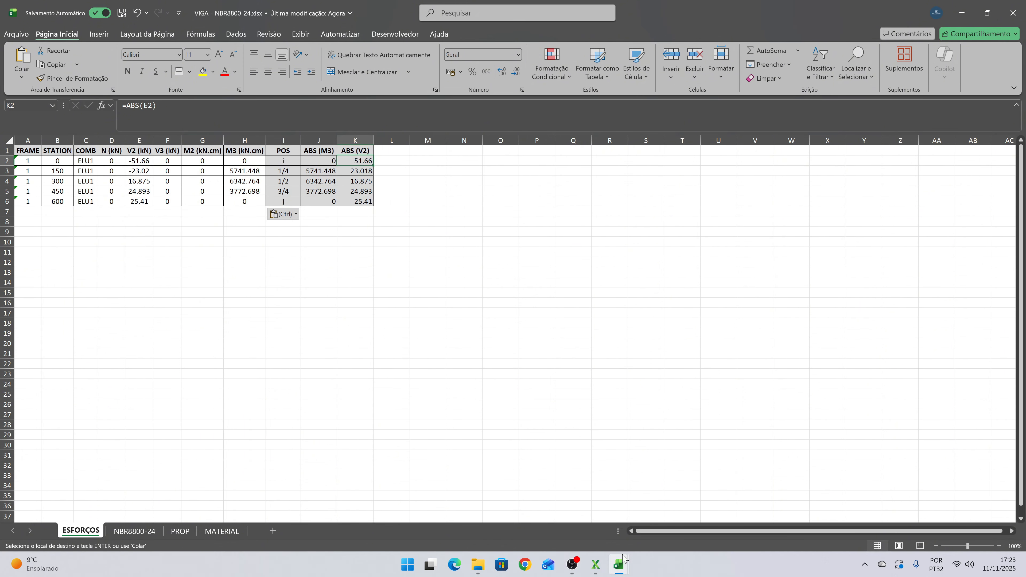
- In EX1 Results.xlsx, compare the V2 shears at stations 0 and 600 with the FZ reactions of joints 1 and 2
mouse_move(618, 564)
left_click(561, 513)
left_click(275, 294)
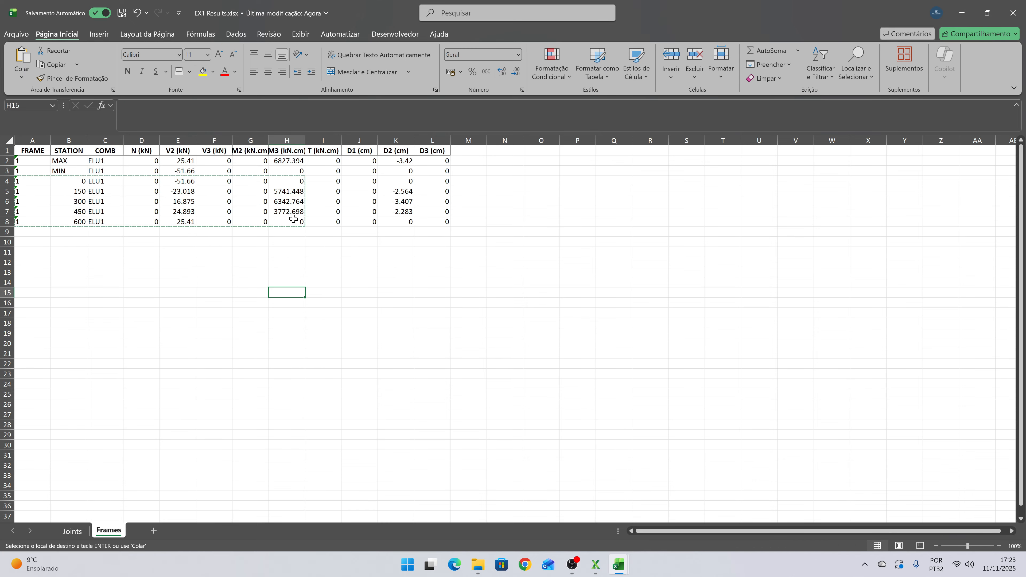
left_click(207, 179)
key("Escape")
left_click(177, 180)
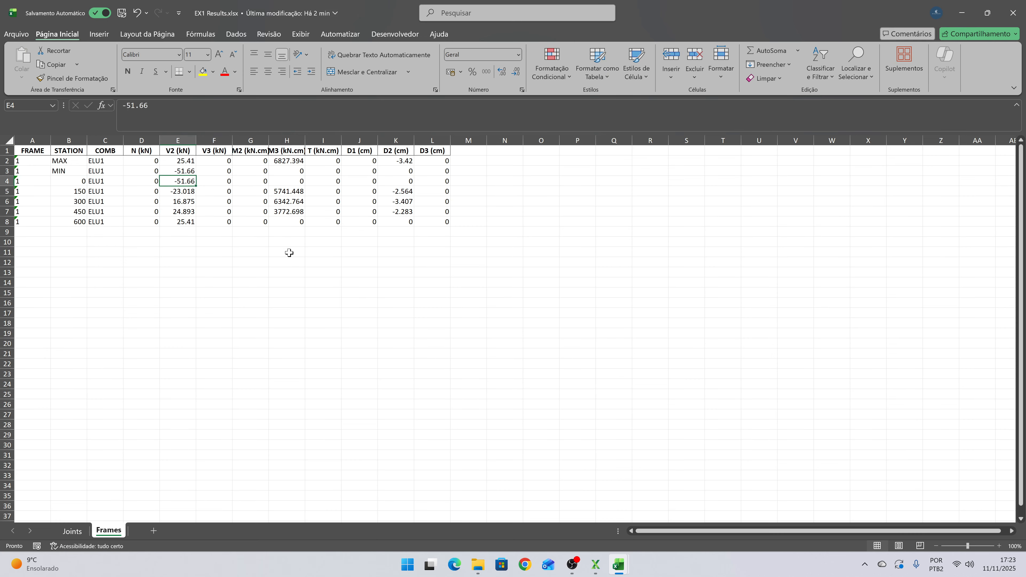
left_click(184, 221)
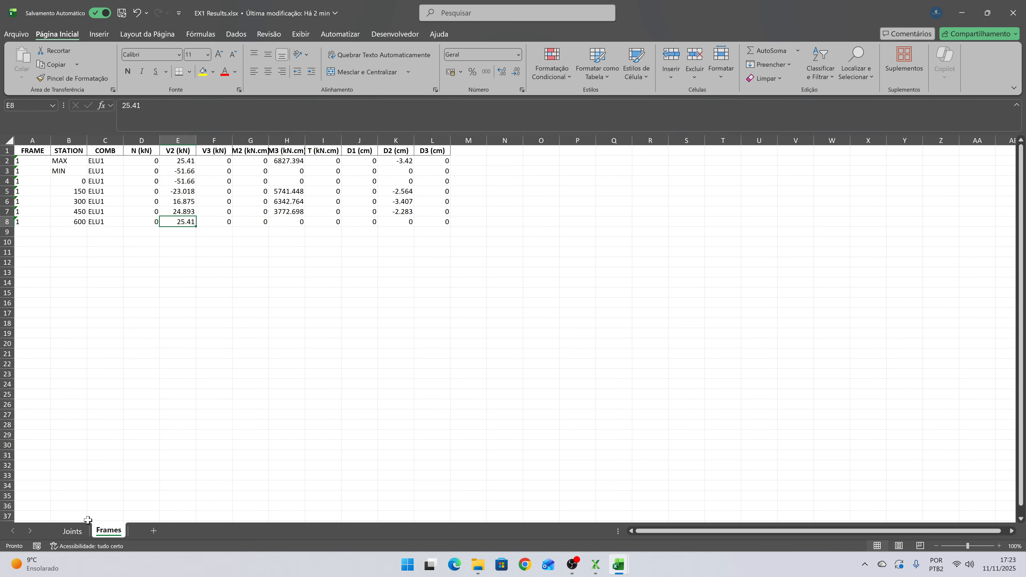
left_click(73, 531)
left_click(409, 164)
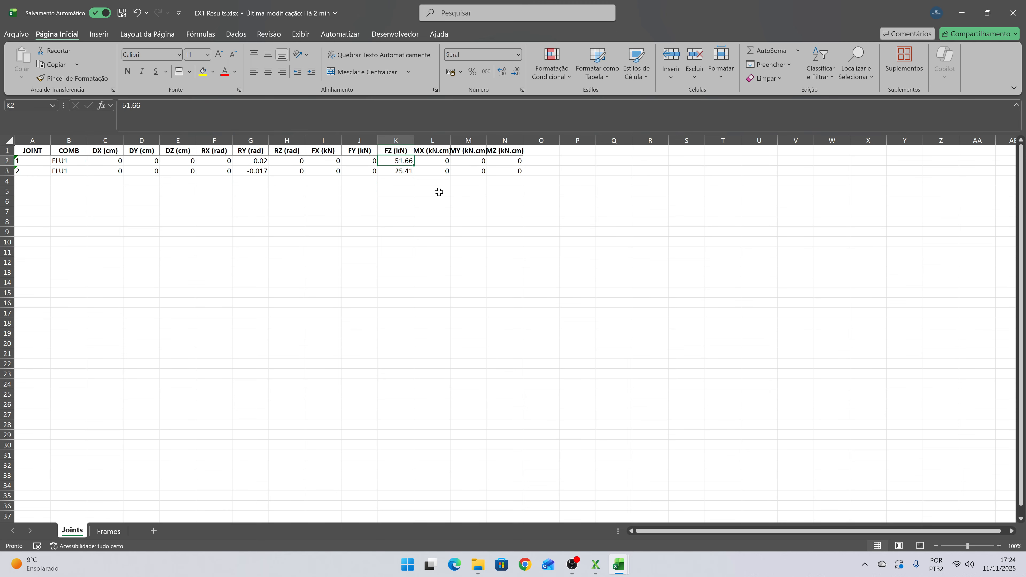
left_click(400, 171)
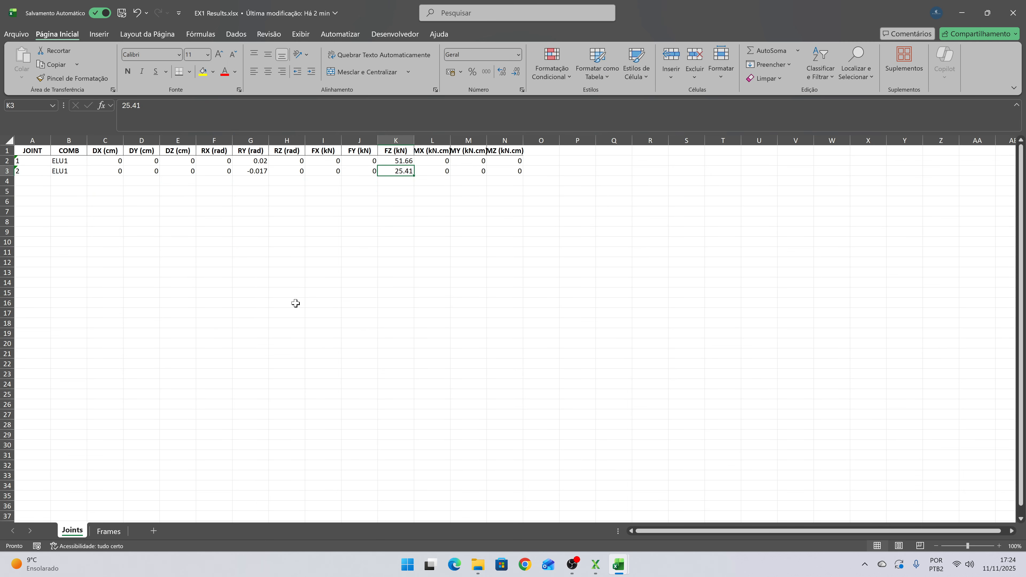
left_click(108, 531)
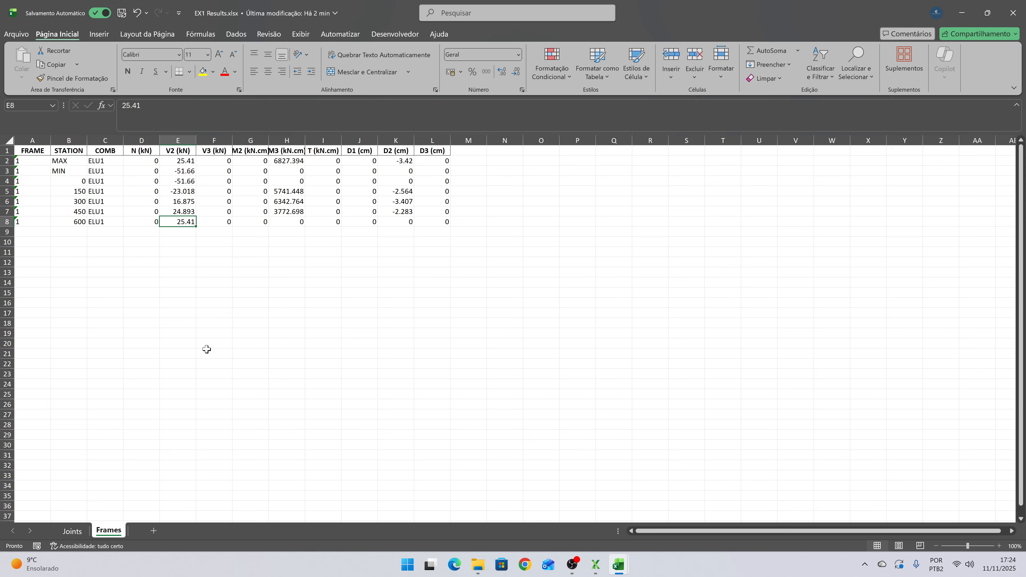
- Return to VIGA - NBR8800-24.xlsx and open its NBR8800-24 design sheet
mouse_move(617, 571)
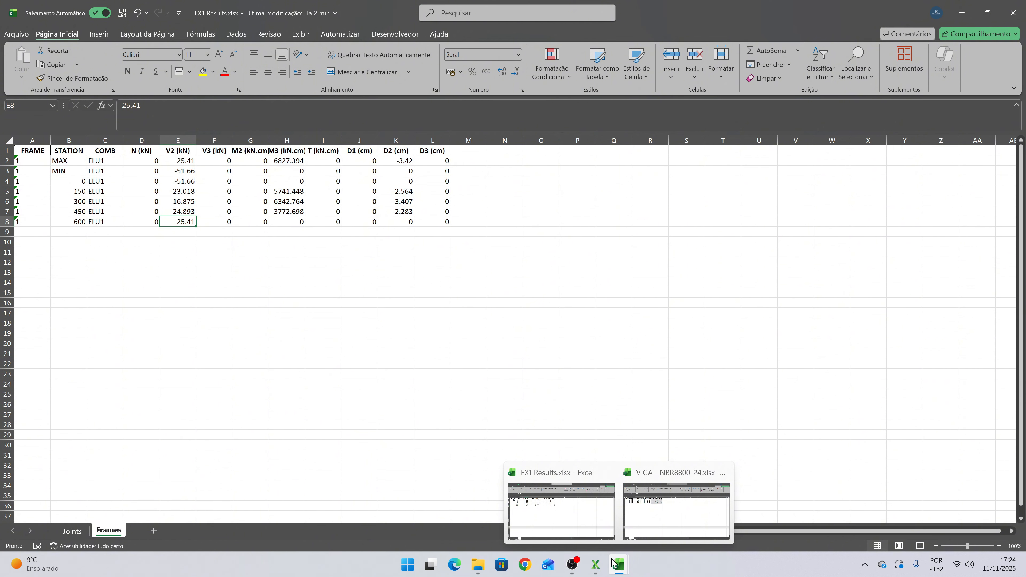
left_click(676, 510)
left_click(278, 301)
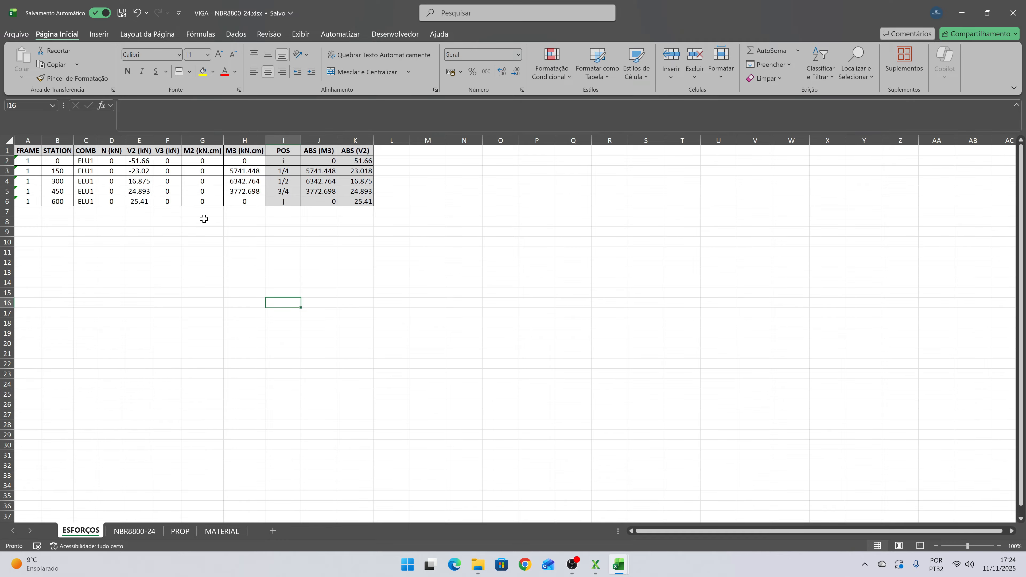
left_click(142, 533)
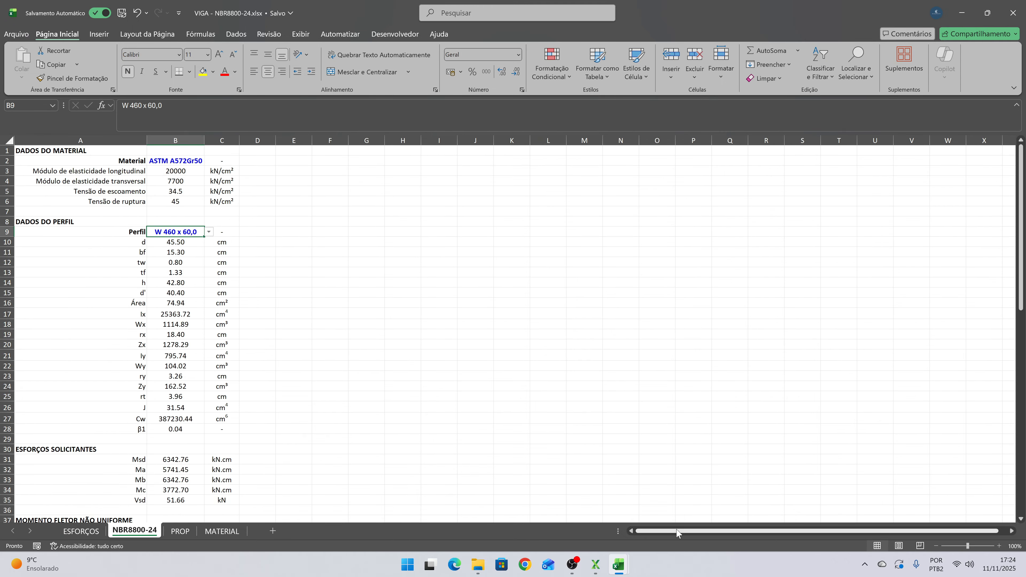
- Look over the section property table on the PROP sheet, viewing the MATERIAL and NBR8800-24 sheets along the way
left_click(313, 282)
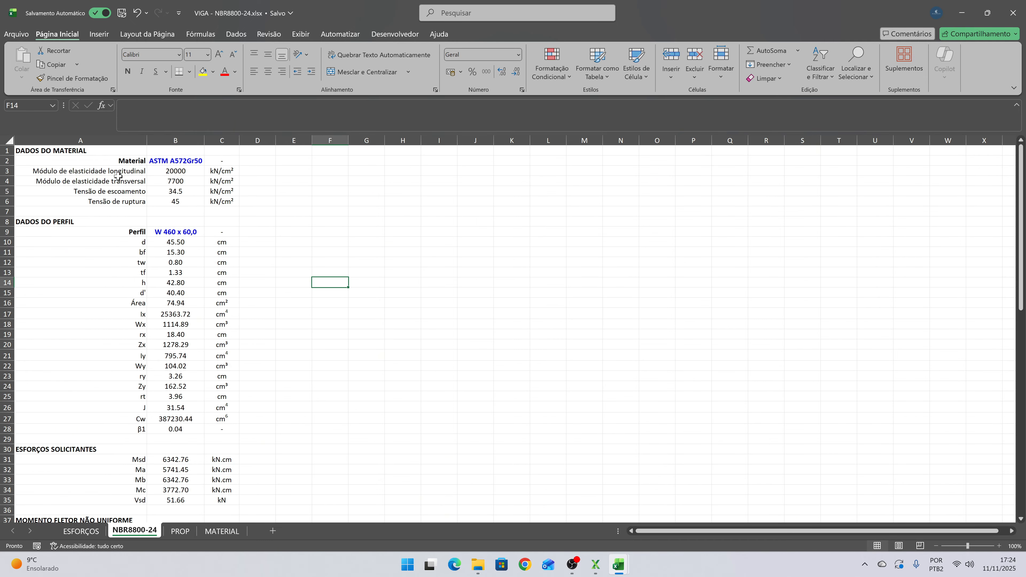
left_click(221, 531)
left_click(180, 531)
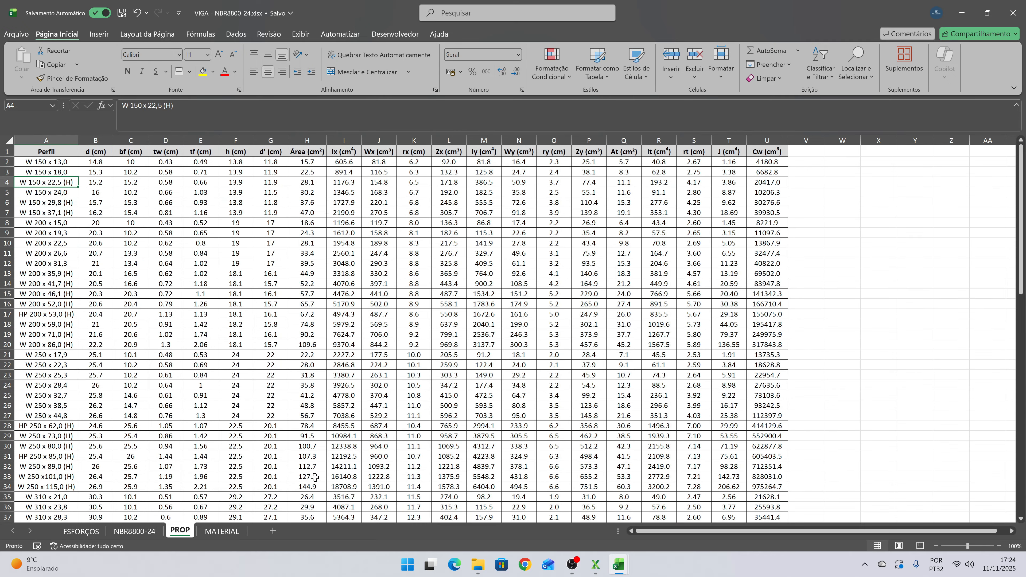
left_click(151, 530)
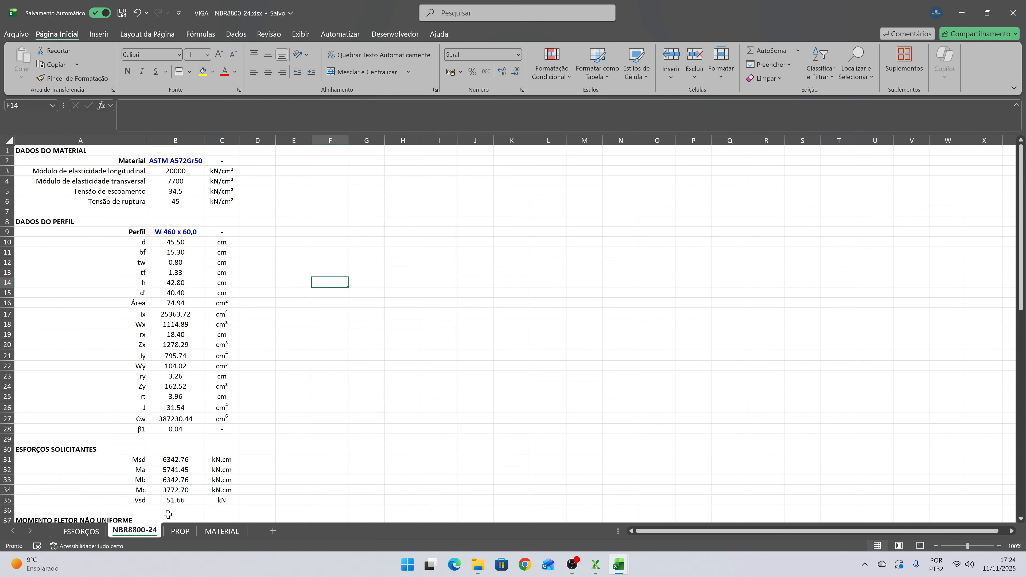
left_click(186, 532)
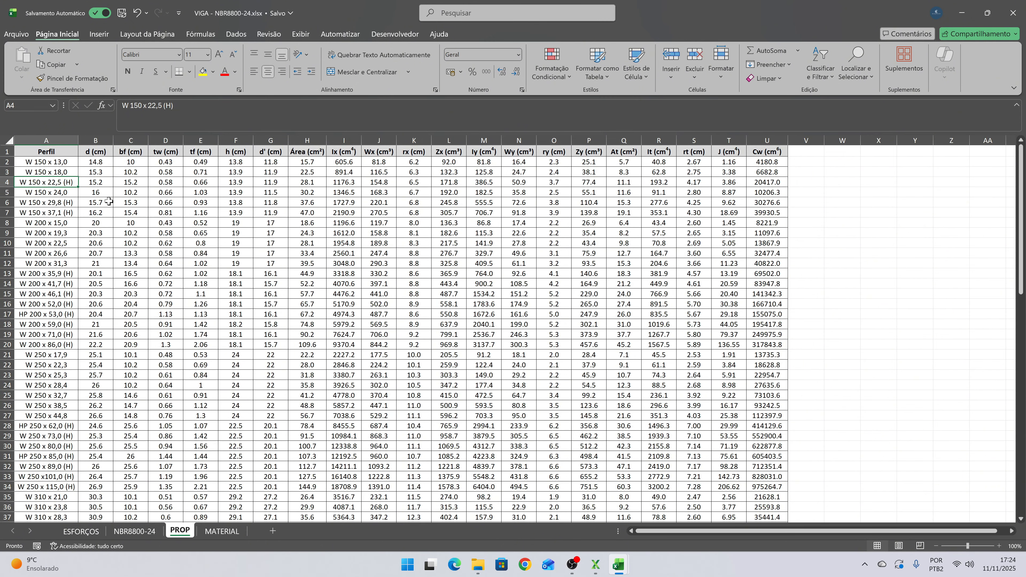
scroll(97, 209, "down", 5)
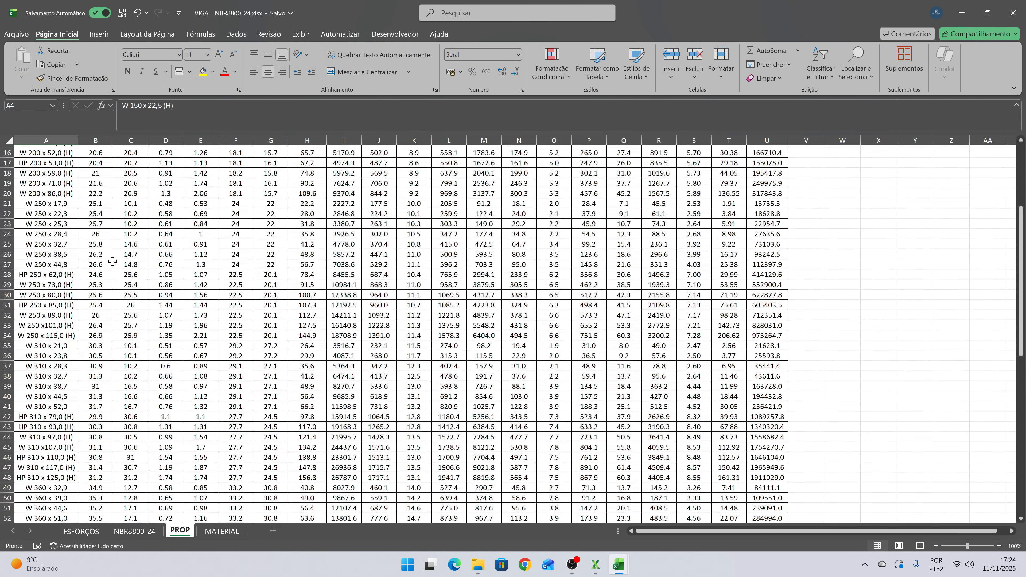
scroll(112, 261, "up", 5)
- Review the profile designations in the Perfil column of the PROP sheet, starting from W 150 x 13,0
left_click(60, 161)
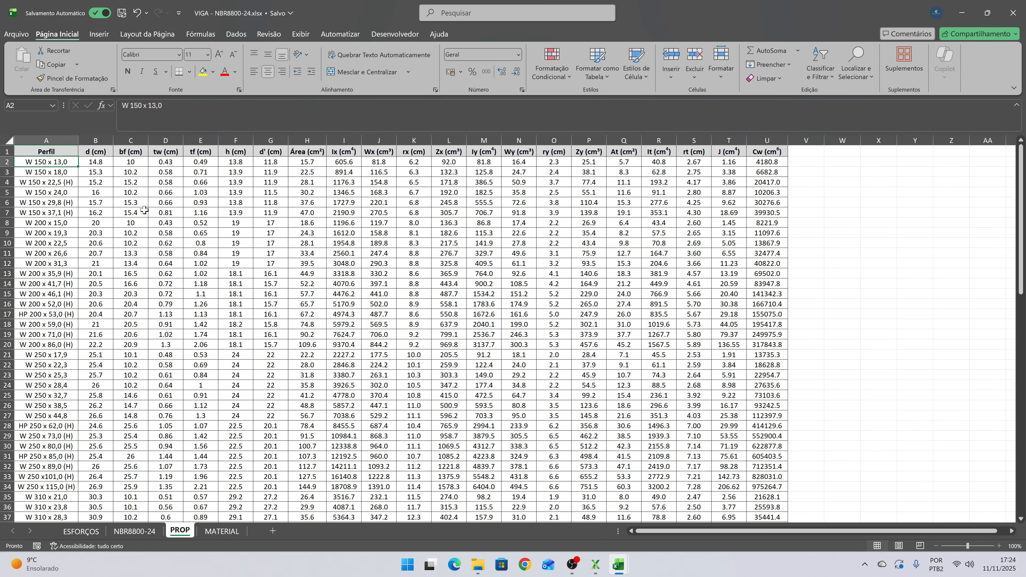
key("Down")
key("Down")
key("Down")
key("Down")
key("Down")
key("Down")
key("Down")
key("Down")
key("Down")
key("Down")
key("Down")
key("Down")
key("Down")
key("Down")
key("Down")
key("Down")
key("Down")
key("Down")
key("Down")
key("Down")
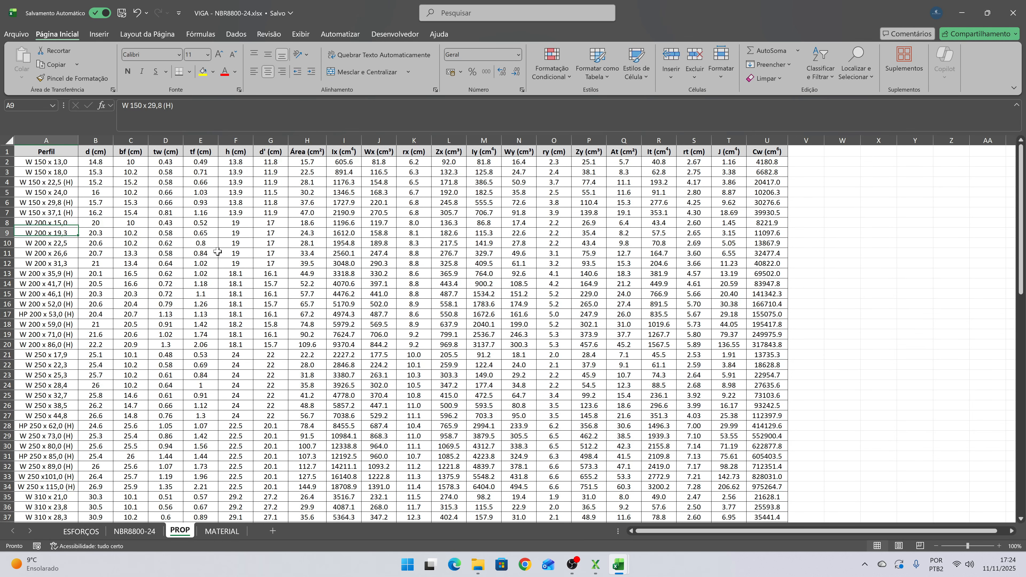
key("Up")
key("Up")
key("Up")
key("Up")
key("Up")
key("Up")
key("Up")
key("Up")
key("Up")
key("Up")
key("Up")
key("Up")
key("Up")
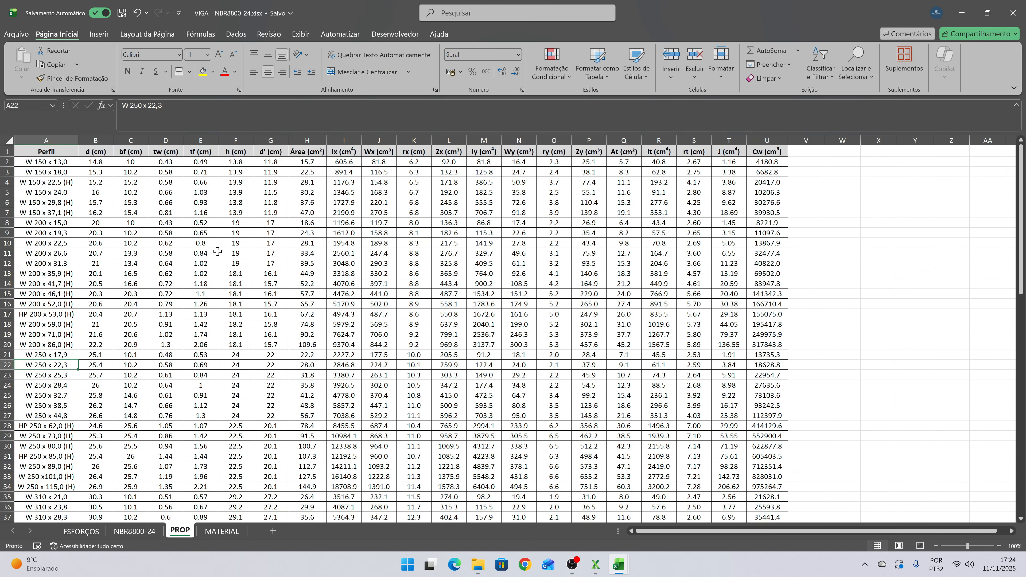
key("Up")
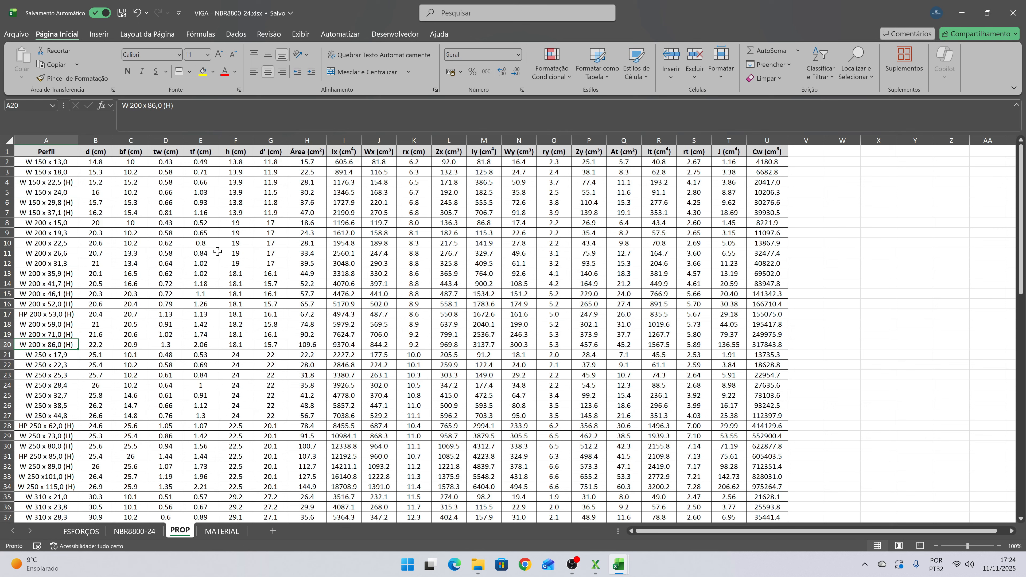
key("Down")
key("Up")
key("Down")
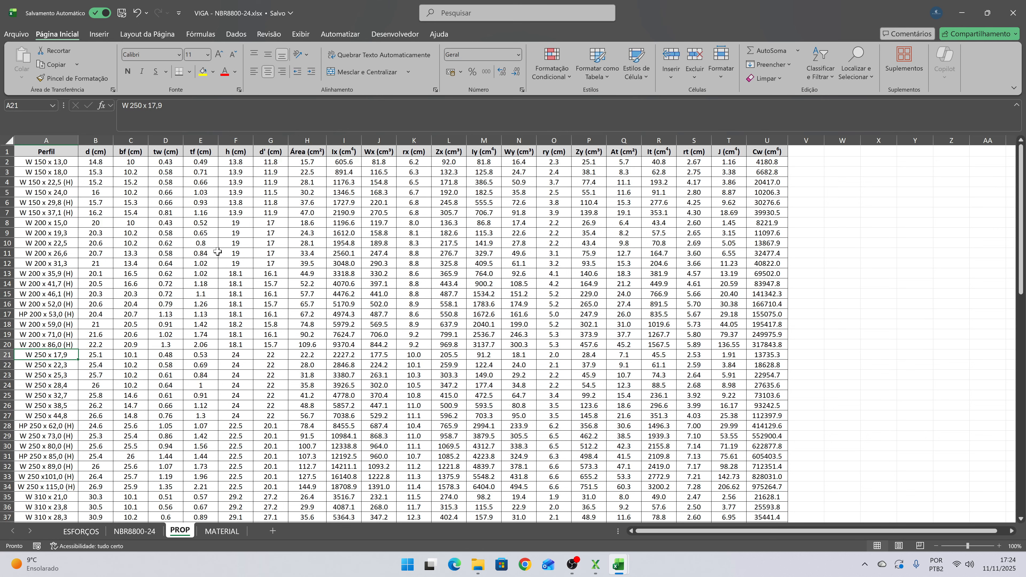
key("Up")
key("Down")
key("Down")
key("Down")
key("Down")
key("Down")
key("Down")
key("Down")
key("Down")
key("Down")
key("Down")
key("Down")
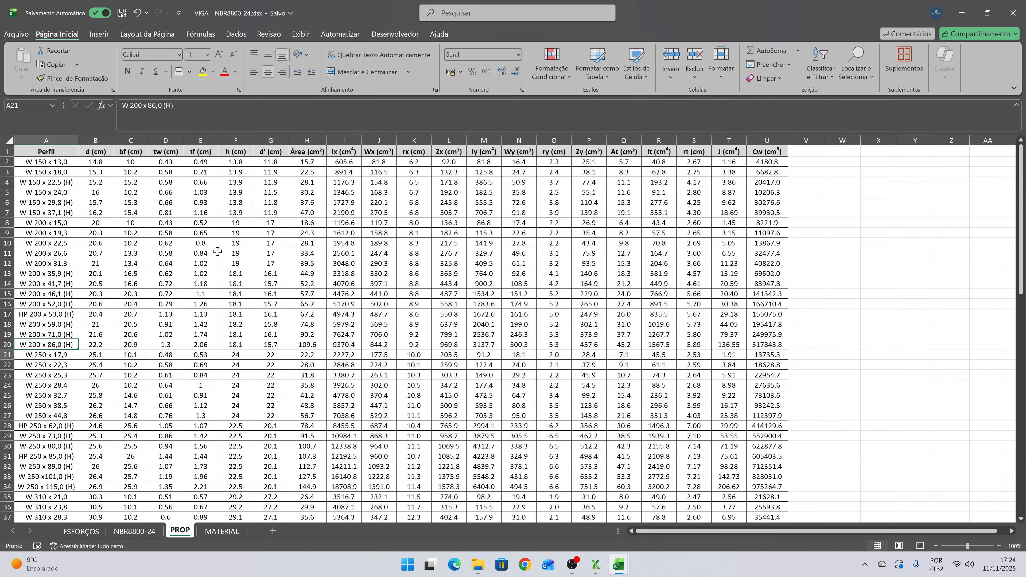
key("Up")
key("Up")
key("Up")
key("Up")
key("Up")
key("Up")
key("Up")
key("Up")
key("Up")
key("Up")
key("Up")
key("Up")
key("Up")
key("Up")
key("Up")
key("Up")
key("Up")
key("Up")
key("Up")
key("Up")
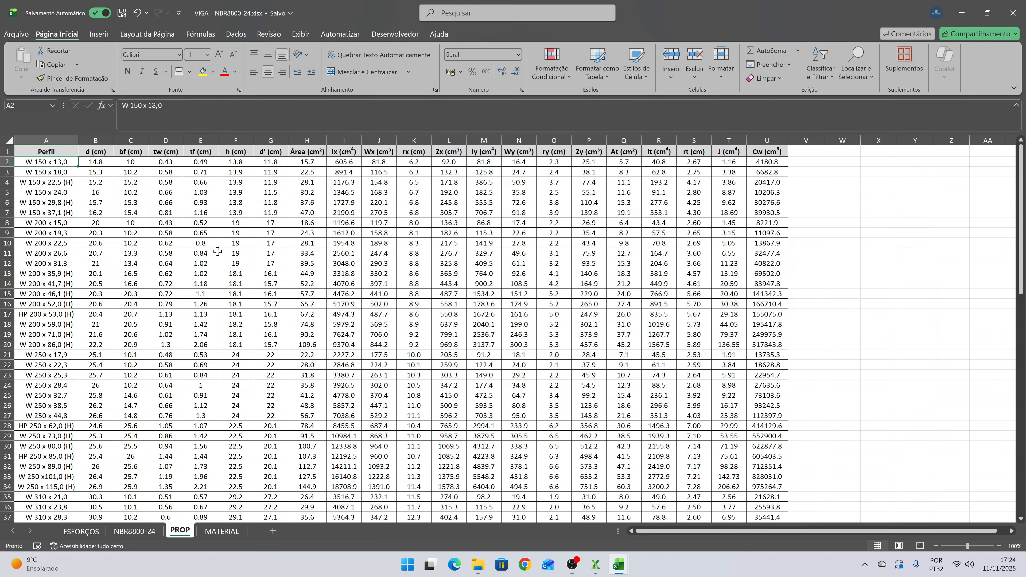
- Examine the geometric dimensions from d to d' for profile W 150 x 13,0 in row 2
key("Right")
key("Right")
key("Right")
key("Right")
key("Right")
key("Right")
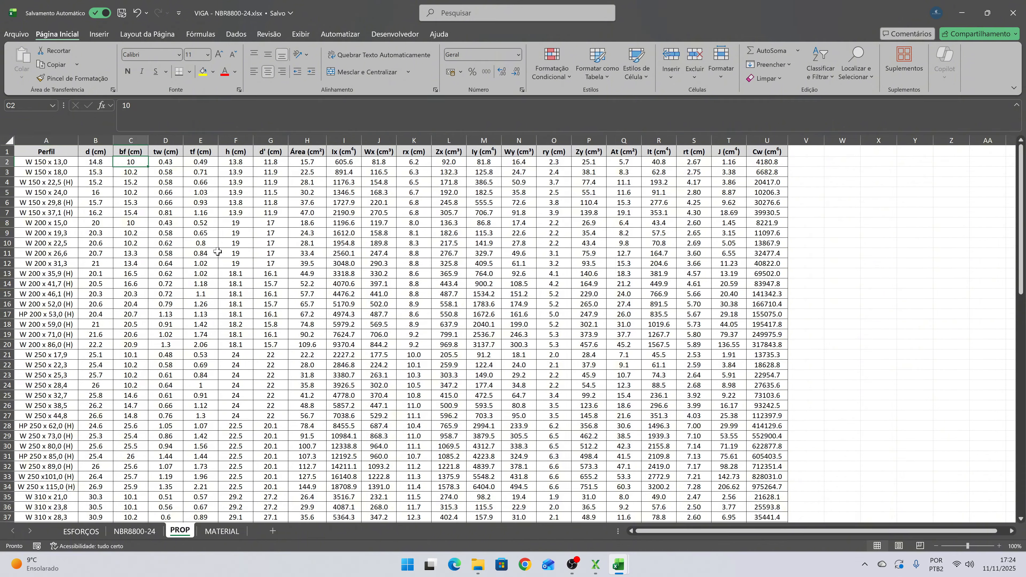
key("Left")
key("Left")
key("Left")
key("Left")
key("Left")
key("shift+Right")
key("shift+Right")
key("shift+Right")
key("shift+Right")
key("shift+Right")
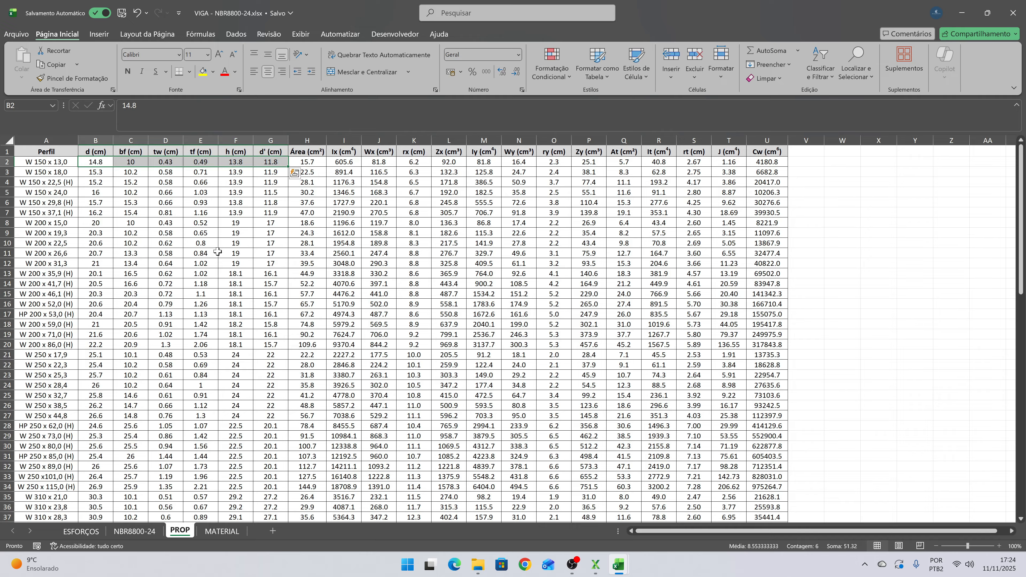
key("Right")
key("Right")
key("Right")
key("Right")
key("Right")
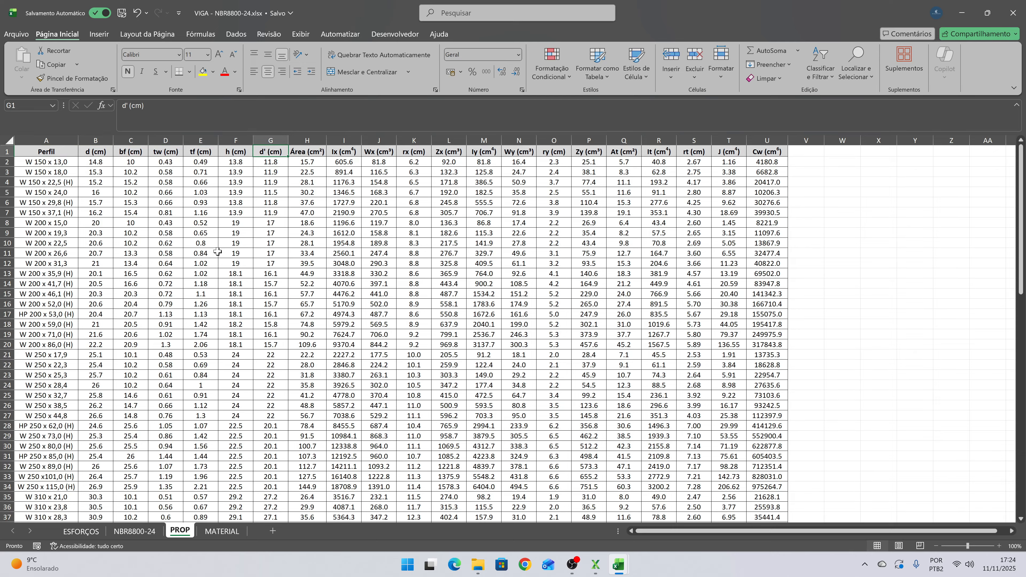
- Go through the calculated properties of profile W 150 x 13,0 across row 2 up to the Cw column
key("Right")
key("Right")
key("Right")
key("Right")
key("Right")
key("Right")
key("Right")
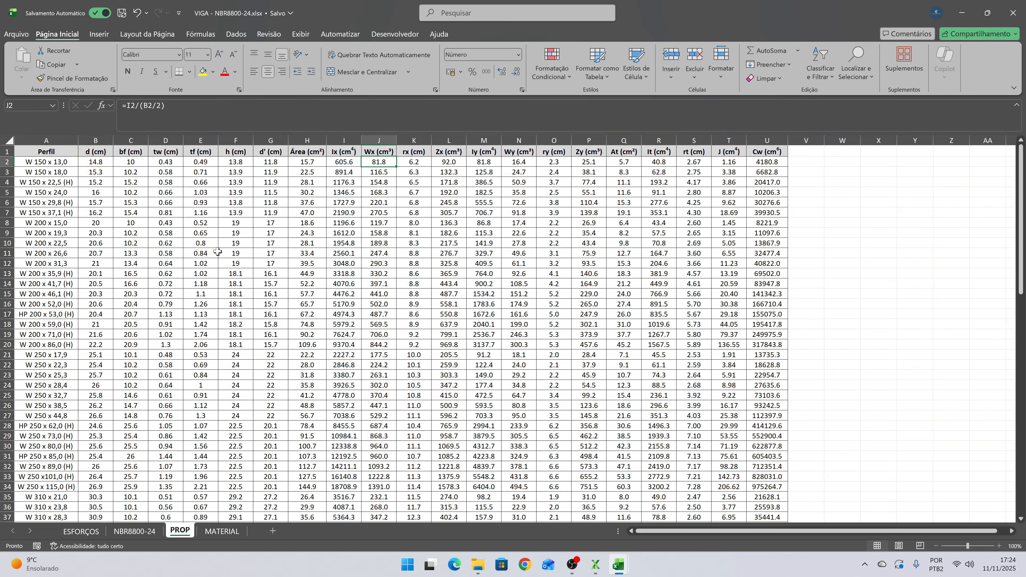
key("Right")
key("Right")
key("Right")
key("Right")
key("Right")
key("Right")
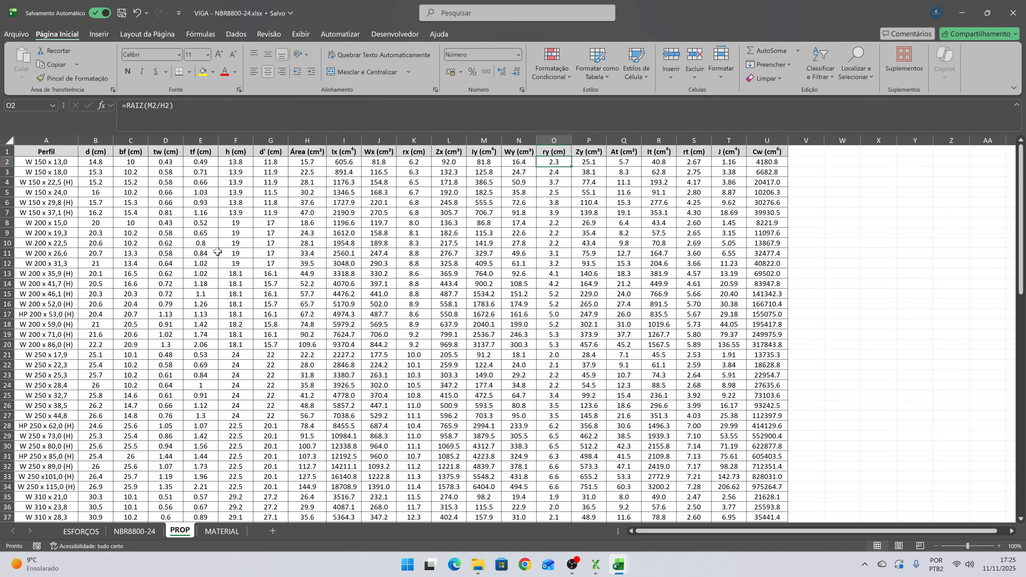
key("Right")
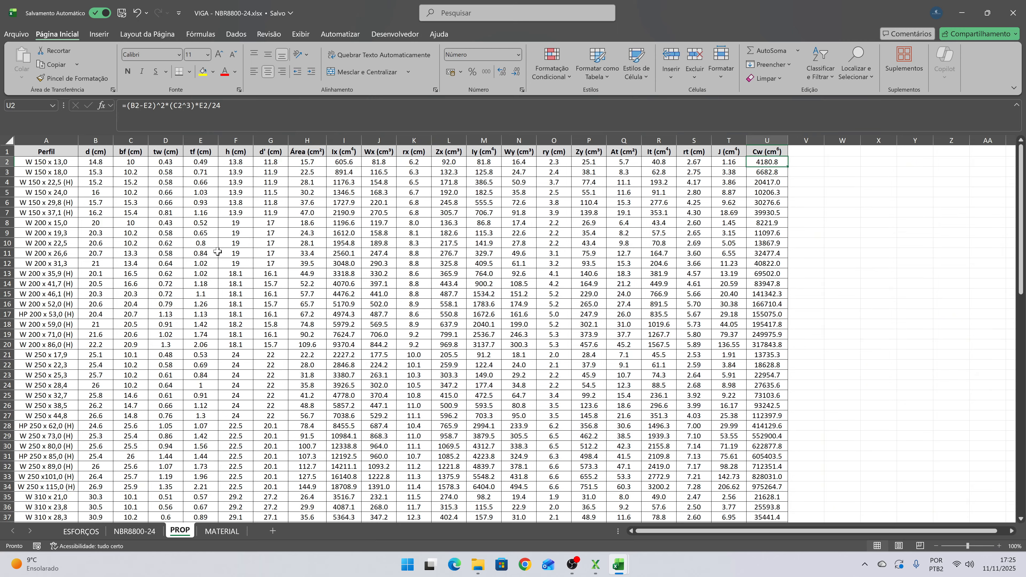
- Return to the Área column and check each row 2 property formula from there through Cw
key("Left")
key("Left")
key("Left")
key("Left")
key("Left")
key("Left")
key("Left")
key("Left")
key("Left")
key("Left")
key("Left")
key("Left")
key("Left")
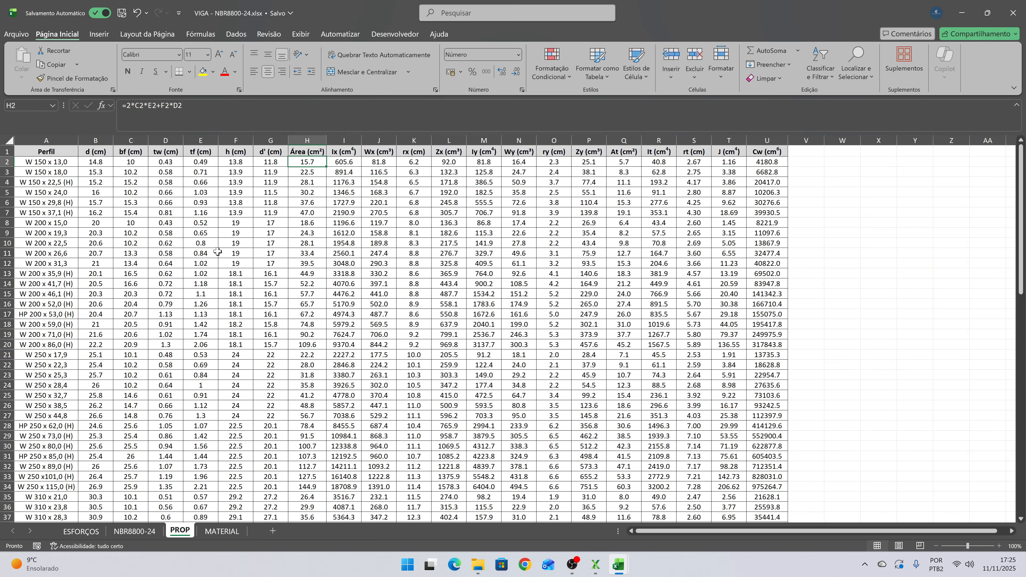
key("Right")
key("Right")
key("Right")
key("Right")
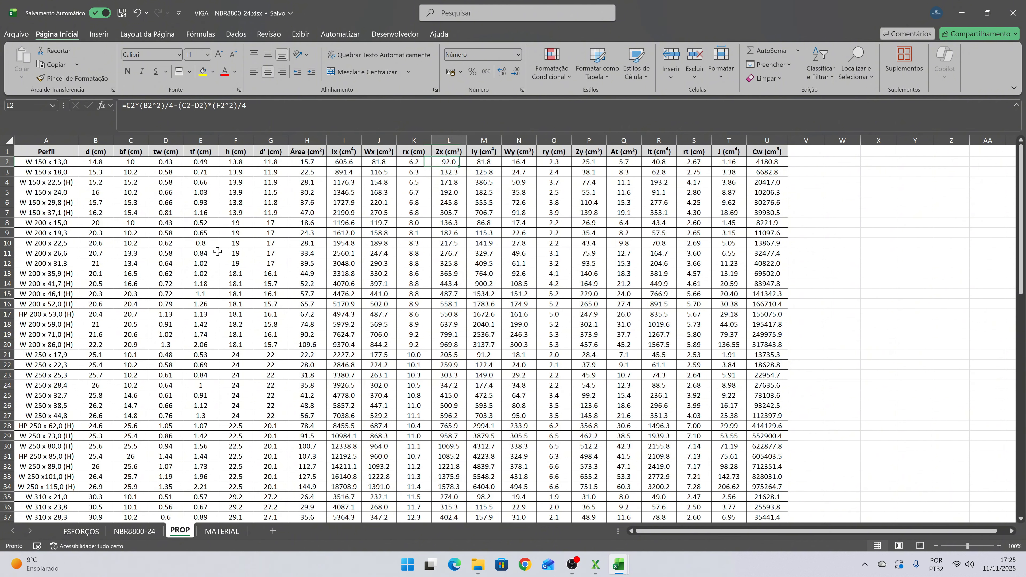
key("Right")
key("Right")
key("Right")
key("Right")
key("Right")
key("Right")
key("Right")
key("Right")
key("Right")
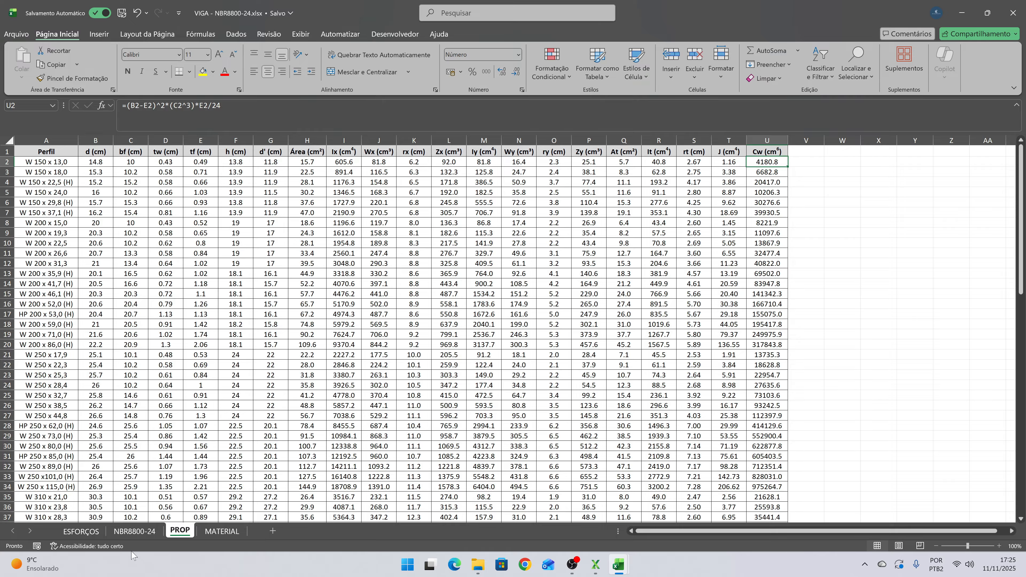
- Review the E, G, Fy and Fu values of the steels listed on the MATERIAL sheet
left_click(221, 531)
left_click(210, 189)
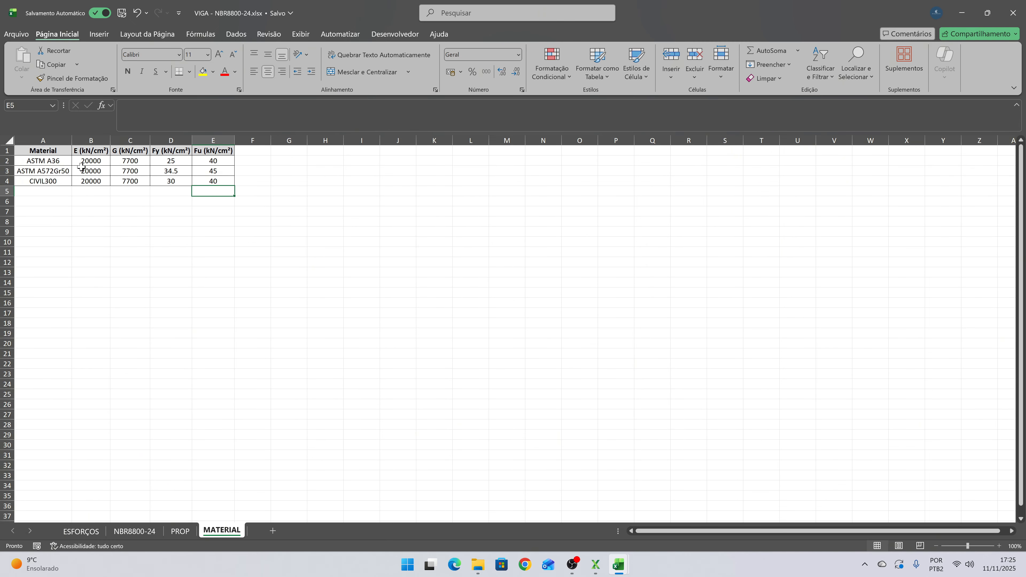
left_click_drag(97, 158, 130, 182)
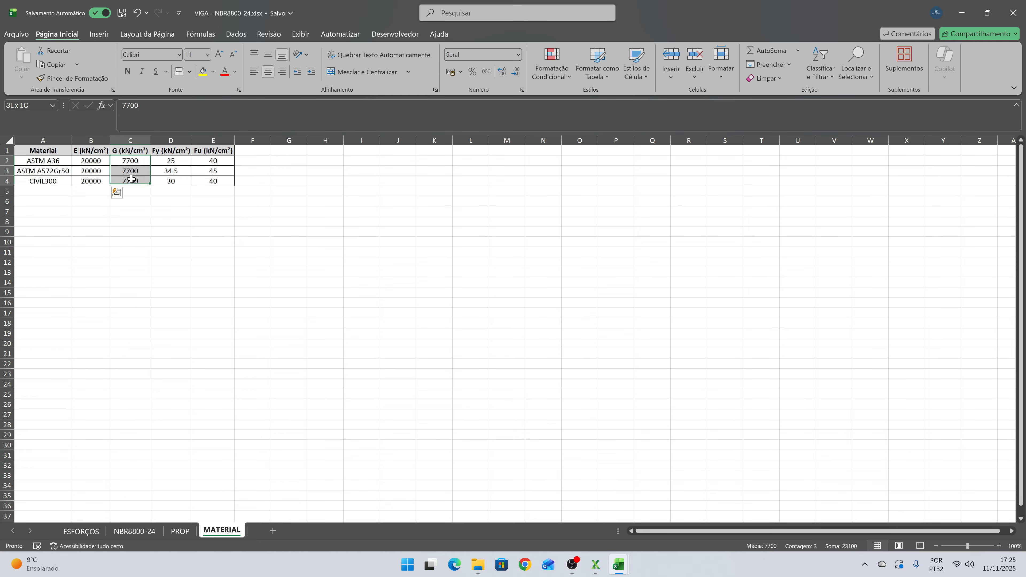
left_click(133, 152)
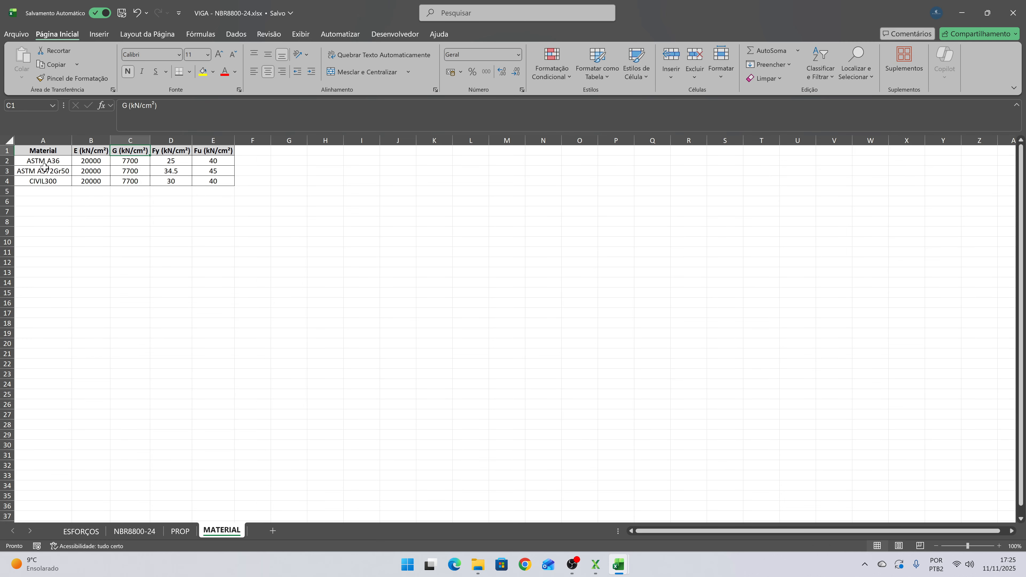
left_click(86, 160)
left_click(177, 162)
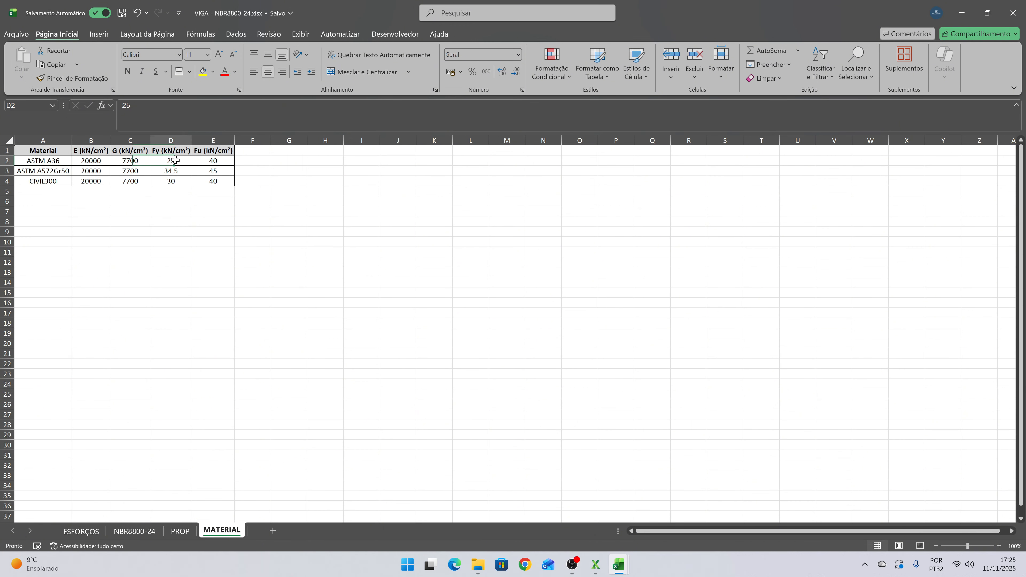
left_click(213, 154)
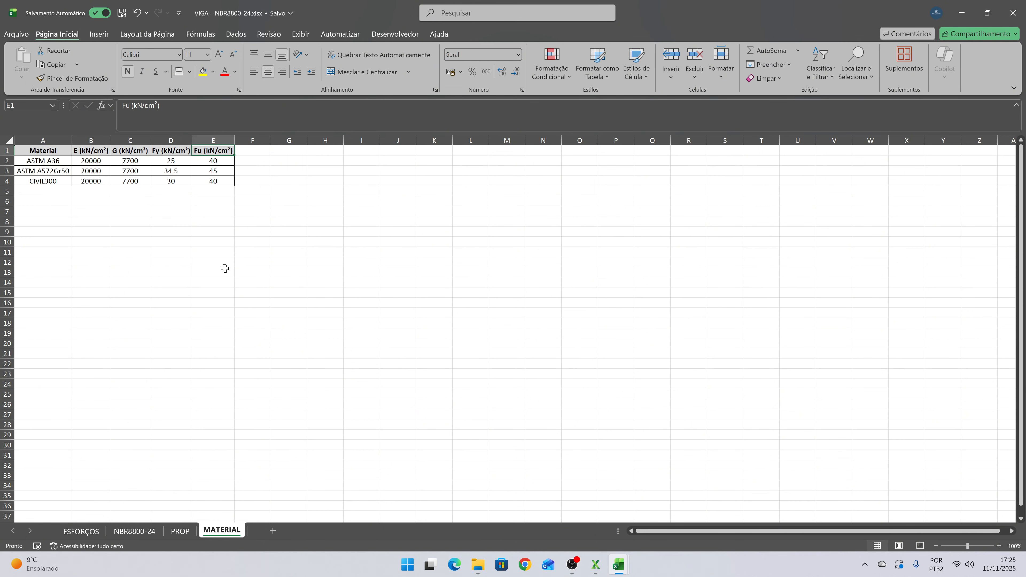
- On the NBR8800-24 sheet, try ASTM A36 and CIVIL300 as the material and return it to ASTM A572Gr50
left_click(137, 532)
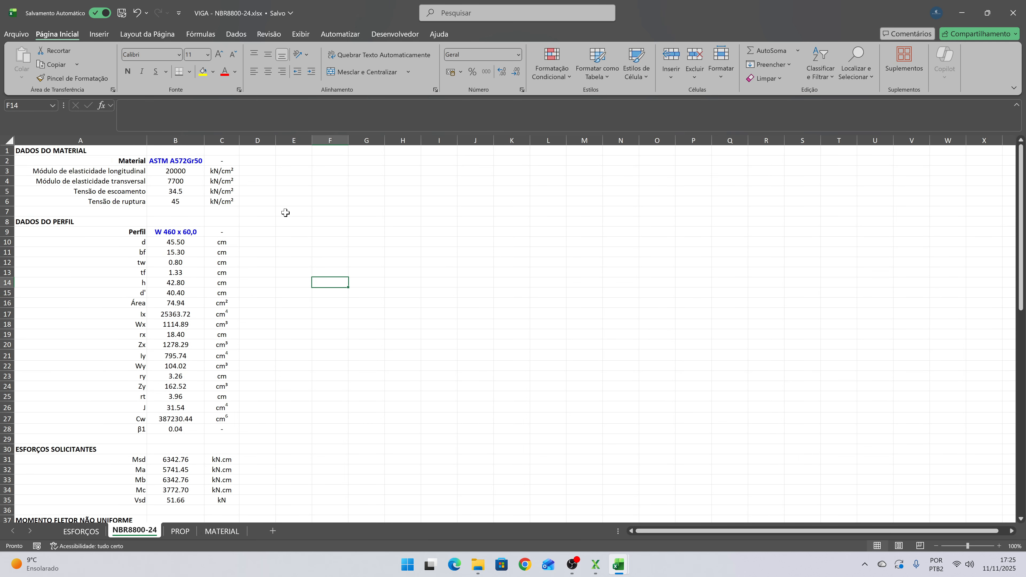
left_click(176, 162)
left_click(209, 161)
left_click(190, 171)
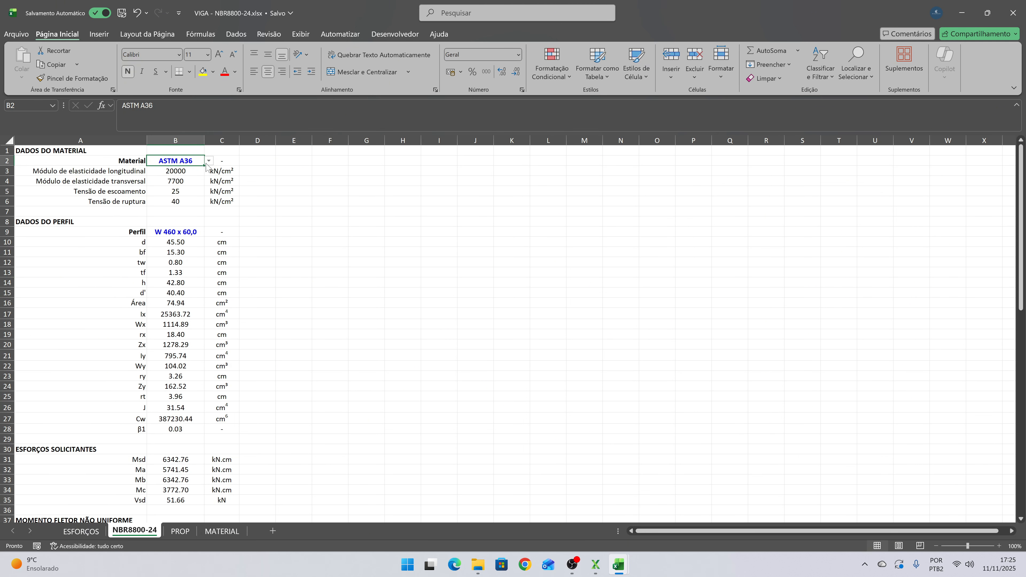
left_click(209, 161)
left_click(190, 189)
left_click(209, 161)
left_click(195, 179)
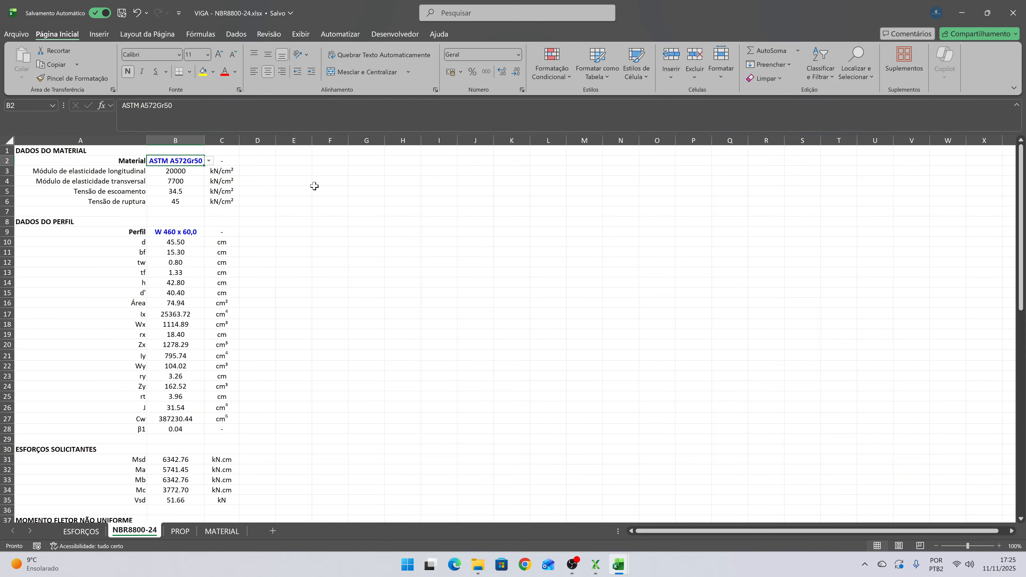
- Set the beam profile on the NBR8800-24 sheet to W 250 x 25,3
left_click(190, 231)
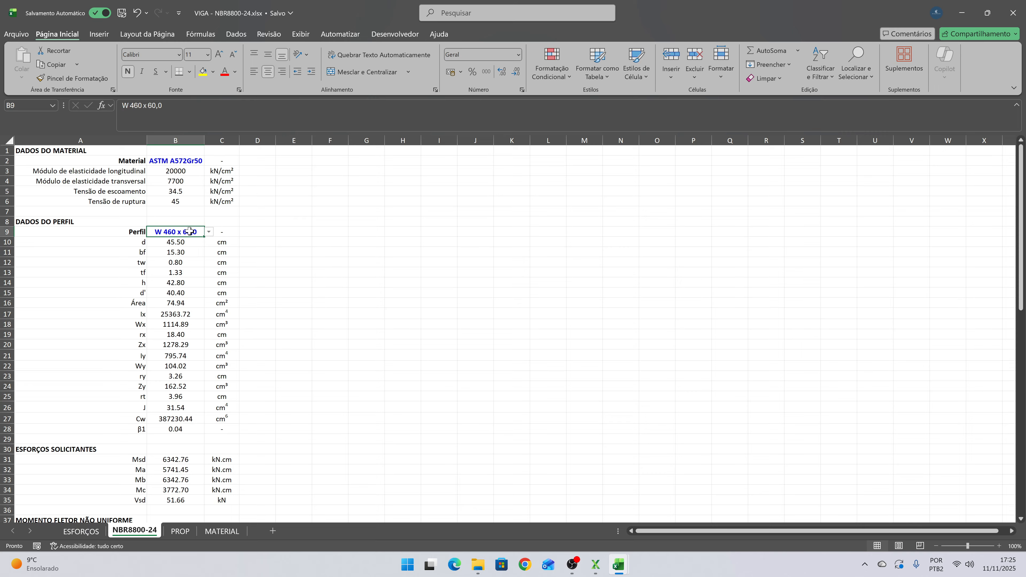
left_click(208, 232)
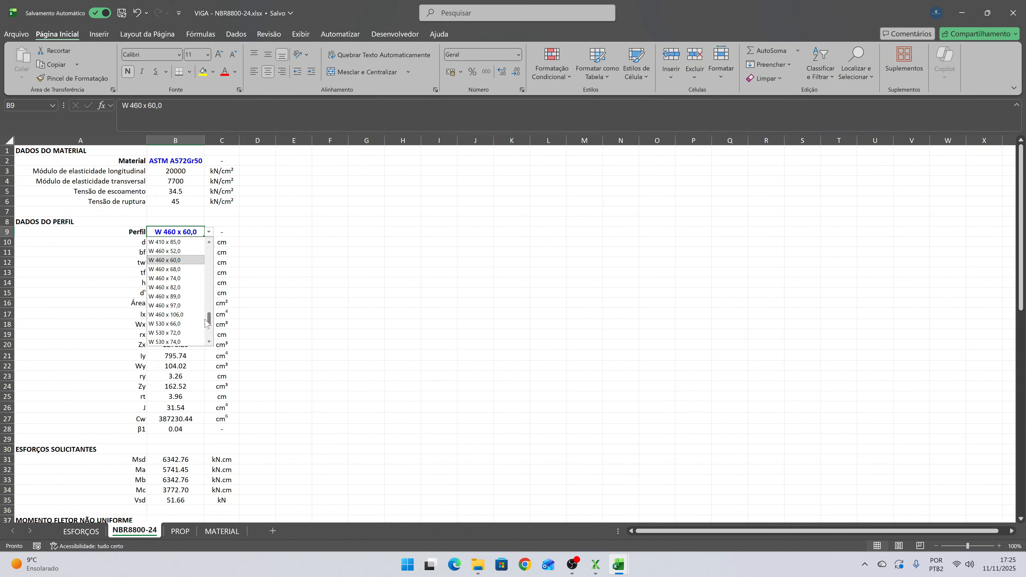
left_click_drag(209, 321, 213, 269)
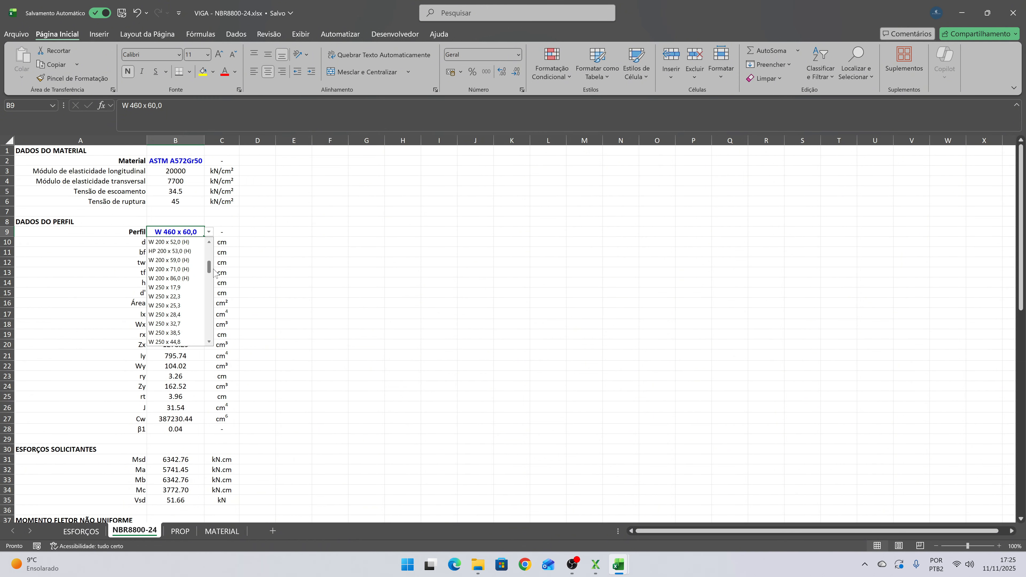
left_click(308, 236)
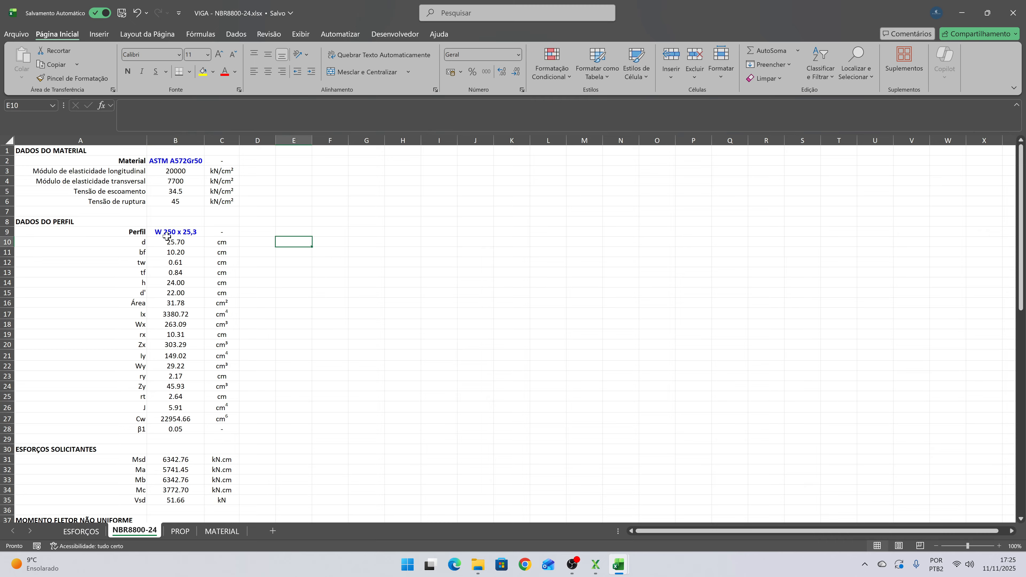
- Browse the beam profile list on the NBR8800-24 sheet and pick W 250 x 25,3 again
left_click(176, 232)
left_click(209, 231)
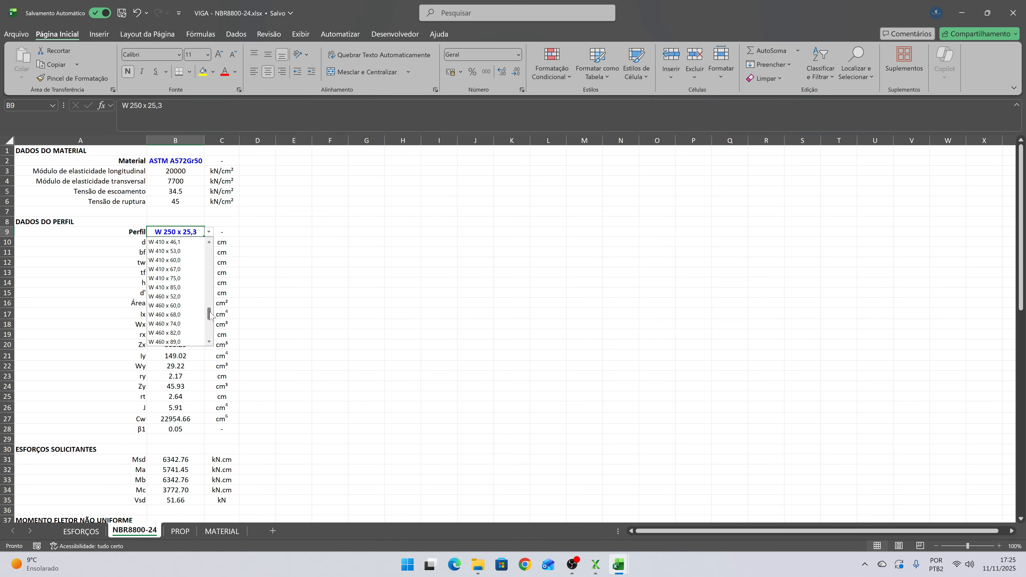
scroll(200, 272, "down", 3)
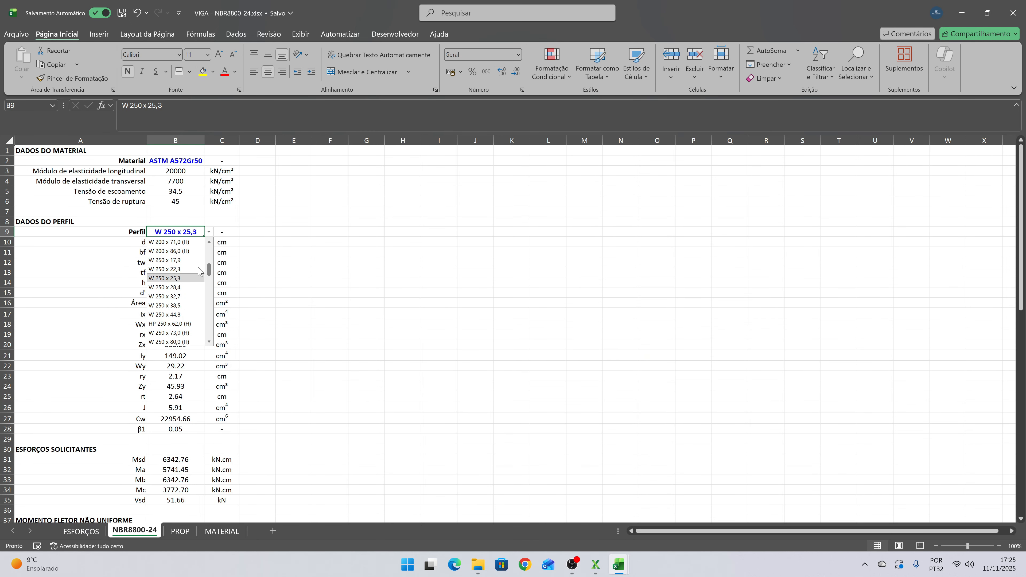
left_click(177, 278)
- Check the formula of each profile property from d down to β1 on the NBR8800-24 sheet
left_click(184, 240)
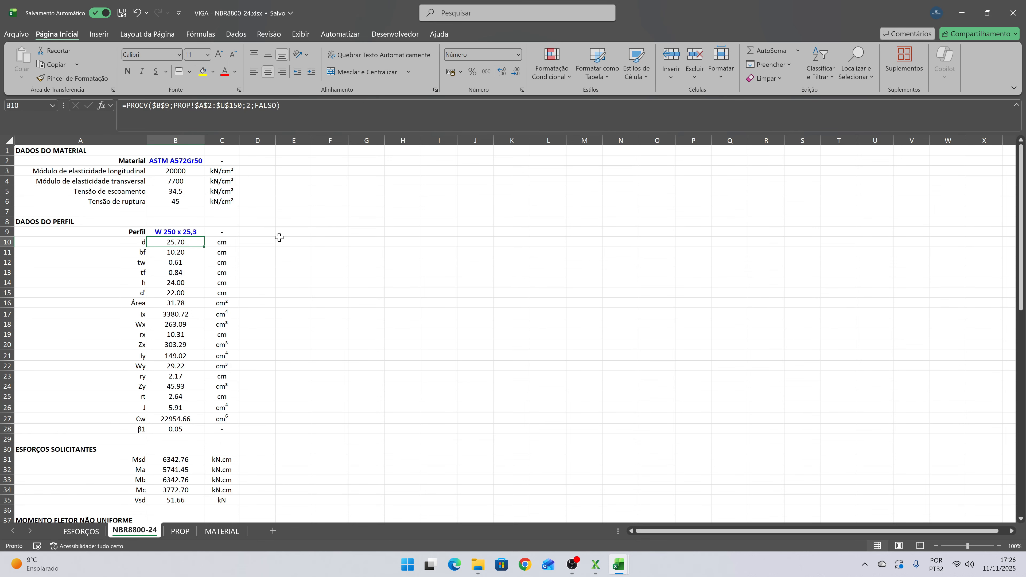
key("Down")
key("Down")
key("Down")
key("Down")
key("Down")
key("Down")
key("Down")
key("Down")
key("Down")
key("Down")
key("Down")
key("Down")
key("Down")
key("Down")
key("Down")
key("Down")
key("Down")
key("Down")
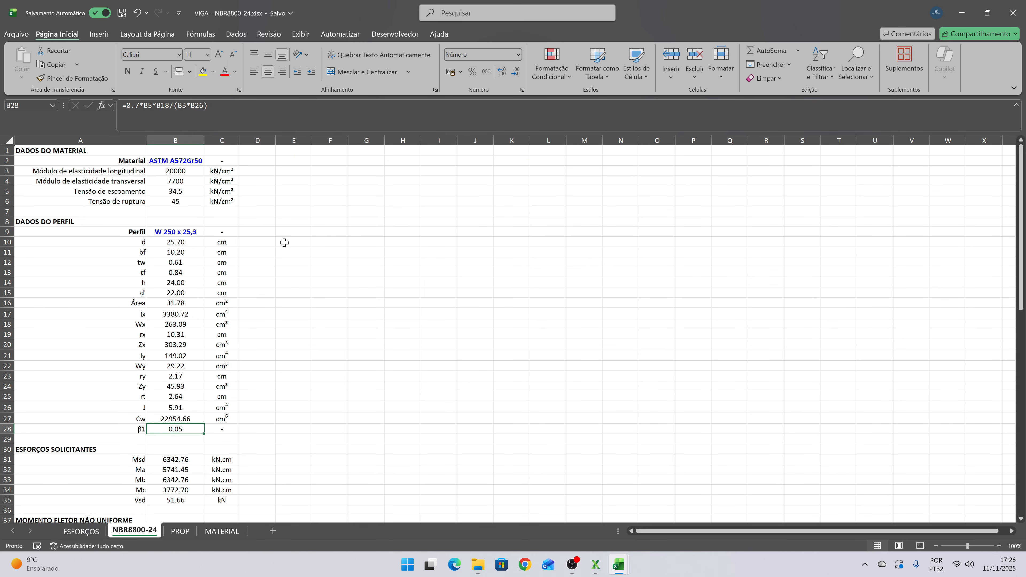
- Inspect the Msd formula under ESFORÇOS SOLICITANTES and compare it with the force table on the ESFORÇOS sheet
scroll(284, 243, "down", 6)
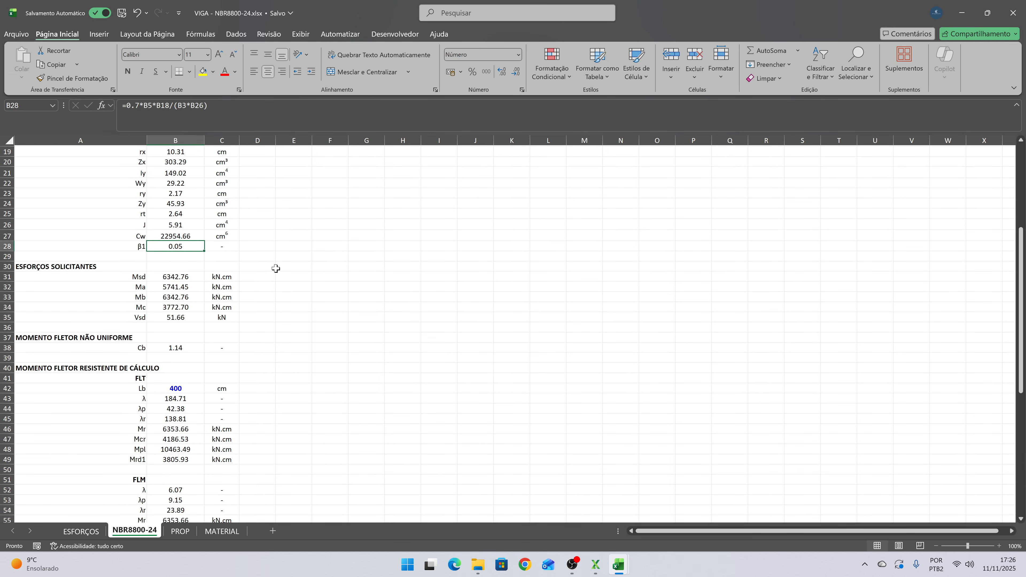
left_click(180, 279)
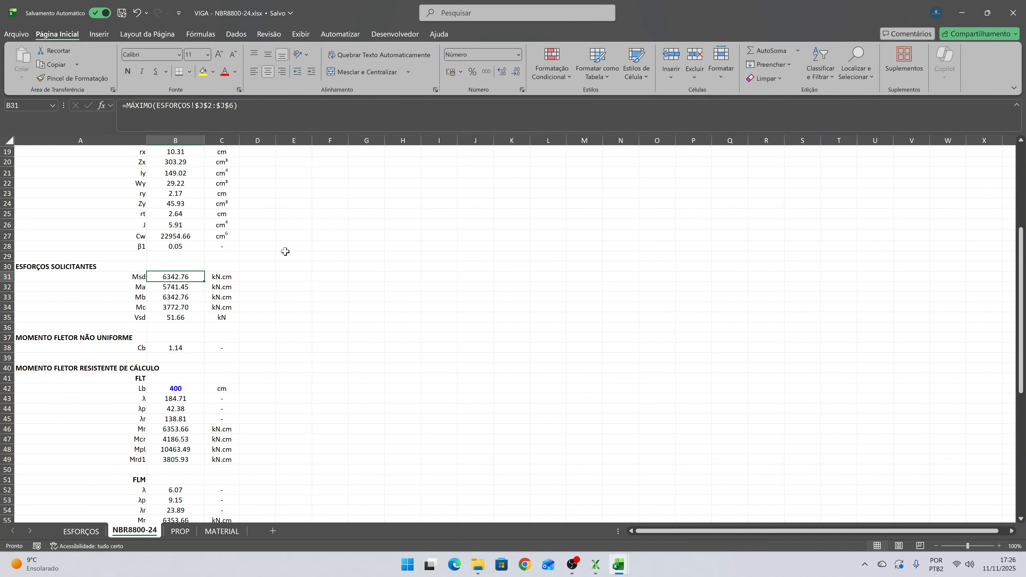
key("ctrl+Page_Up")
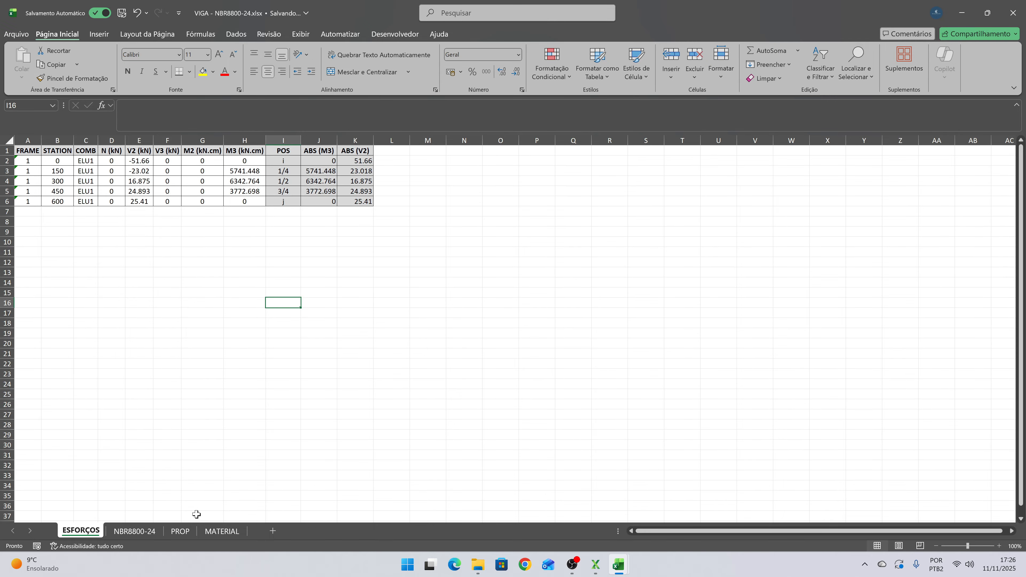
left_click(134, 530)
left_click(317, 265)
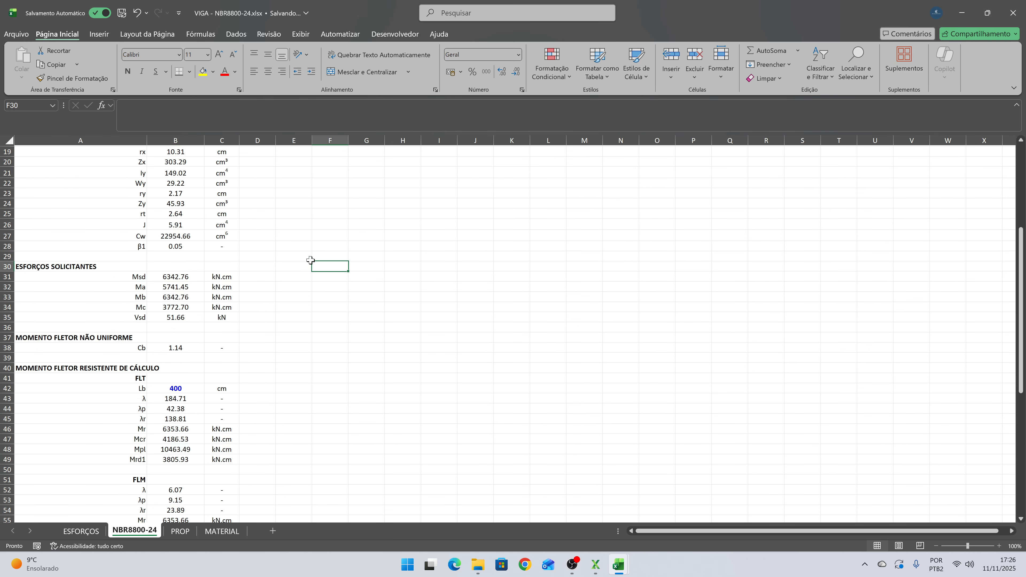
left_click(182, 276)
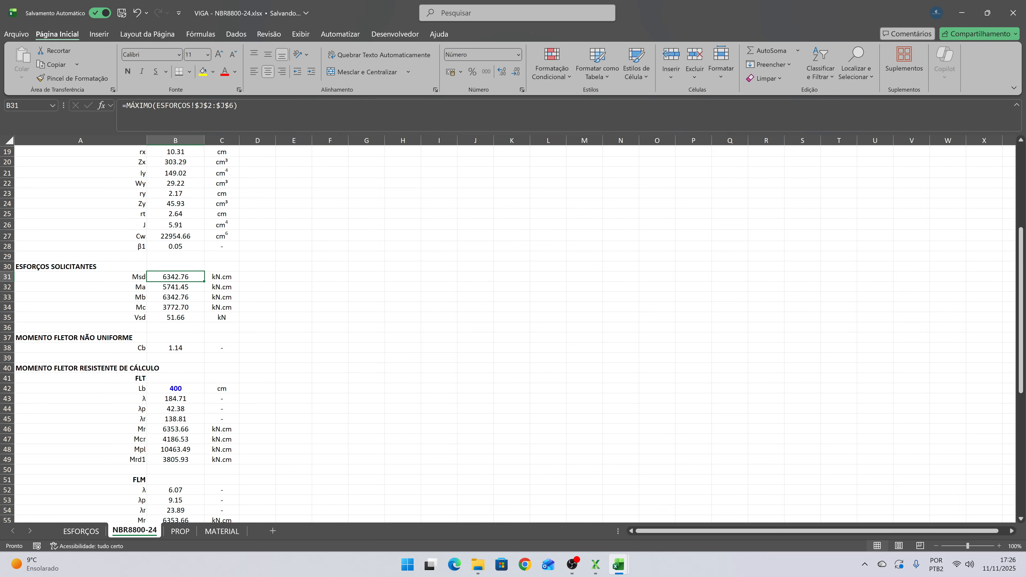
left_click(238, 105)
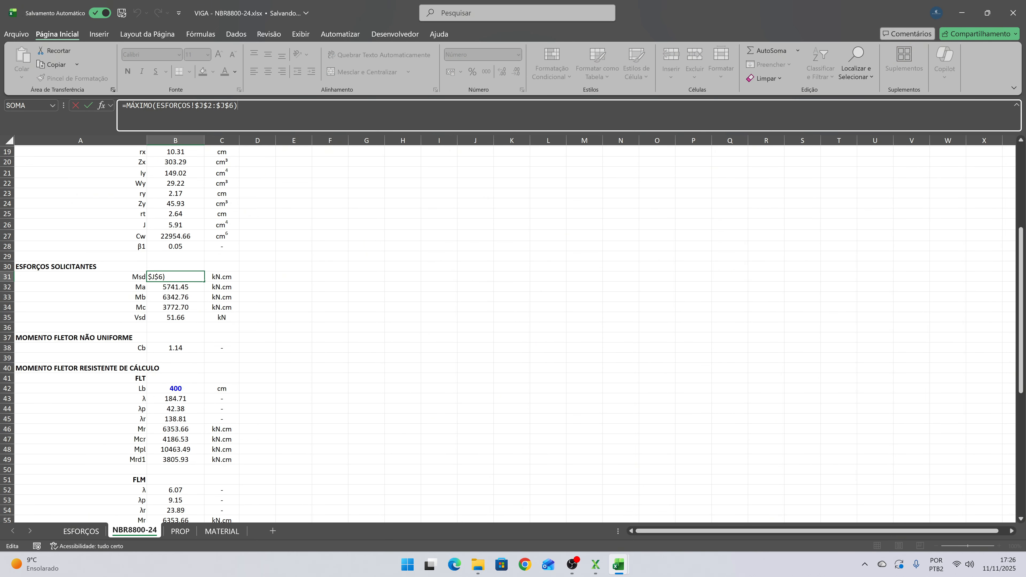
key("Escape")
- On the ESFORÇOS sheet, examine the ABS (M3) values, the station positions and the three intermediate moments
left_click(99, 531)
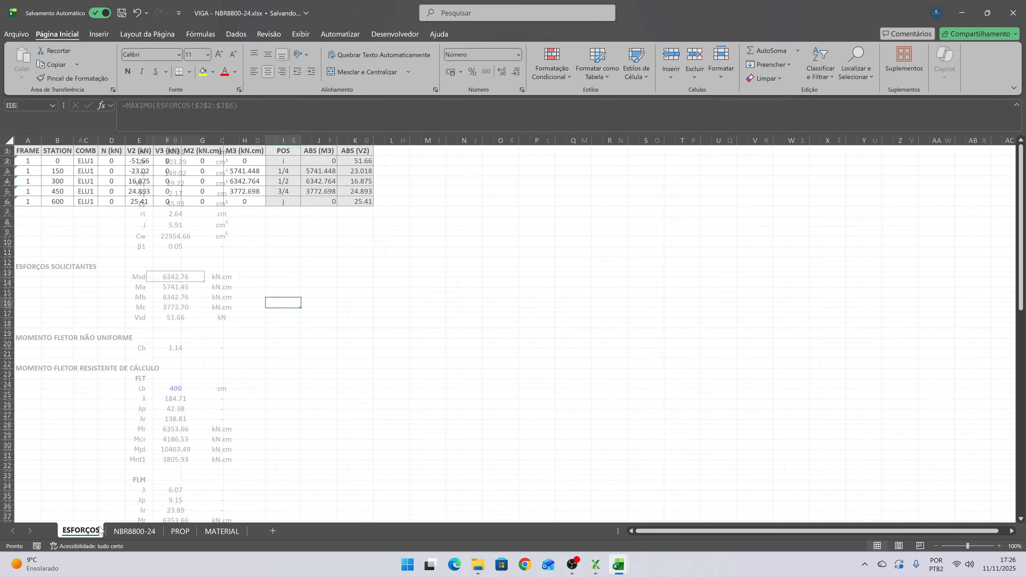
left_click_drag(322, 160, 326, 202)
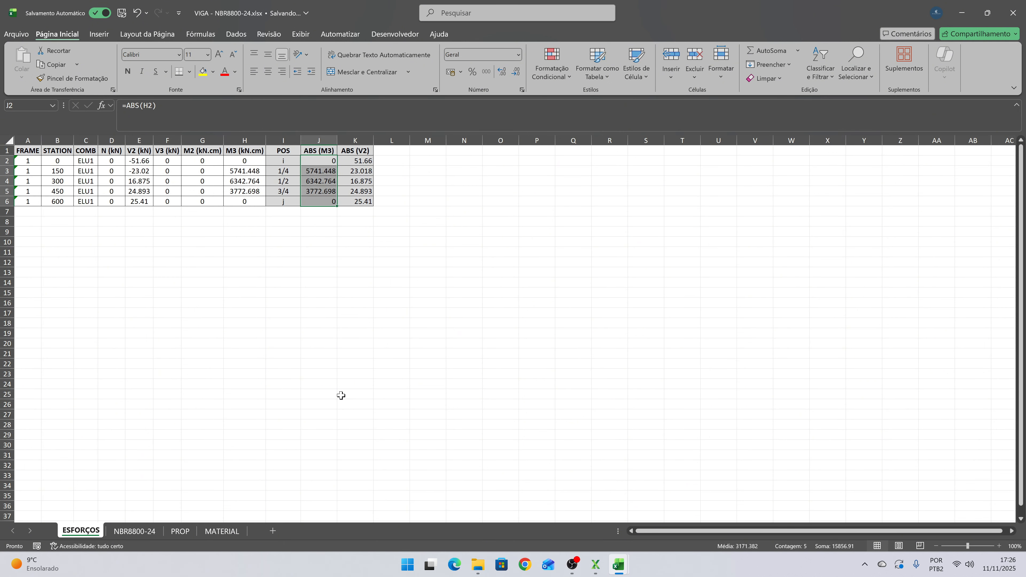
left_click(320, 303)
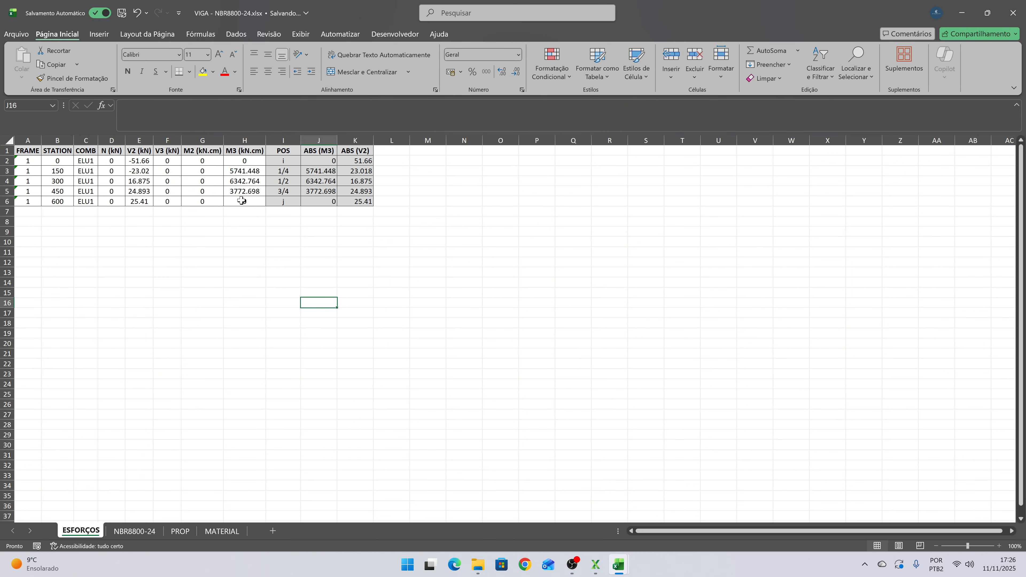
left_click_drag(58, 160, 58, 201)
left_click(301, 231)
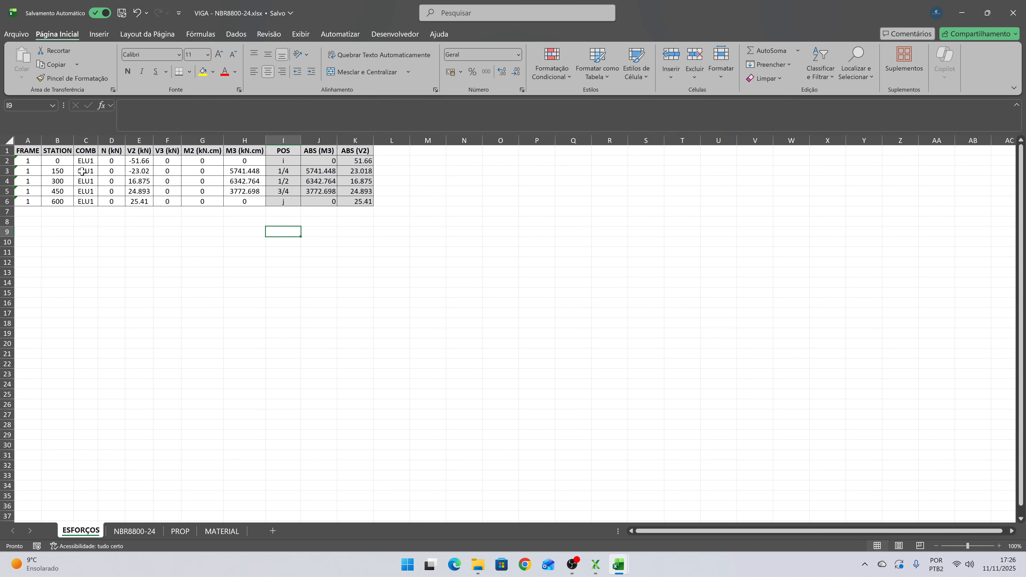
left_click_drag(67, 166, 326, 193)
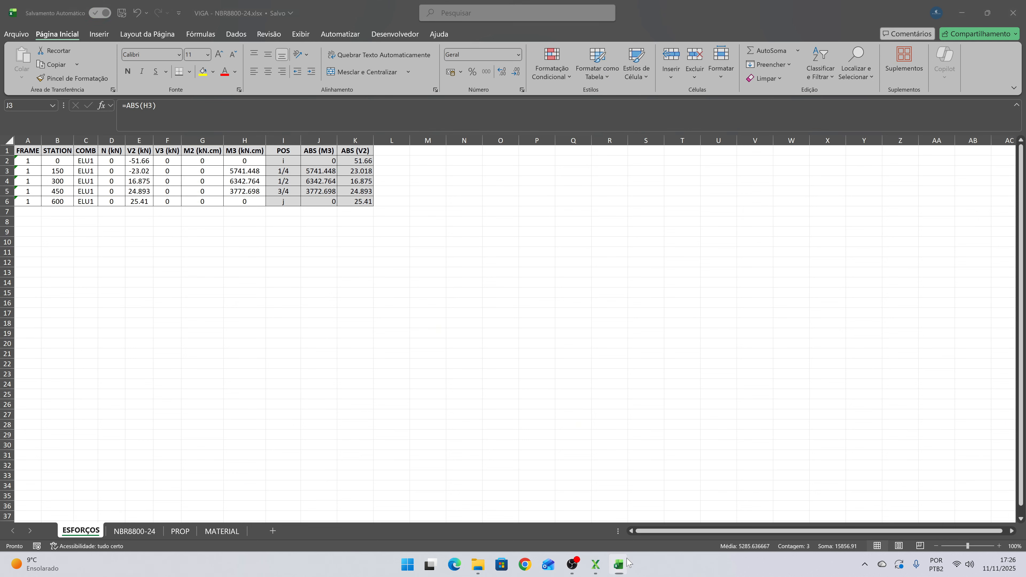
- Copy the M3 value of the MAX row in EX1 Results.xlsx and return to the NBR8800-24 sheet of the VIGA workbook
mouse_move(621, 564)
left_click(607, 533)
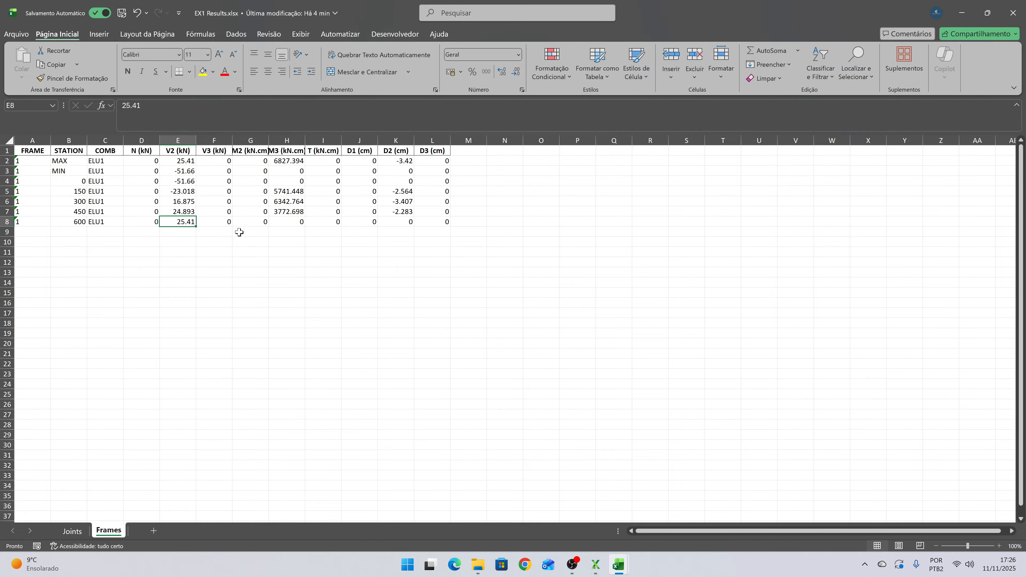
left_click(283, 160)
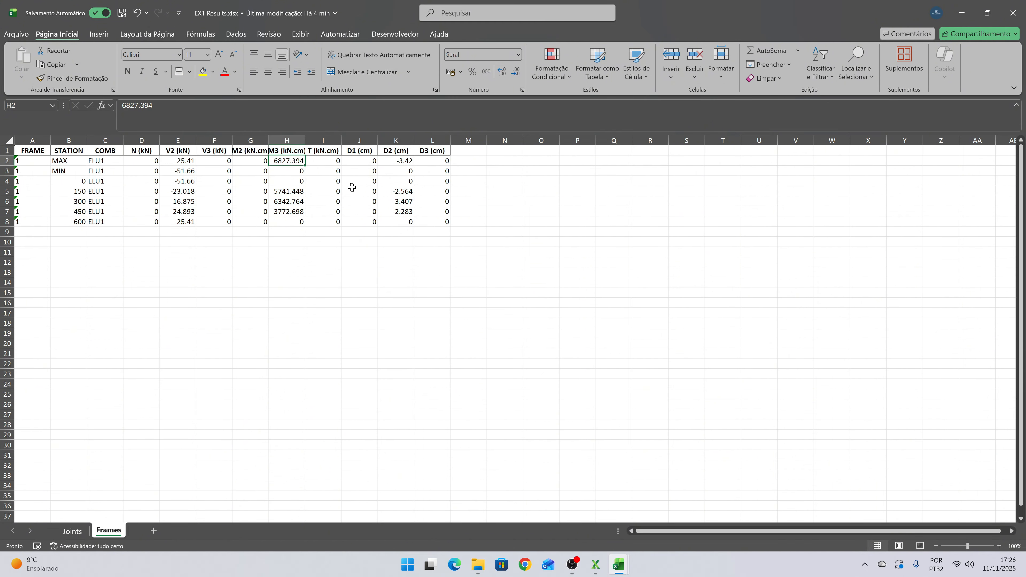
key("ctrl+c")
mouse_move(595, 565)
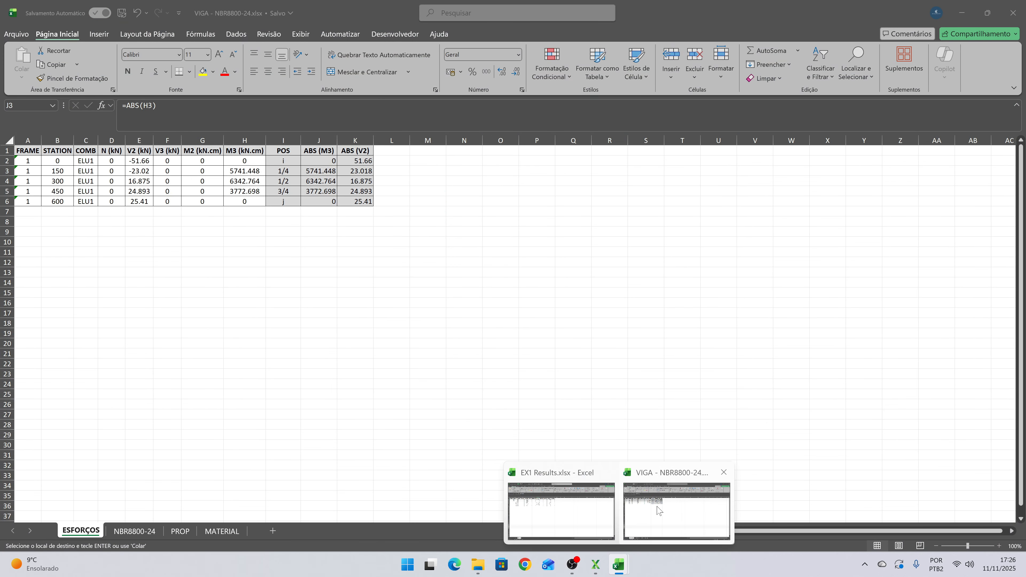
left_click(659, 510)
left_click(134, 531)
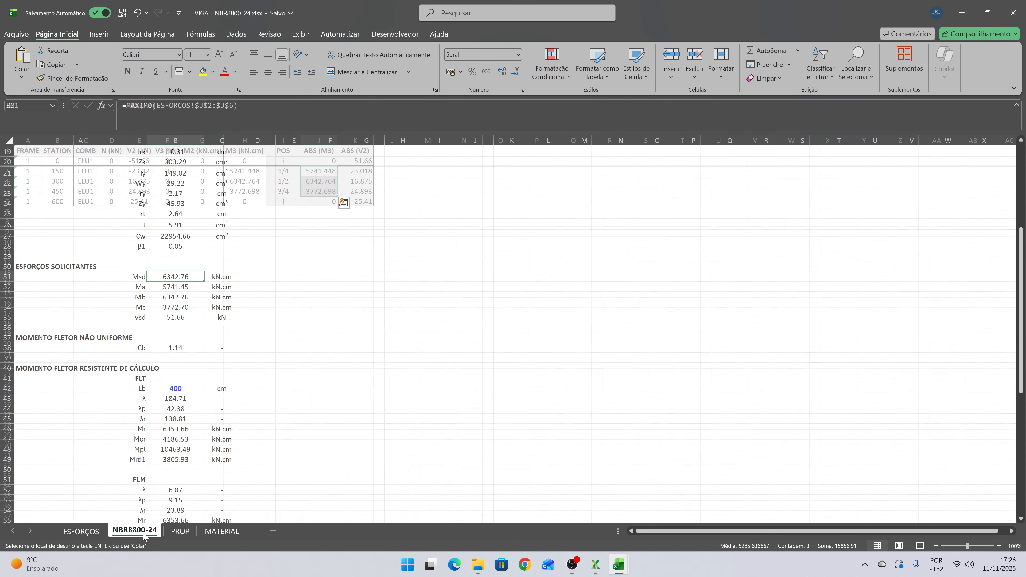
- Delete the MÁXIMO formula from the Msd cell B31 under ESFORÇOS SOLICITANTES
left_click(191, 286)
left_click(188, 277)
left_click_drag(252, 108, 51, 106)
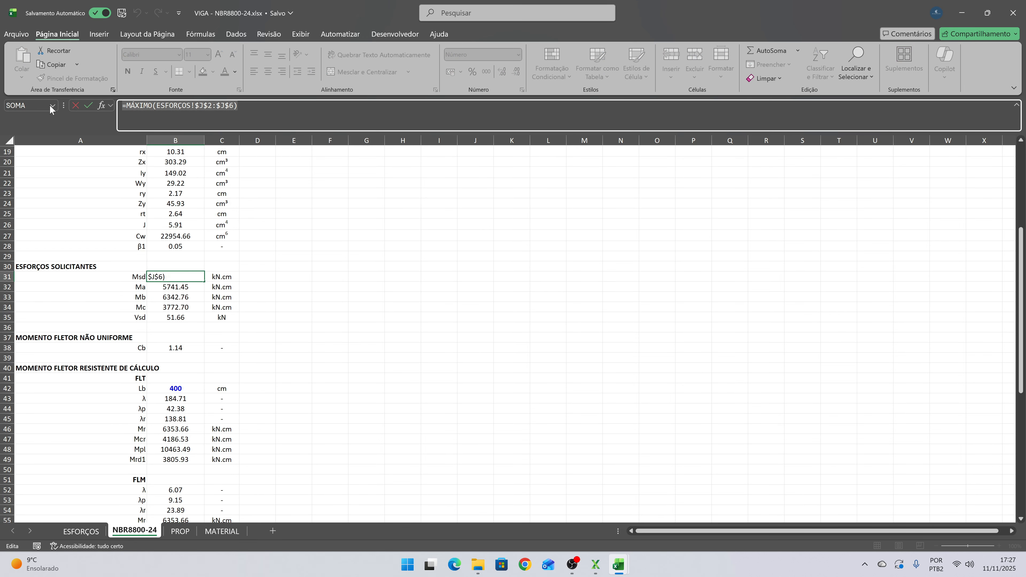
left_click(248, 267)
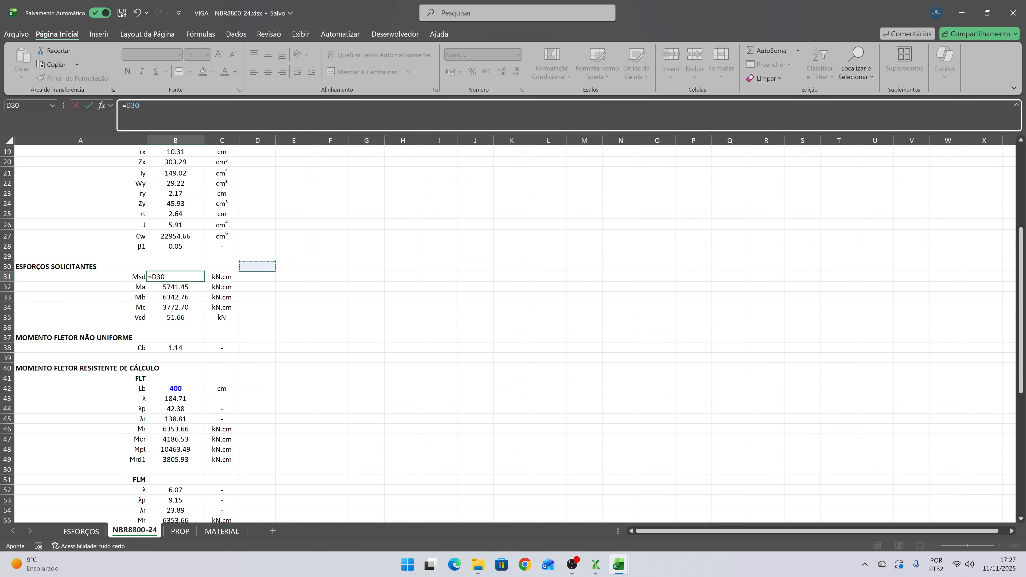
key("Escape")
key("Delete")
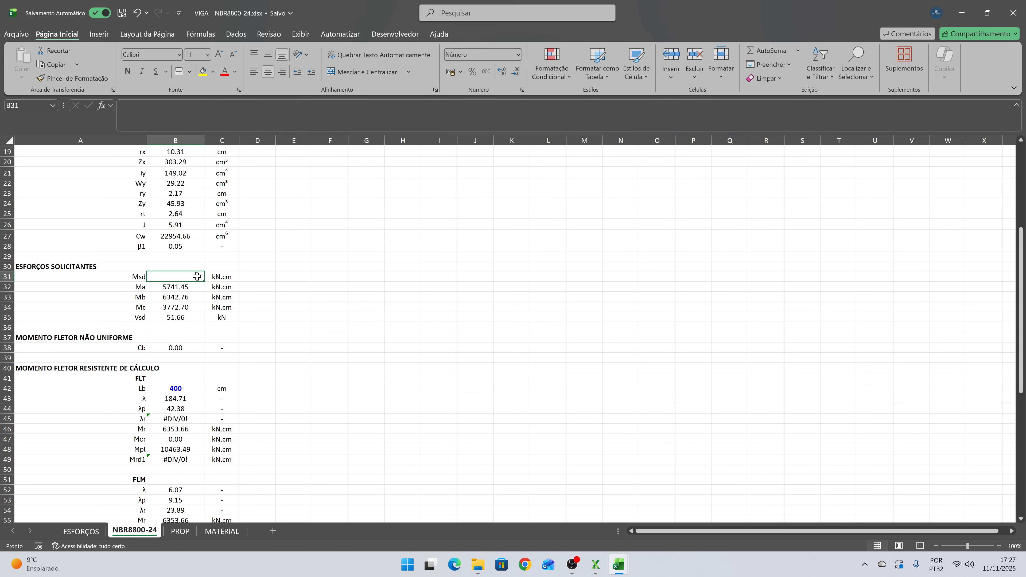
- Copy the MAX-row M3 value 6827.394 from EX1 Results.xlsx and paste it as a plain number into Msd cell B31
key("alt+Tab")
key("ctrl+c")
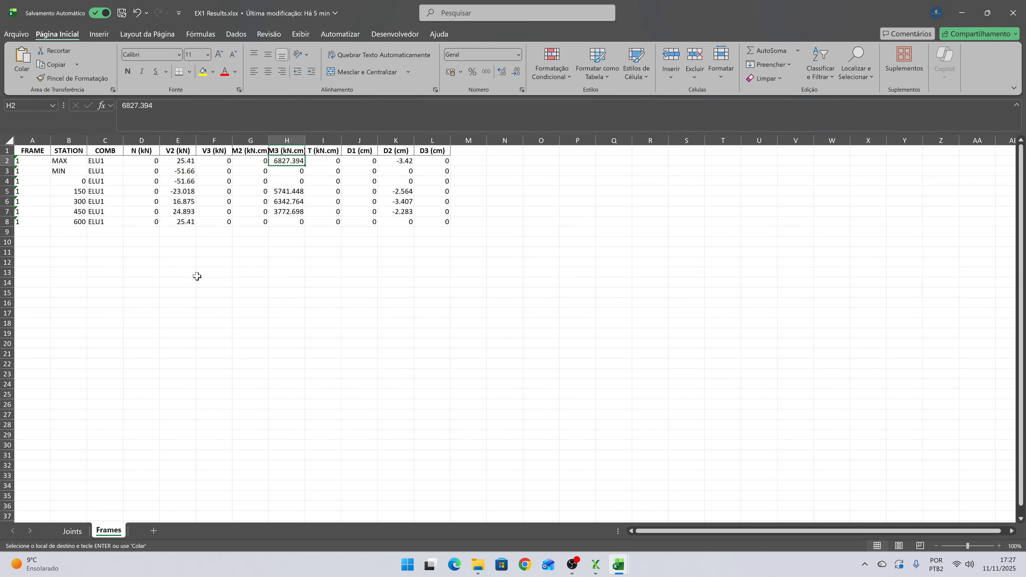
key("alt+Tab")
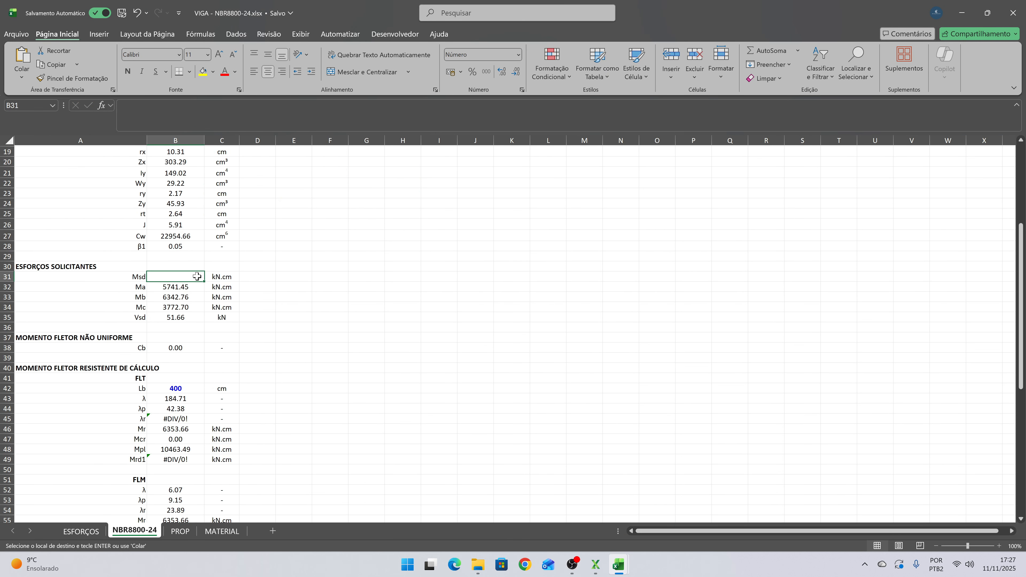
key("Escape")
key("alt+Tab")
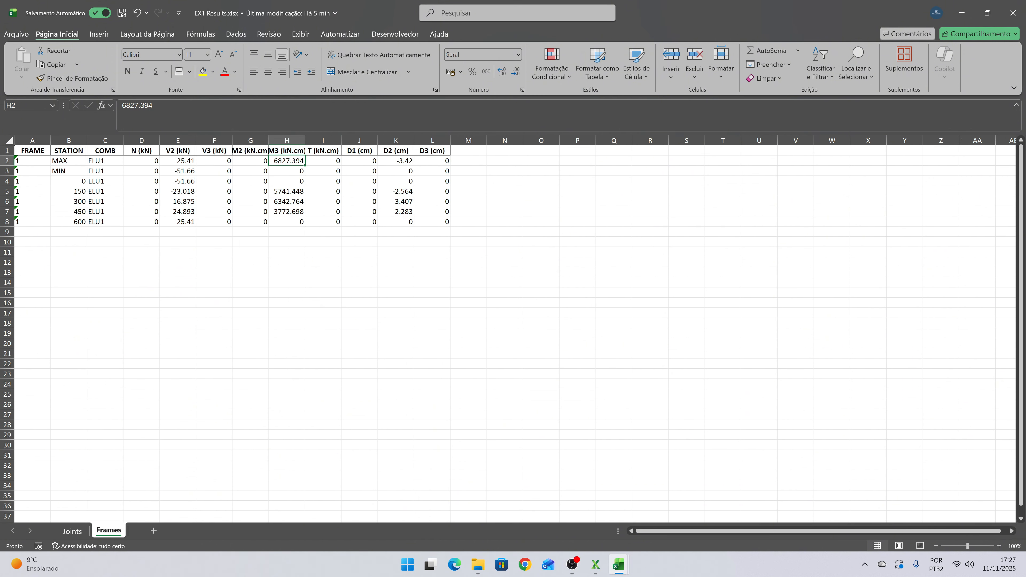
double_click(210, 111)
key("ctrl+c")
key("alt+Tab")
left_click(211, 111)
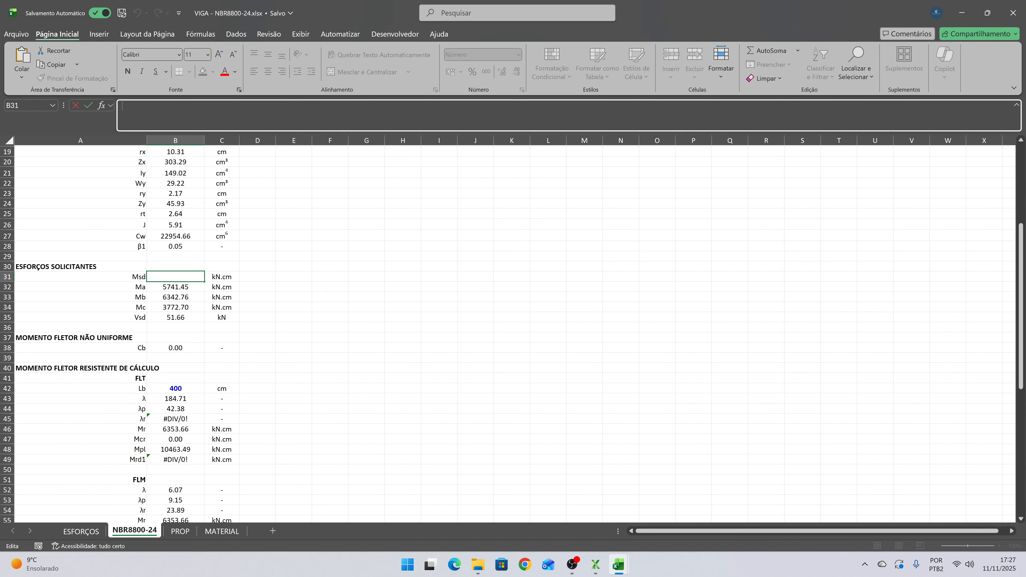
key("ctrl+v")
key("Return")
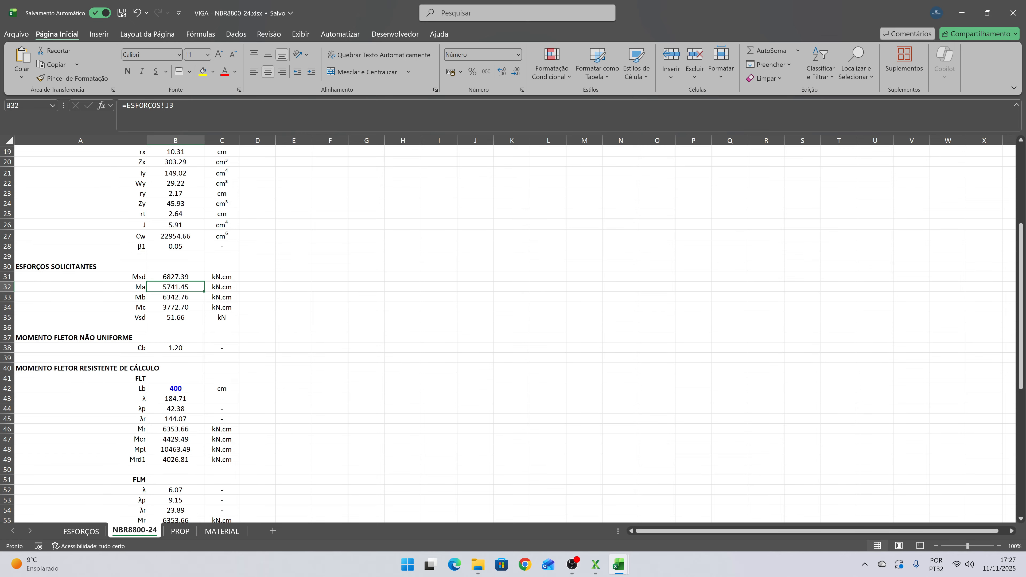
- Check the cells from Msd down through Vsd and the Cb formula in B38
key("Up")
key("Down")
key("Down")
key("Down")
key("Down")
key("Down")
key("Down")
key("Down")
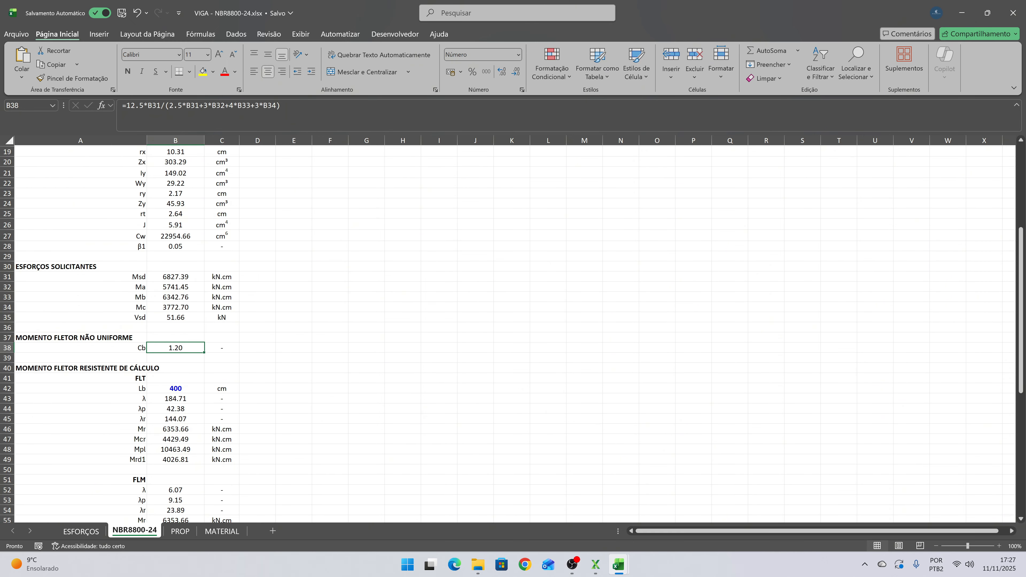
key("Left")
key("Right")
- Review the Msd, Ma, Mb and Mc cells that feed Cb and check the moment references against the ESFORÇOS sheet
key("Up")
key("Up")
key("Up")
key("Up")
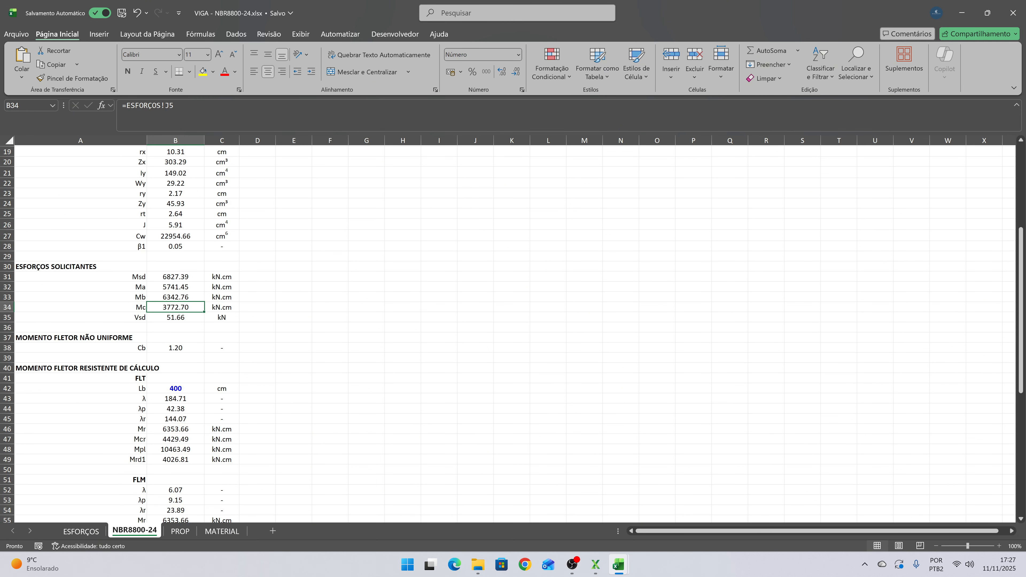
key("Up")
key("Up")
key("Up")
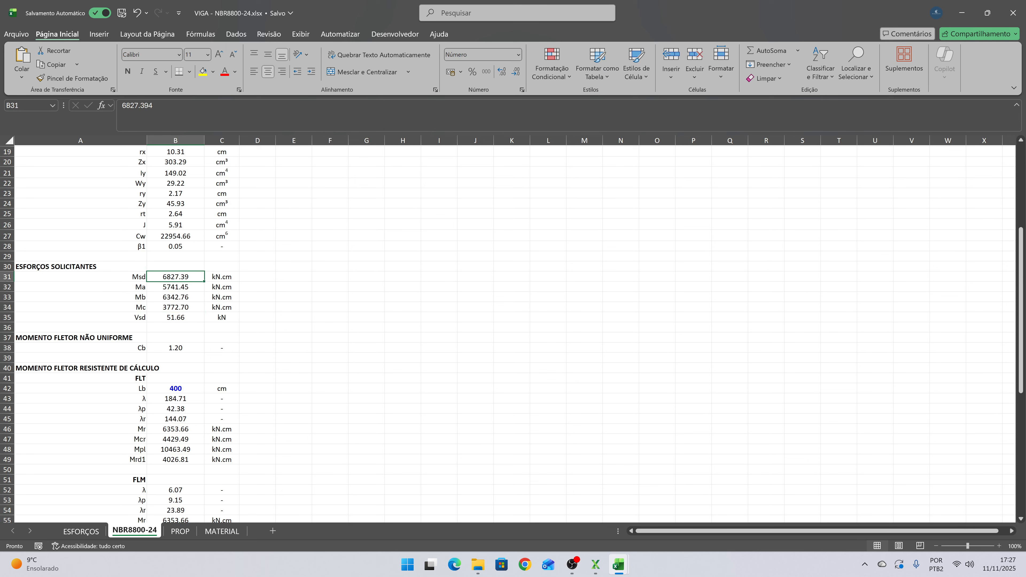
key("Up")
key("Down")
key("Down")
key("Up")
key("Down")
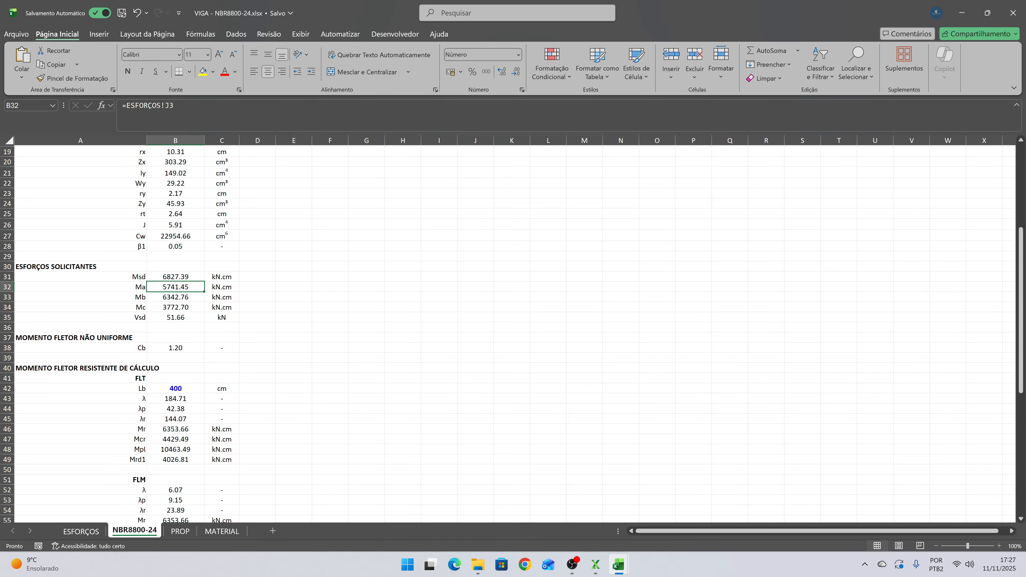
key("Down")
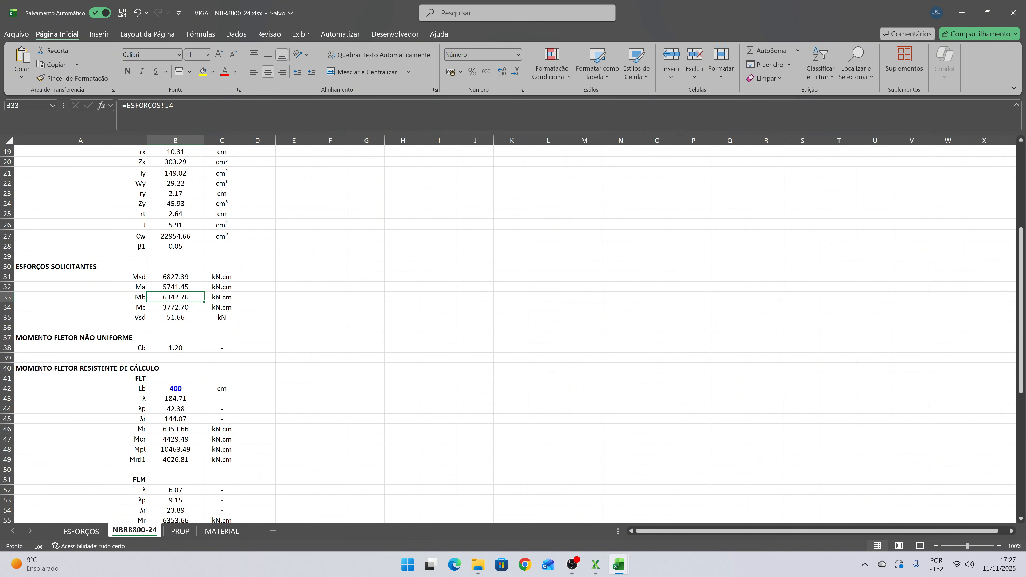
key("Down")
key("Up")
key("Up")
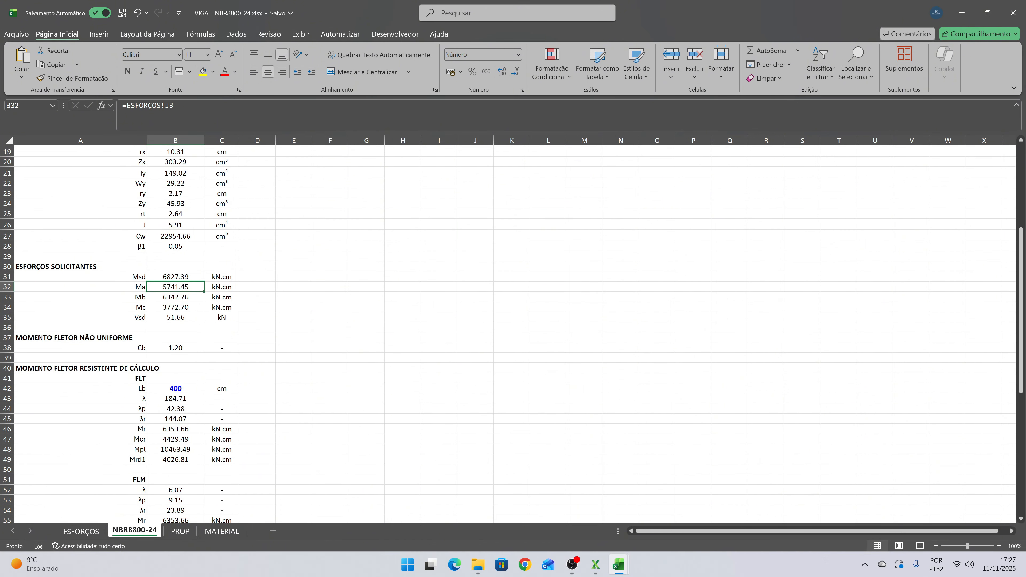
left_click(80, 531)
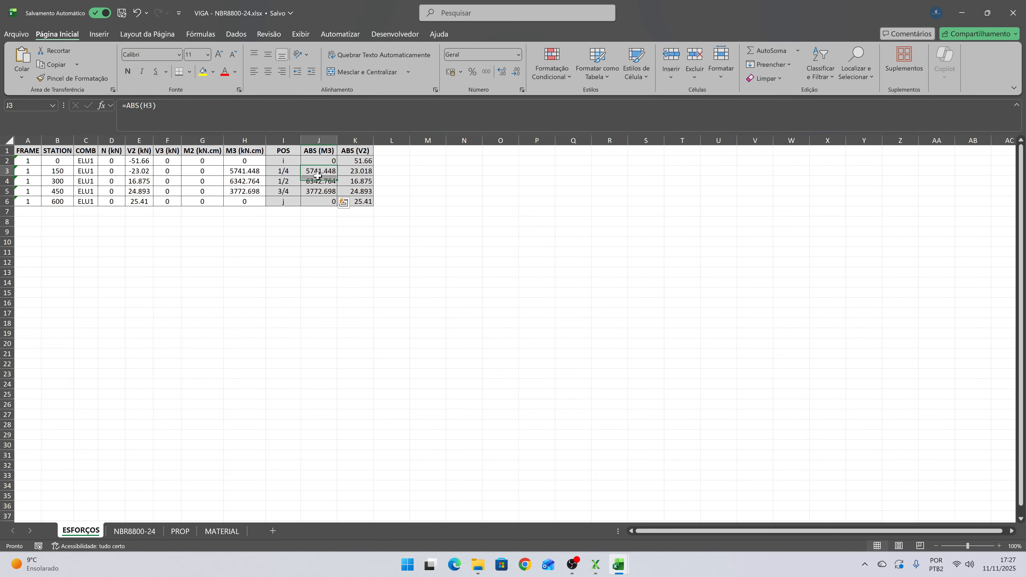
left_click(134, 531)
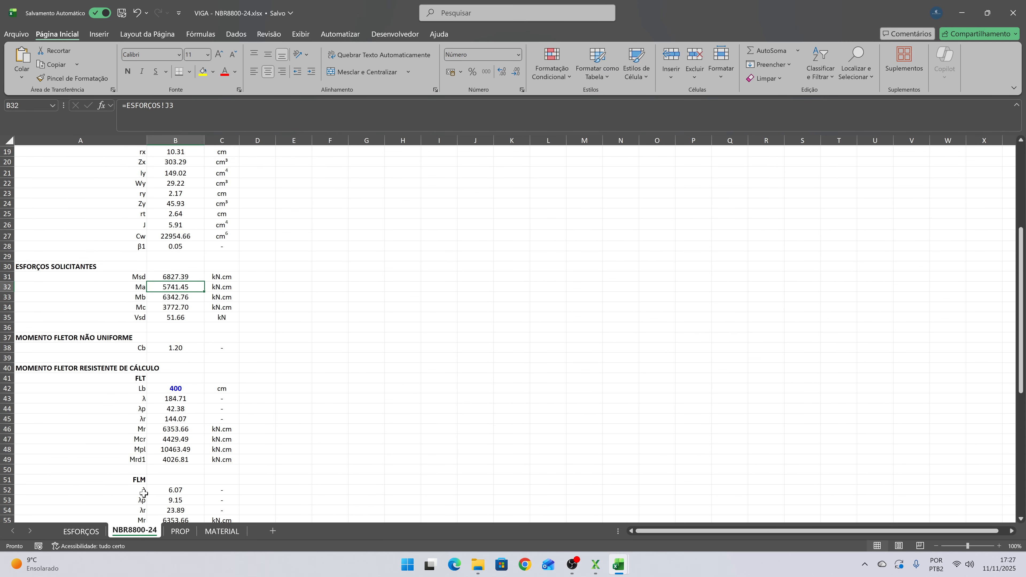
- Check the Cb formula in B38 and set the unbraced length Lb in B42 to 600 cm
left_click(181, 343)
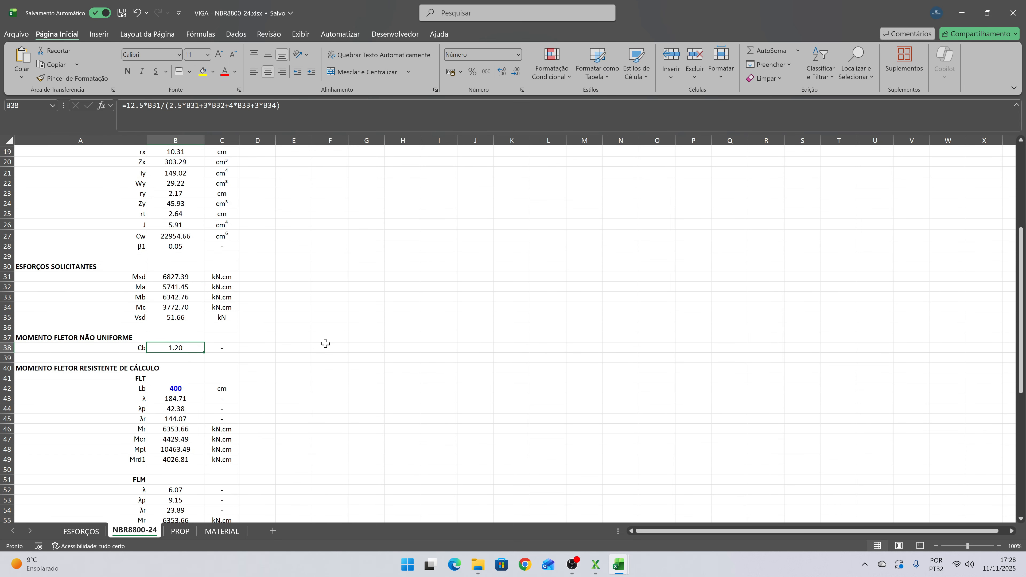
scroll(319, 344, "down", 5)
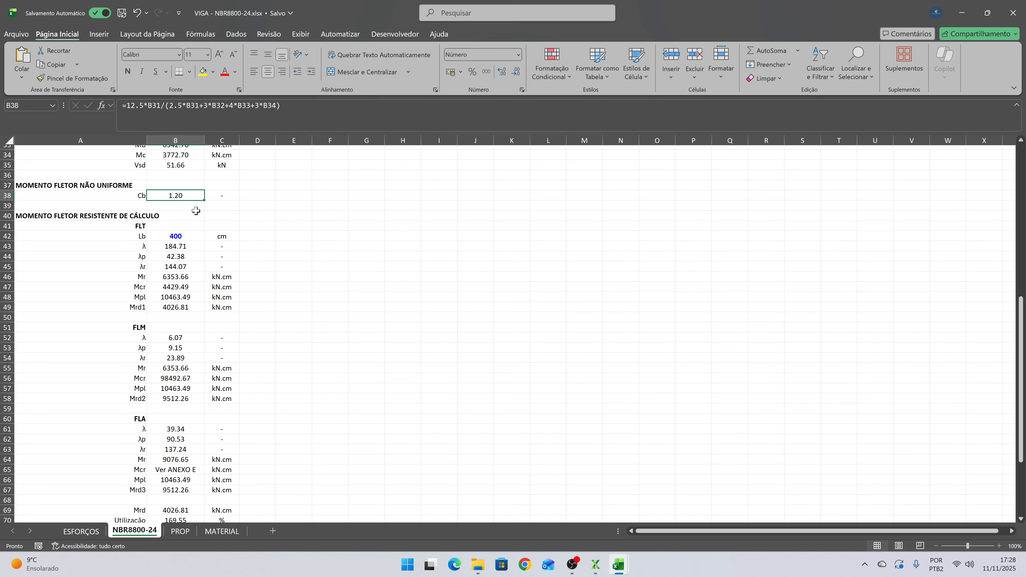
left_click(179, 236)
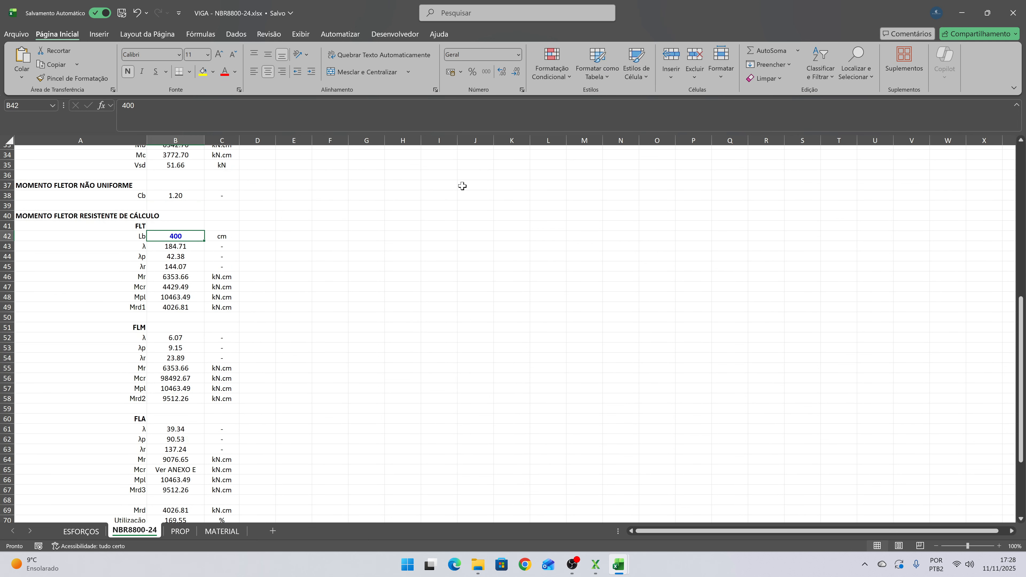
type("600")
key("Return")
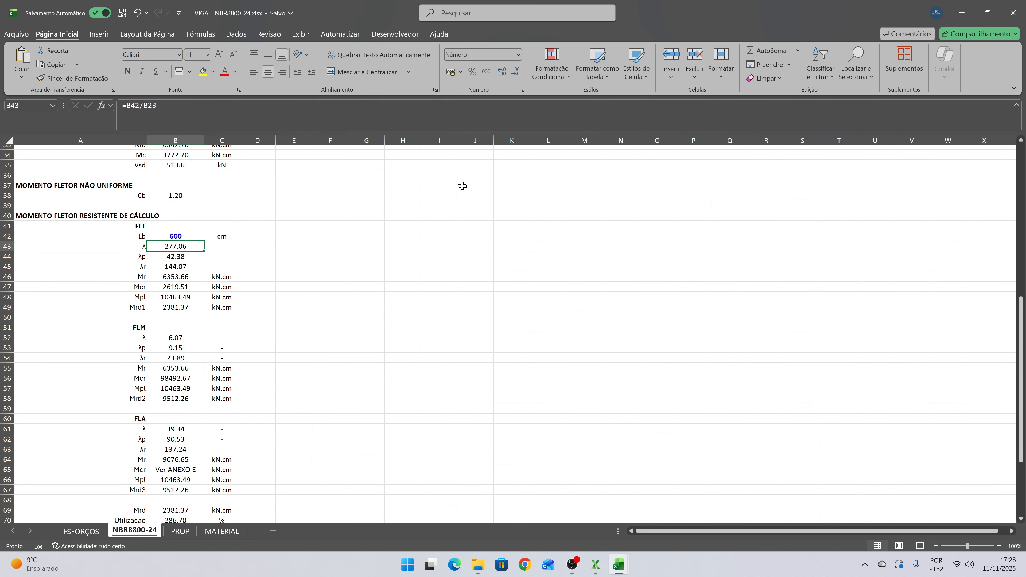
- Examine the Mrd1 formula in B49 together with the Lb and Cb cells that feed the FLT check
scroll(271, 260, "up", 1)
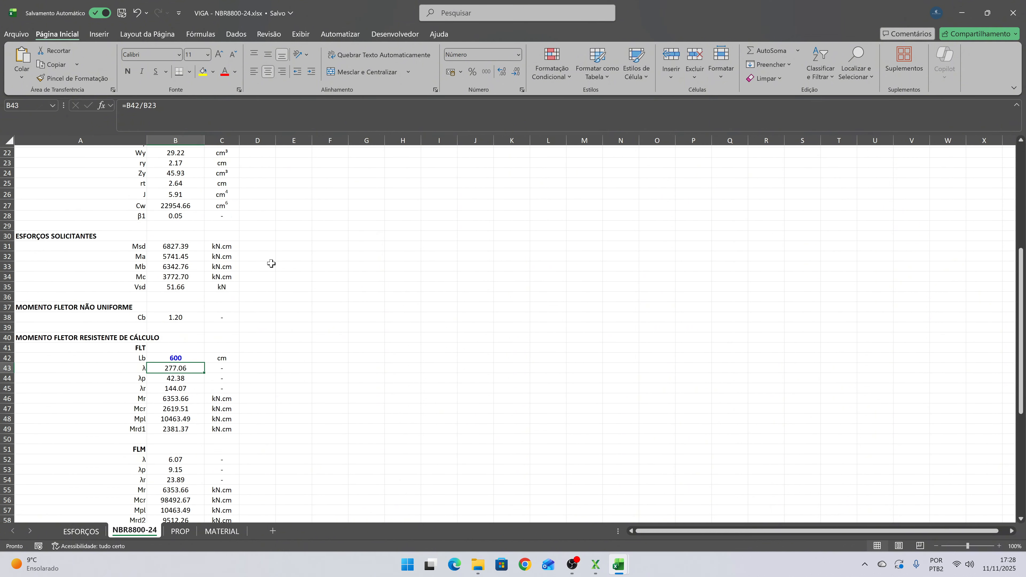
scroll(227, 384, "up", 1)
left_click(173, 366)
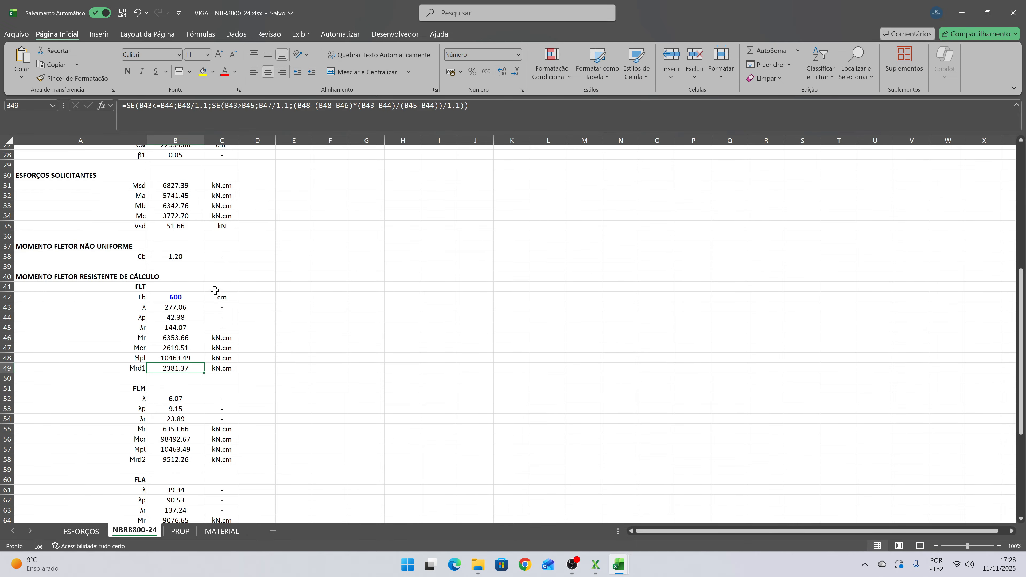
left_click(181, 296)
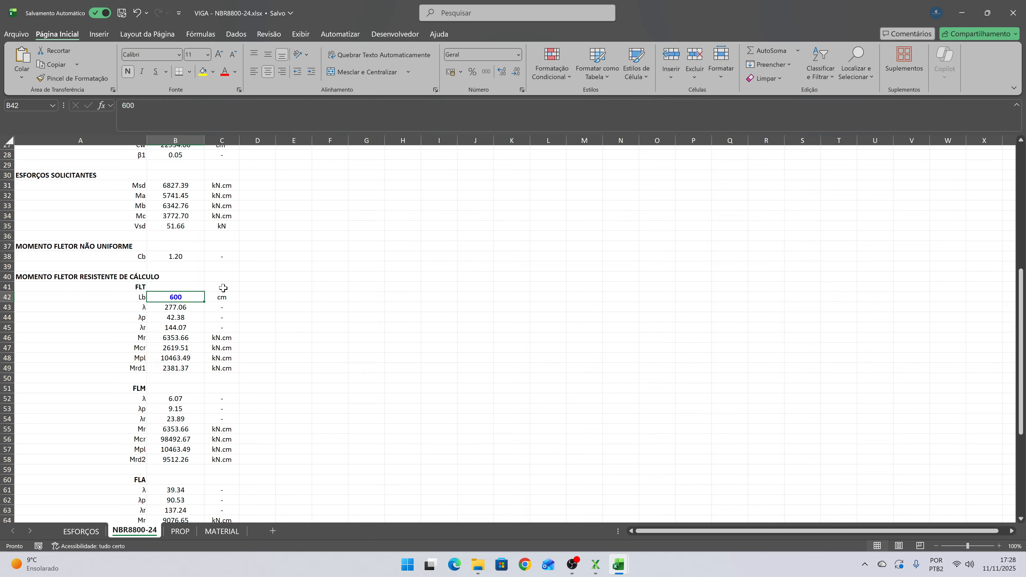
left_click(187, 253)
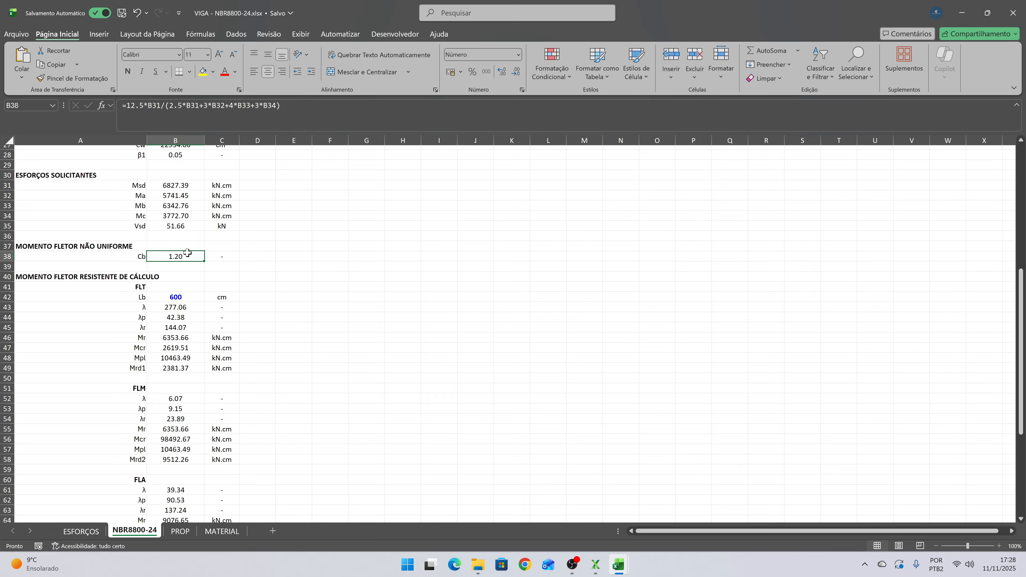
scroll(187, 253, "up", 1)
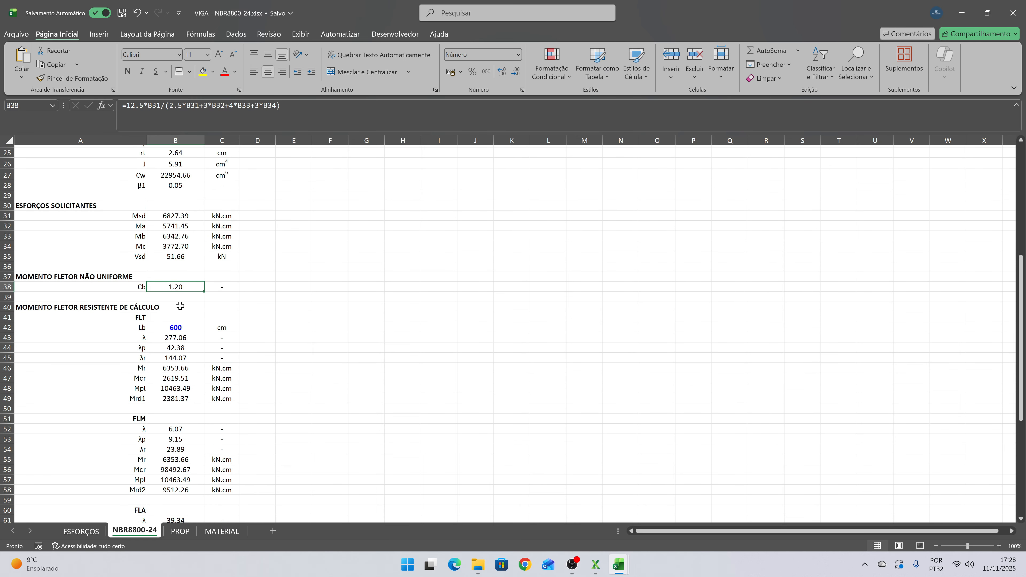
- Set the unbraced length Lb in B42 to 200 cm to try a shorter bracing distance
left_click(179, 326)
type("200")
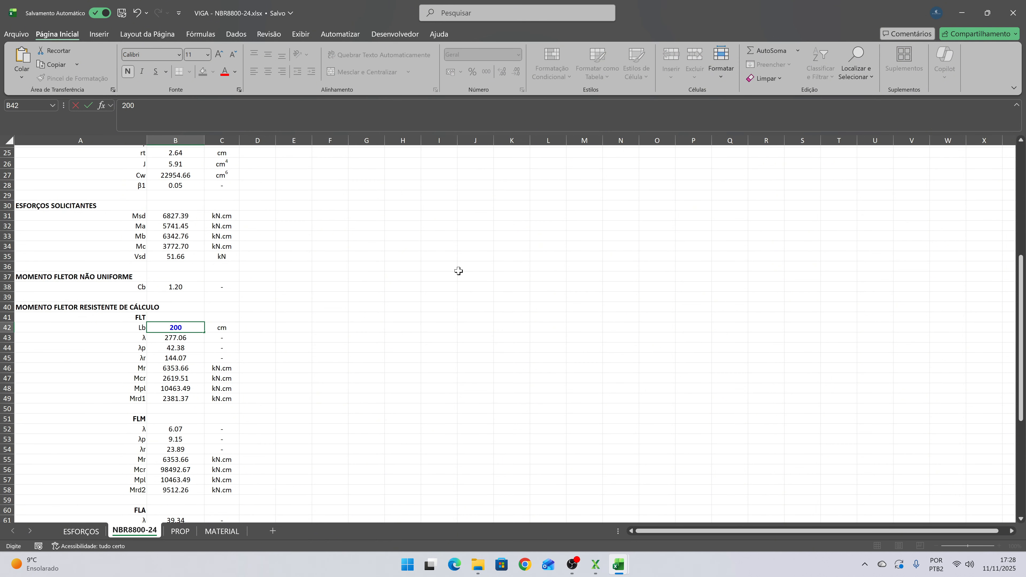
key("Return")
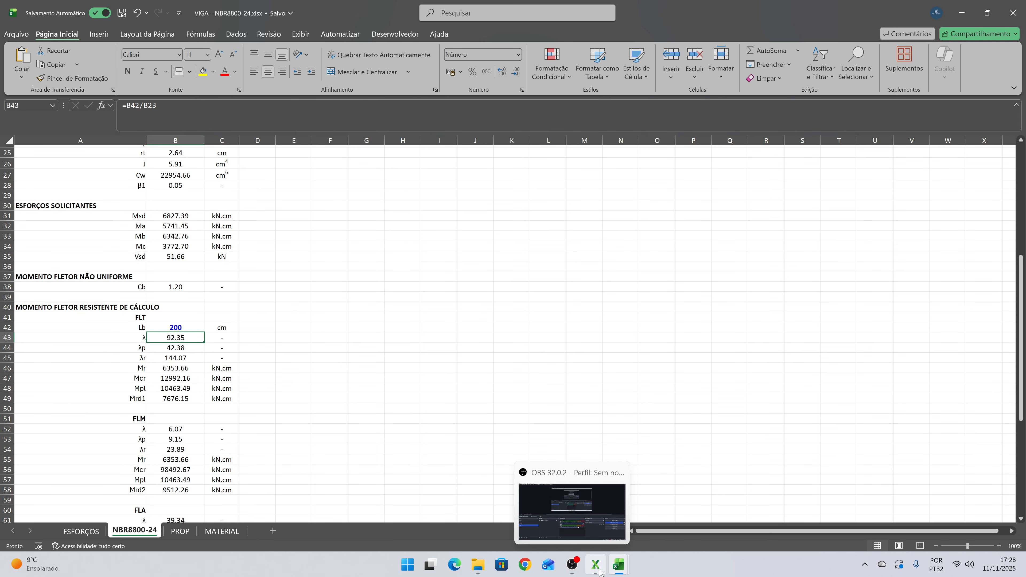
- Set the unbraced length Lb in B42 back to 600 cm
left_click(190, 327)
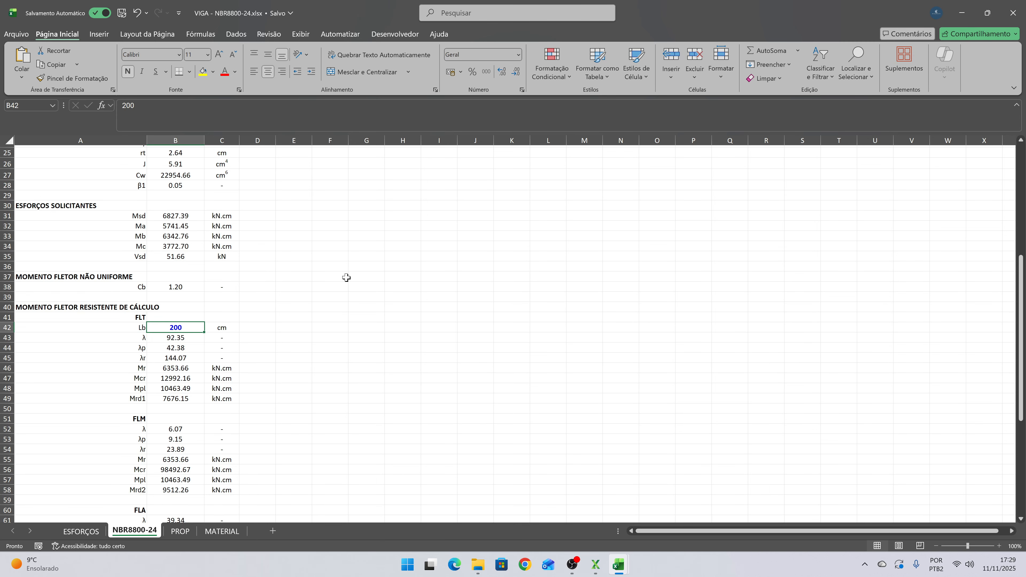
type("600")
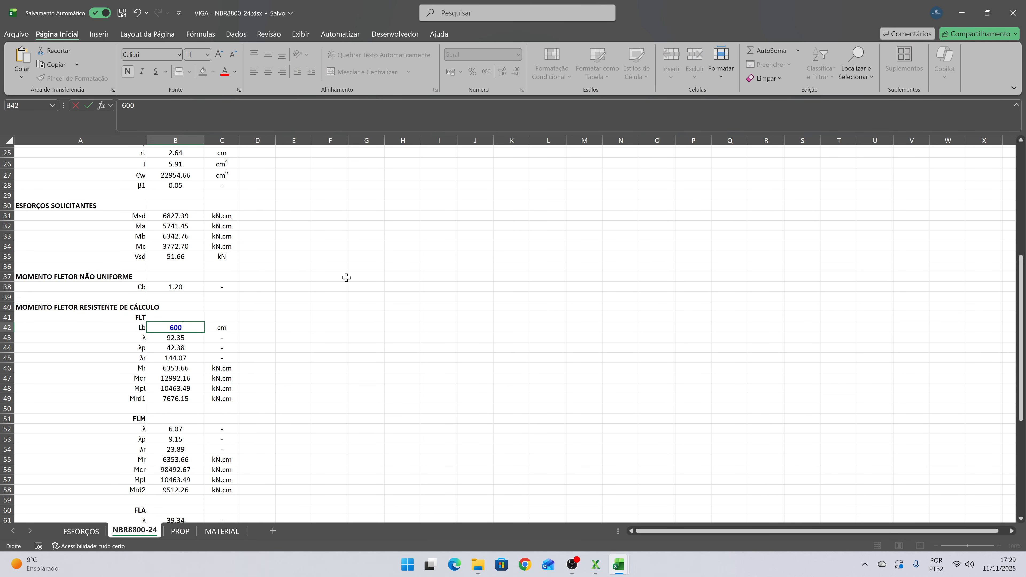
key("Return")
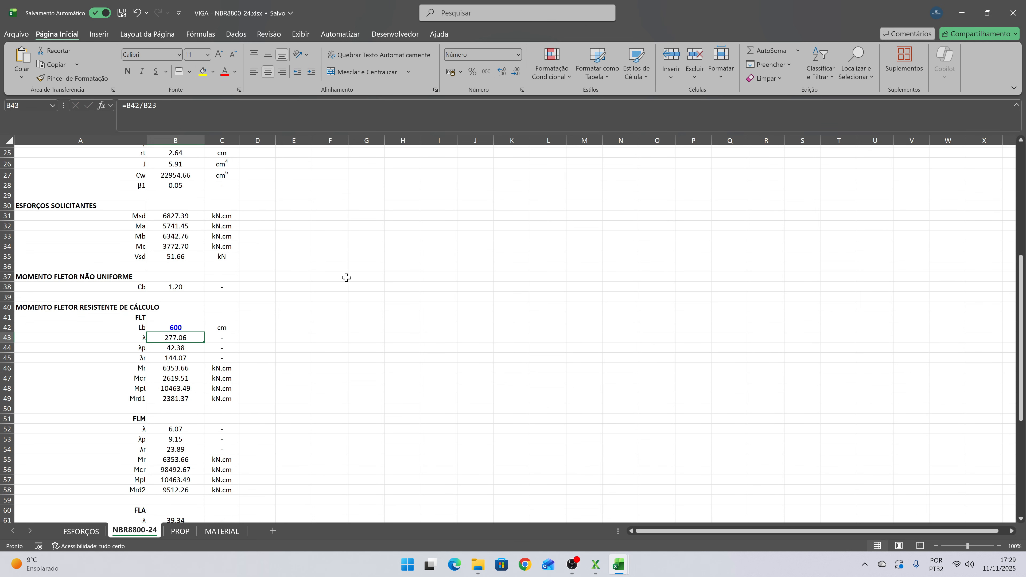
- Compare the FLT resisting moment Mrd1 in B49 with the design moment Msd in B31
scroll(323, 285, "down", 4)
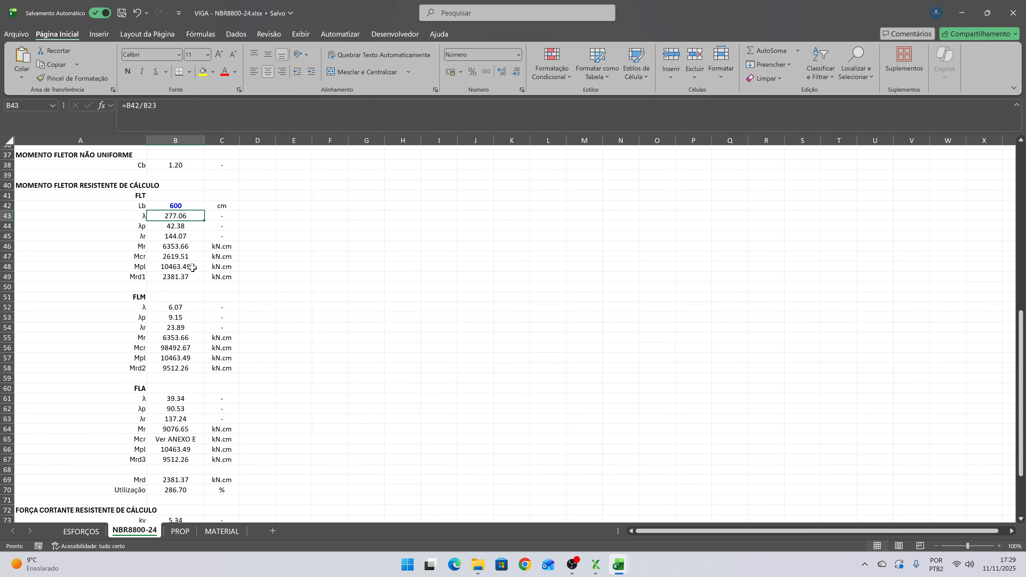
left_click(185, 275)
scroll(323, 241, "up", 3)
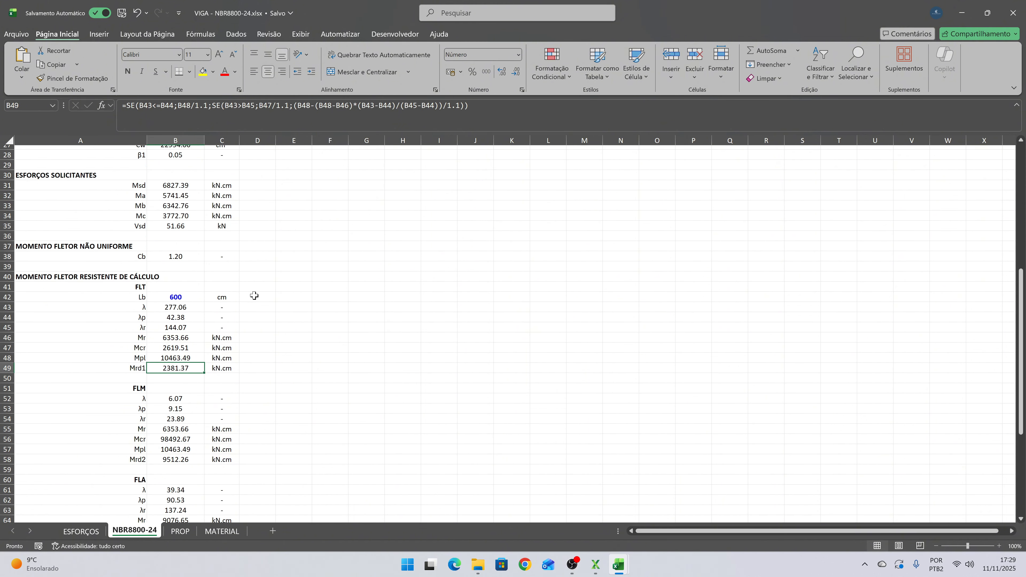
left_click(175, 185)
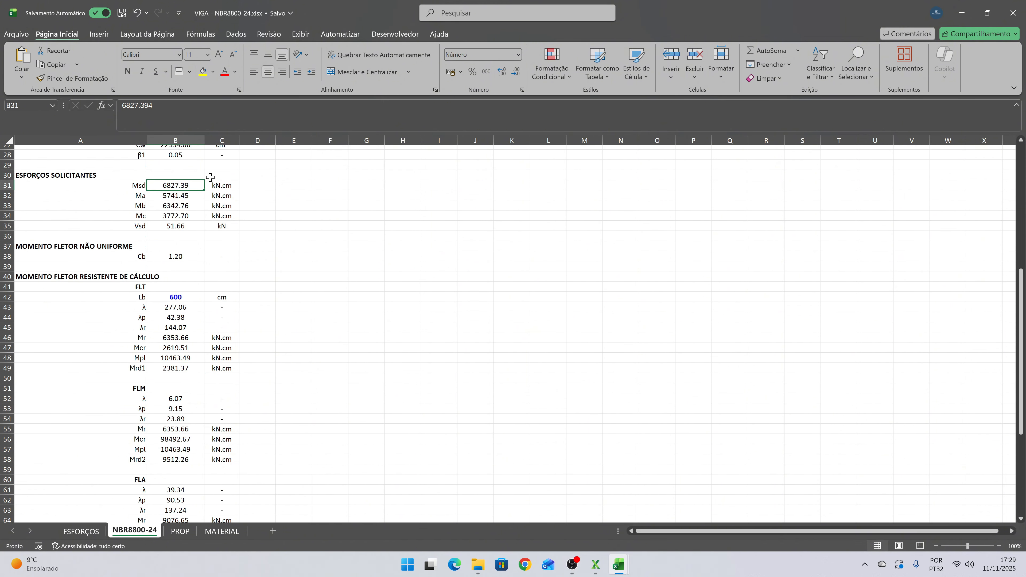
scroll(301, 320, "down", 4)
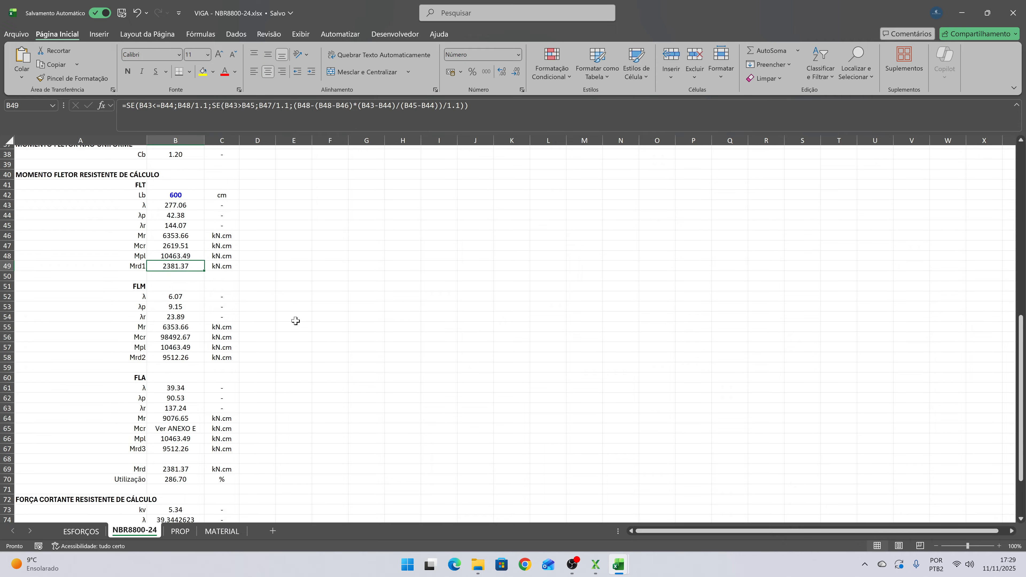
- Review the Utilização formulas for bending in B70 and for shear in B79
left_click(183, 459)
scroll(229, 346, "up", 2)
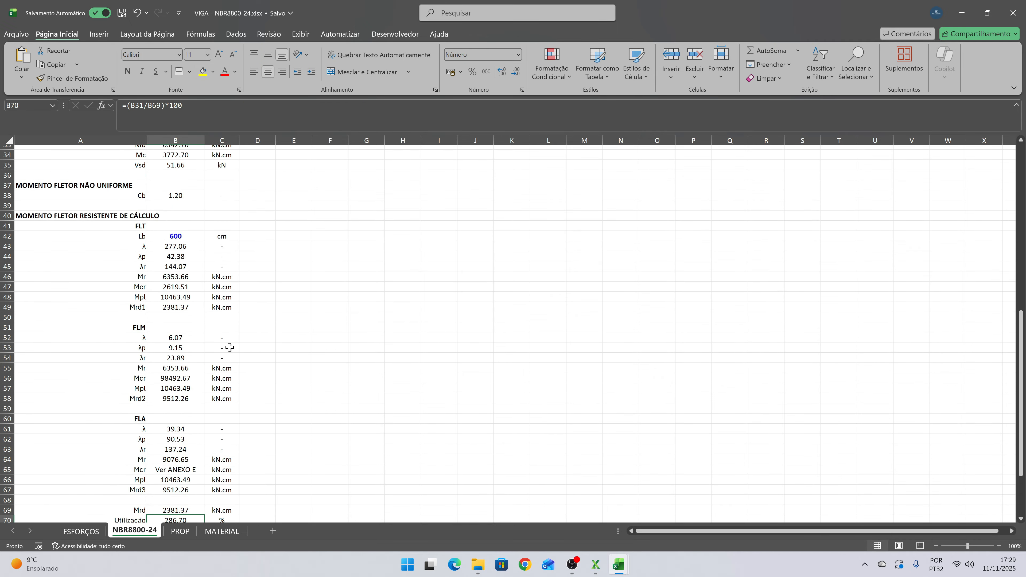
scroll(229, 347, "down", 4)
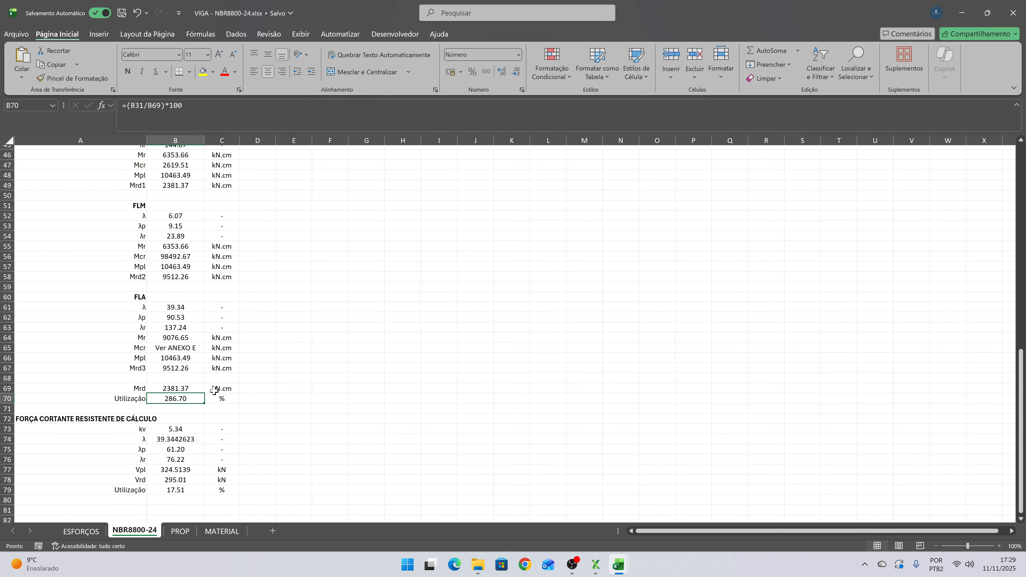
left_click(179, 493)
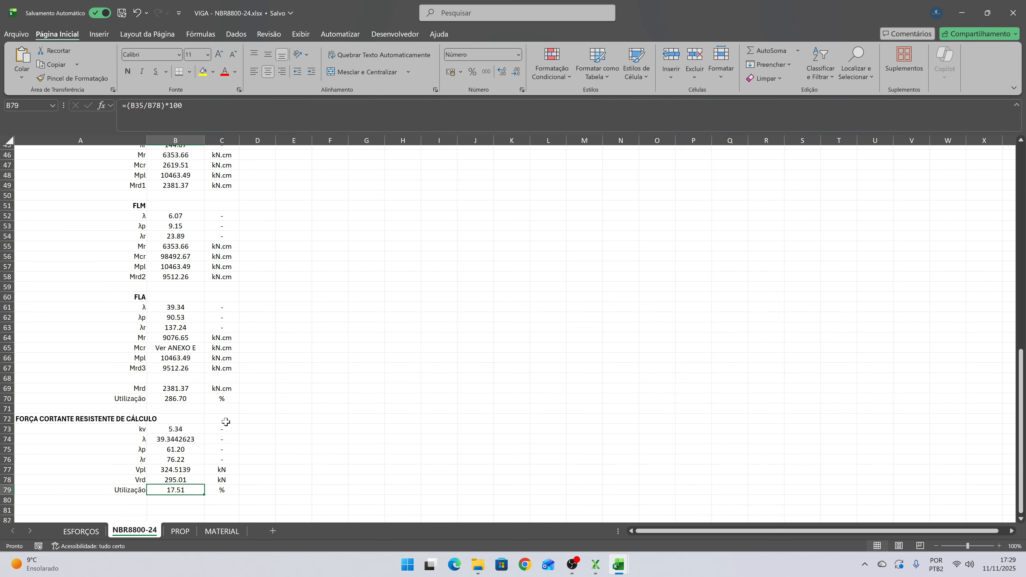
scroll(218, 421, "up", 1)
left_click(179, 427)
scroll(208, 289, "up", 2)
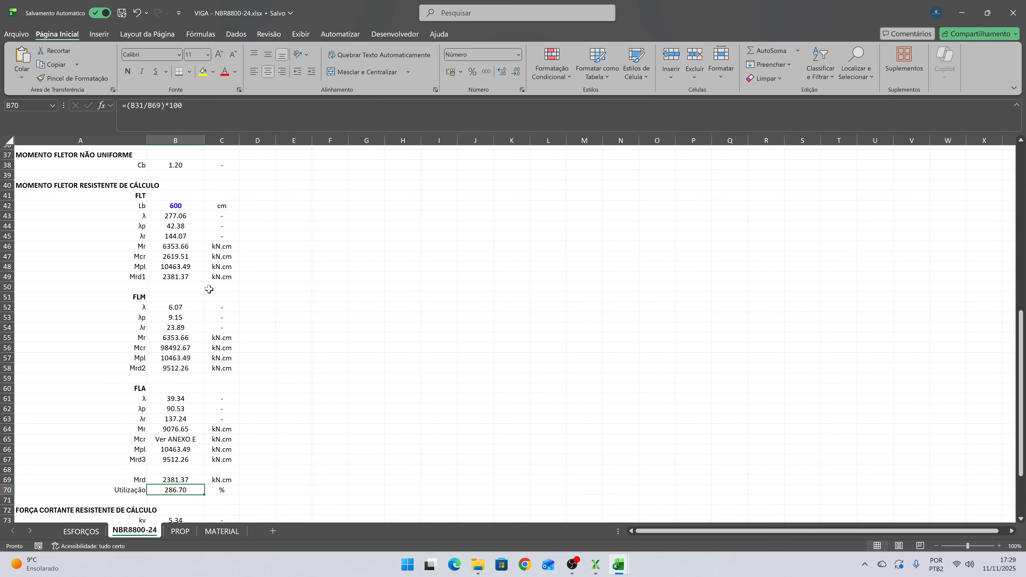
- Examine the Perfil, Mrd1 and Lb cells and trace the cells referenced by the FLT slenderness λ formula in B43
scroll(209, 289, "up", 10)
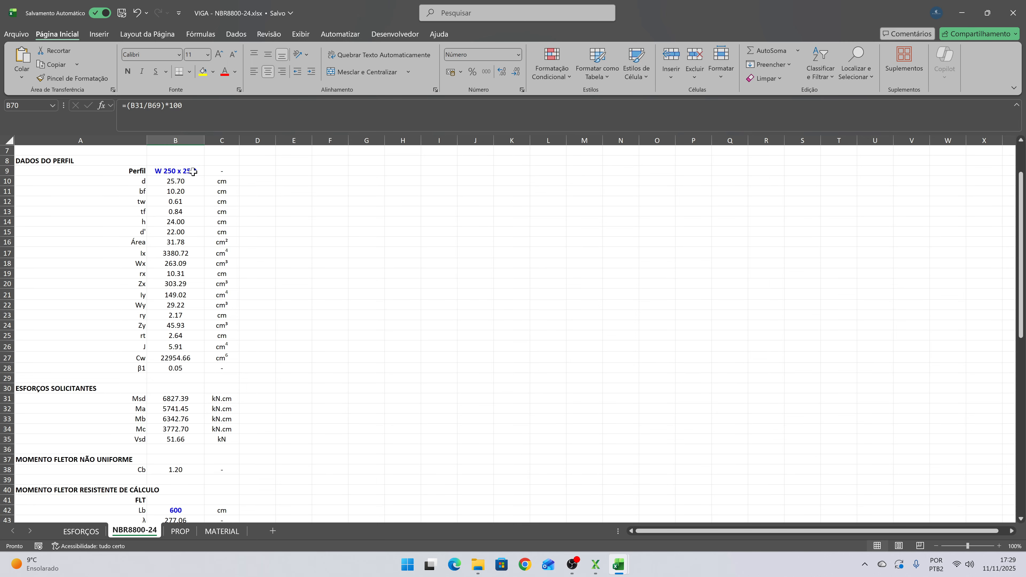
left_click(194, 171)
scroll(187, 354, "down", 4)
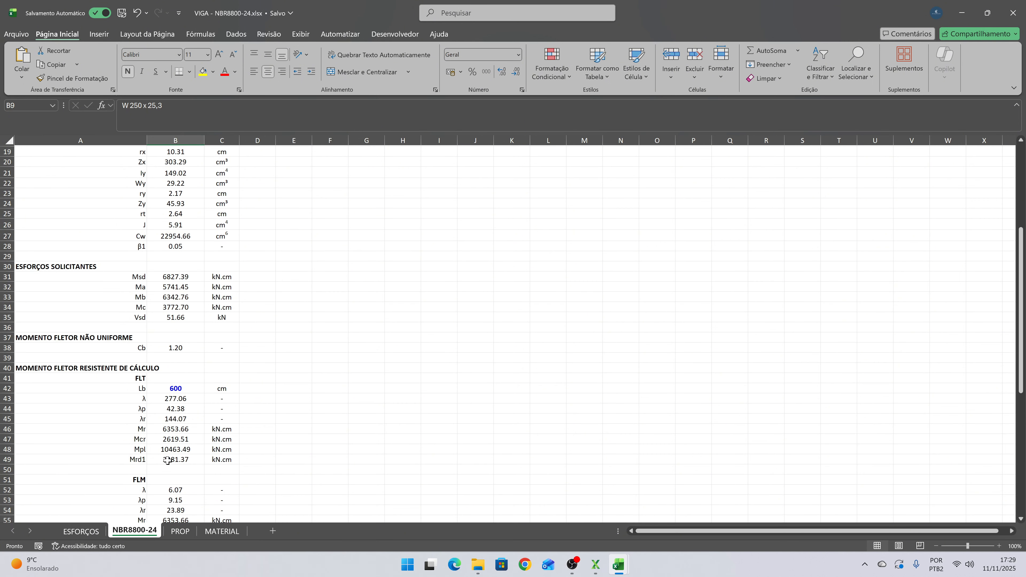
left_click(167, 460)
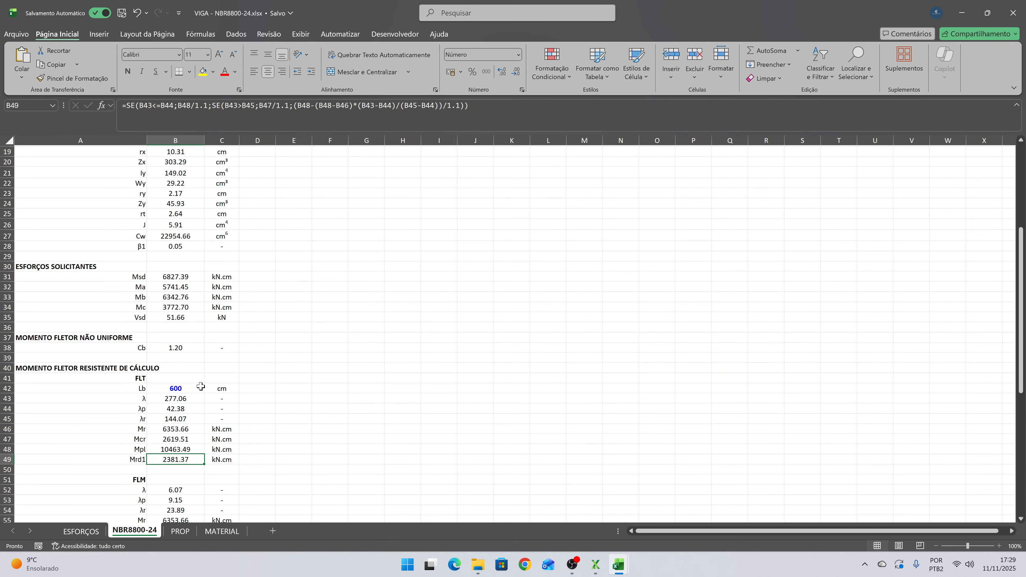
left_click(184, 388)
left_click(186, 400)
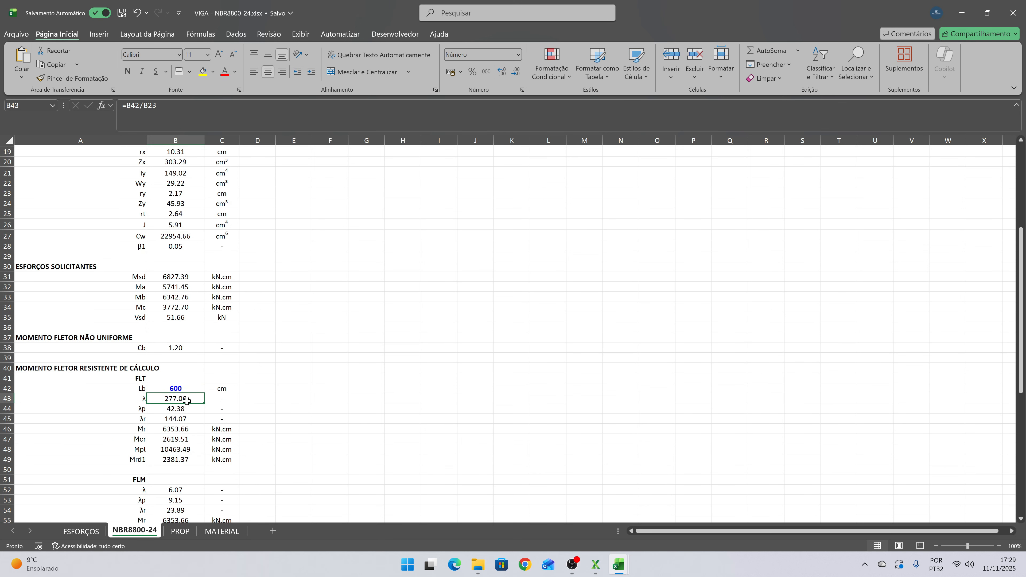
left_click(170, 105)
scroll(239, 242, "up", 4)
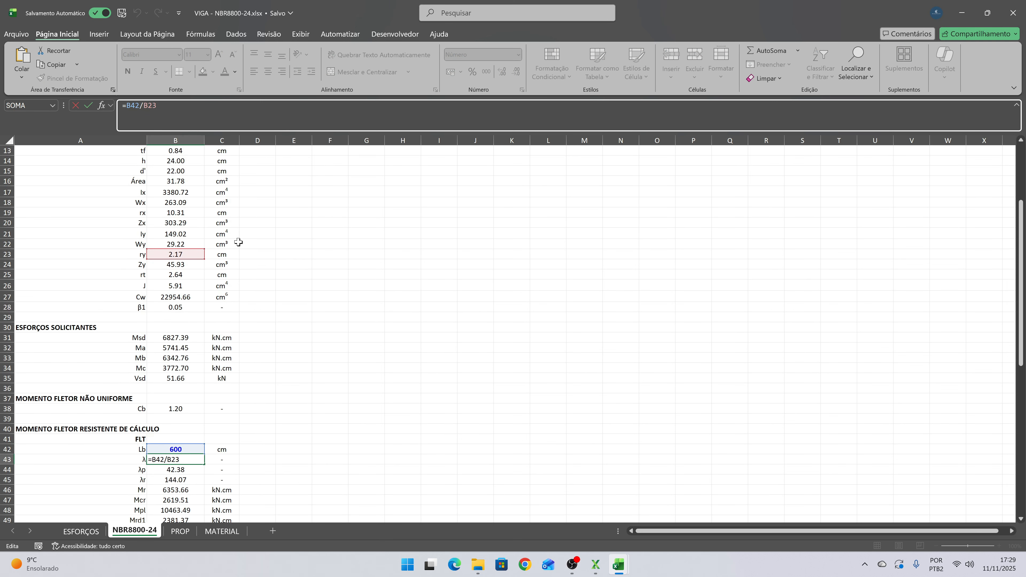
scroll(244, 243, "down", 4)
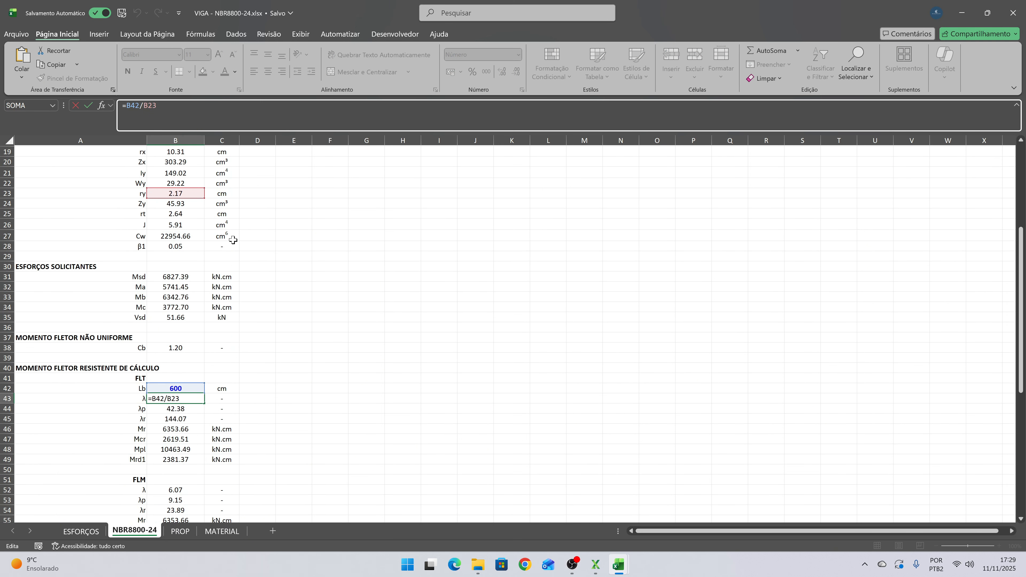
scroll(229, 237, "up", 3)
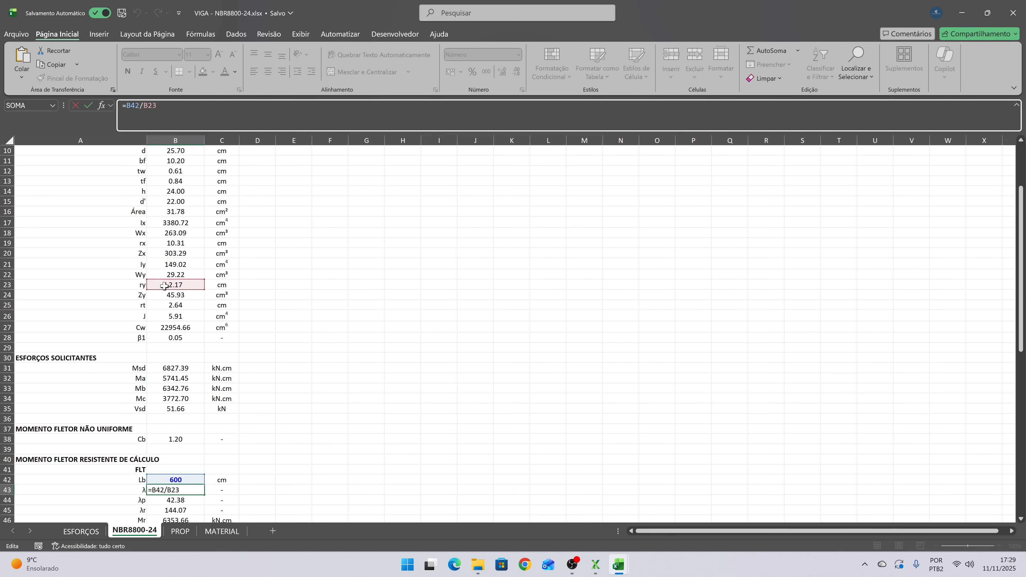
key("Return")
- Change the Perfil in B9 to W 150 x 22,5 (H) and check the FLT slenderness λ in B43
scroll(248, 250, "up", 1)
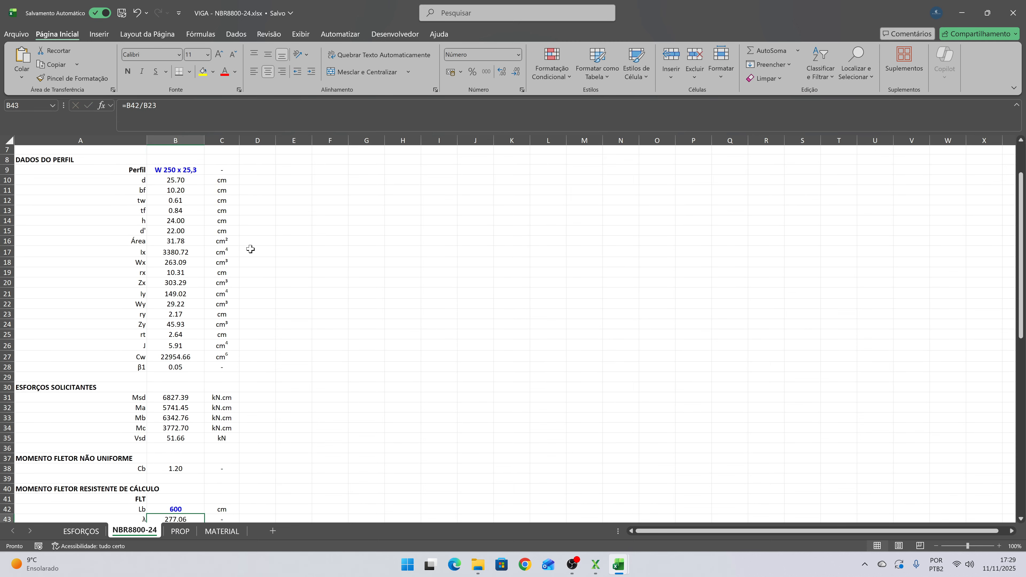
left_click(200, 169)
left_click(209, 170)
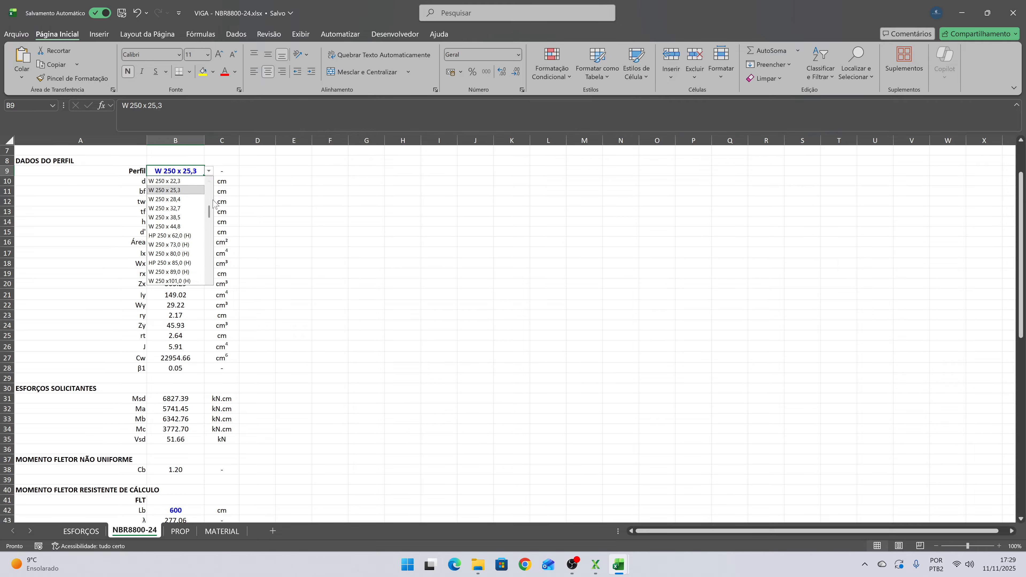
left_click_drag(208, 212, 209, 197)
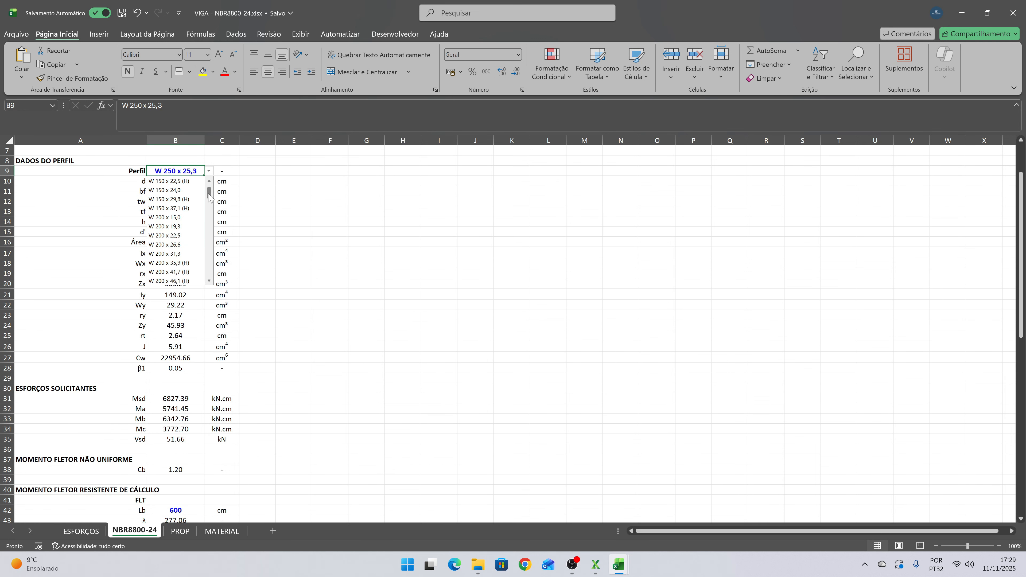
left_click(194, 182)
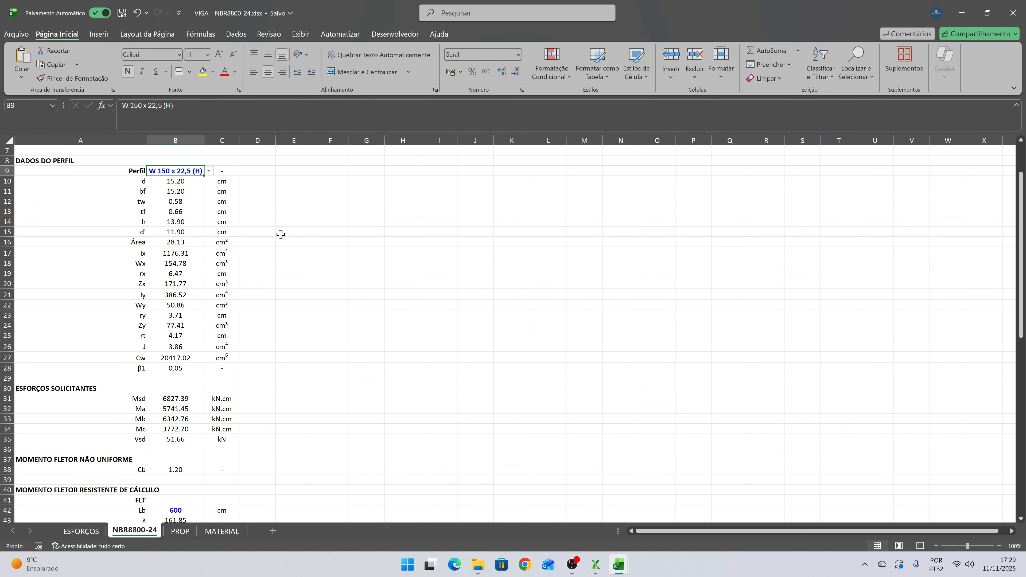
scroll(280, 235, "down", 1)
scroll(280, 234, "down", 3)
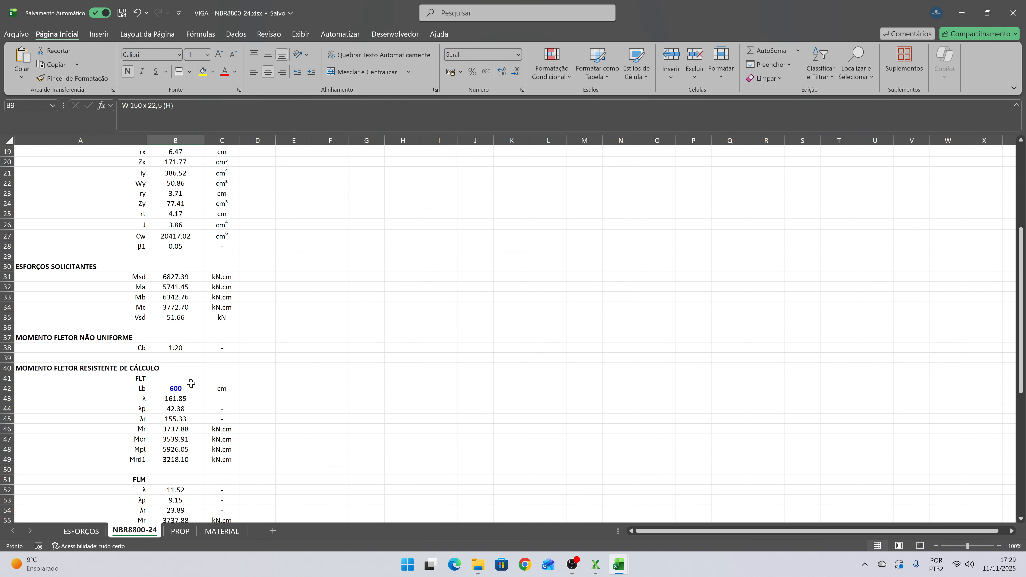
left_click(180, 397)
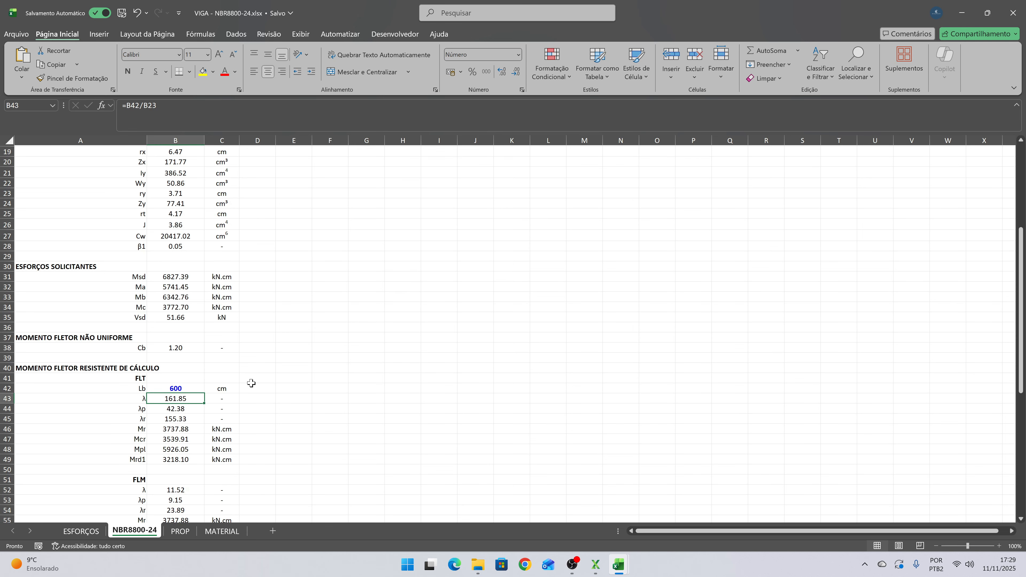
- Compare the FLT slenderness λ in B43 with the resisting moment Mrd1 formula in B49
left_click(183, 458)
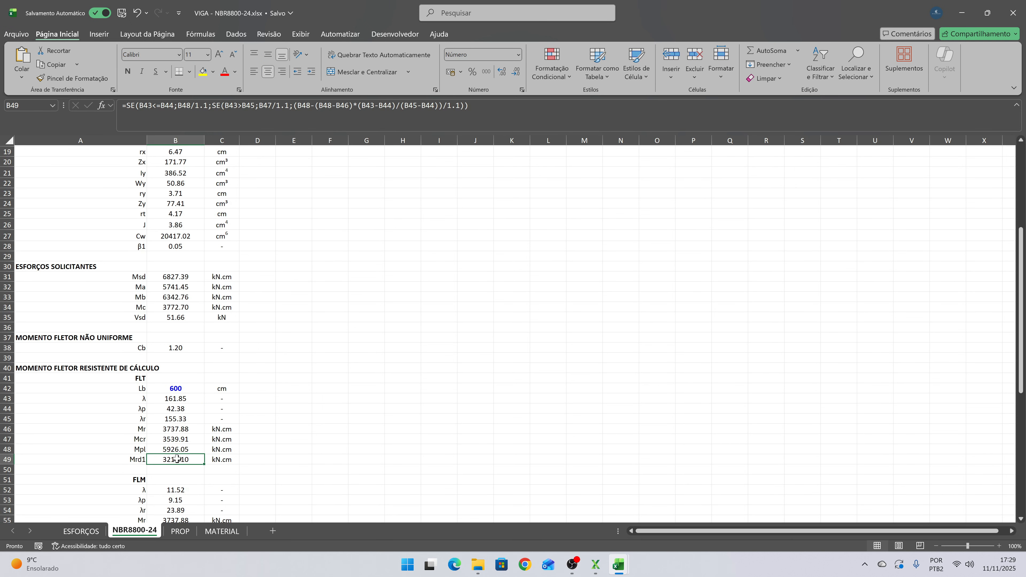
scroll(247, 273, "up", 3)
scroll(240, 261, "down", 3)
left_click(181, 398)
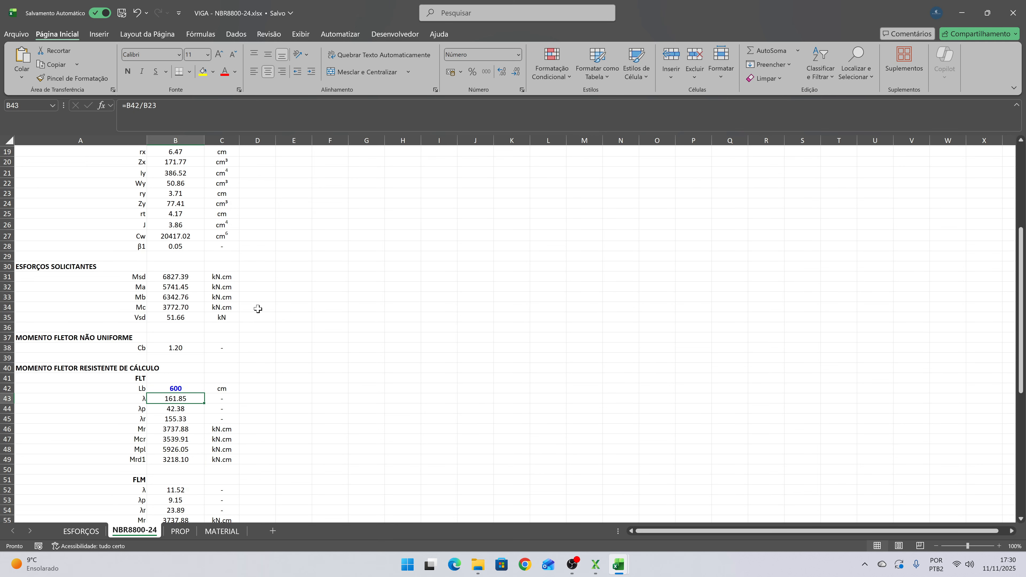
left_click(180, 459)
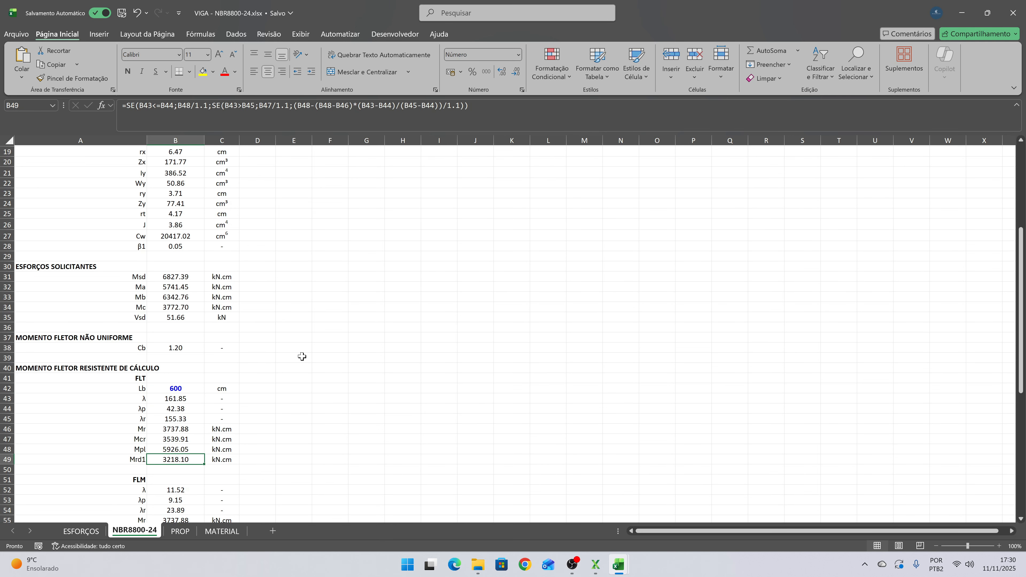
- Change the Perfil in B9 to W 150 x 29,8 (H) and check the FLT resisting moment Mrd1 in B49
scroll(263, 323, "up", 5)
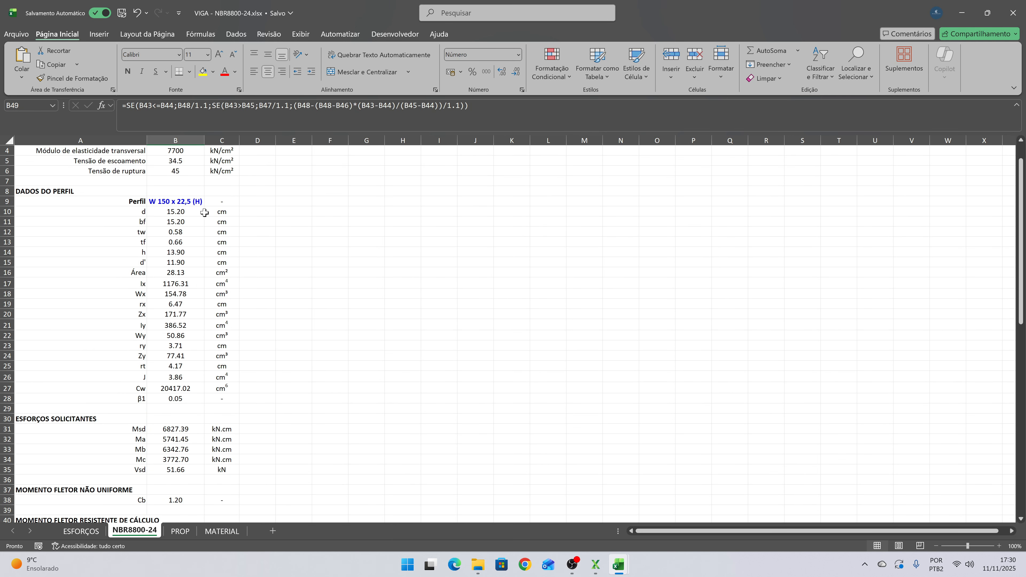
left_click(194, 199)
left_click(209, 202)
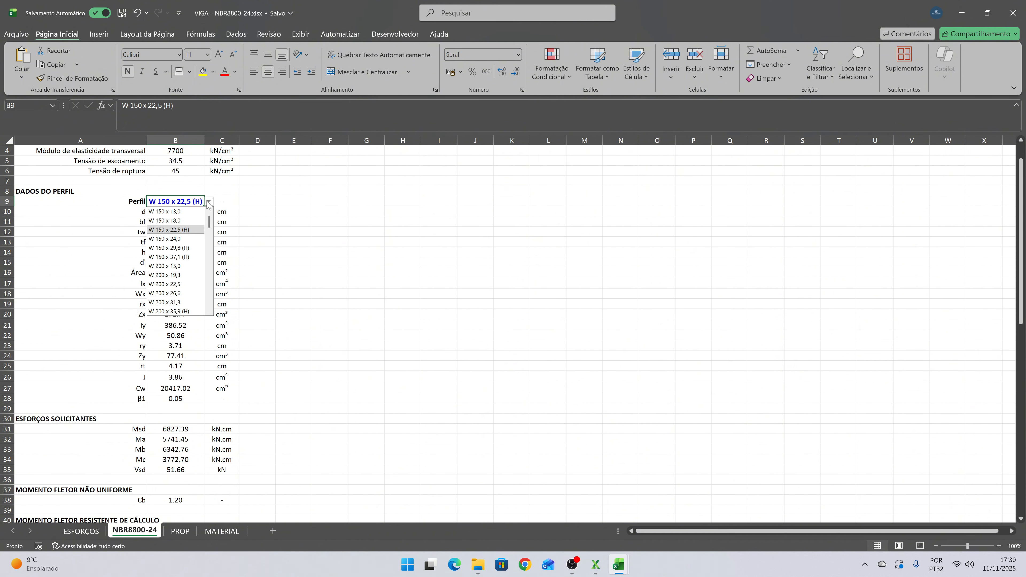
left_click(193, 248)
scroll(255, 287, "down", 6)
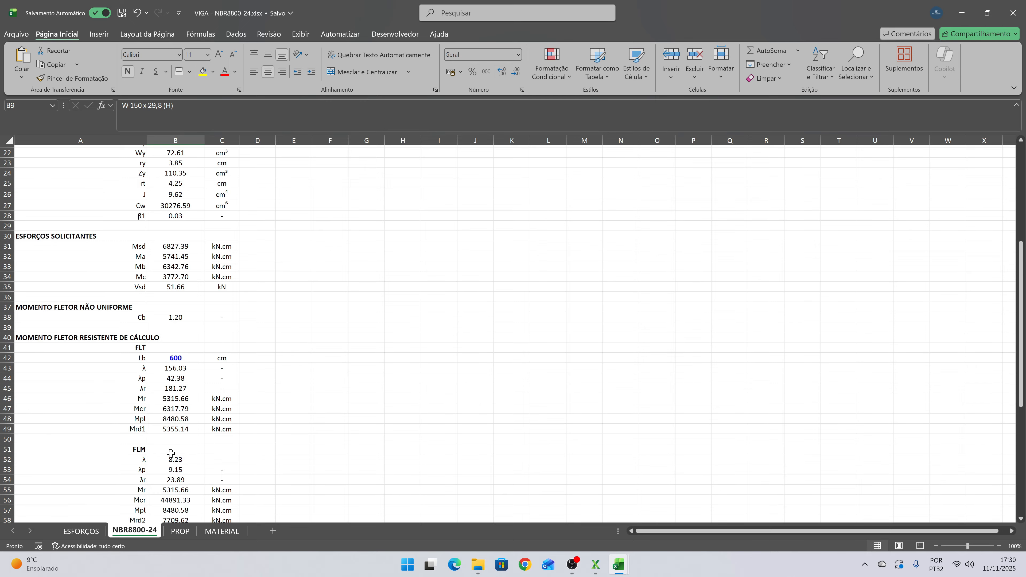
left_click(180, 431)
- Change the Perfil in B9 to W 200 x 35,9 (H) and check the FLT resisting moment Mrd1 in B49
scroll(241, 319, "up", 5)
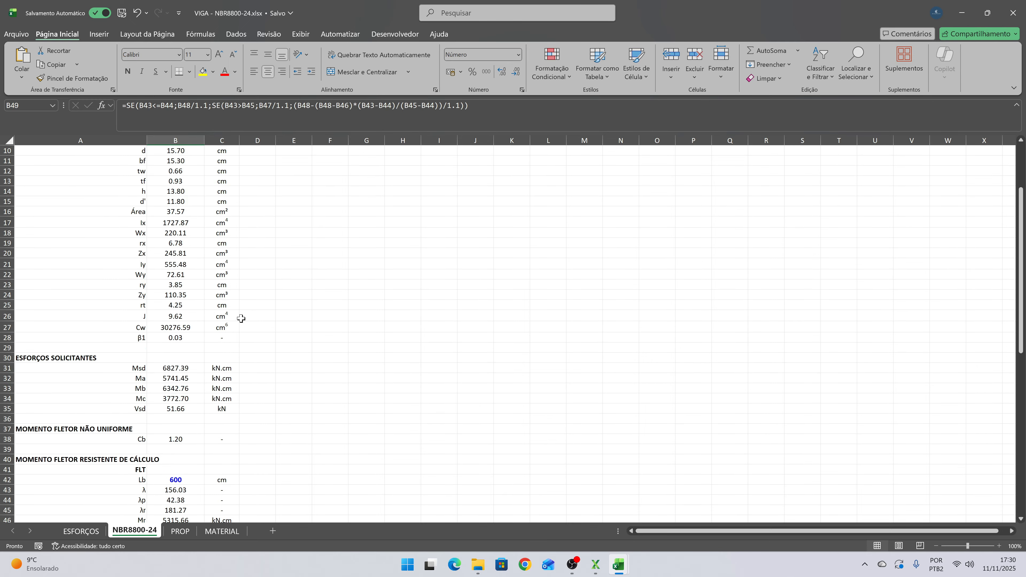
left_click(193, 170)
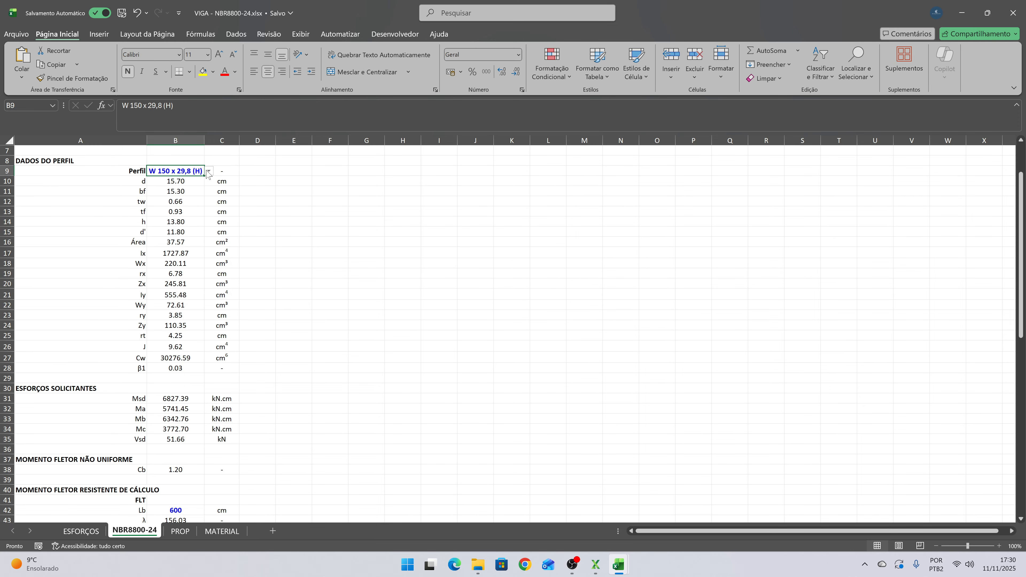
left_click(209, 172)
scroll(187, 218, "down", 1)
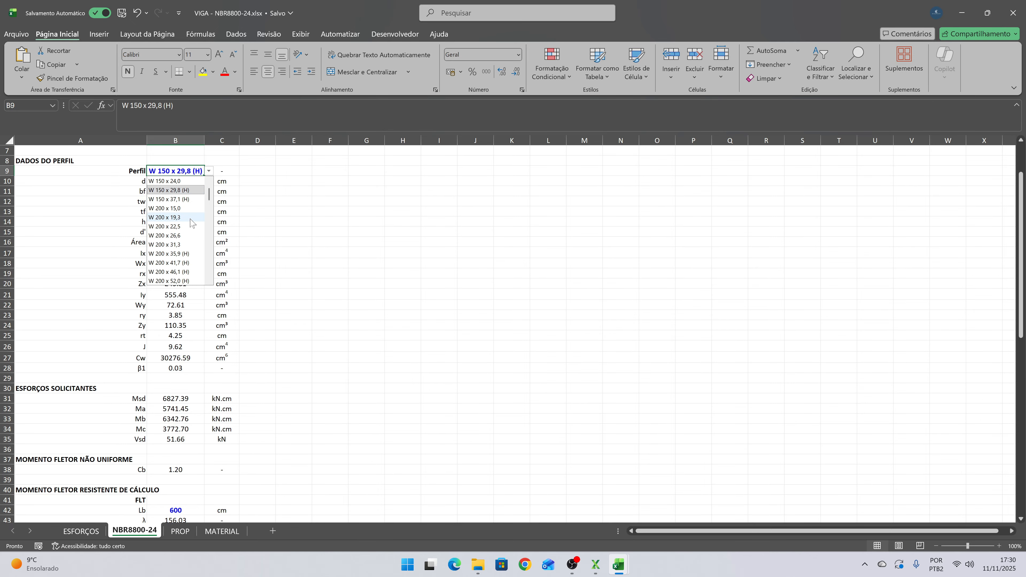
scroll(191, 248, "down", 3)
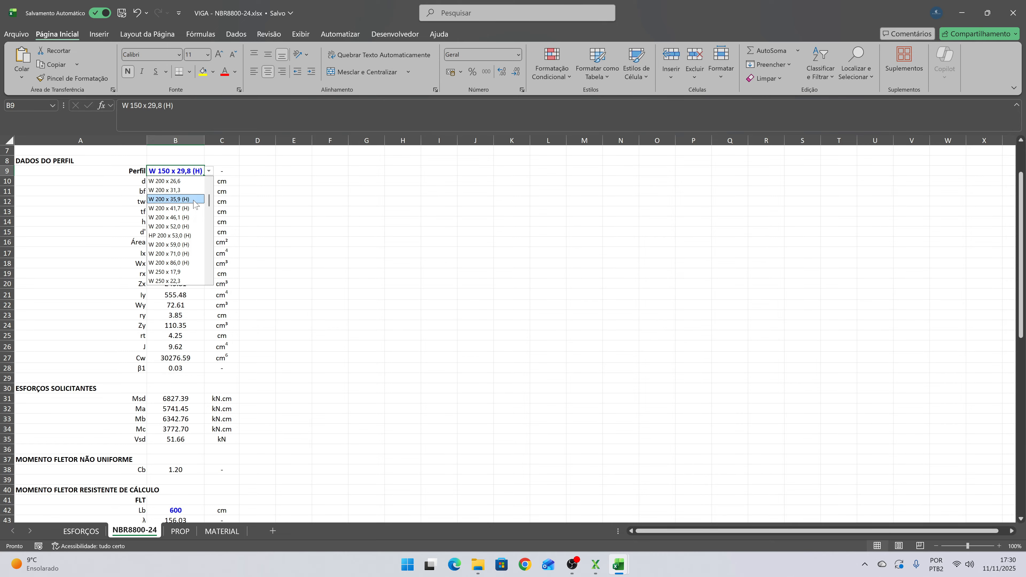
scroll(190, 199, "up", 1)
left_click(178, 208)
scroll(255, 238, "down", 1)
scroll(256, 239, "down", 3)
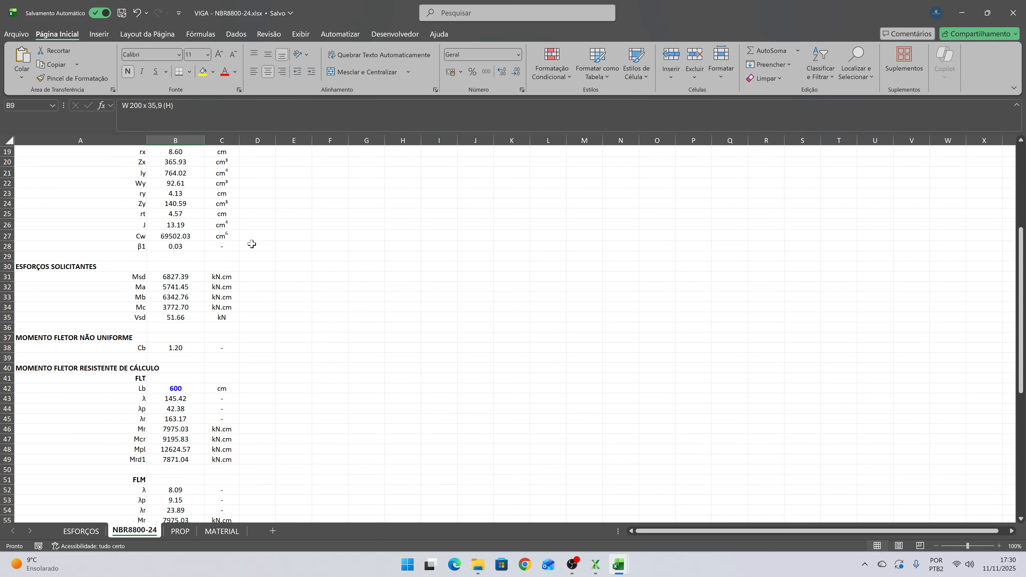
scroll(252, 244, "down", 3)
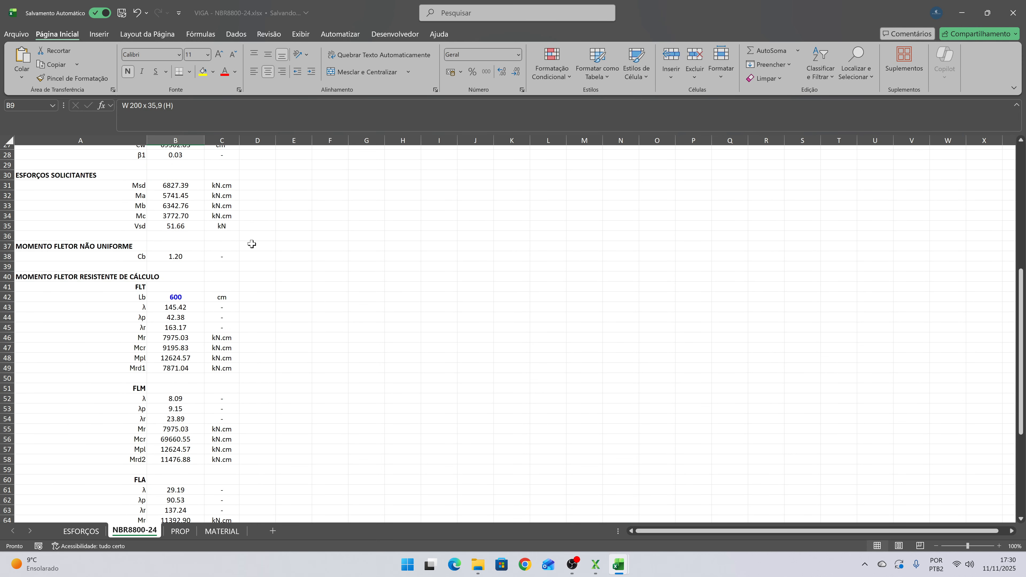
left_click(173, 460)
left_click(200, 369)
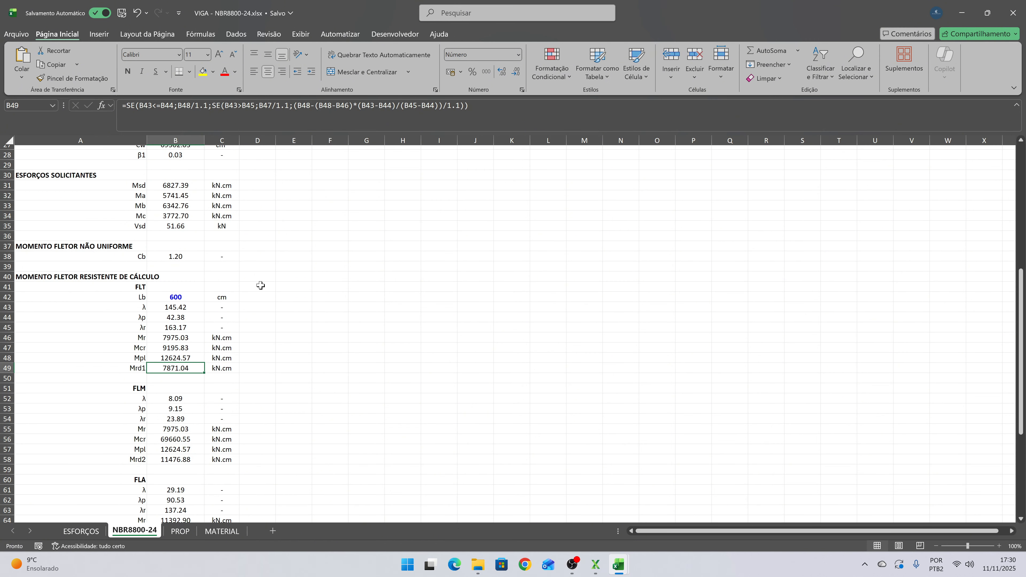
- Review the bending resistance and Utilização for the selected profile, and examine its moment of inertia Ix in B17
scroll(259, 285, "up", 6)
scroll(250, 315, "down", 4)
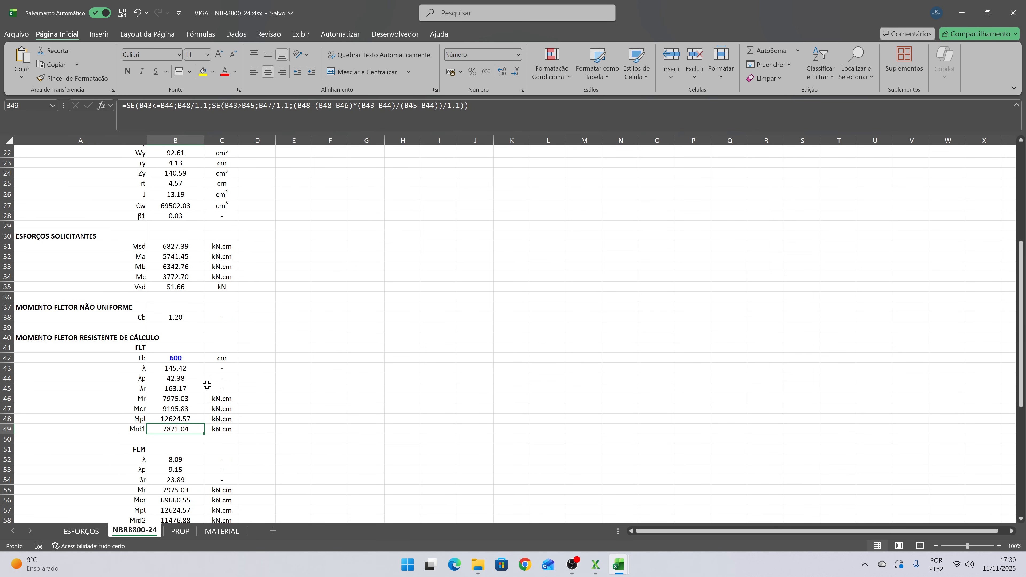
scroll(205, 385, "down", 3)
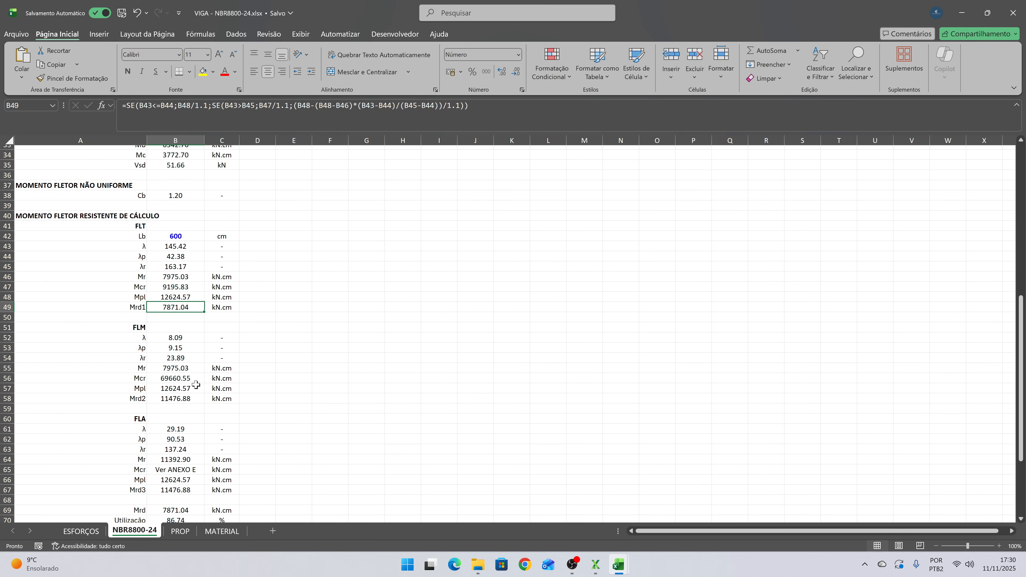
scroll(205, 380, "up", 4)
scroll(204, 375, "up", 6)
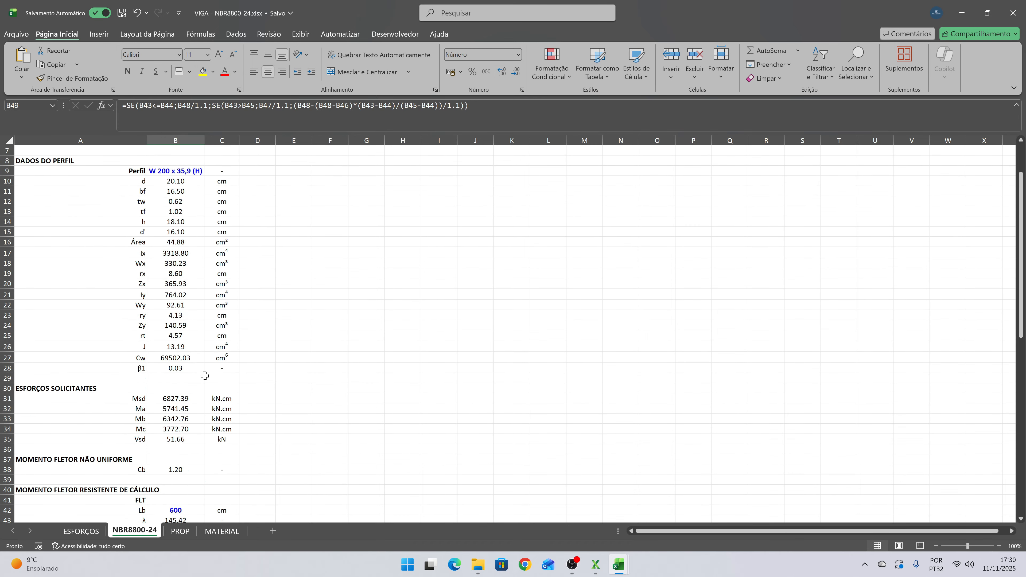
left_click(182, 313)
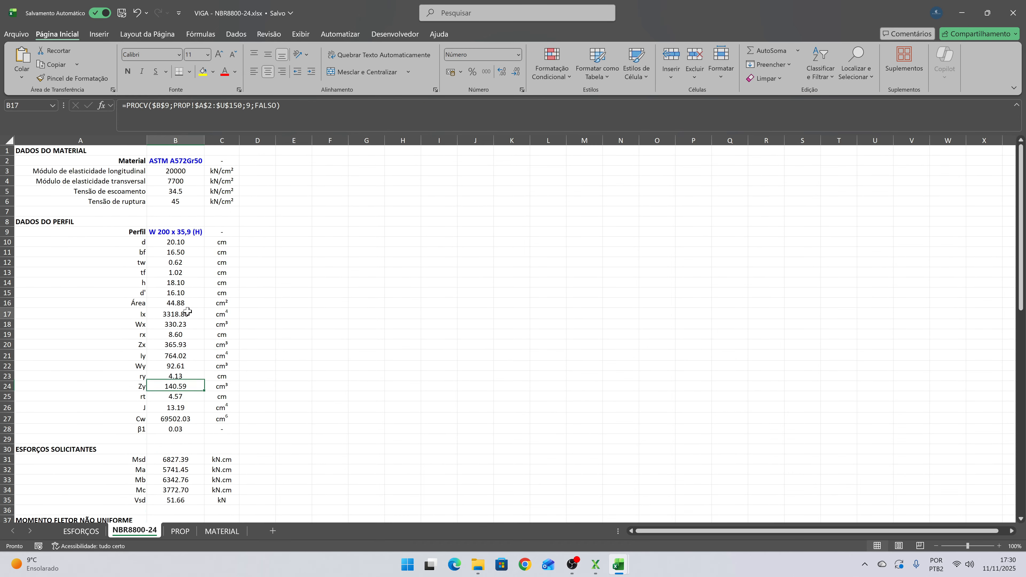
left_click(197, 227)
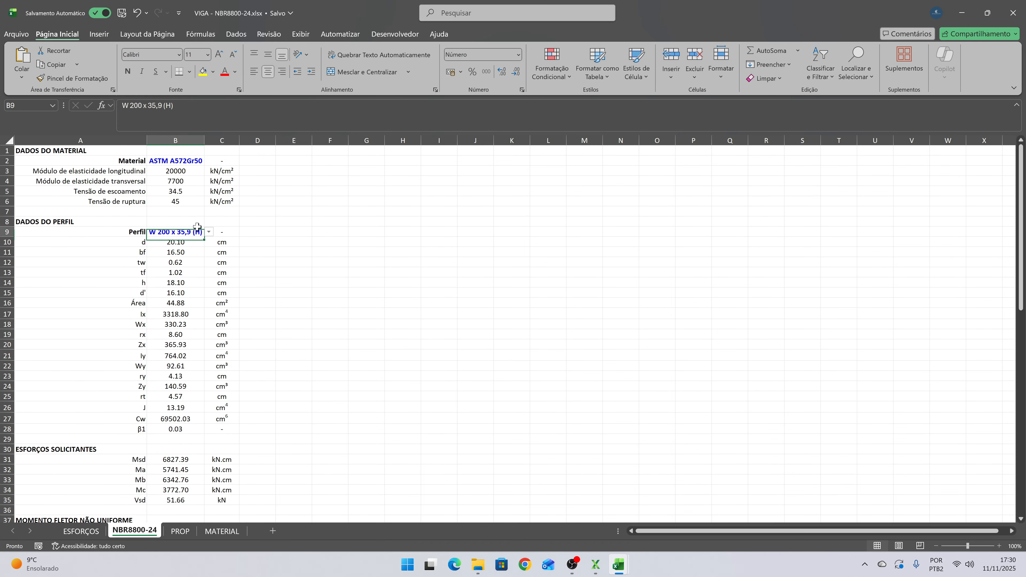
left_click(172, 314)
- Try W 250 x 25,3 as the Perfil in B9 and undo the selection
left_click(197, 236)
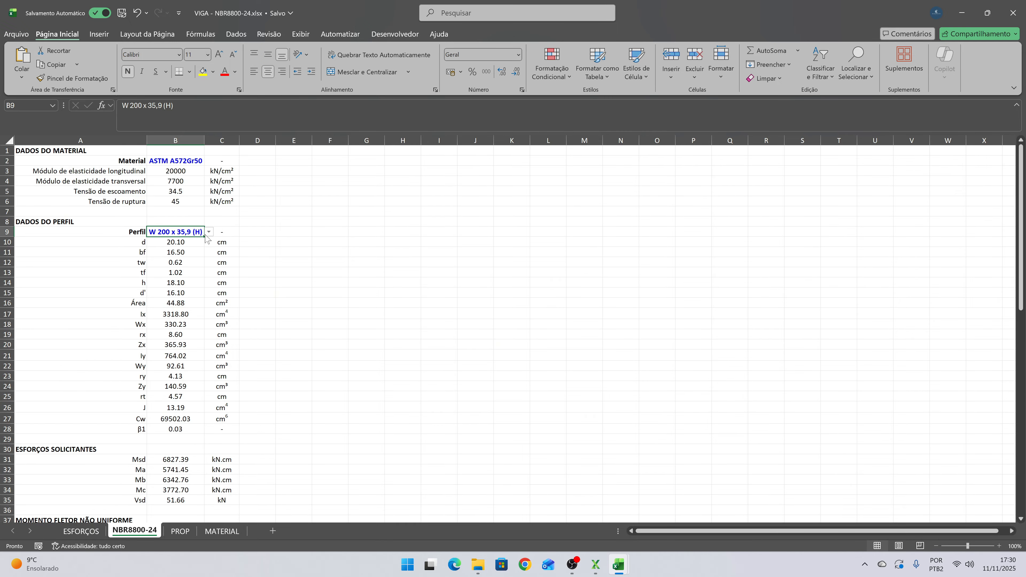
left_click(209, 232)
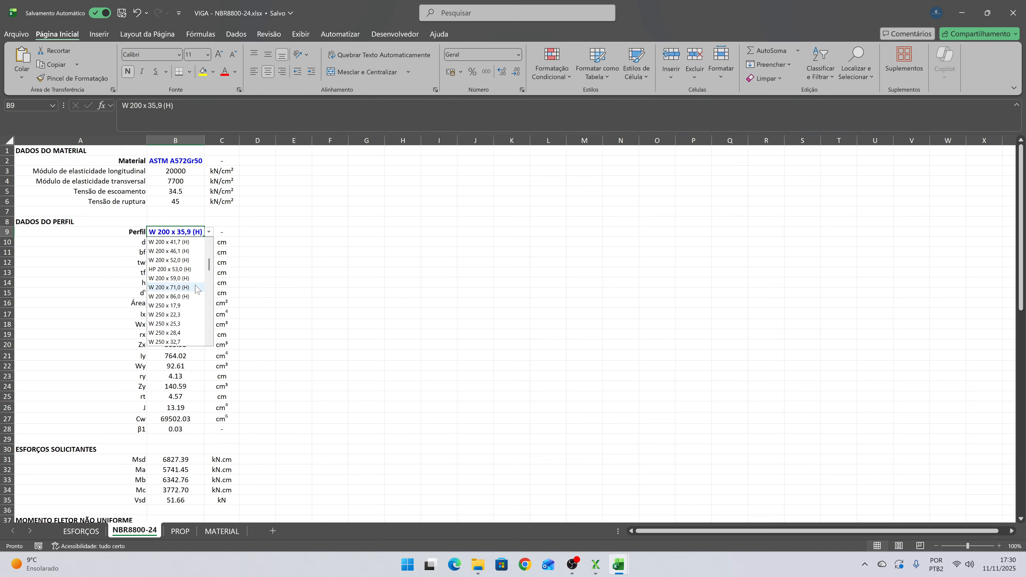
left_click(181, 332)
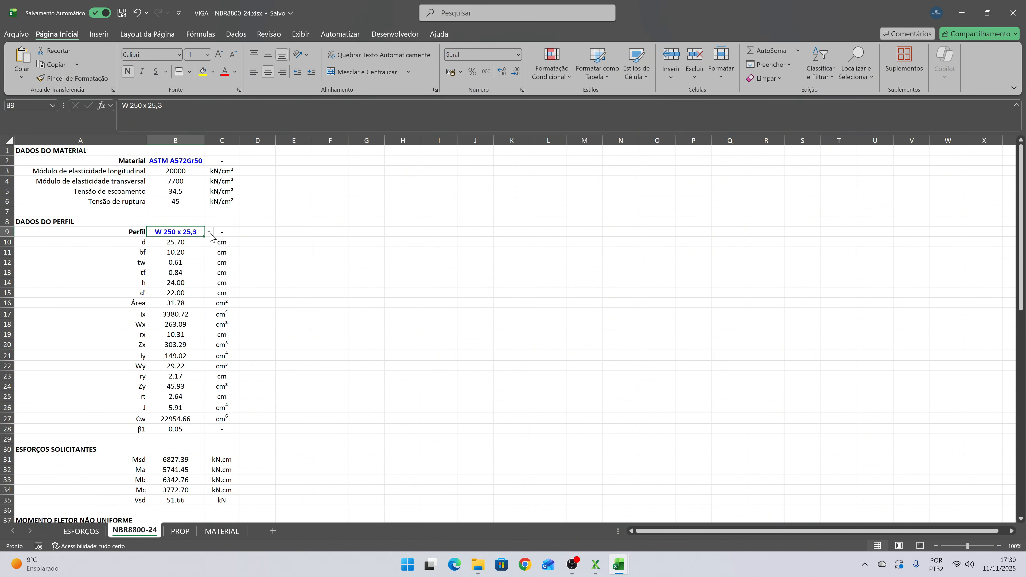
key("ctrl+z")
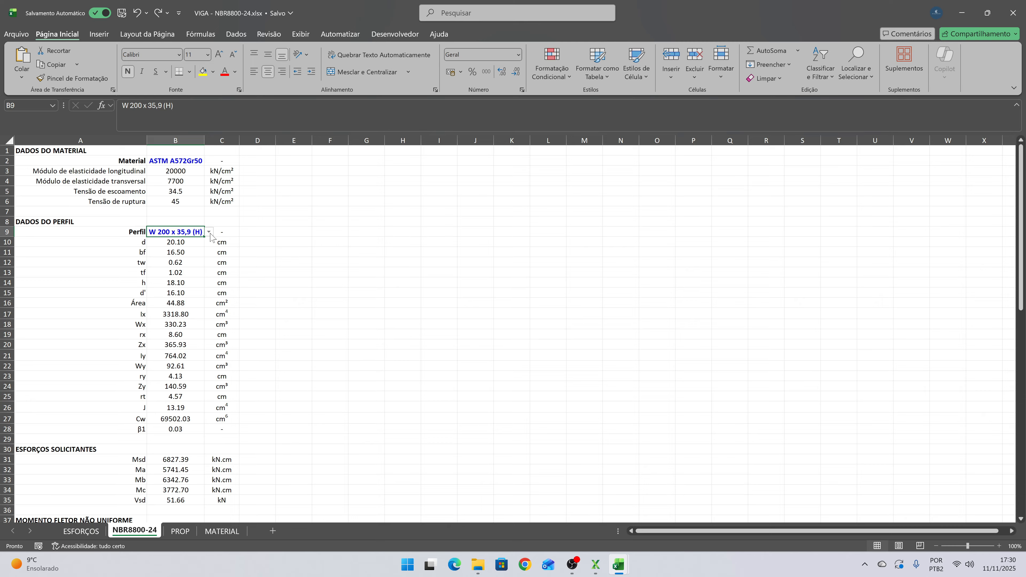
- Change the Perfil in B9 to W 250 x 28,4 and check the resulting FLT values
left_click(209, 233)
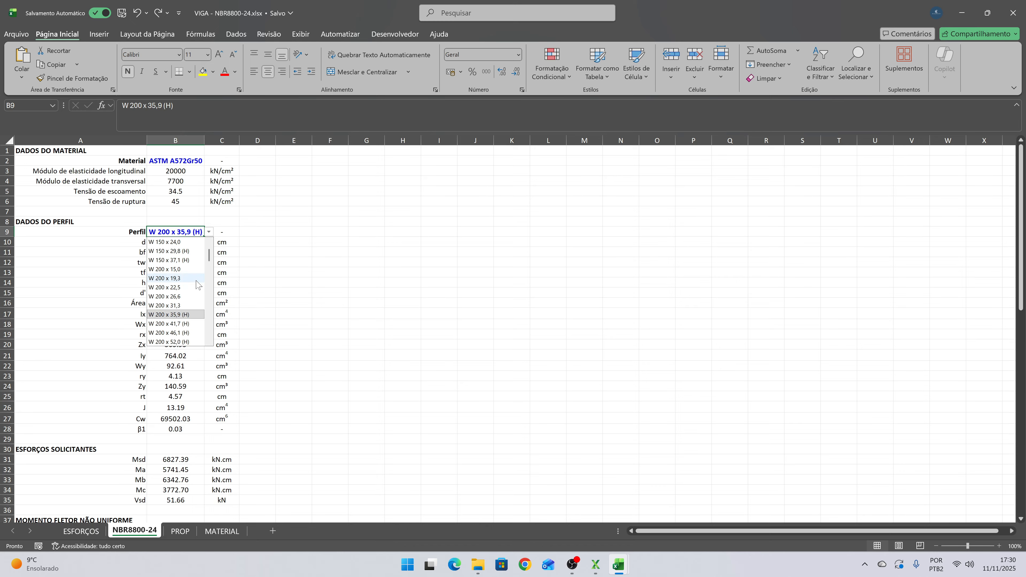
scroll(195, 281, "down", 3)
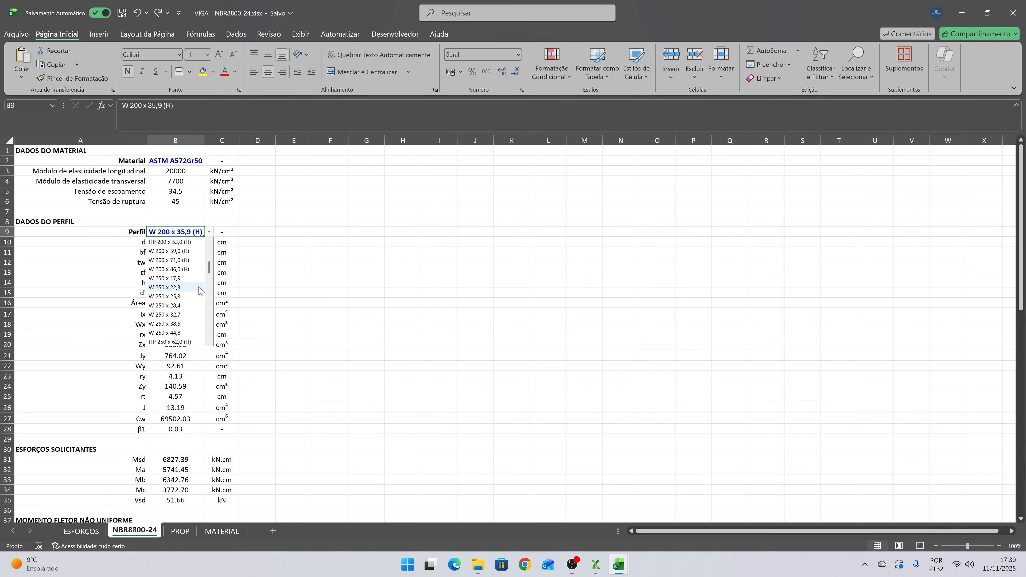
scroll(195, 279, "up", 1)
left_click(190, 317)
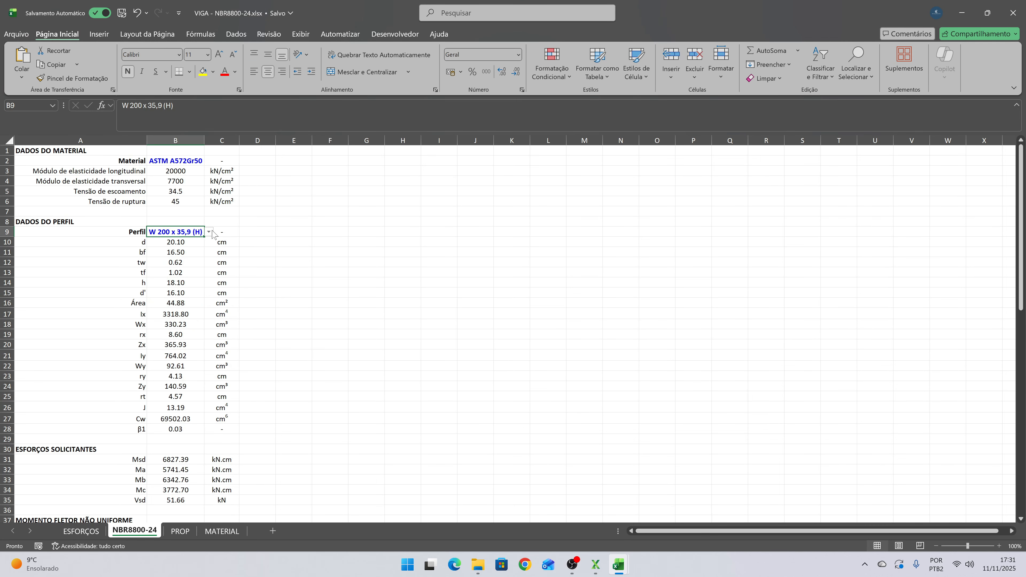
left_click(211, 232)
scroll(196, 298, "down", 3)
scroll(196, 302, "down", 1)
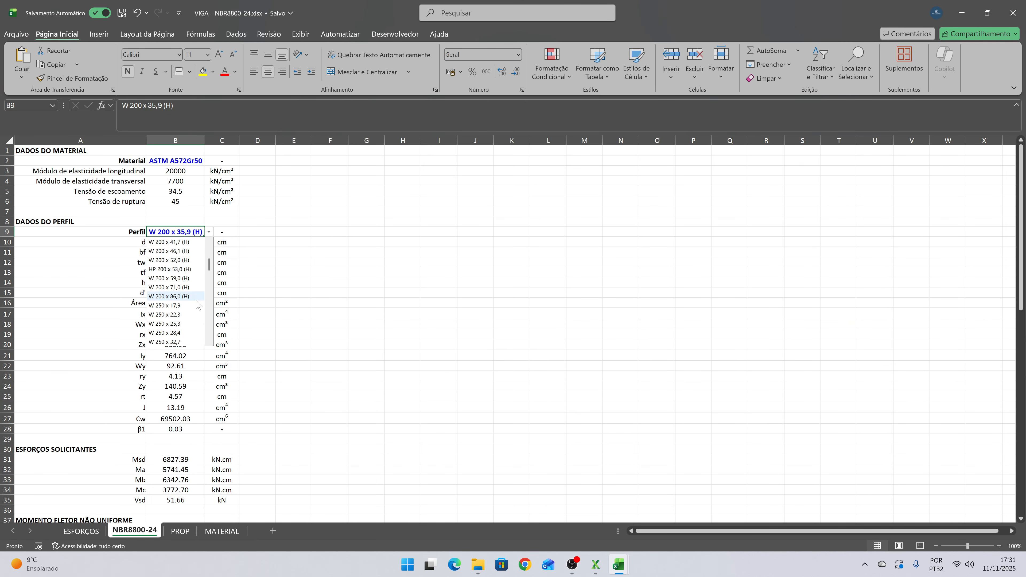
scroll(194, 314, "down", 1)
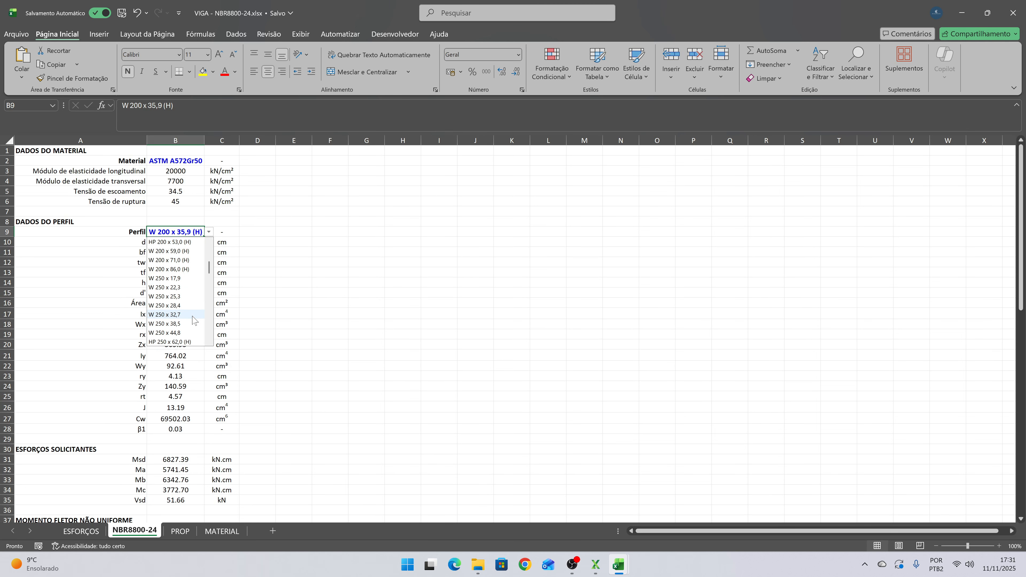
left_click(174, 306)
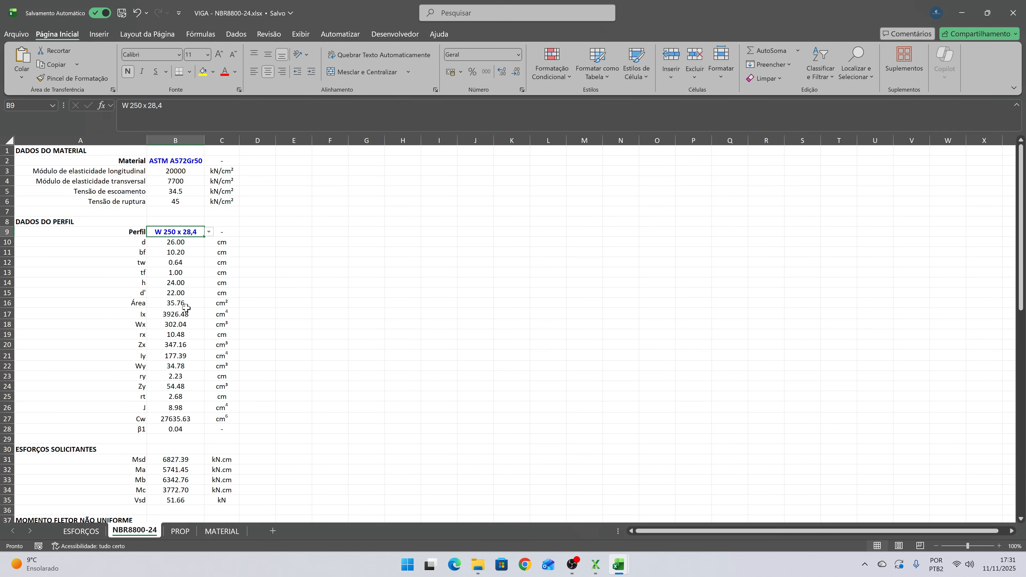
scroll(252, 289, "down", 5)
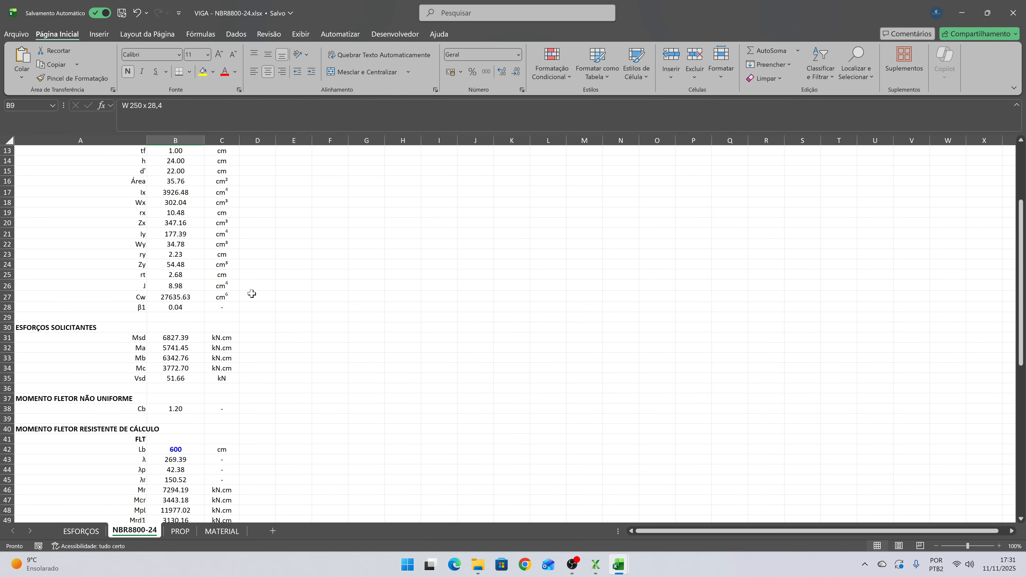
- Change the Perfil in B9 to W 250 x 32,7 and check the FLT resisting moment Mrd1 in B49
scroll(182, 488, "up", 4)
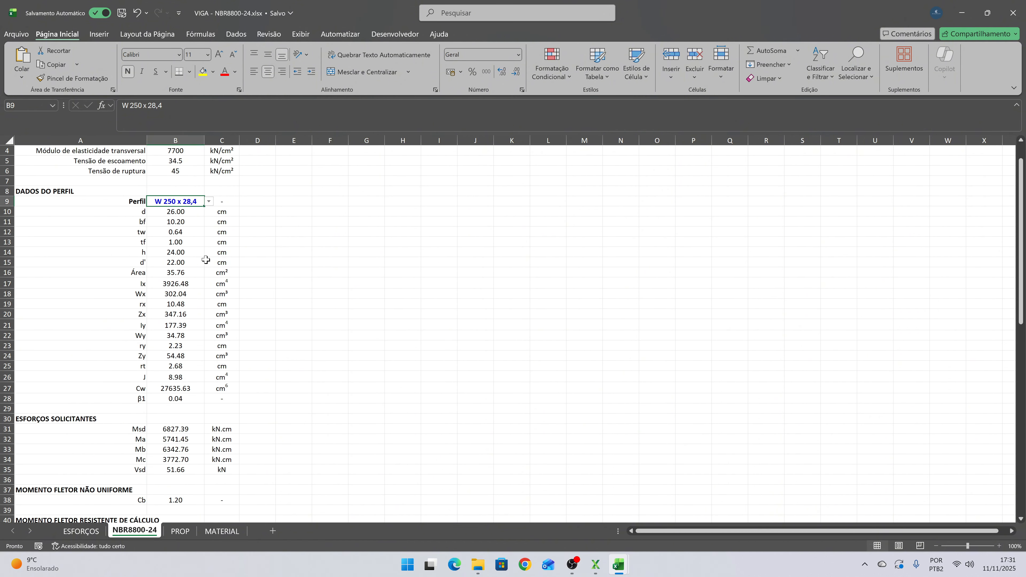
left_click(208, 202)
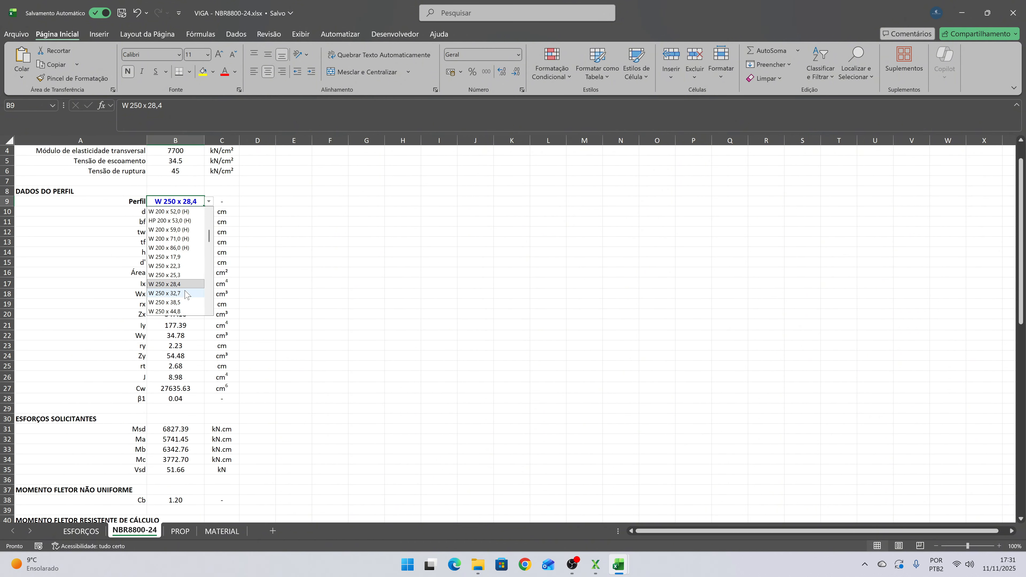
left_click(210, 295)
scroll(208, 301, "down", 6)
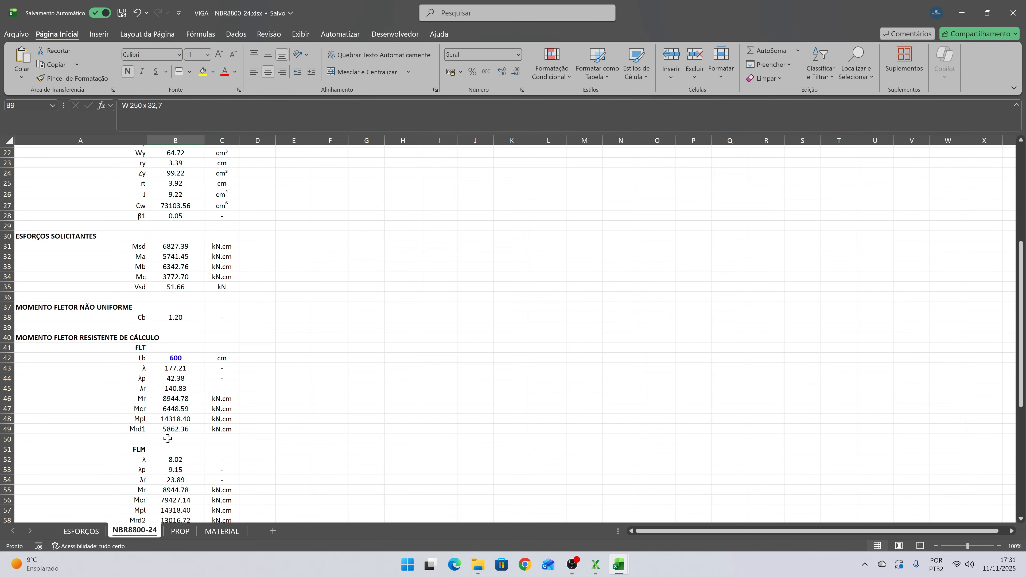
- Change the Perfil in B9 to W 250 x 38,5 and check the FLT resisting moment Mrd1 in B49
scroll(174, 432, "up", 5)
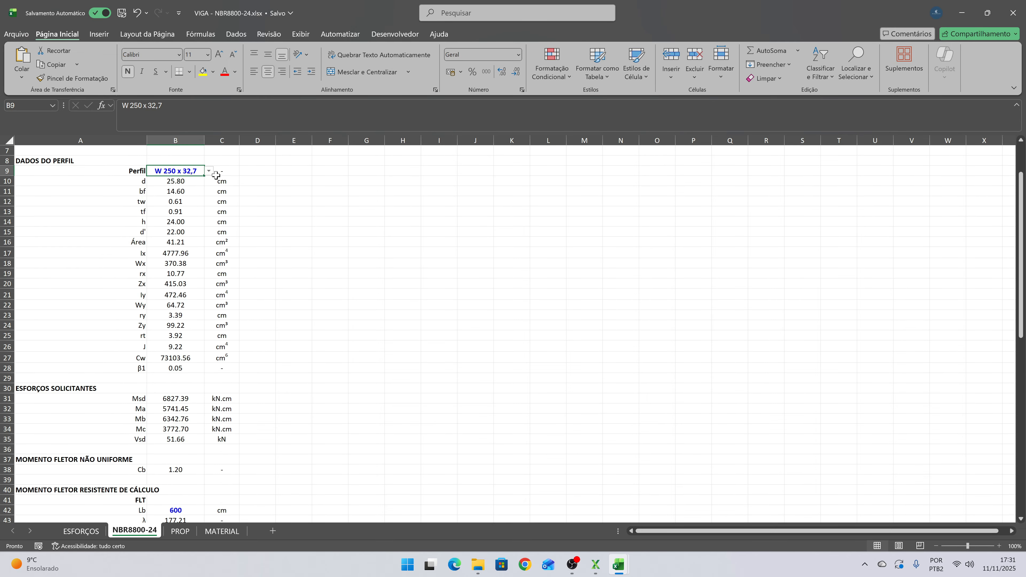
left_click(209, 171)
scroll(187, 238, "down", 2)
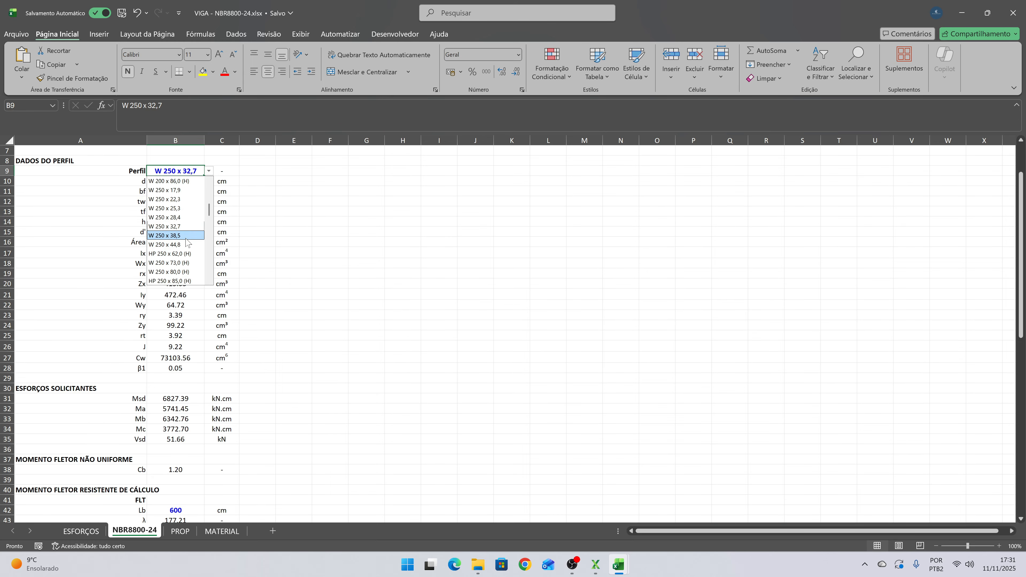
left_click(187, 238)
scroll(202, 273, "down", 3)
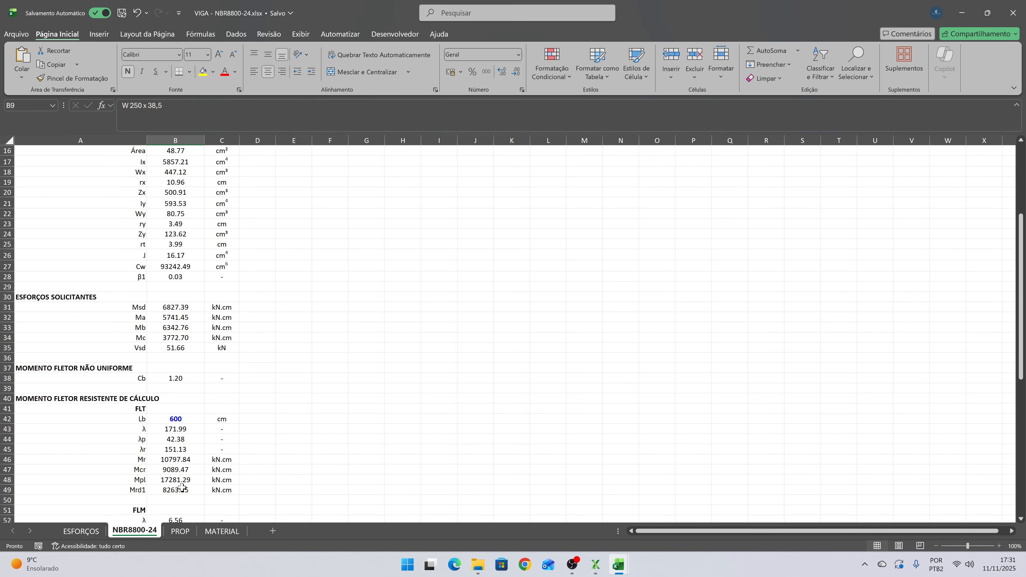
- Change the Perfil in B9 to W 310 x 32,7 and check the FLT resisting moment Mrd1 in B49
scroll(141, 201, "up", 5)
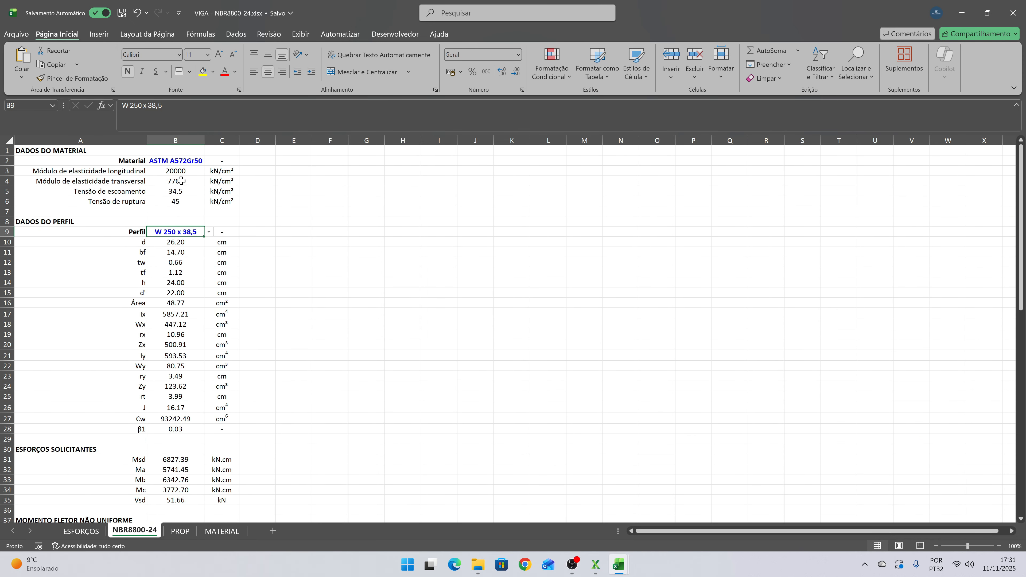
left_click(208, 232)
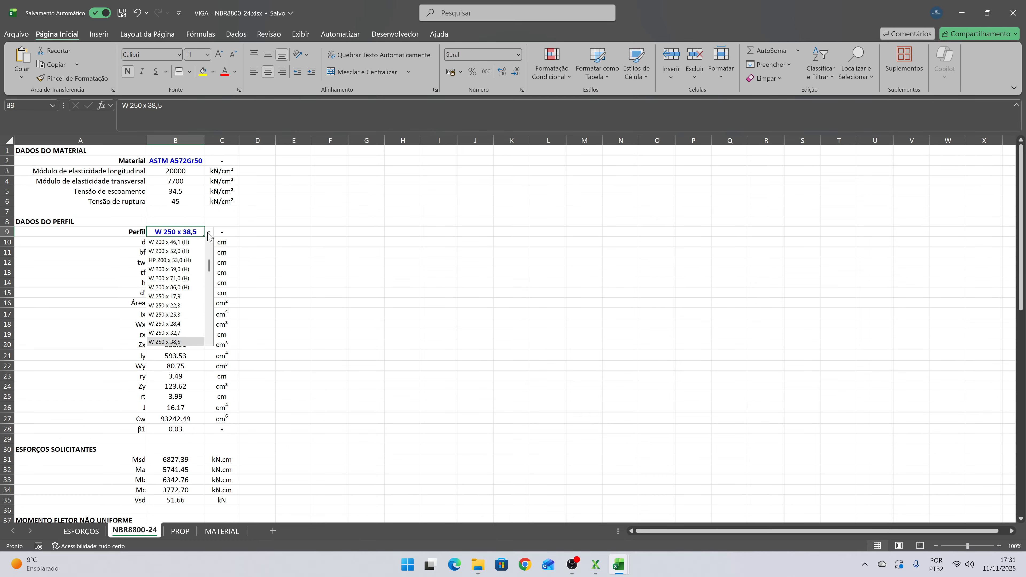
scroll(178, 290, "down", 1)
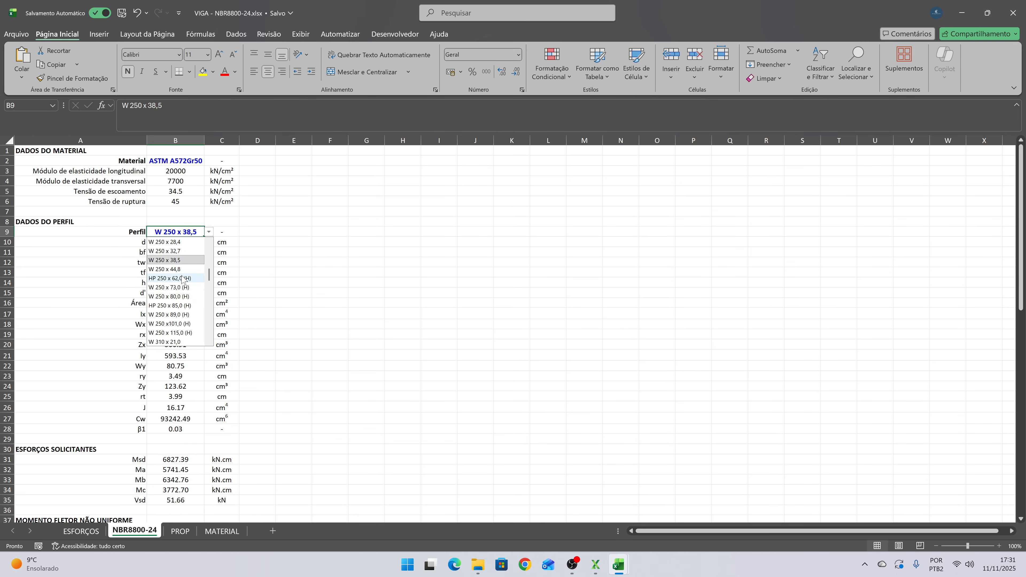
scroll(185, 285, "down", 1)
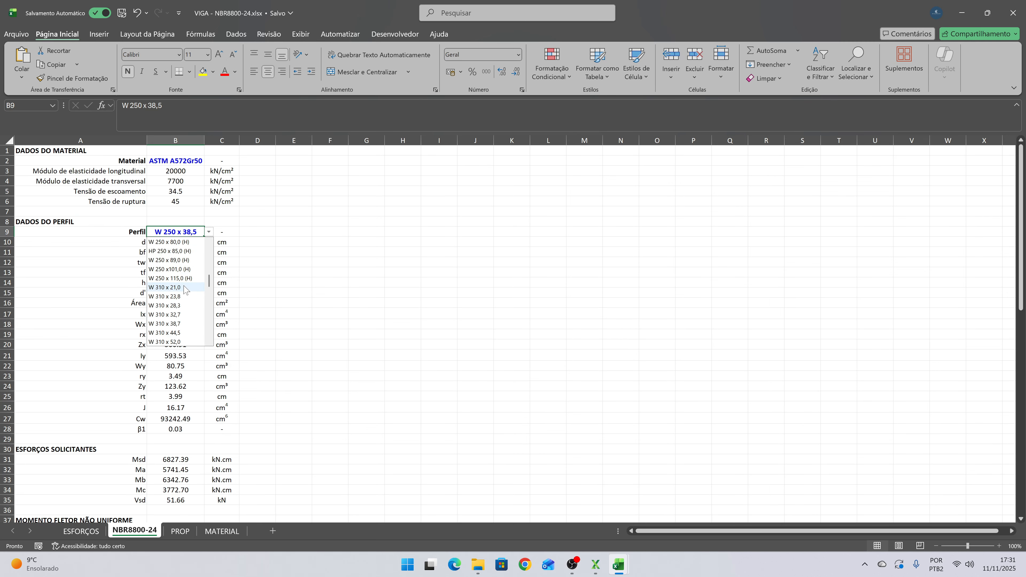
scroll(186, 299, "down", 1)
left_click(184, 314)
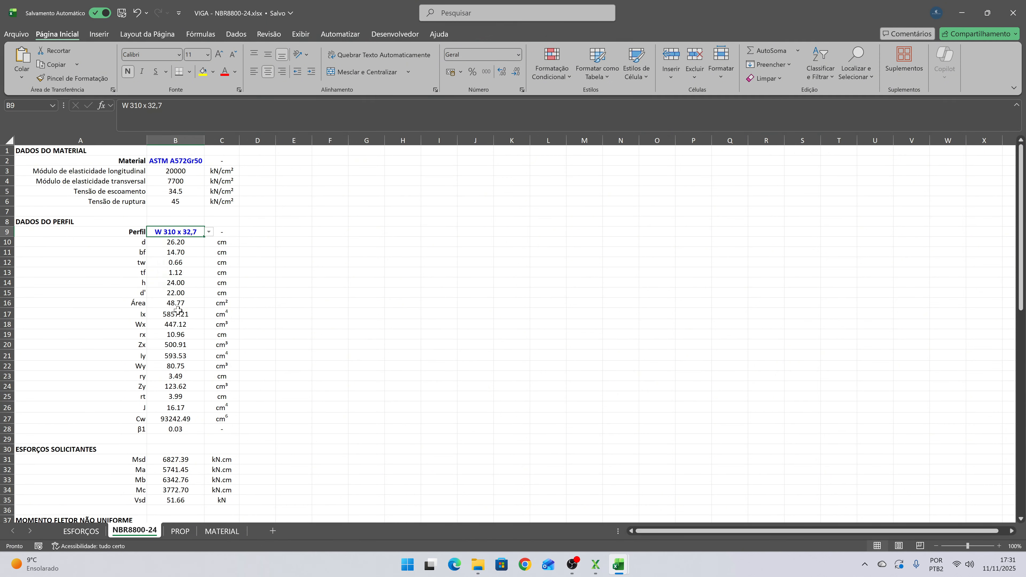
scroll(223, 294, "down", 4)
scroll(223, 294, "down", 1)
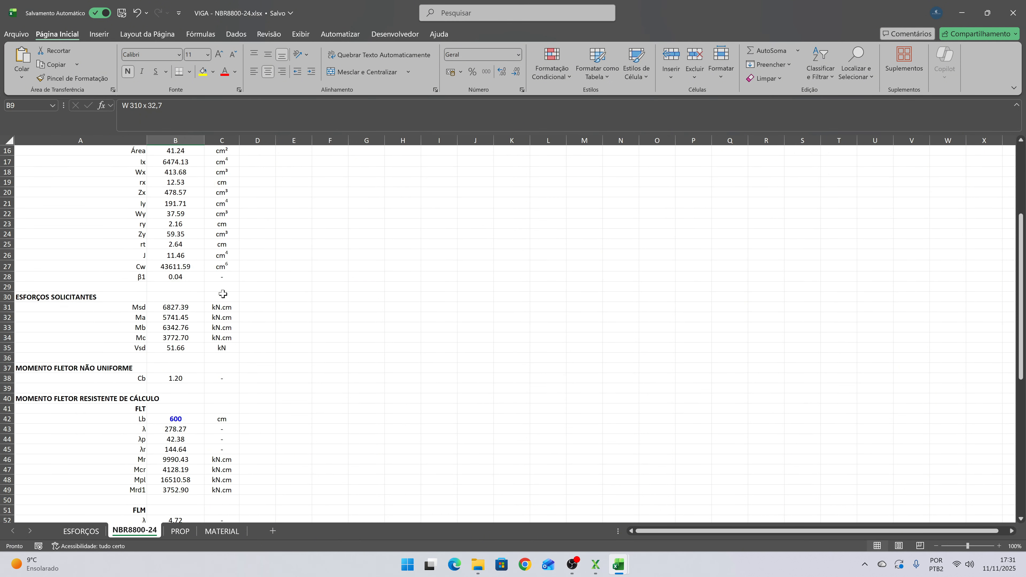
- Change the Perfil in B9 to W 200 x 35,9 (H) and check the resisting moments and the Utilização in B70
scroll(199, 292, "up", 5)
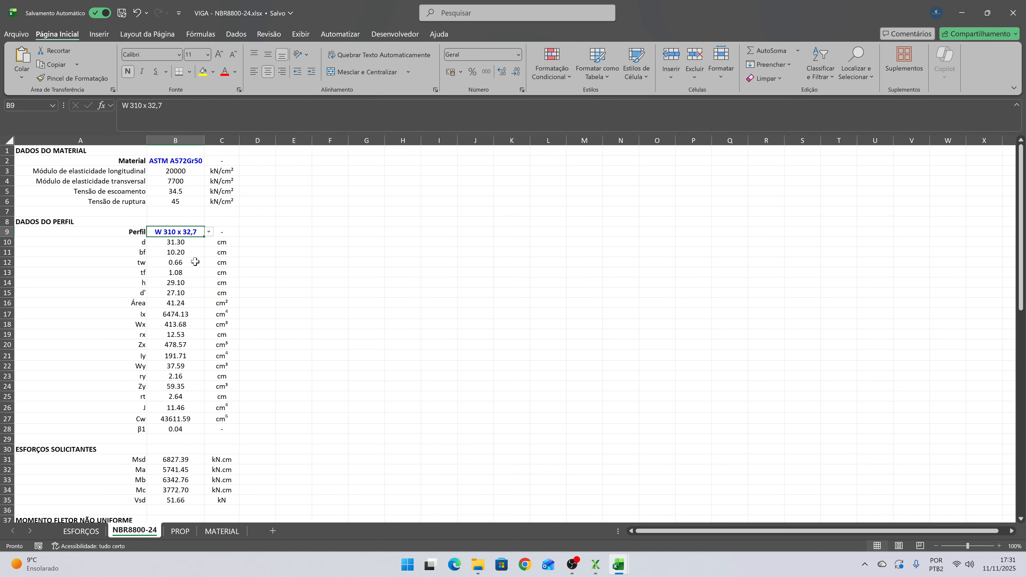
left_click(209, 232)
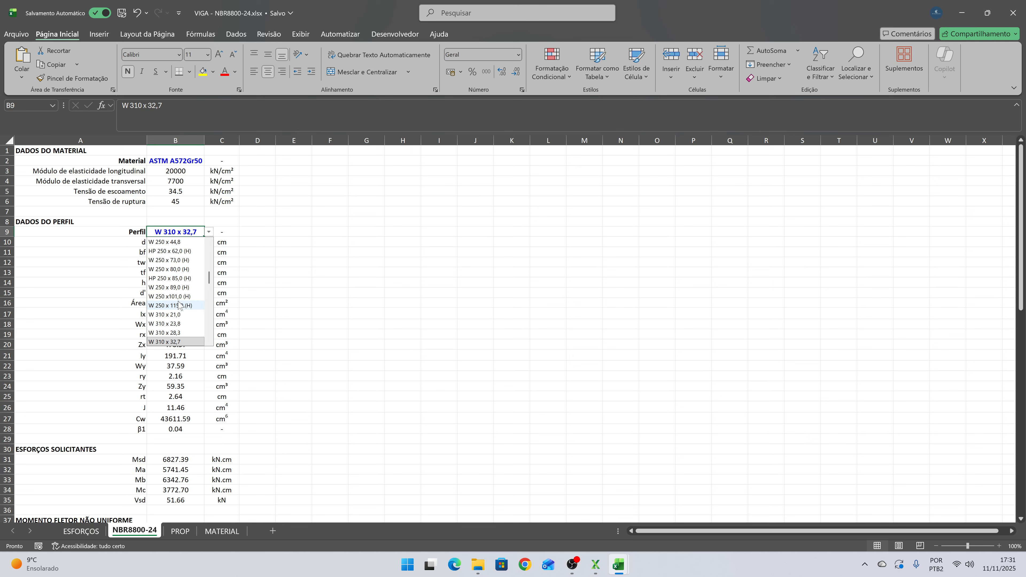
scroll(180, 305, "up", 3)
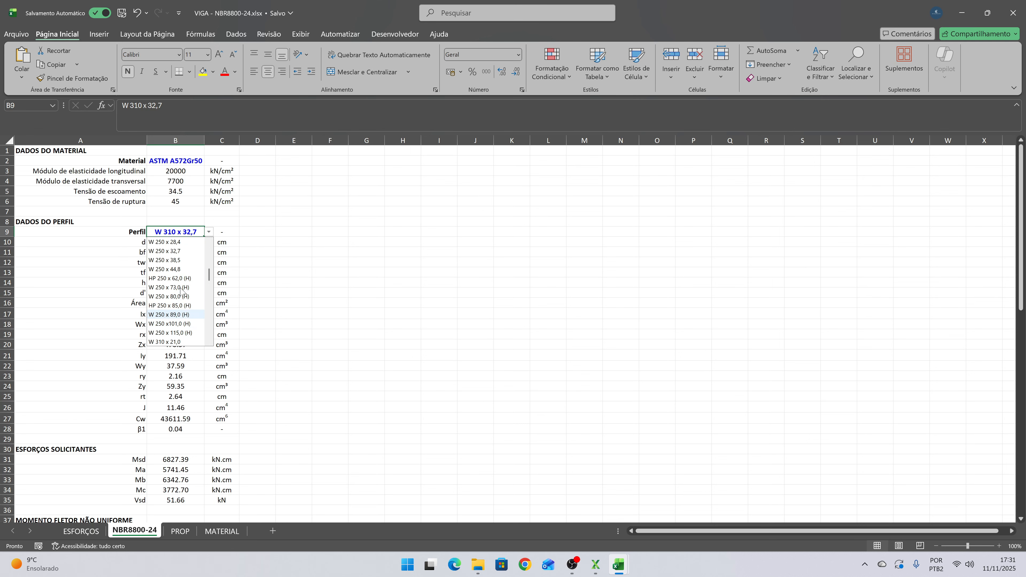
scroll(181, 290, "up", 3)
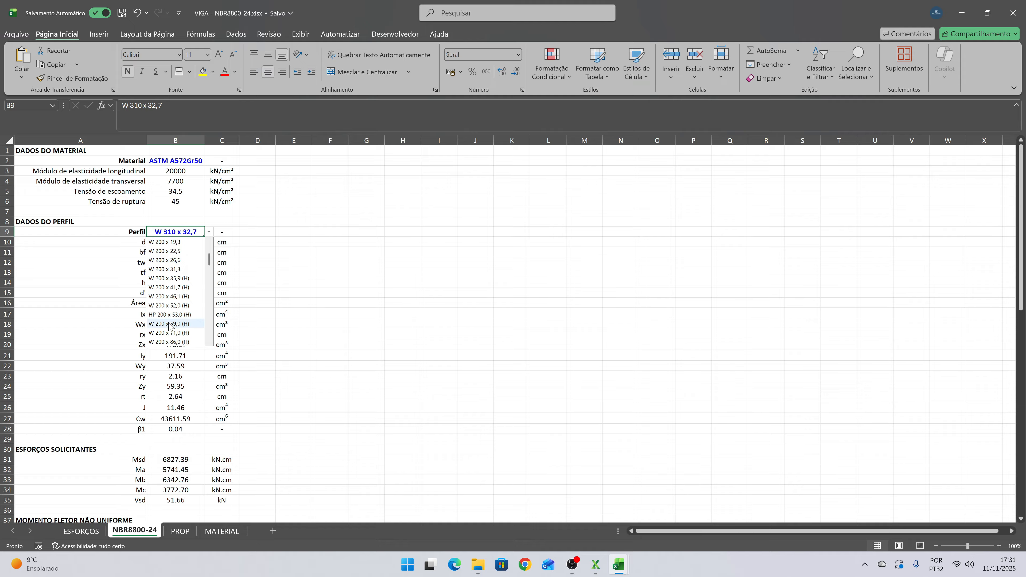
left_click(194, 276)
left_click(273, 229)
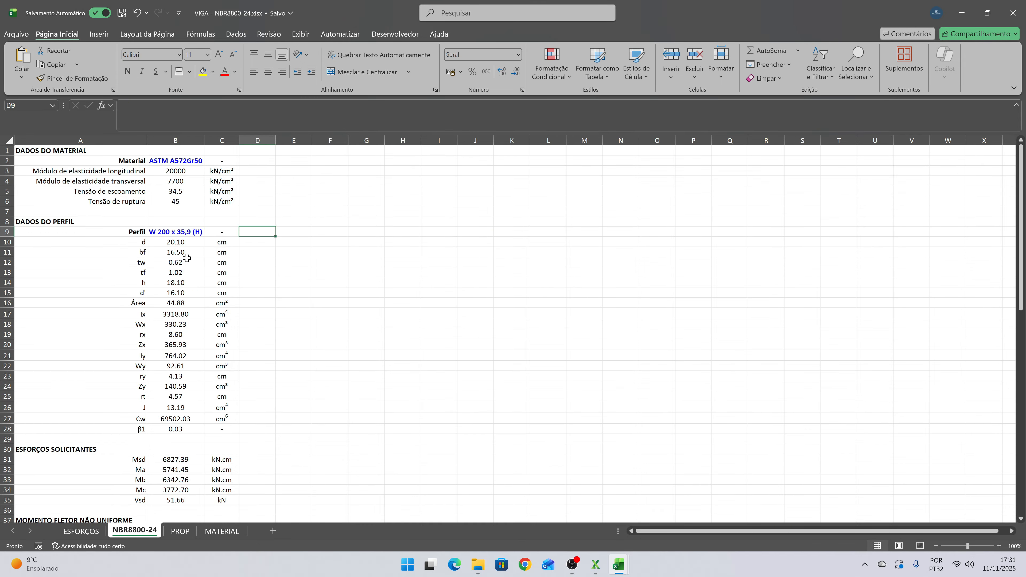
scroll(170, 289, "down", 3)
scroll(185, 287, "down", 2)
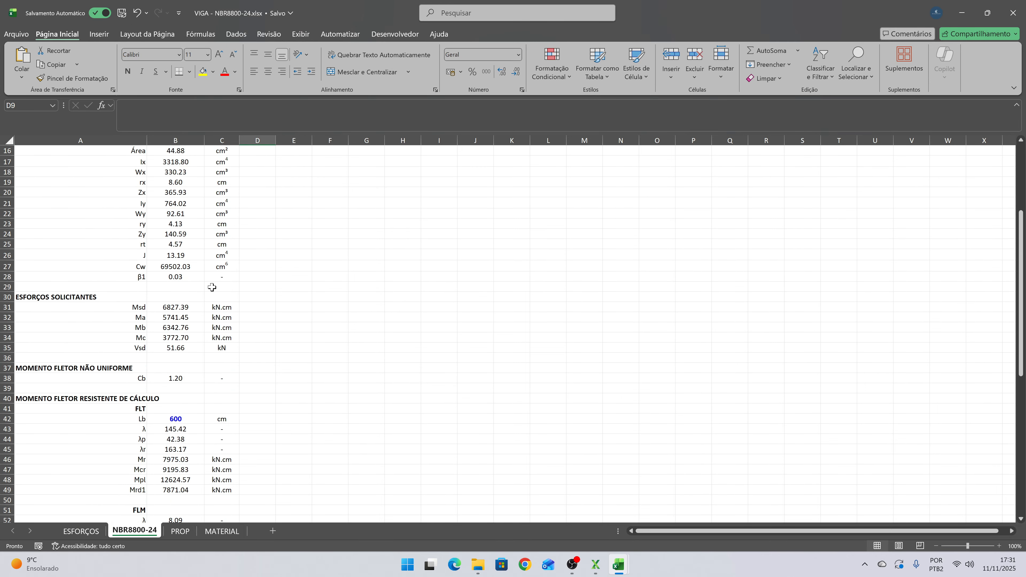
scroll(206, 288, "down", 7)
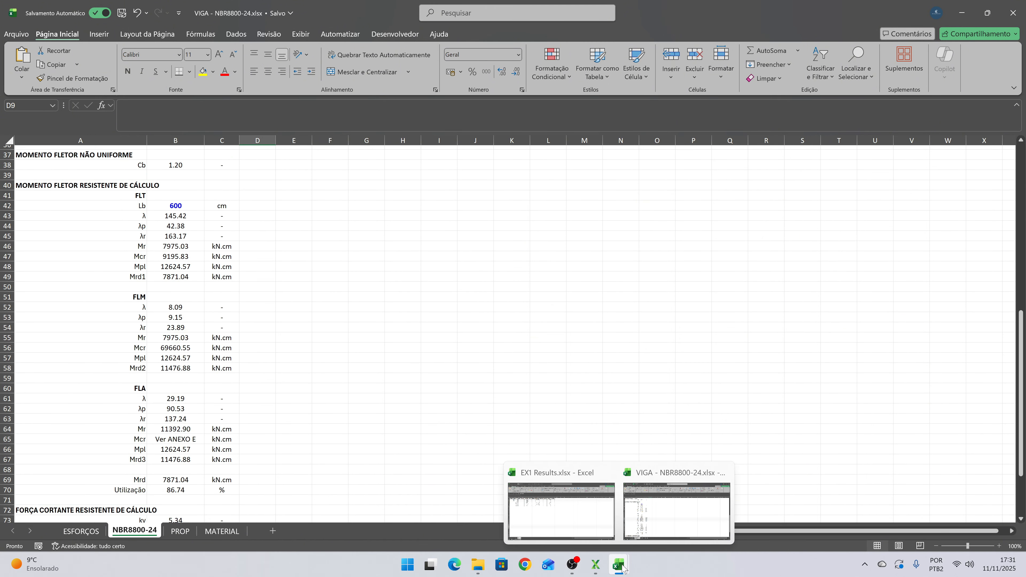
- Open Data Template.xlsx from the EX1 folder, set frame 1's SECTION to W 200 x 35,9 (H), and close the workbook
left_click(480, 568)
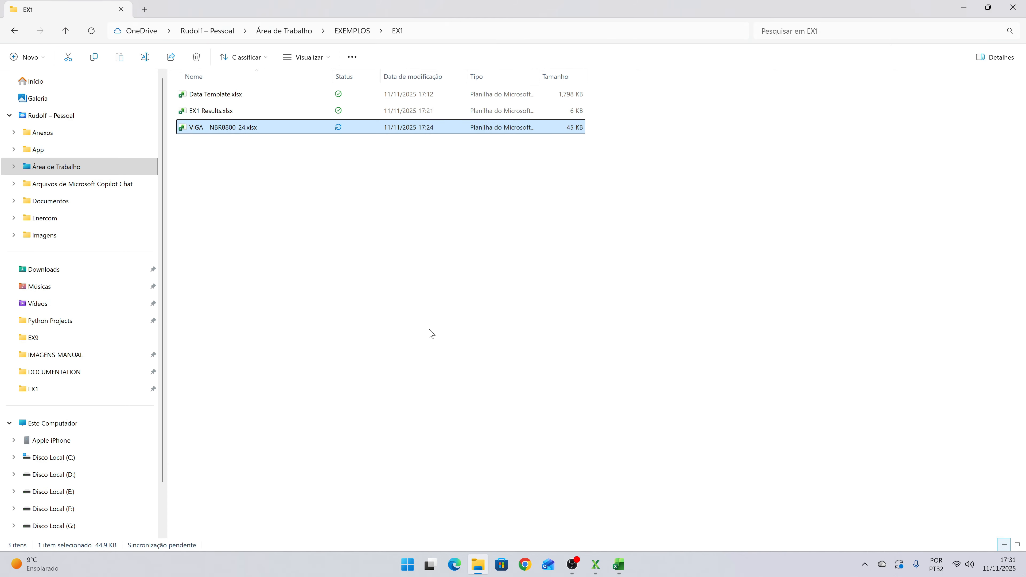
double_click(215, 93)
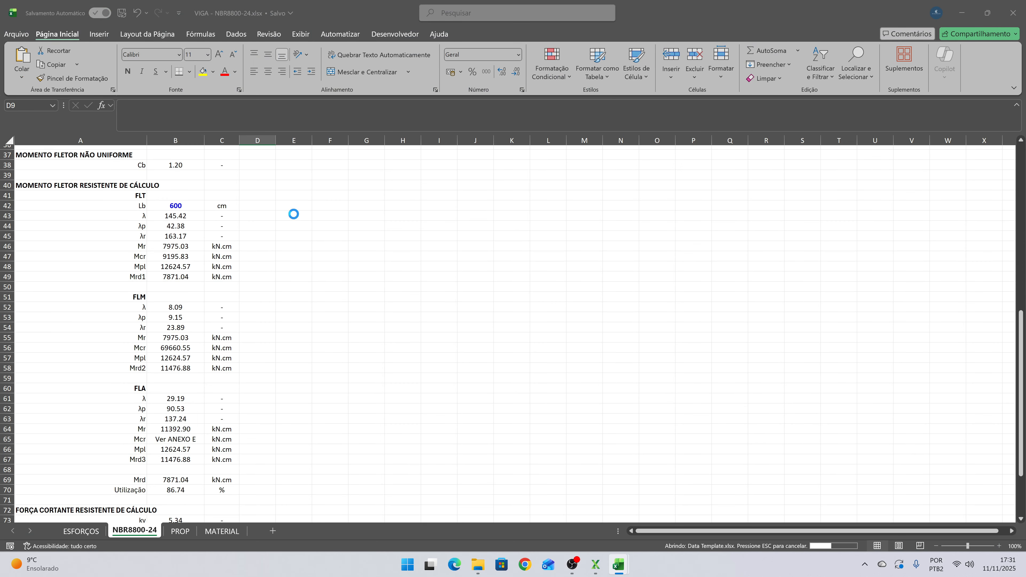
left_click(305, 153)
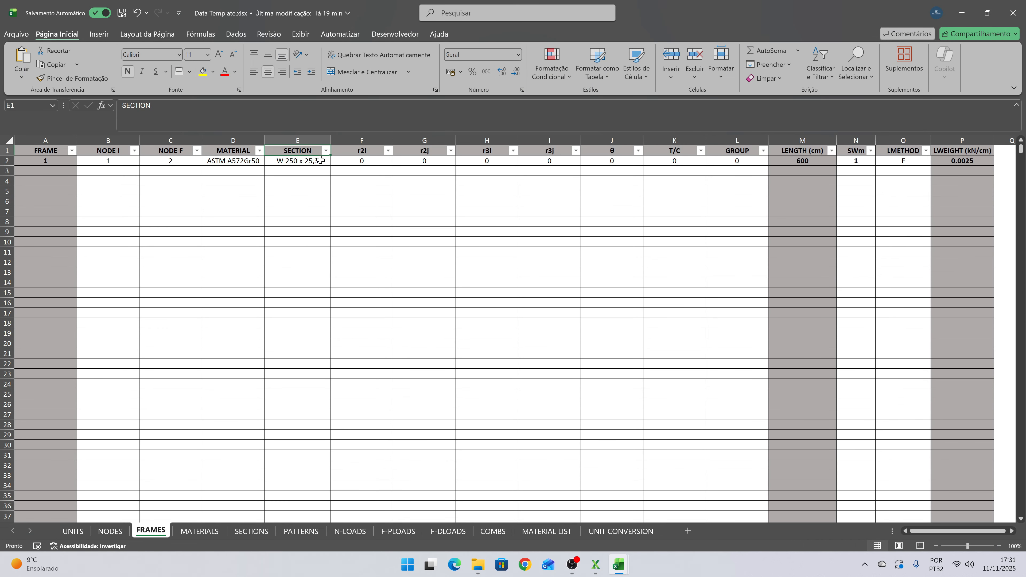
left_click(319, 160)
left_click(335, 162)
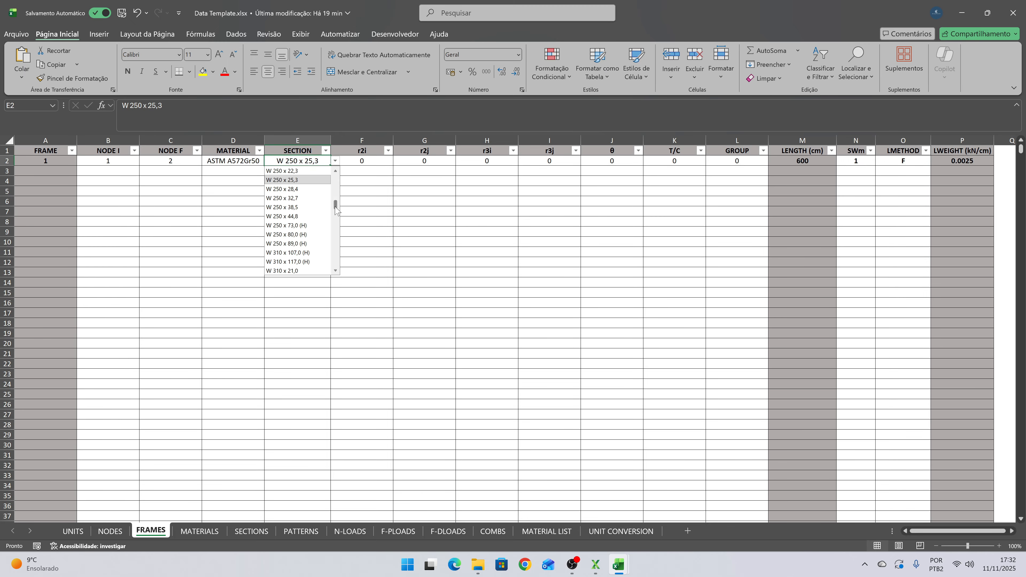
scroll(314, 212, "up", 2)
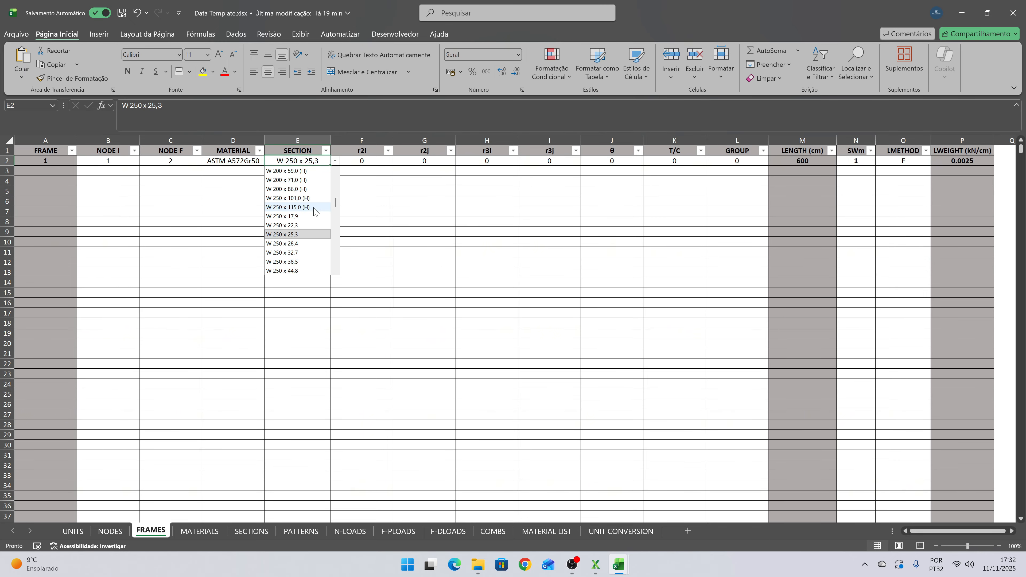
scroll(314, 213, "up", 2)
left_click(302, 234)
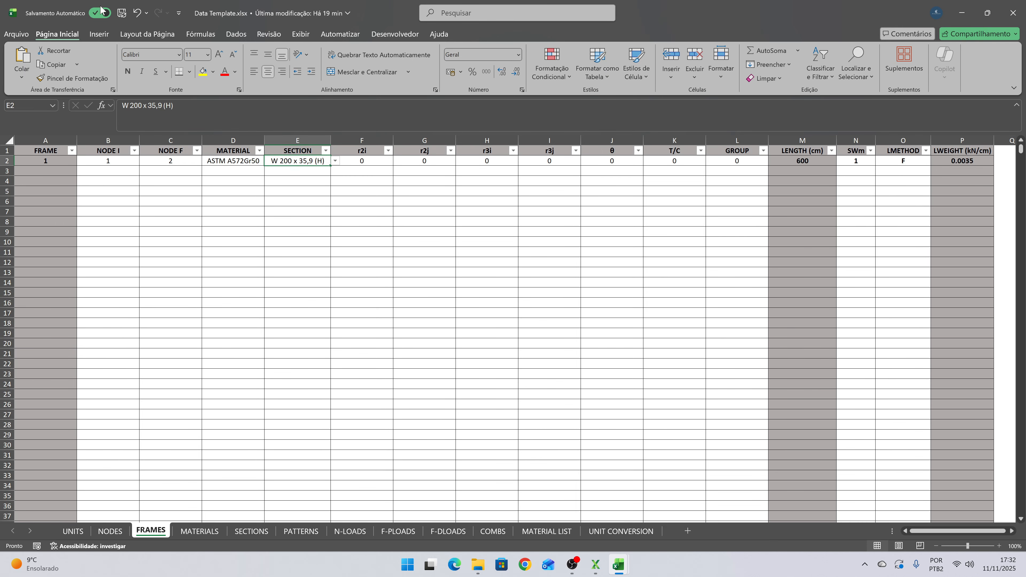
left_click(1013, 13)
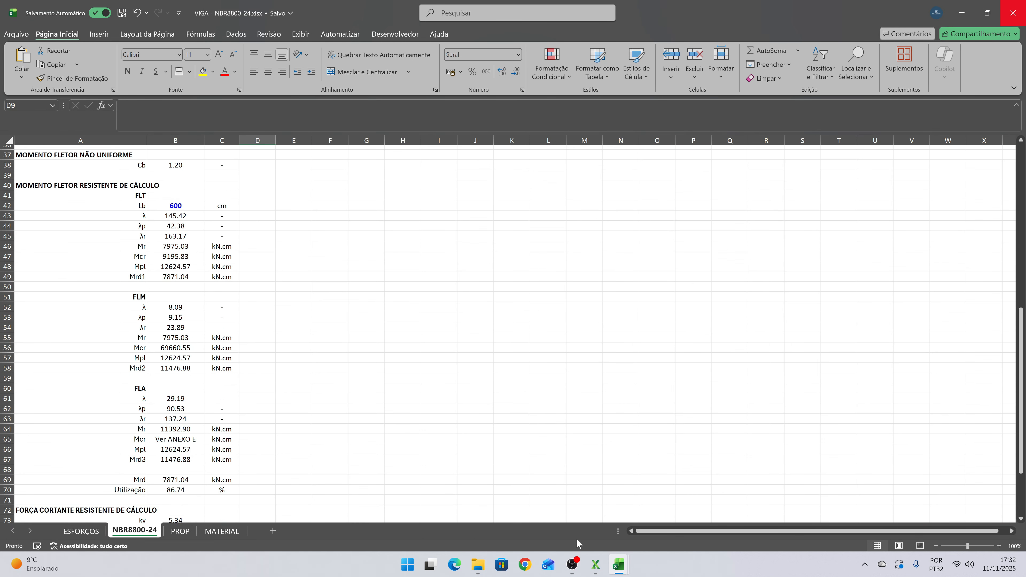
- Switch to XStrudes, reload the Data Template.xlsx model, and close the ELU1 deformed shape view
left_click(596, 564)
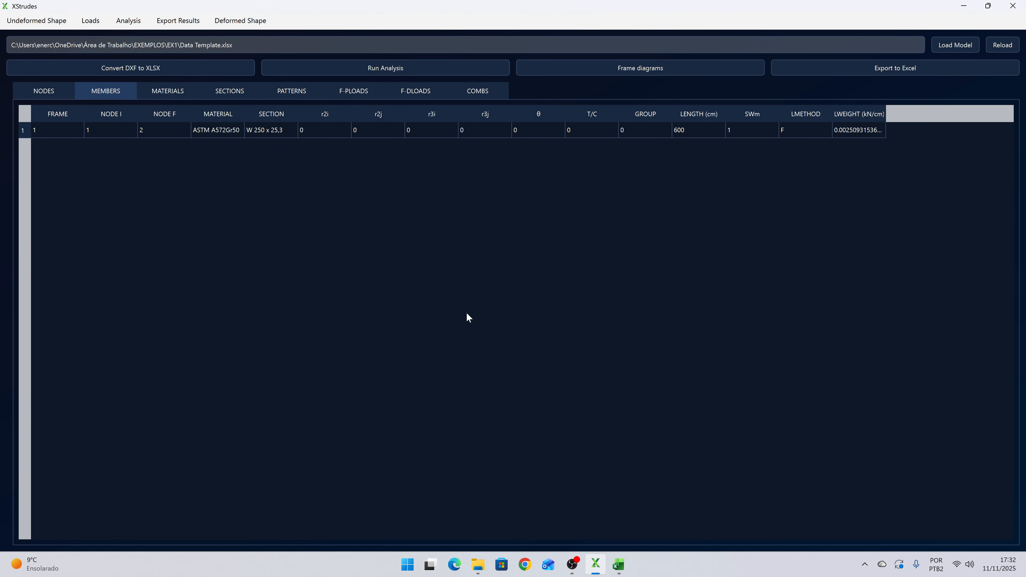
left_click(1008, 46)
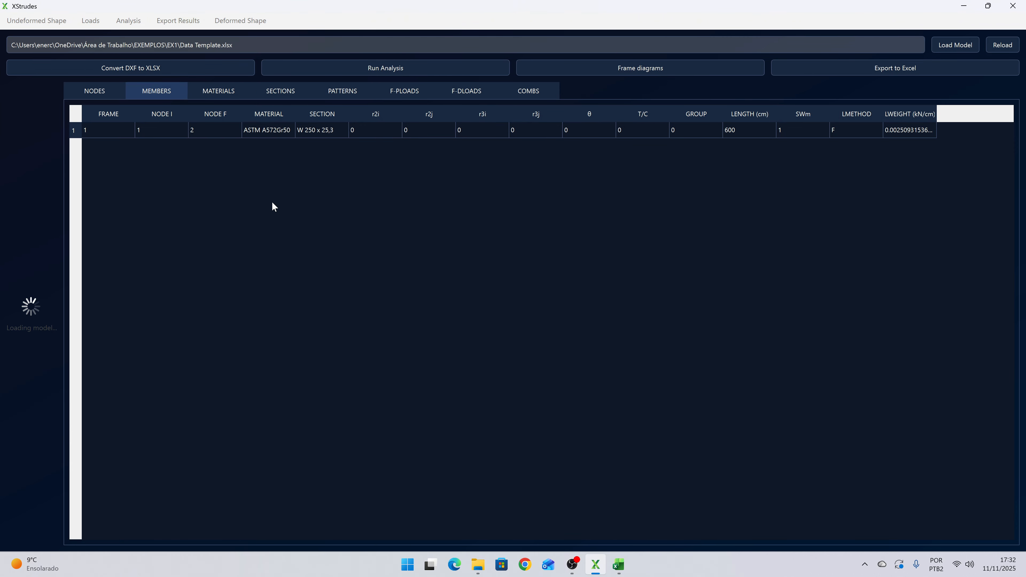
left_click(576, 289)
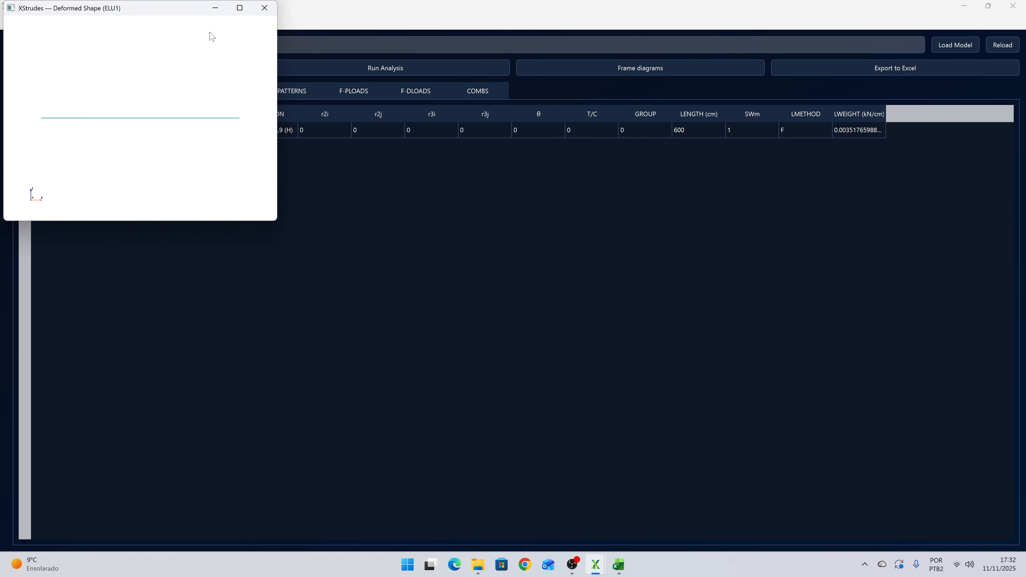
left_click(262, 9)
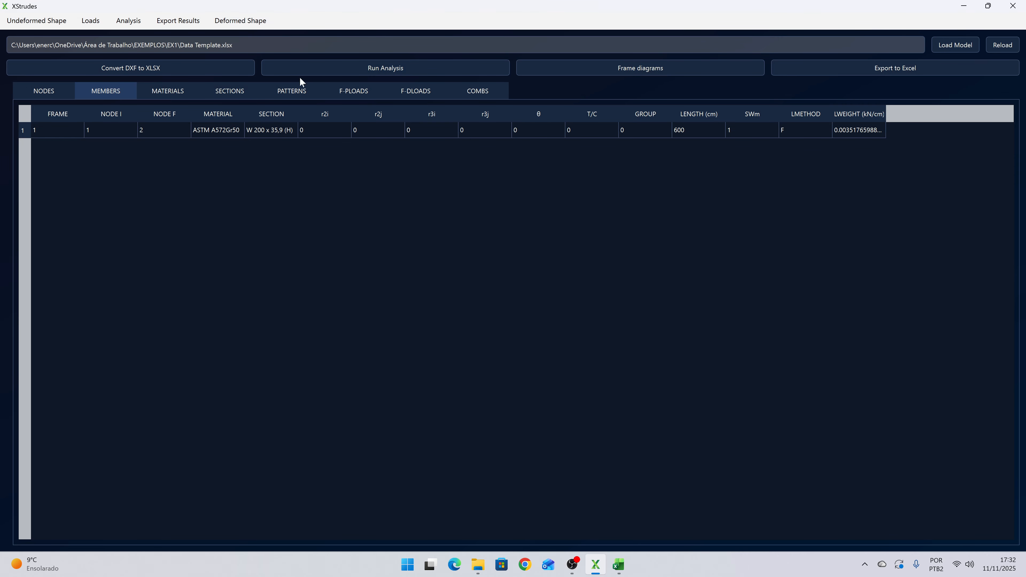
- Run the analysis of the reloaded model and inspect the ELU1 deformed shape in full size
left_click(379, 67)
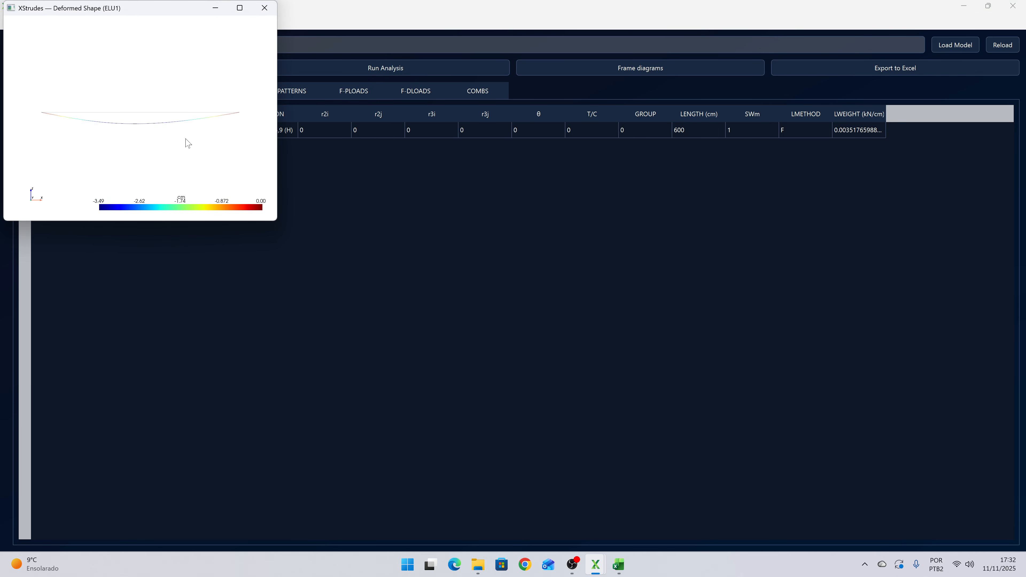
left_click(240, 9)
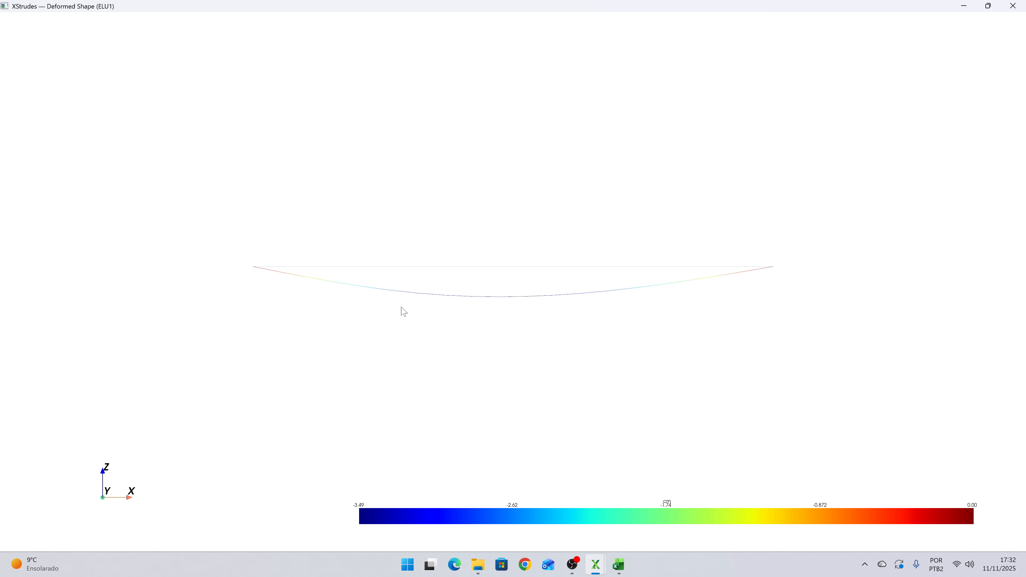
left_click(1013, 6)
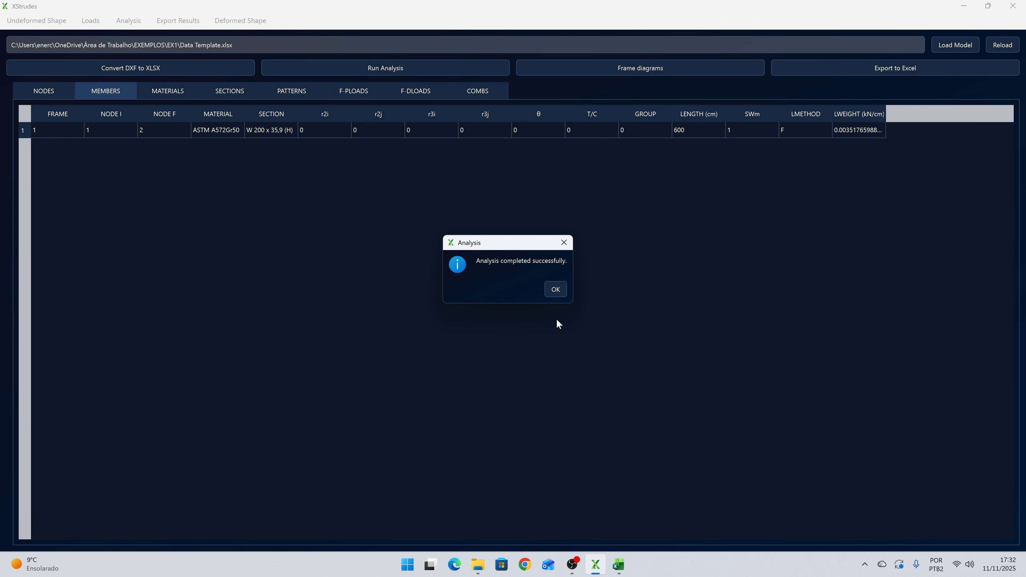
left_click(554, 289)
- Generate the Deflection d2 diagram of member 1 for combination ELS1 at resolution 600, and close the diagram dialog after viewing it
left_click(675, 71)
left_click(546, 137)
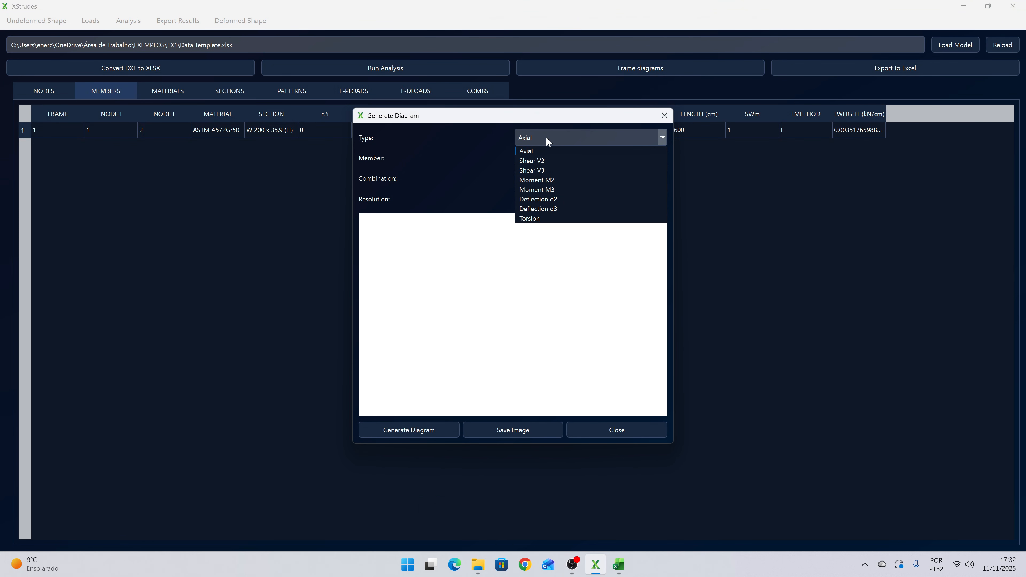
left_click(556, 199)
left_click(545, 178)
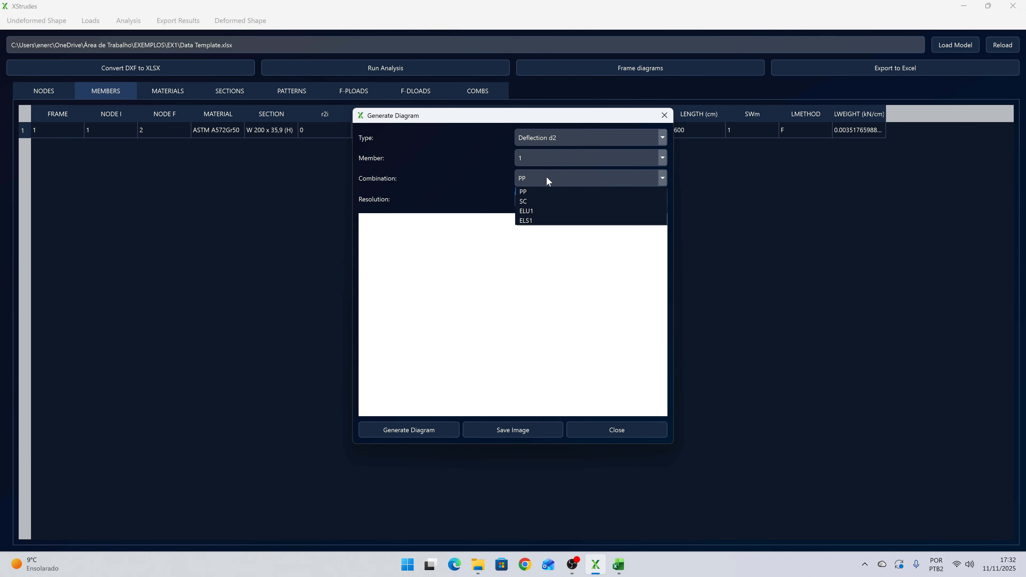
left_click(532, 222)
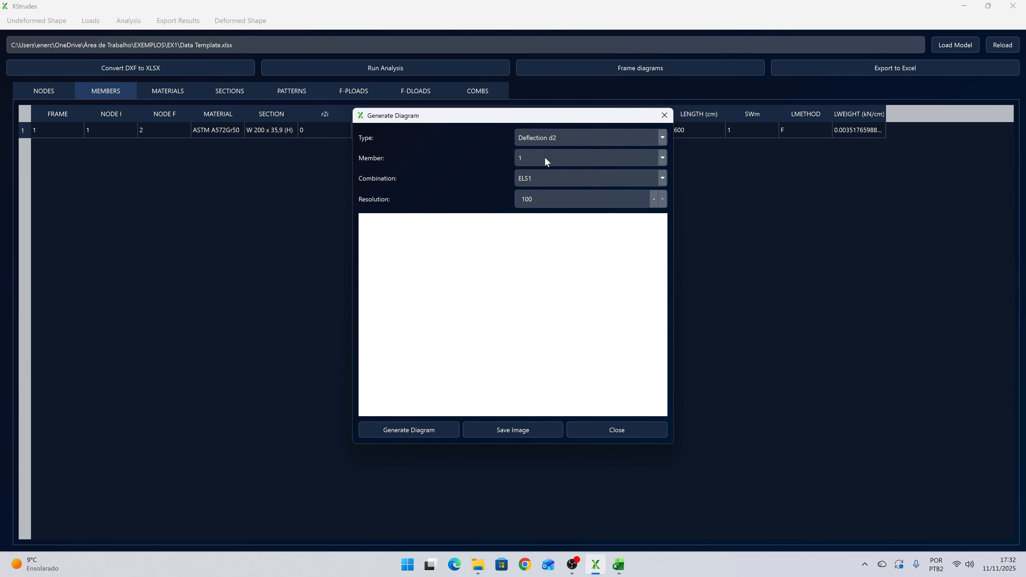
key("ctrl+a")
type("600")
left_click(413, 432)
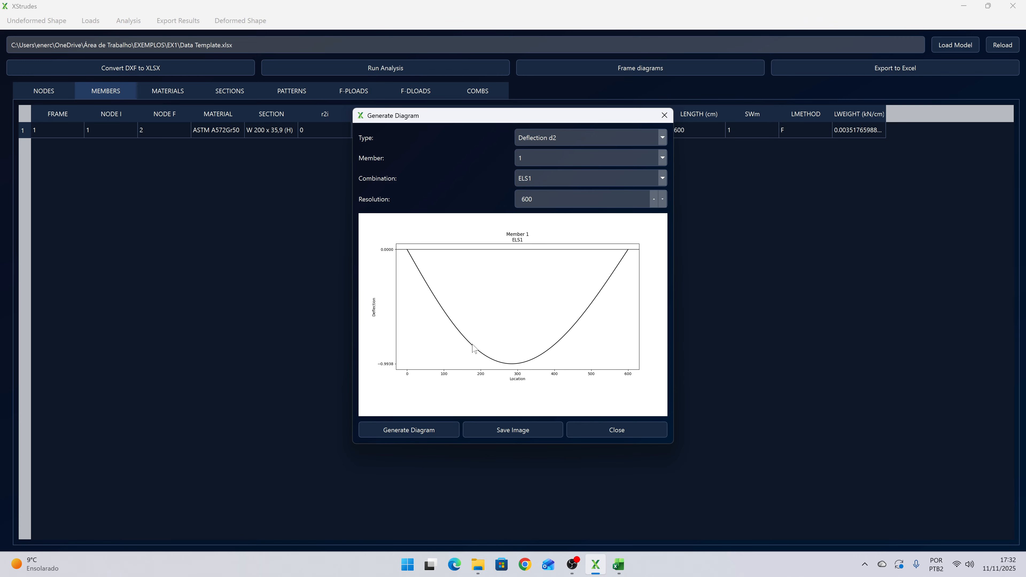
left_click(597, 431)
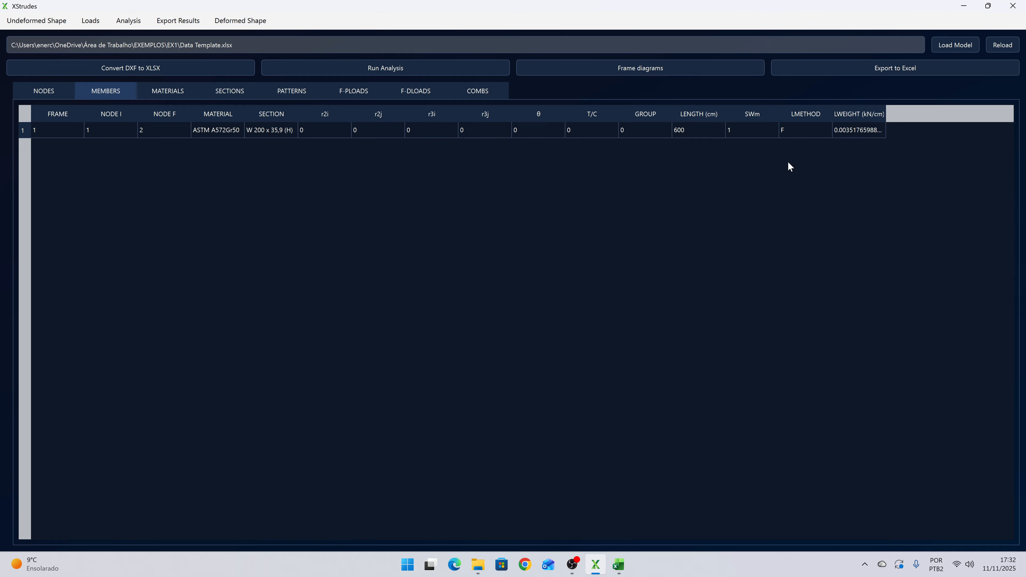
- Switch to the VIGA - NBR8800-24 workbook and review the bending resistance results for FLT, FLM and FLA
left_click(616, 563)
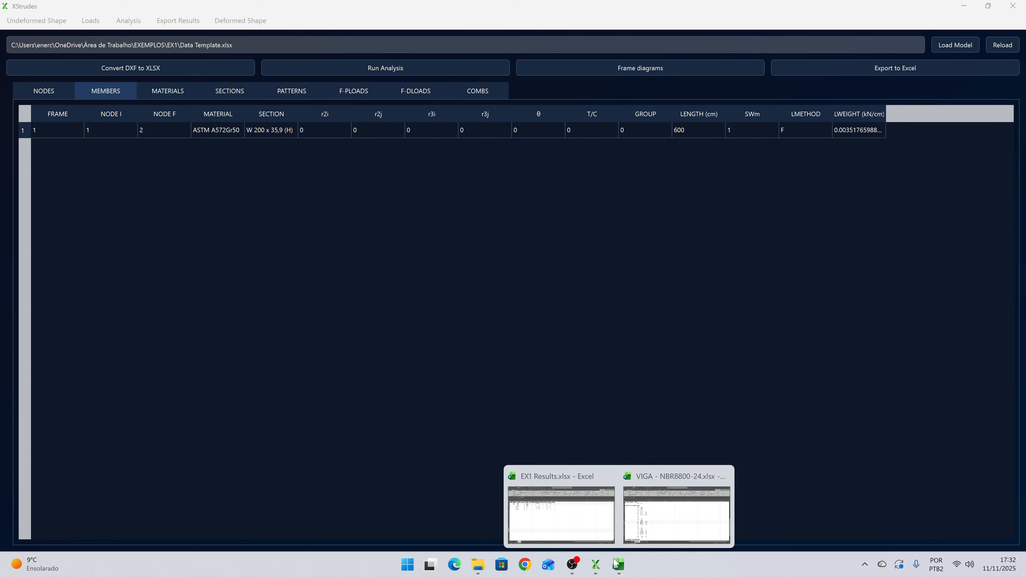
left_click(683, 514)
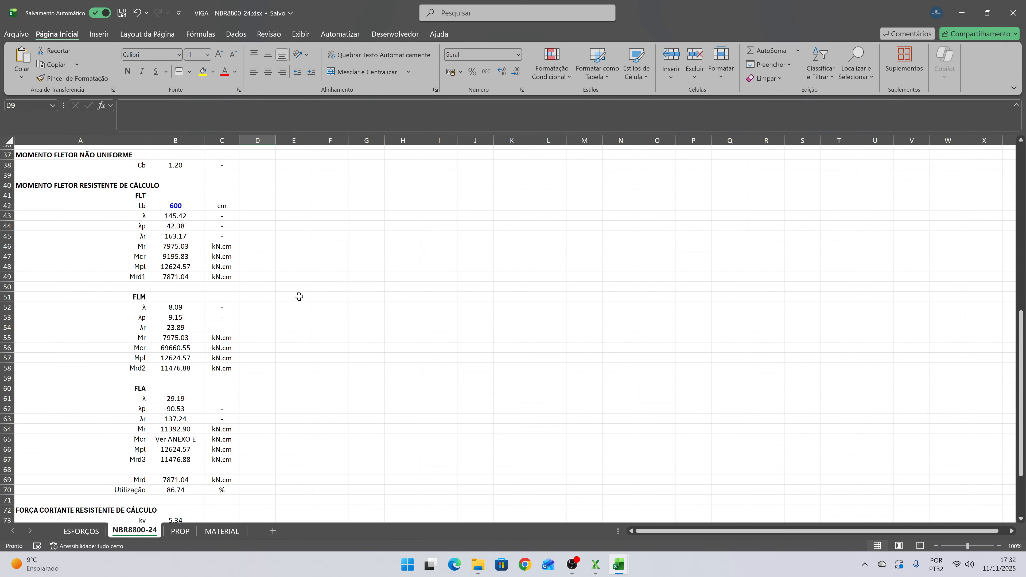
left_click(292, 276)
scroll(299, 279, "up", 1)
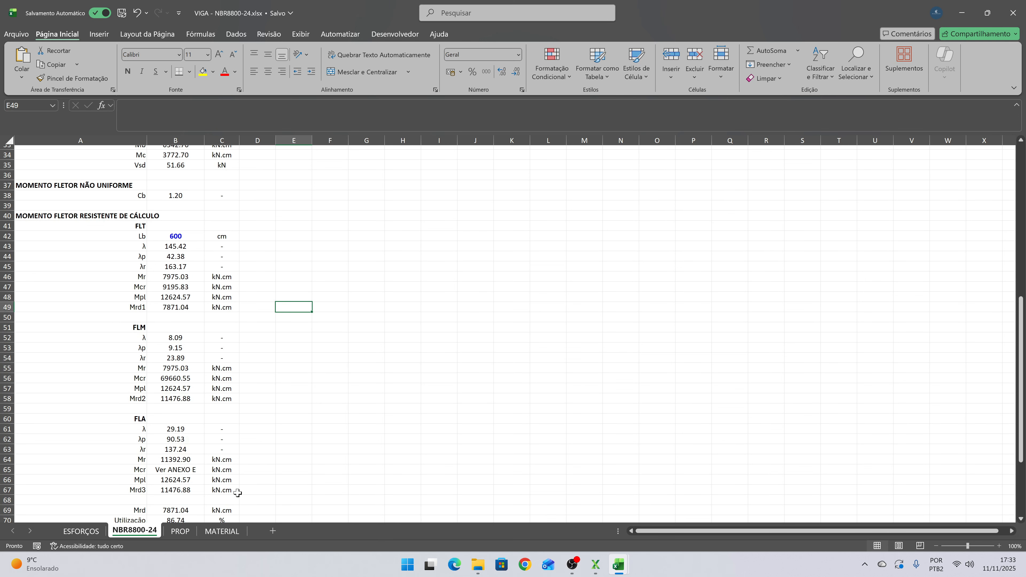
- Close the VIGA - NBR8800-24 and EX1 Results workbooks and return to the members table in XStrudes
left_click(1017, 5)
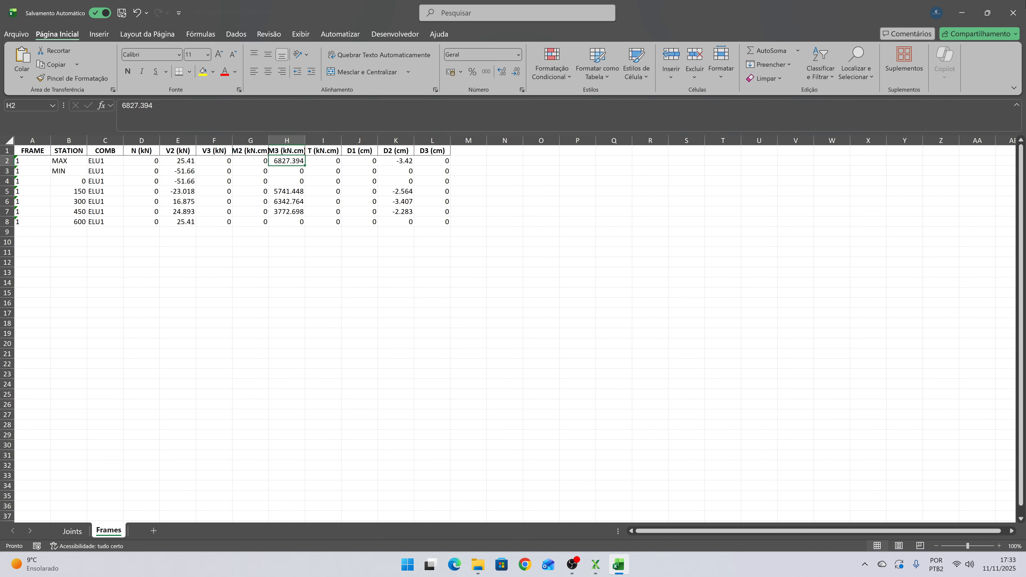
left_click(1013, 12)
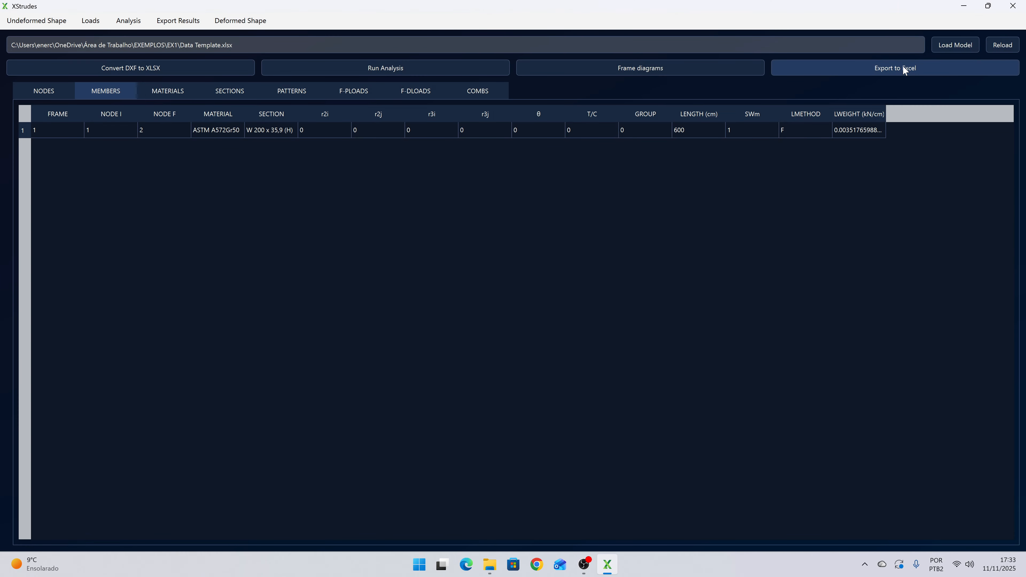
left_click(45, 89)
left_click(92, 93)
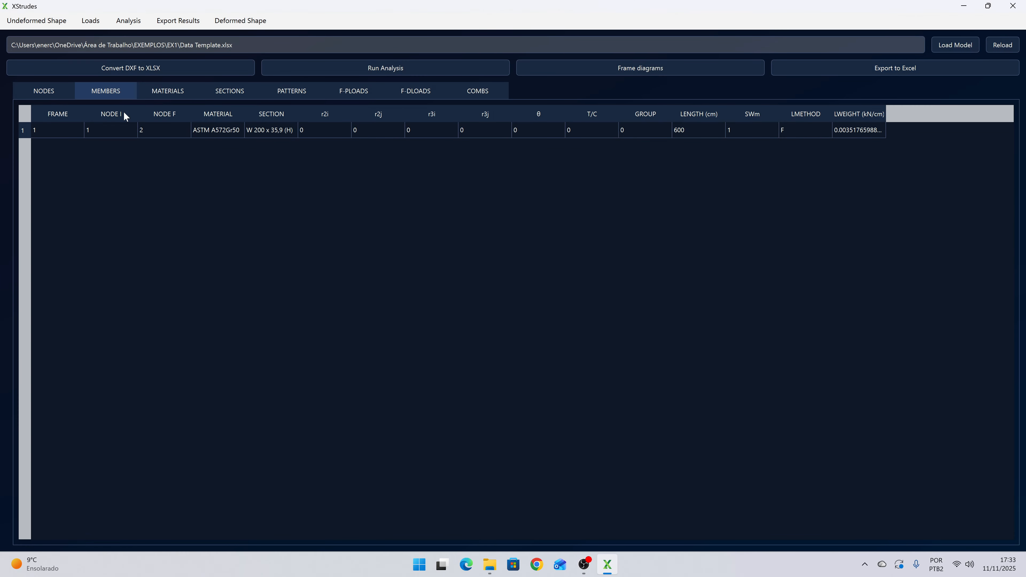